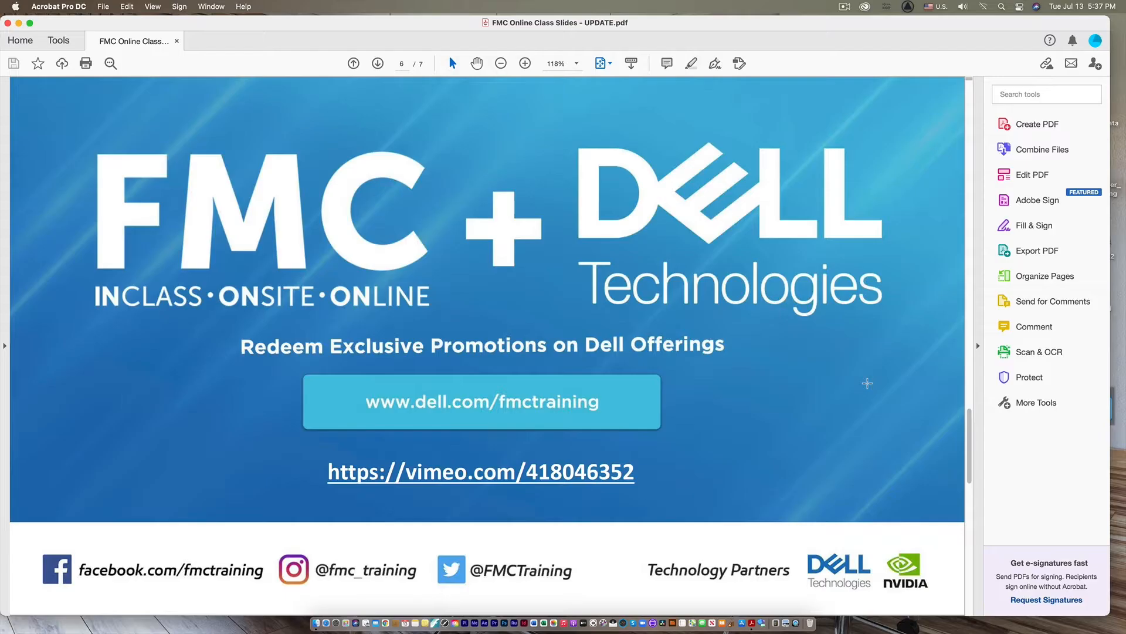
- Close the FMC Online Class Slides PDF and switch to Avid Media Composer
{"action": "key", "text": "Right"}
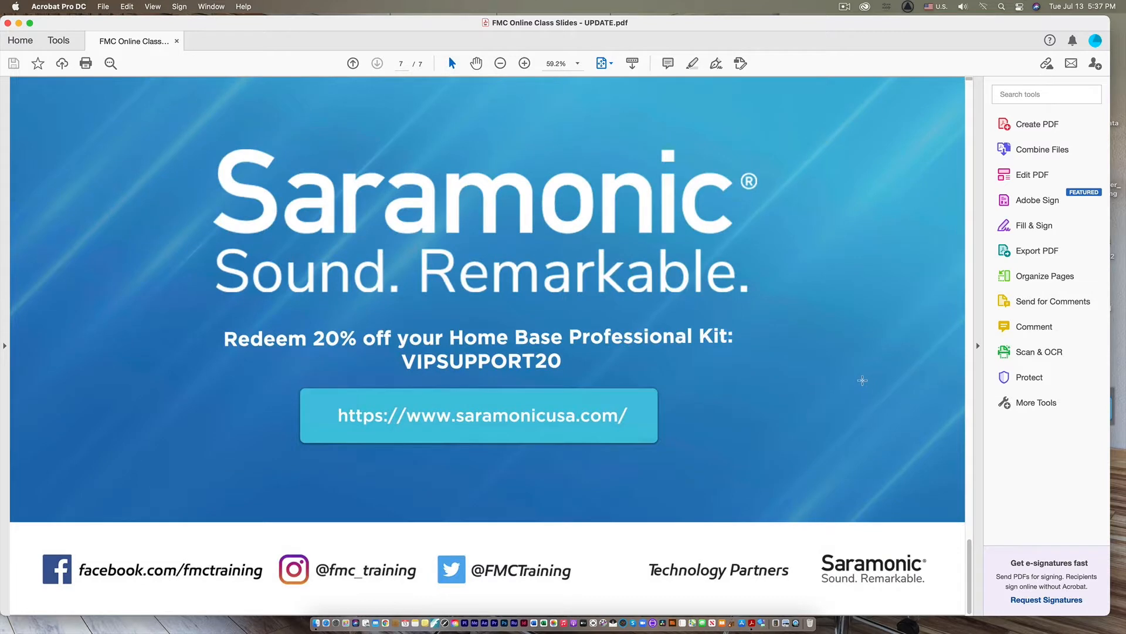
{"action": "key", "text": "Left"}
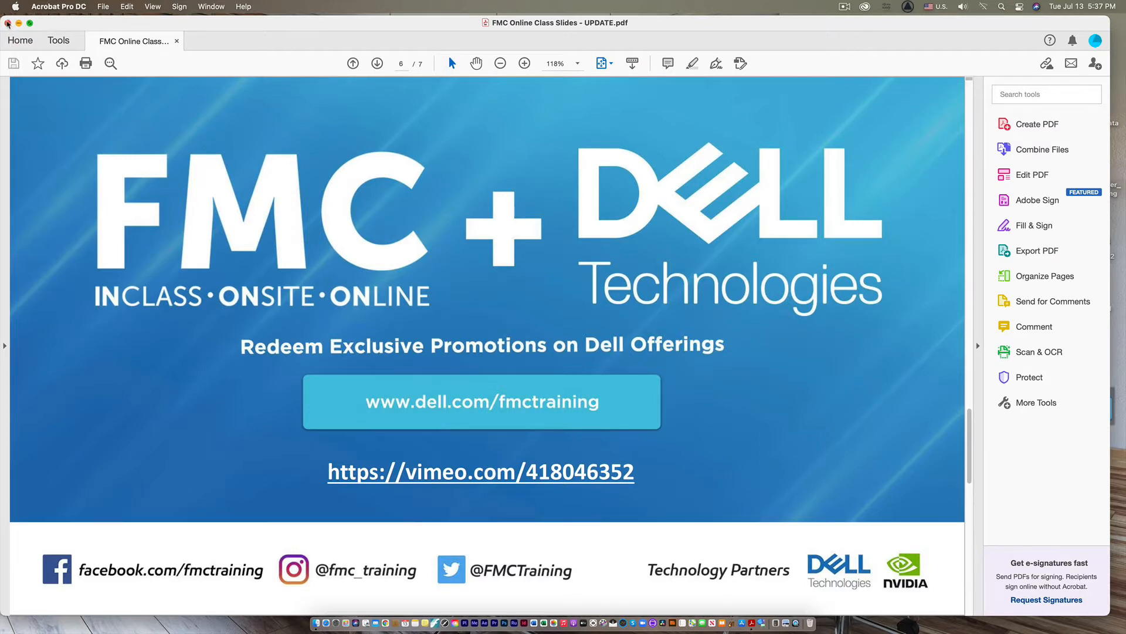
{"action": "left_click", "coordinate": [7, 23]}
{"action": "left_click", "coordinate": [654, 622]}
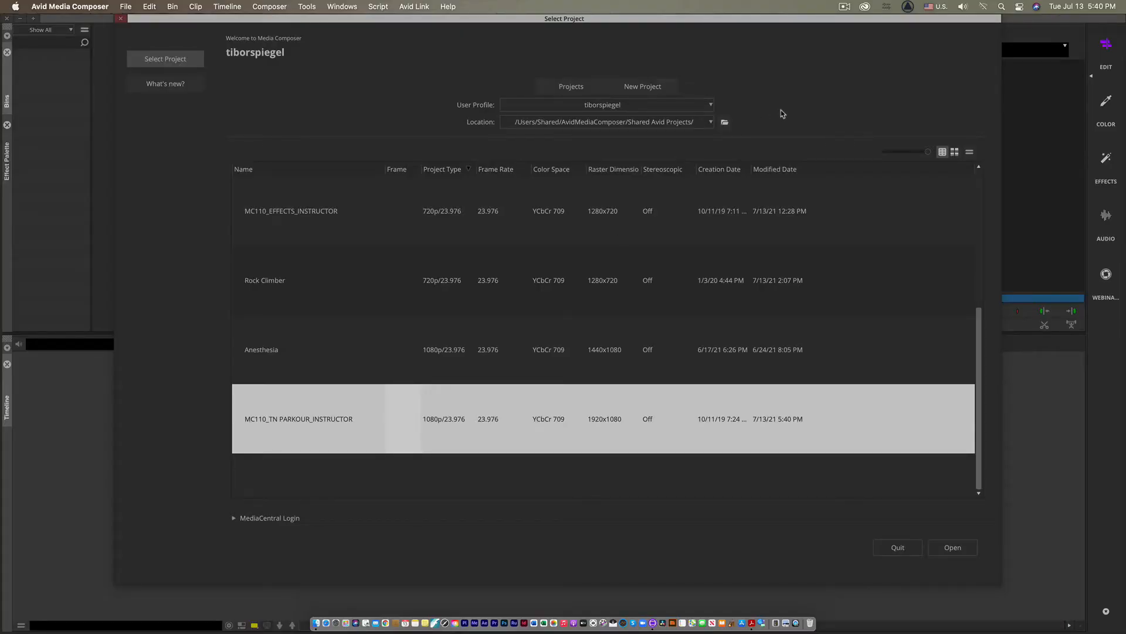
- Examine the format presets offered for a new project, including the PAL, HD 1080, 4K, 8K and 16K groups
{"action": "left_click", "coordinate": [649, 88]}
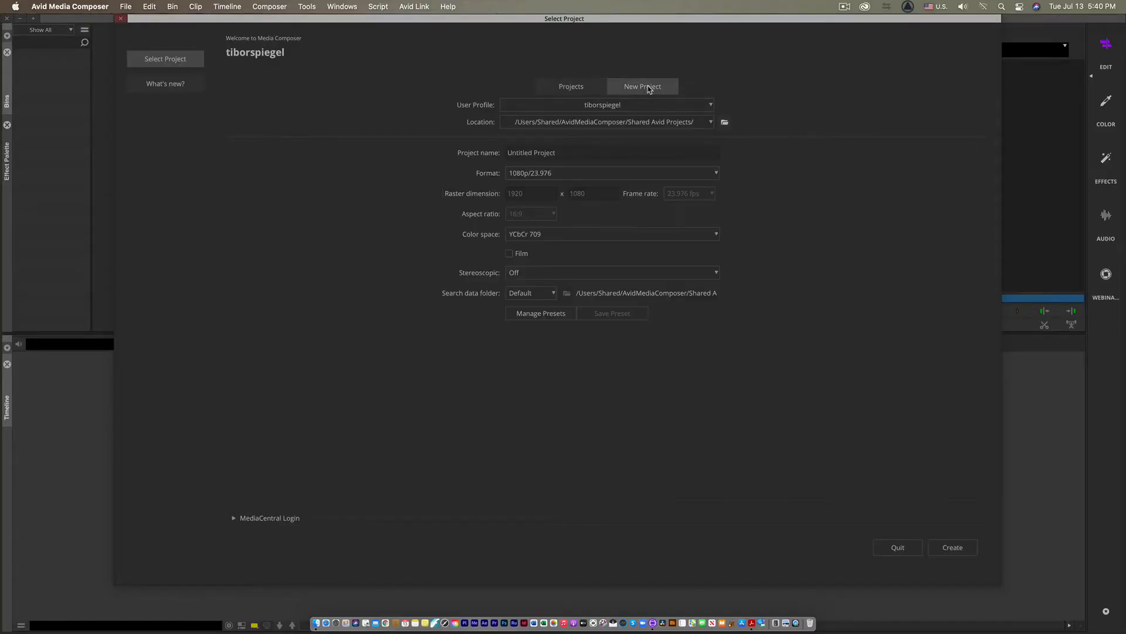
{"action": "left_click", "coordinate": [714, 174]}
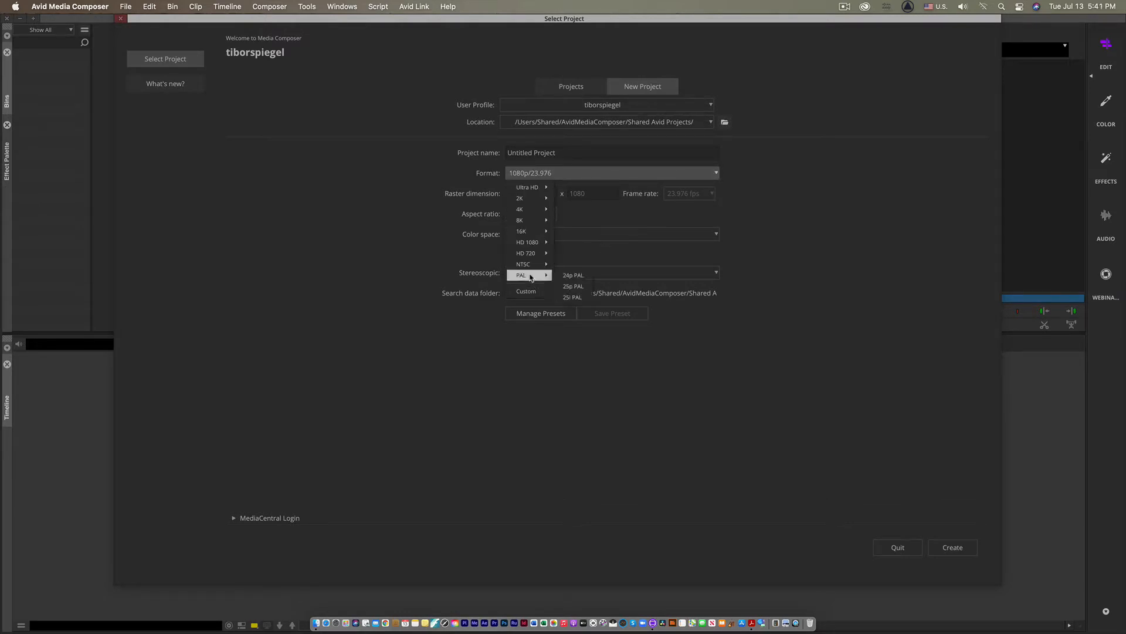
{"action": "mouse_move", "coordinate": [529, 260]}
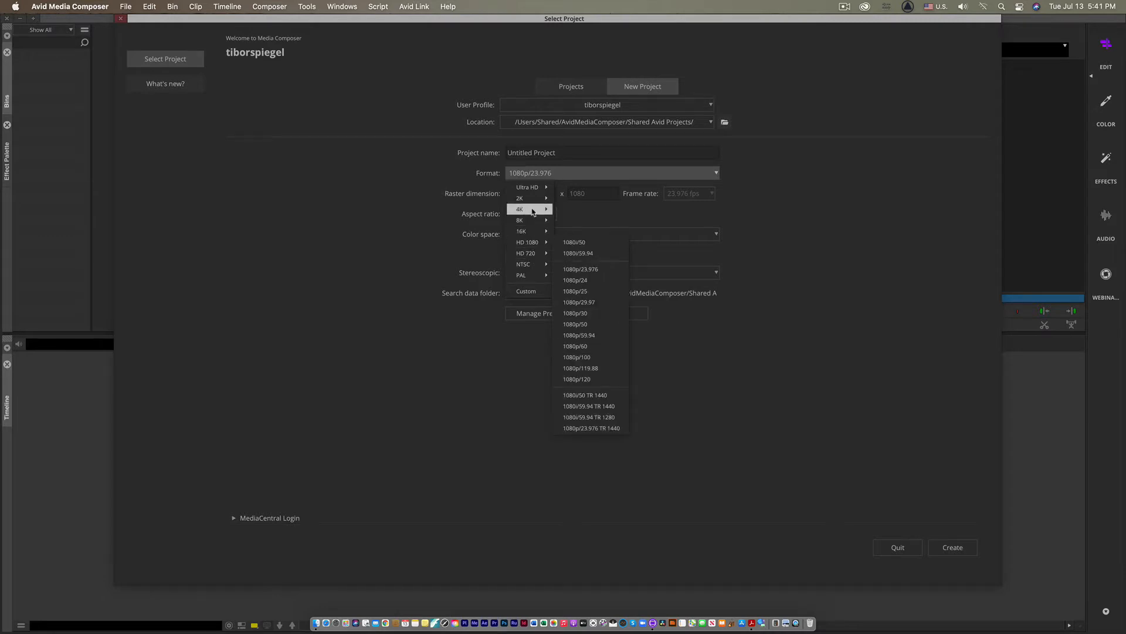
{"action": "mouse_move", "coordinate": [530, 206]}
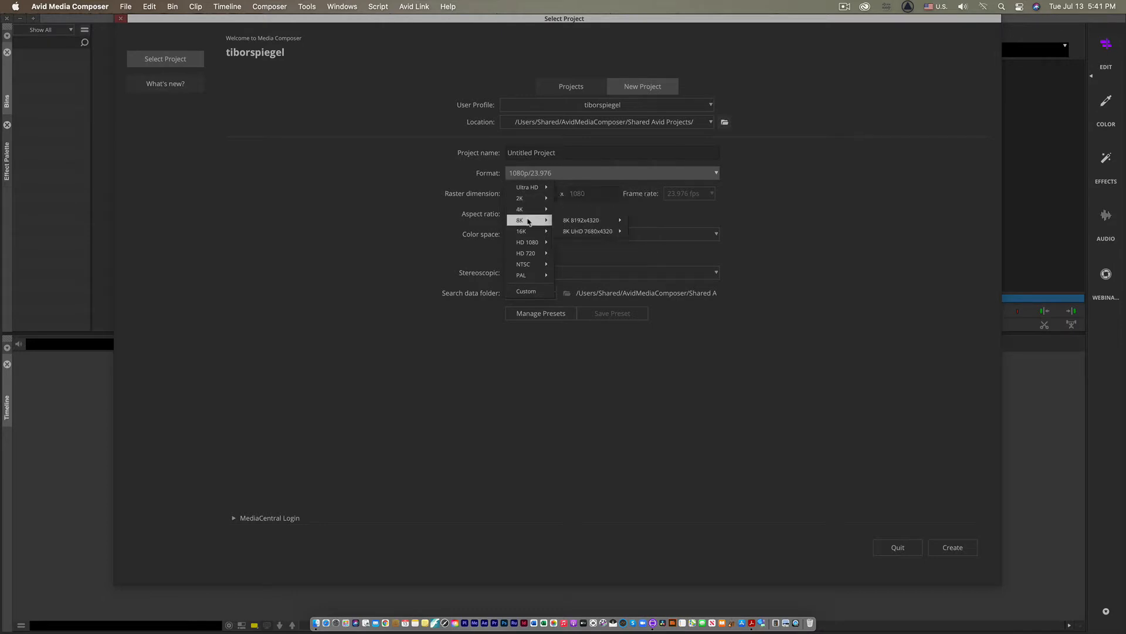
{"action": "mouse_move", "coordinate": [528, 233]}
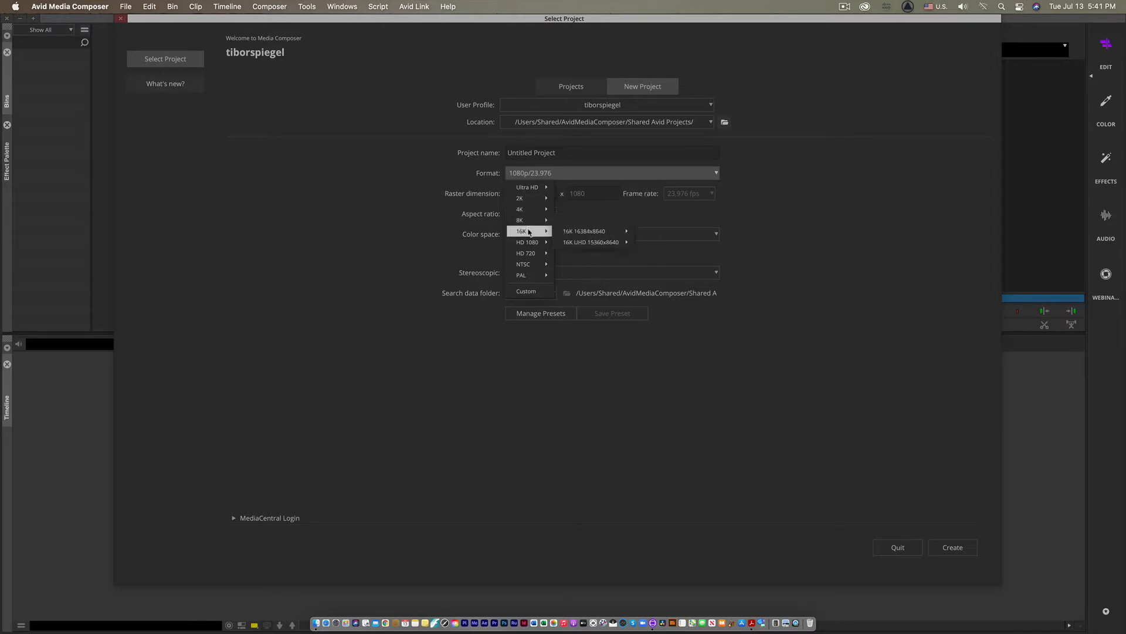
{"action": "left_click", "coordinate": [796, 282]}
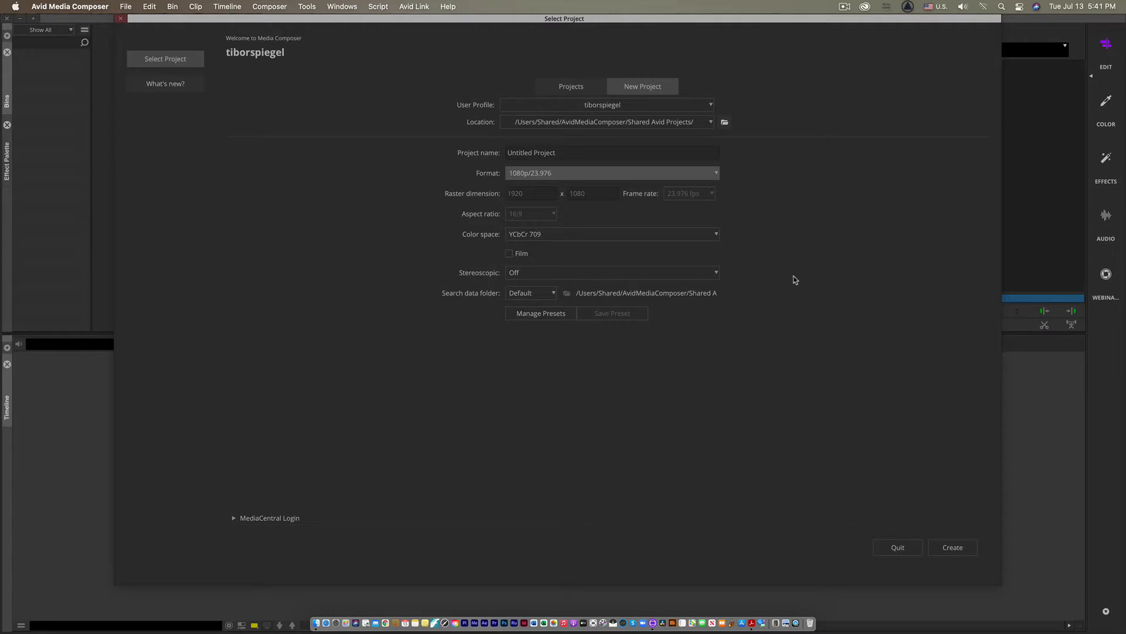
- Open the MC110_TN PARKOUR_INSTRUCTOR project and load WEBINAR Seq OPEN from the WEBINAR JUly 13 bin
{"action": "left_click", "coordinate": [575, 88]}
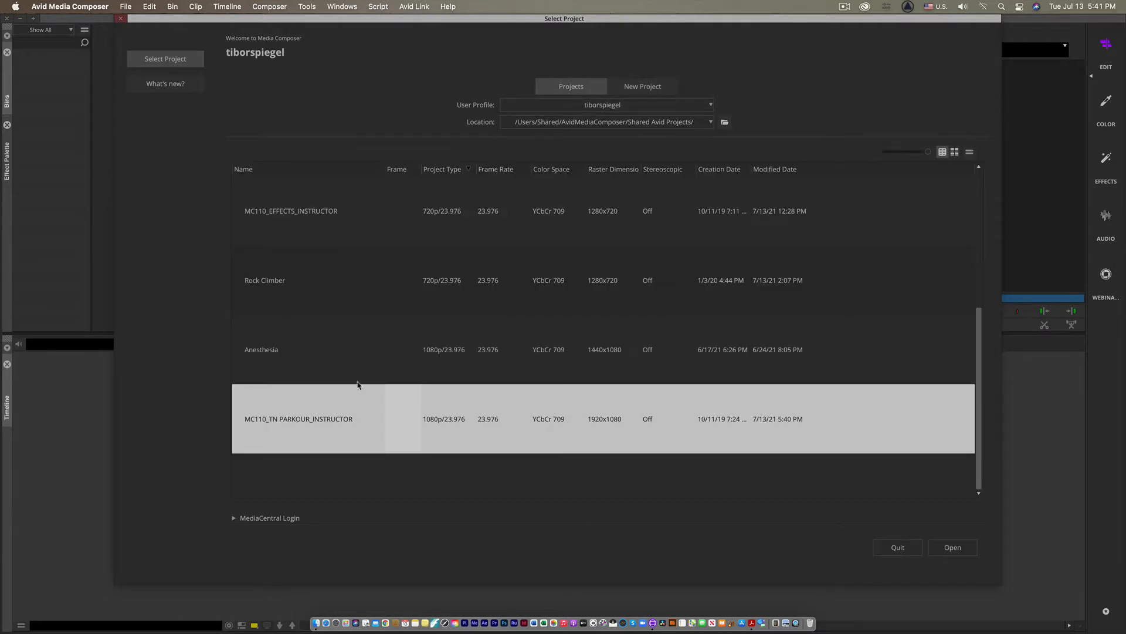
{"action": "left_click", "coordinate": [944, 547]}
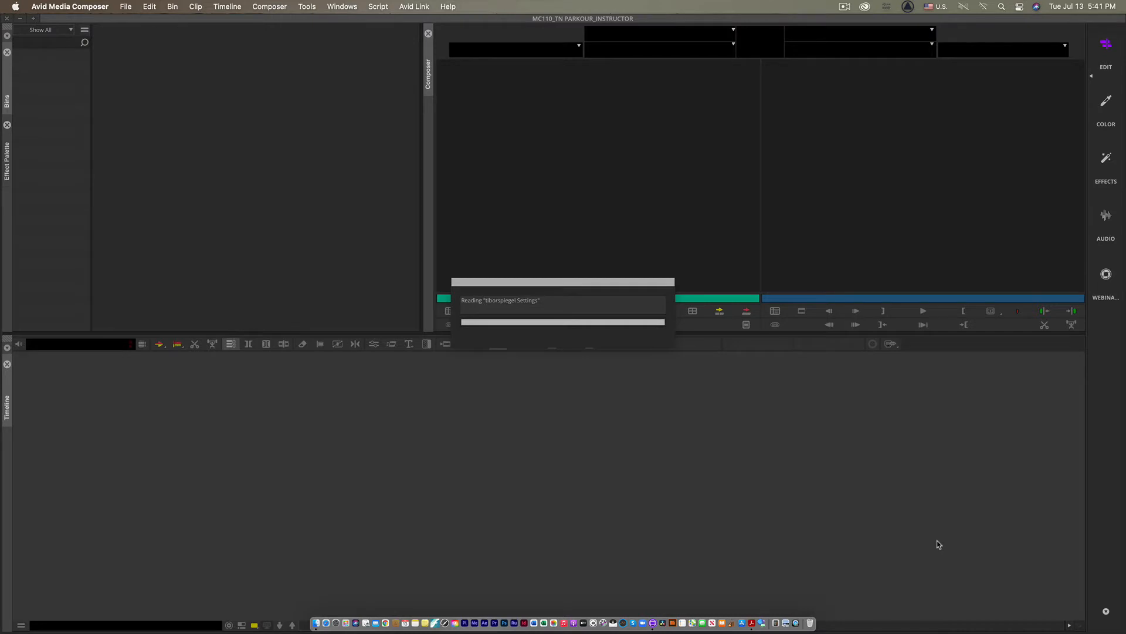
{"action": "double_click", "coordinate": [43, 189]}
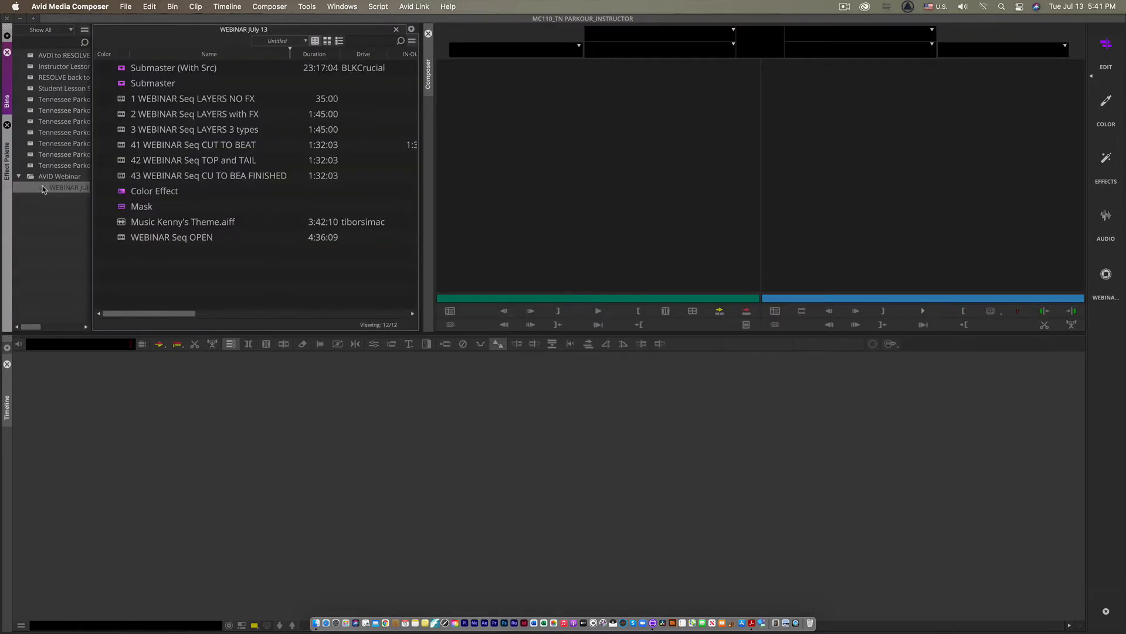
{"action": "double_click", "coordinate": [126, 241]}
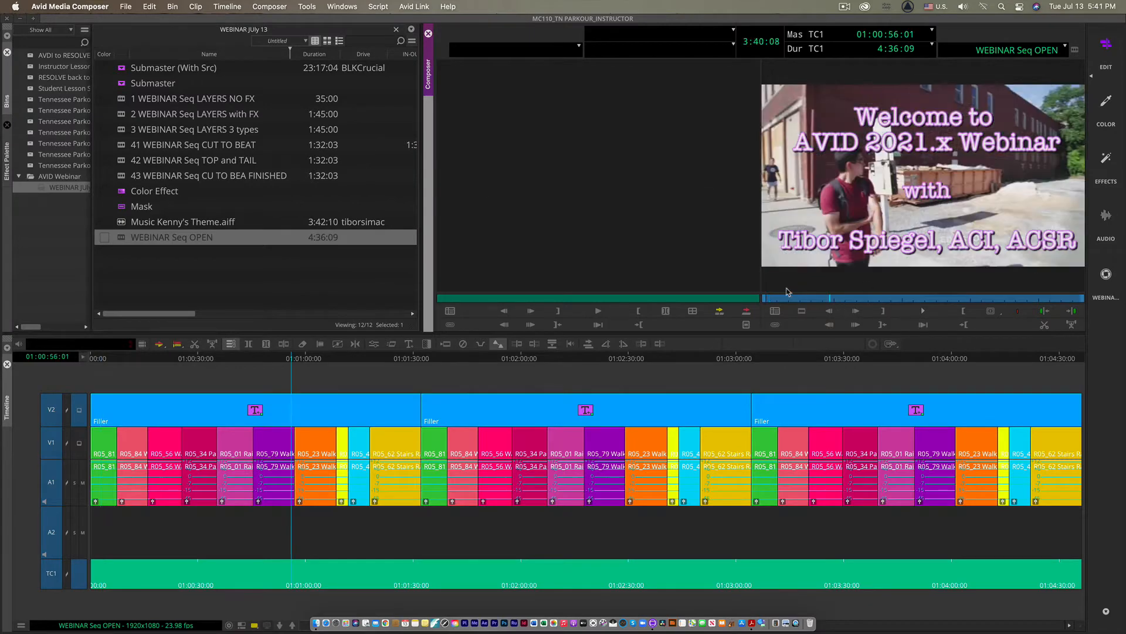
- Scrub through the first minute of WEBINAR Seq OPEN to review its title and clips
{"action": "left_click", "coordinate": [143, 365]}
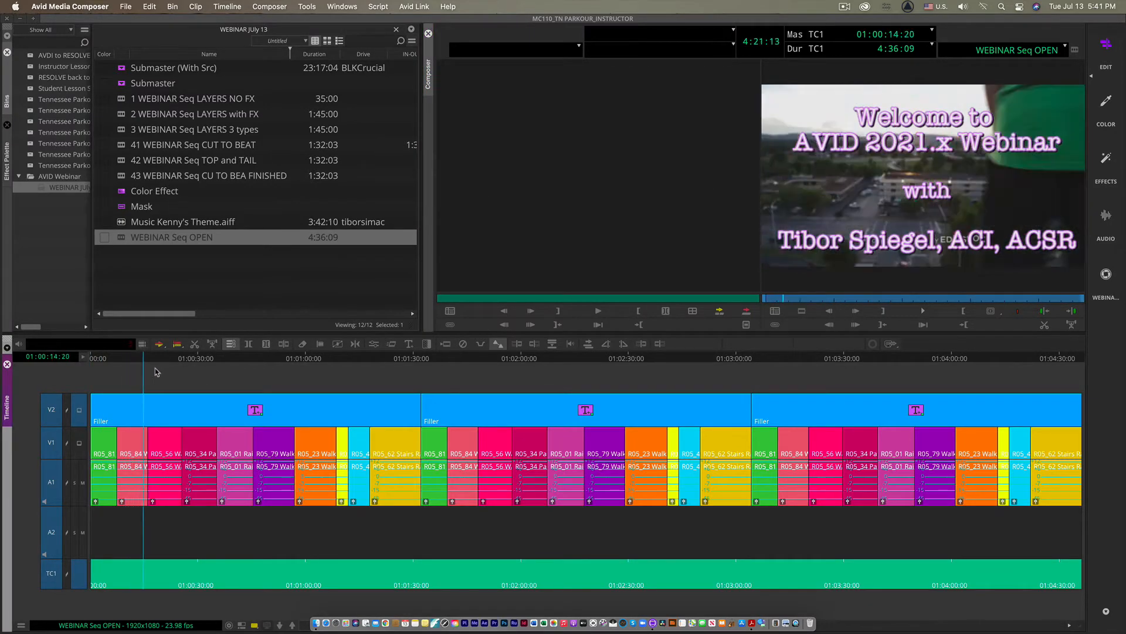
{"action": "left_click_drag", "start_coordinate": [155, 368], "coordinate": [128, 371]}
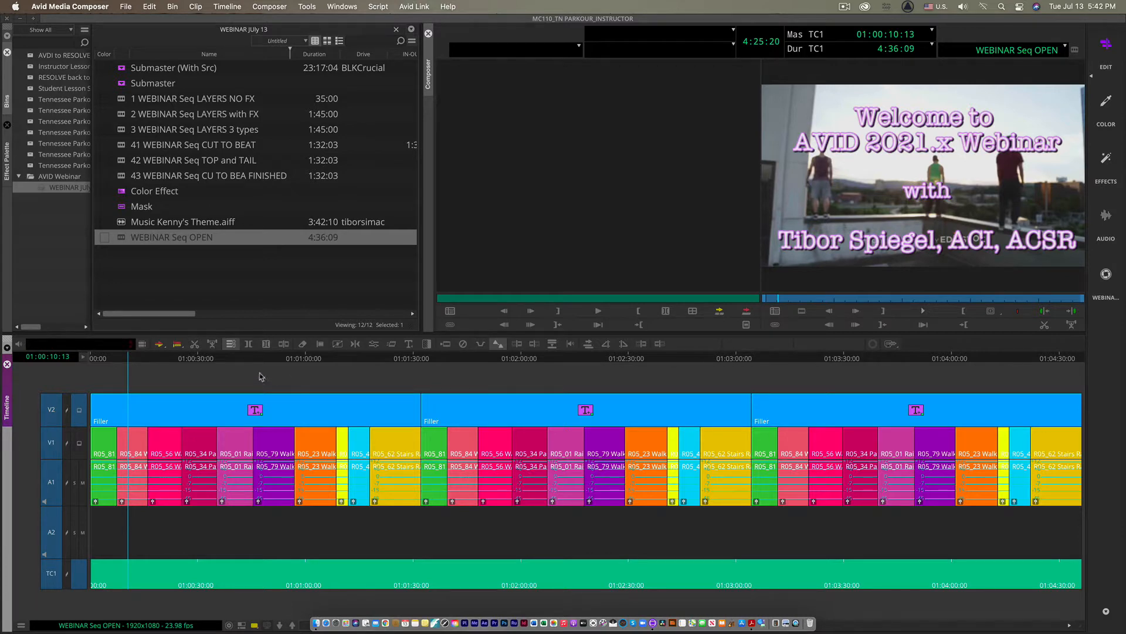
{"action": "left_click_drag", "start_coordinate": [216, 361], "coordinate": [268, 366]}
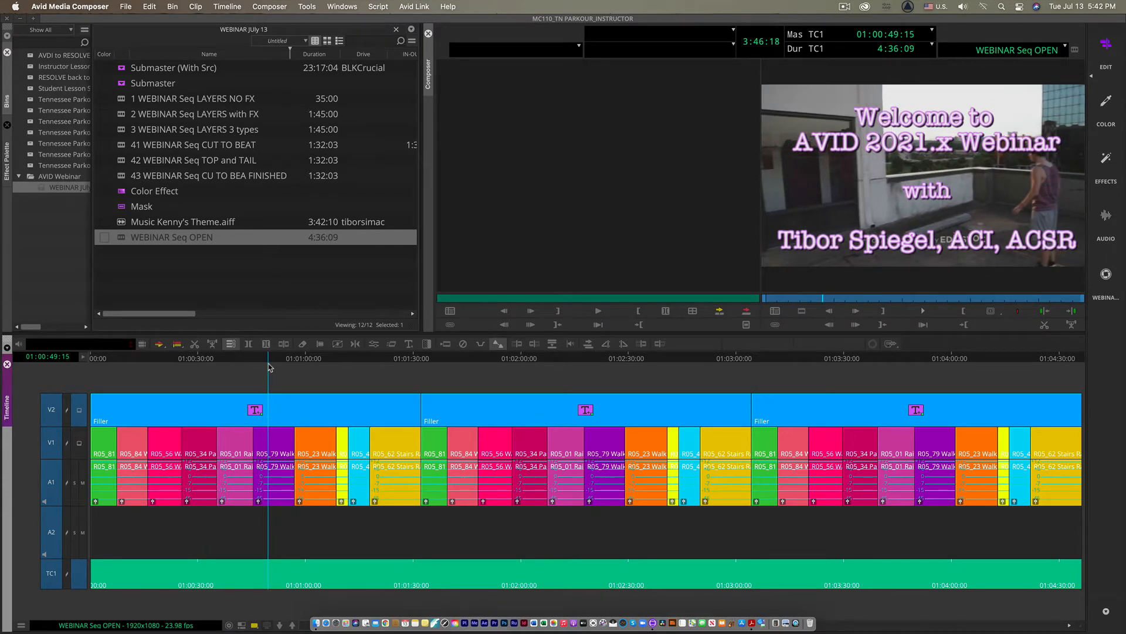
{"action": "left_click_drag", "start_coordinate": [269, 368], "coordinate": [275, 370]}
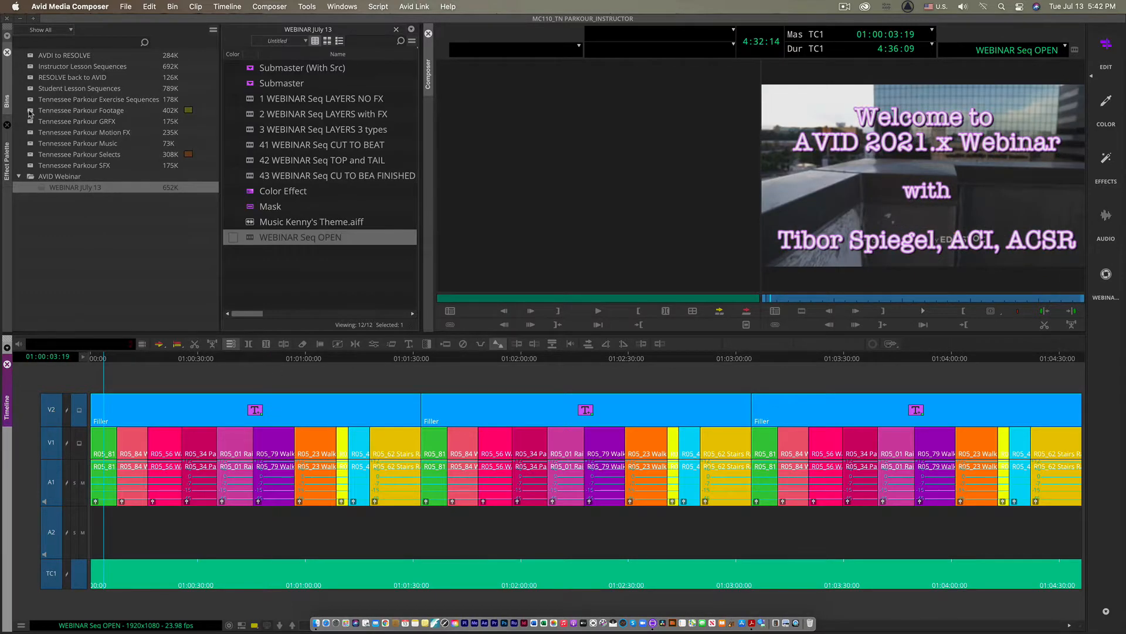
- In the Tennessee Parkour Footage bin, give the R05_81 Walk on Roof clip a custom purple colour of RGB 159, 128, 192
{"action": "double_click", "coordinate": [30, 111]}
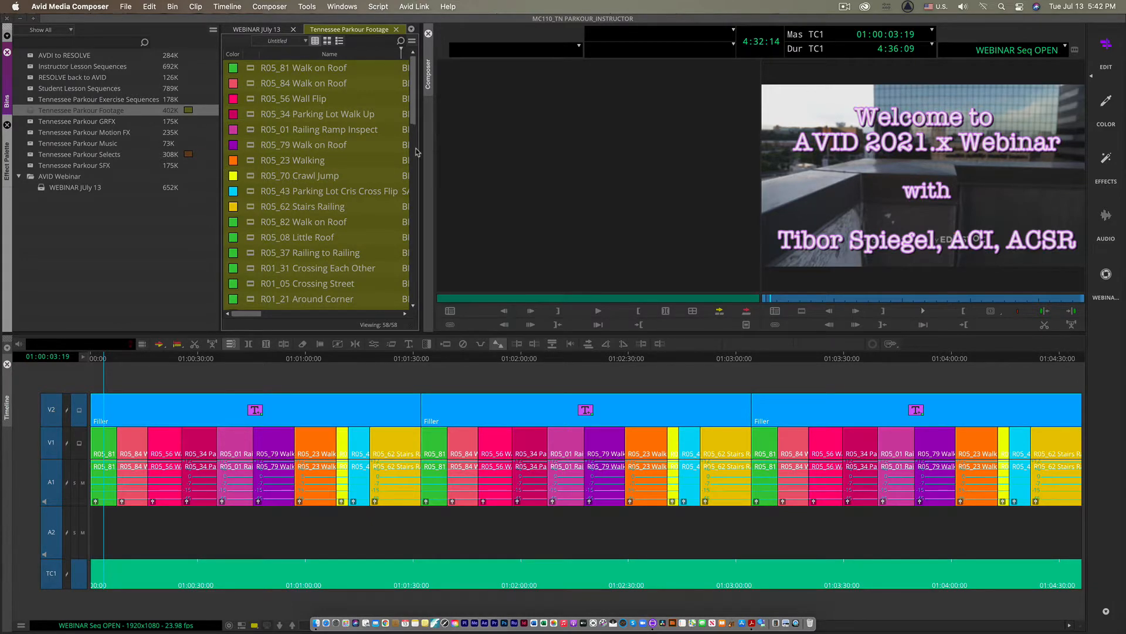
{"action": "left_click_drag", "start_coordinate": [422, 148], "coordinate": [669, 164]}
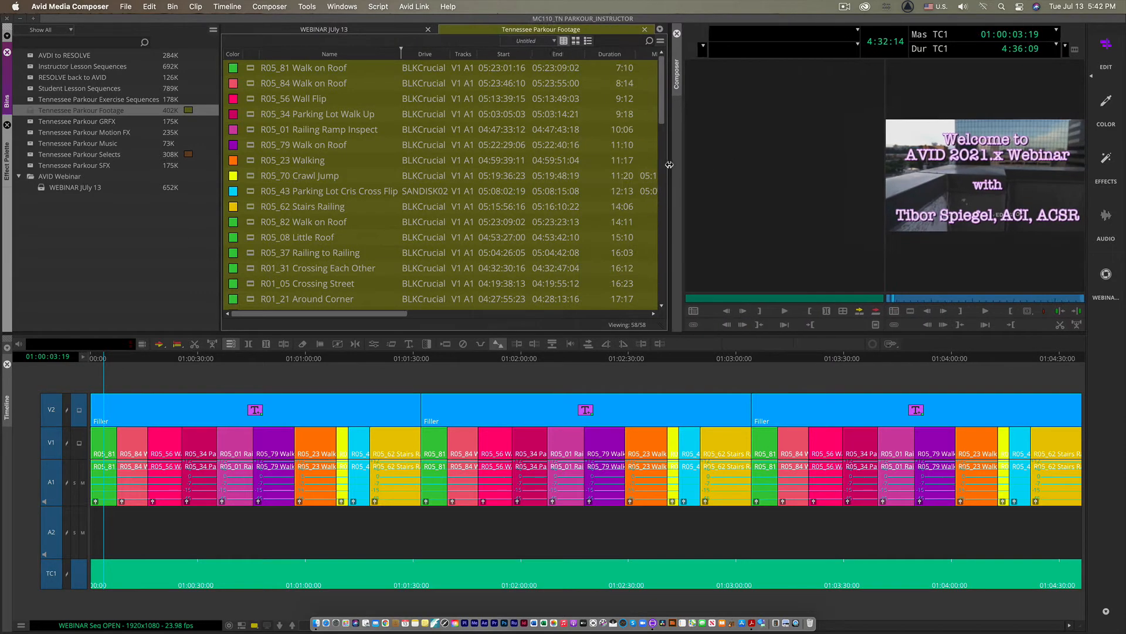
{"action": "left_click", "coordinate": [249, 70]}
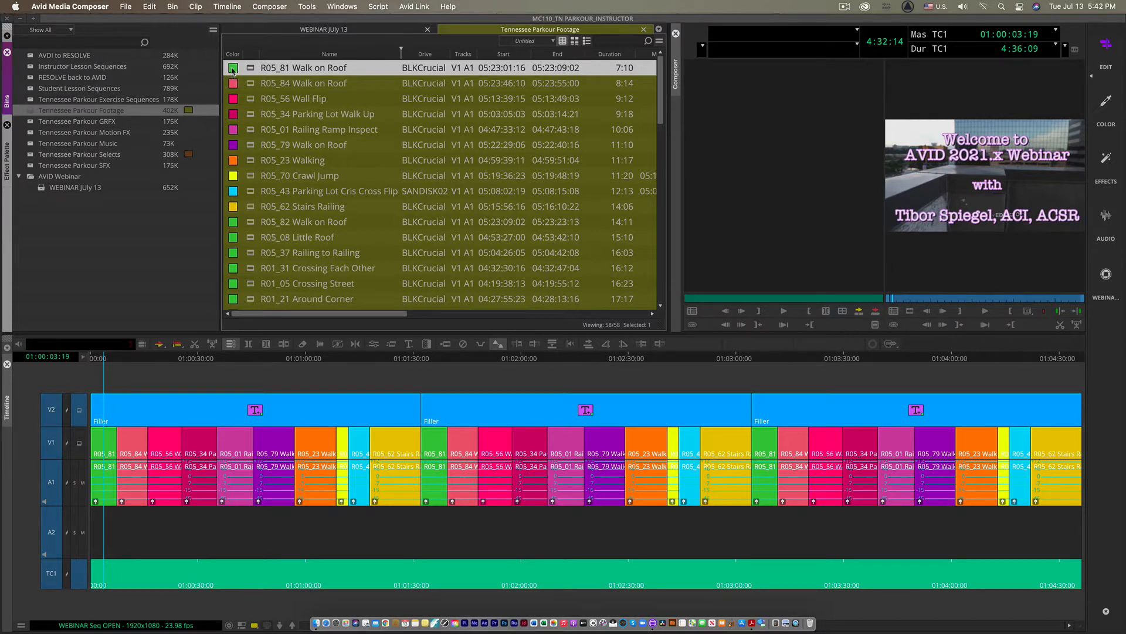
{"action": "left_click", "coordinate": [233, 71]}
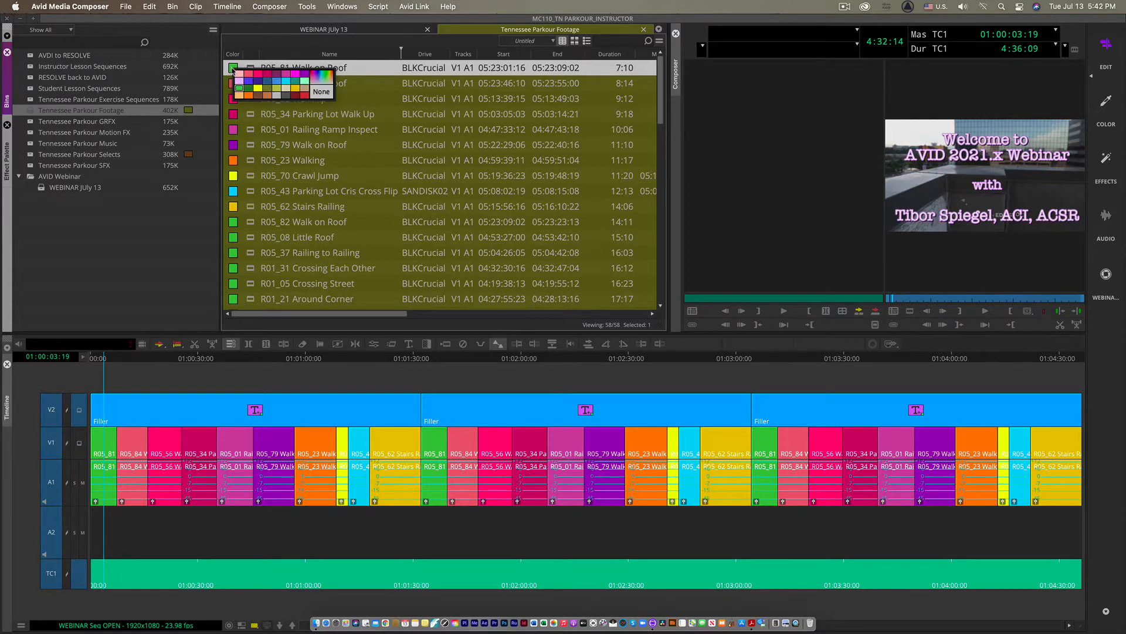
{"action": "left_click", "coordinate": [321, 79]}
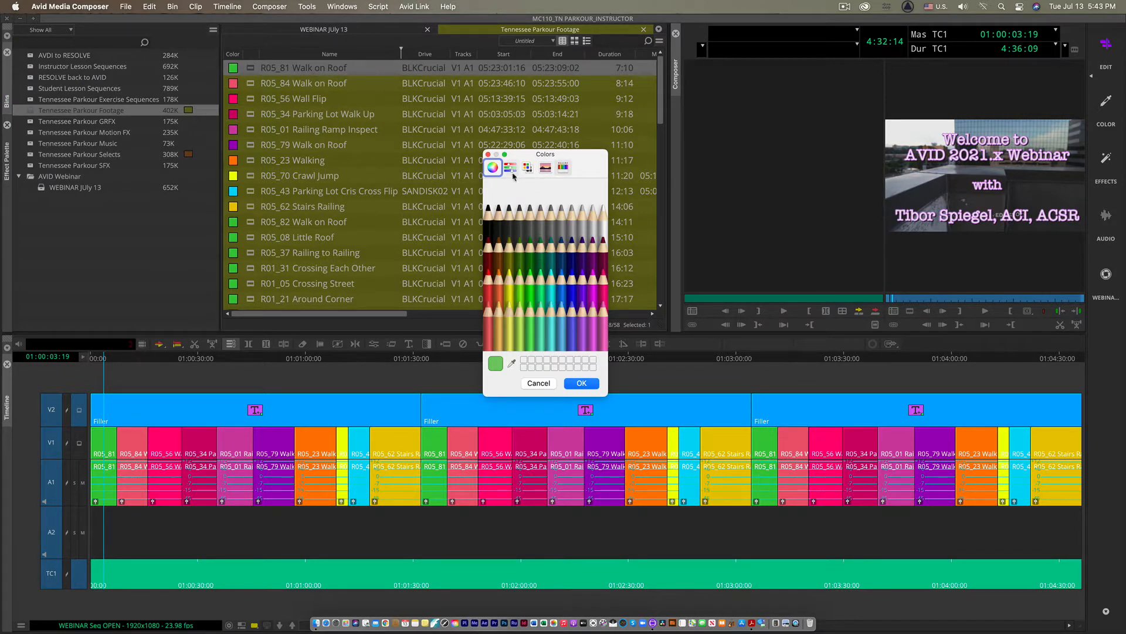
{"action": "left_click", "coordinate": [546, 167]}
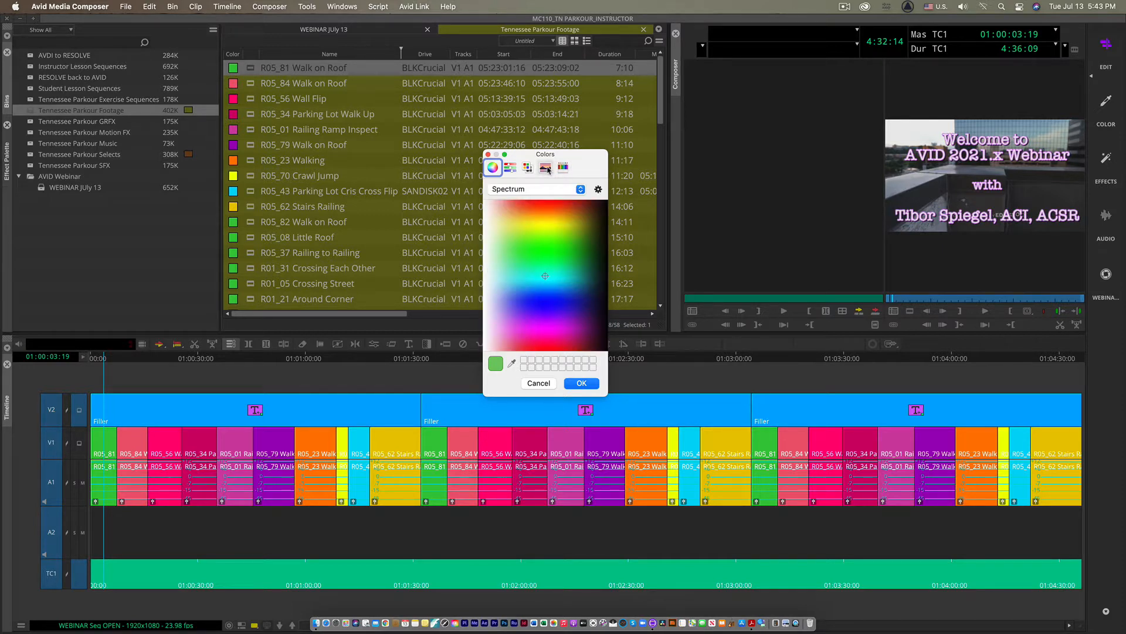
{"action": "left_click", "coordinate": [527, 168]}
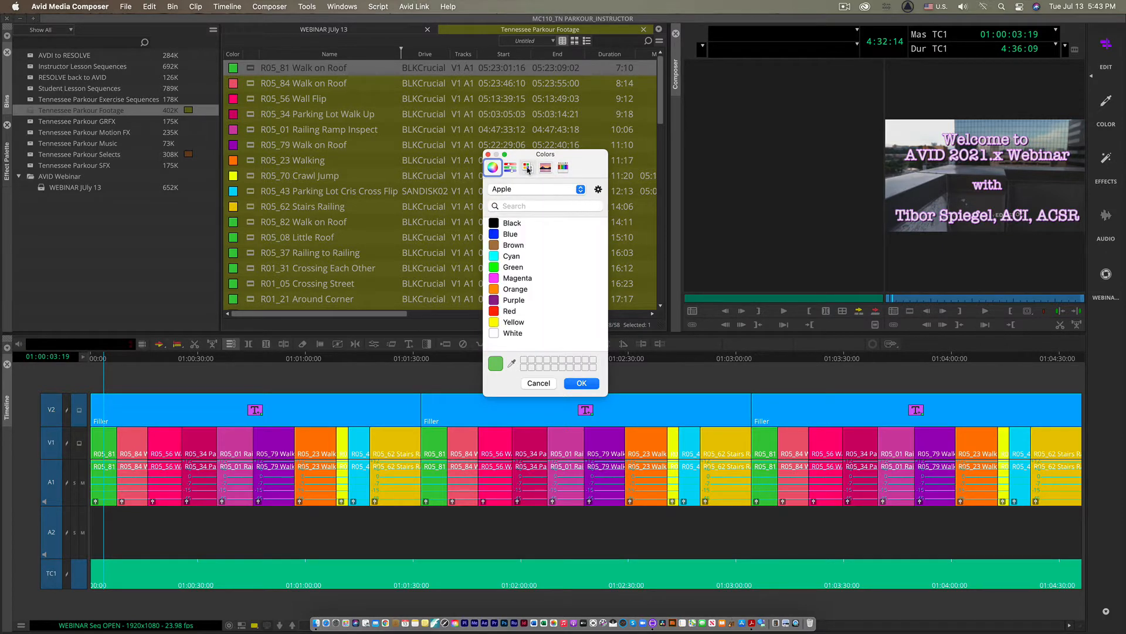
{"action": "left_click", "coordinate": [510, 167]}
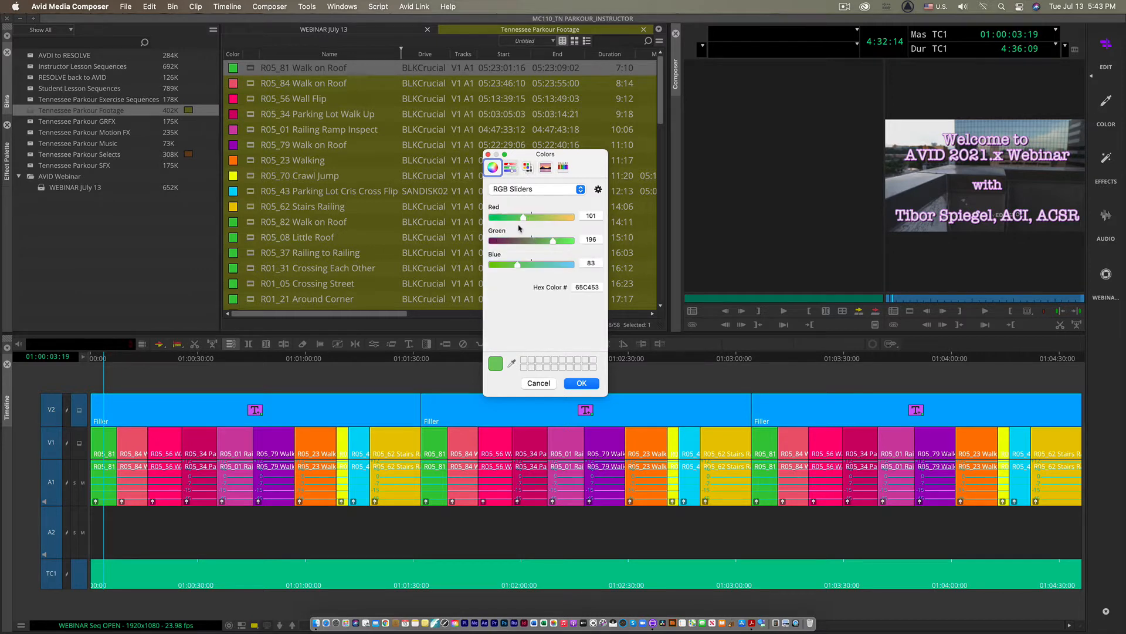
{"action": "left_click_drag", "start_coordinate": [523, 217], "coordinate": [552, 264]}
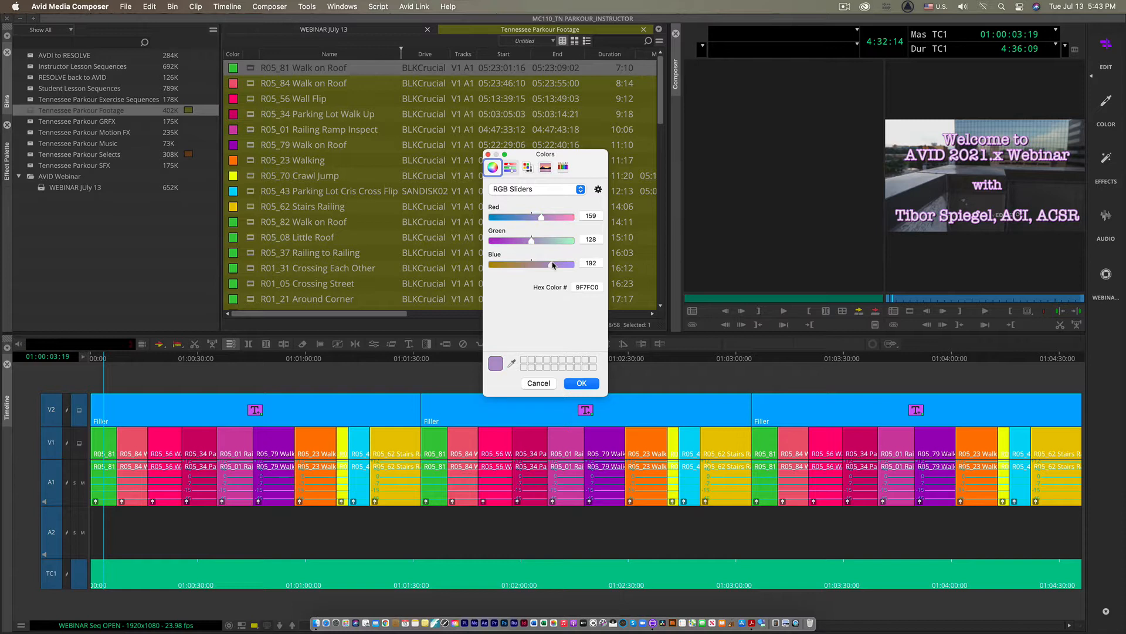
{"action": "left_click", "coordinate": [492, 168]}
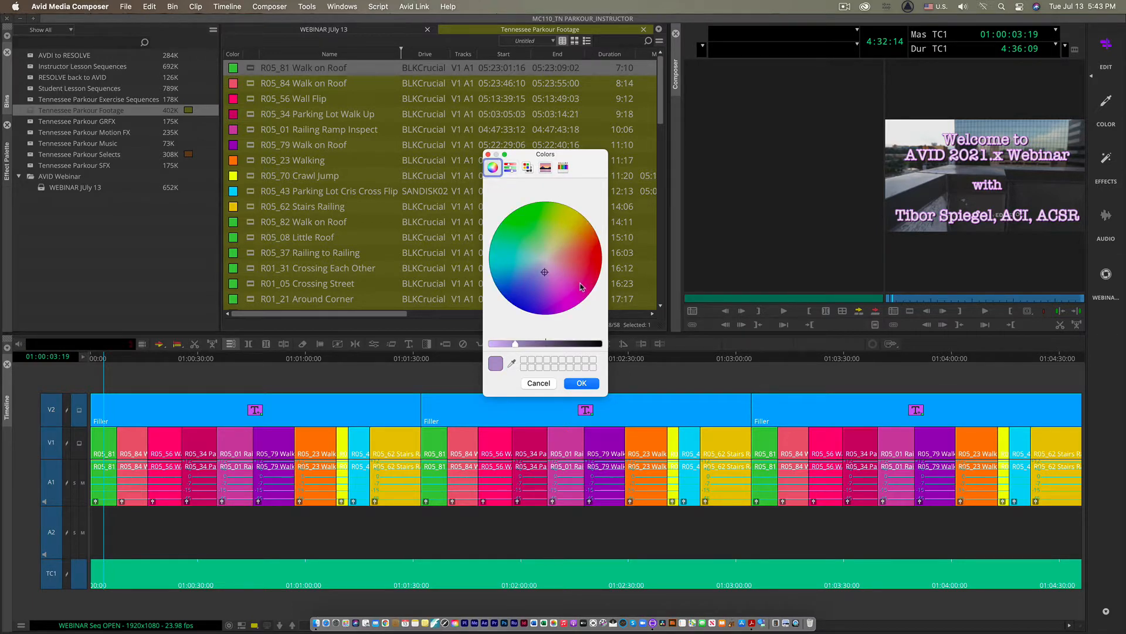
{"action": "left_click", "coordinate": [582, 383]}
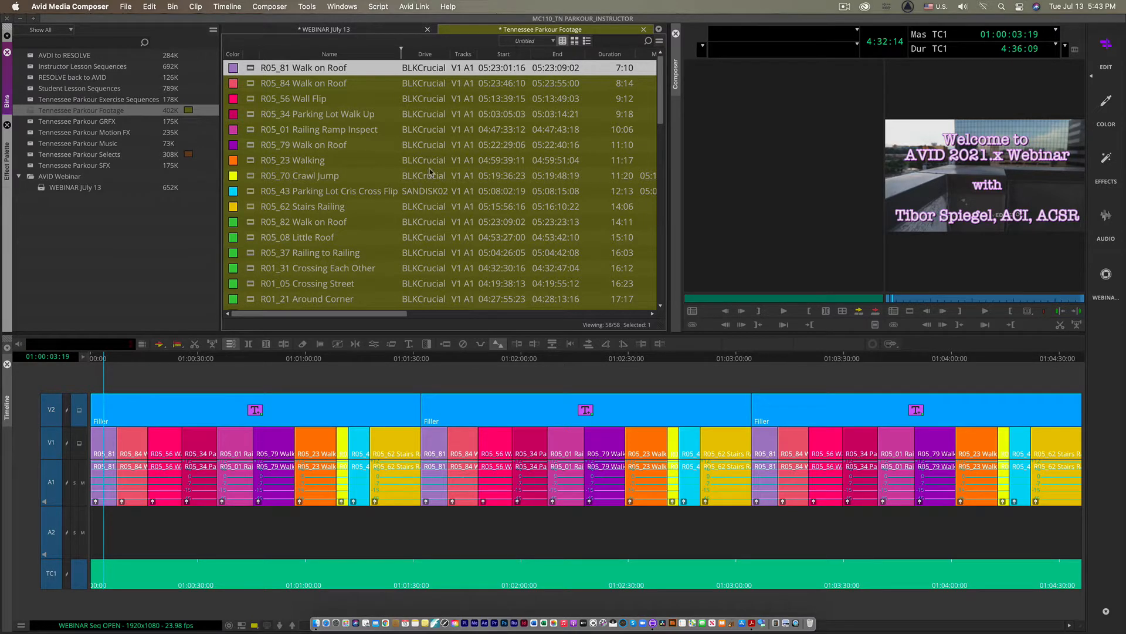
- Clear the sequence from the record monitor and narrow the footage bin to enlarge the Composer area
{"action": "left_click", "coordinate": [1039, 58]}
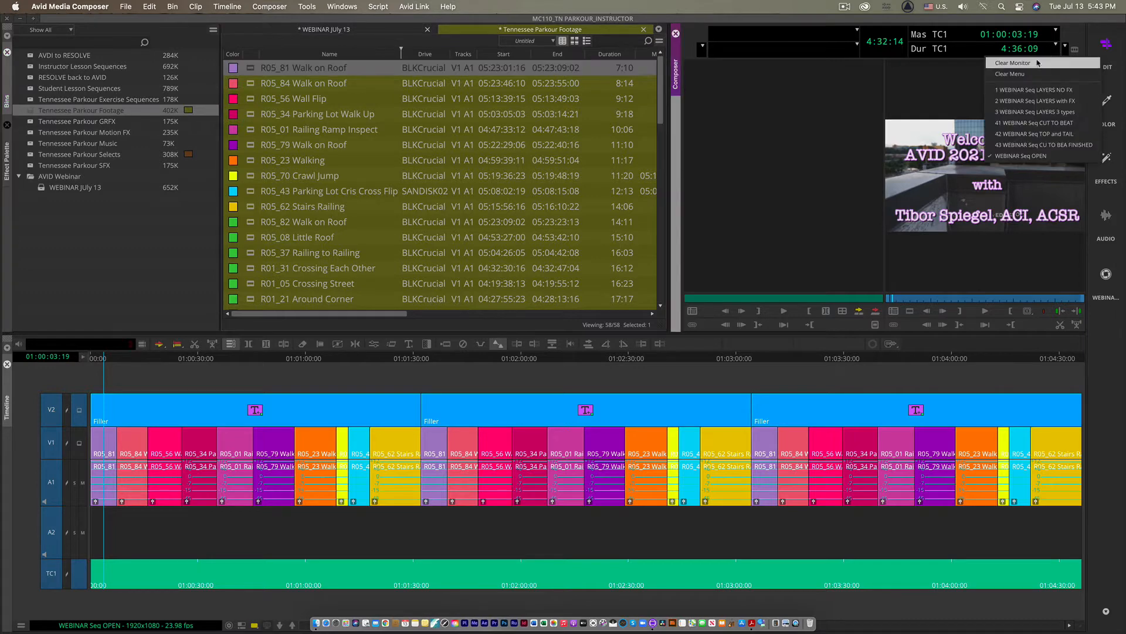
{"action": "left_click", "coordinate": [1035, 64]}
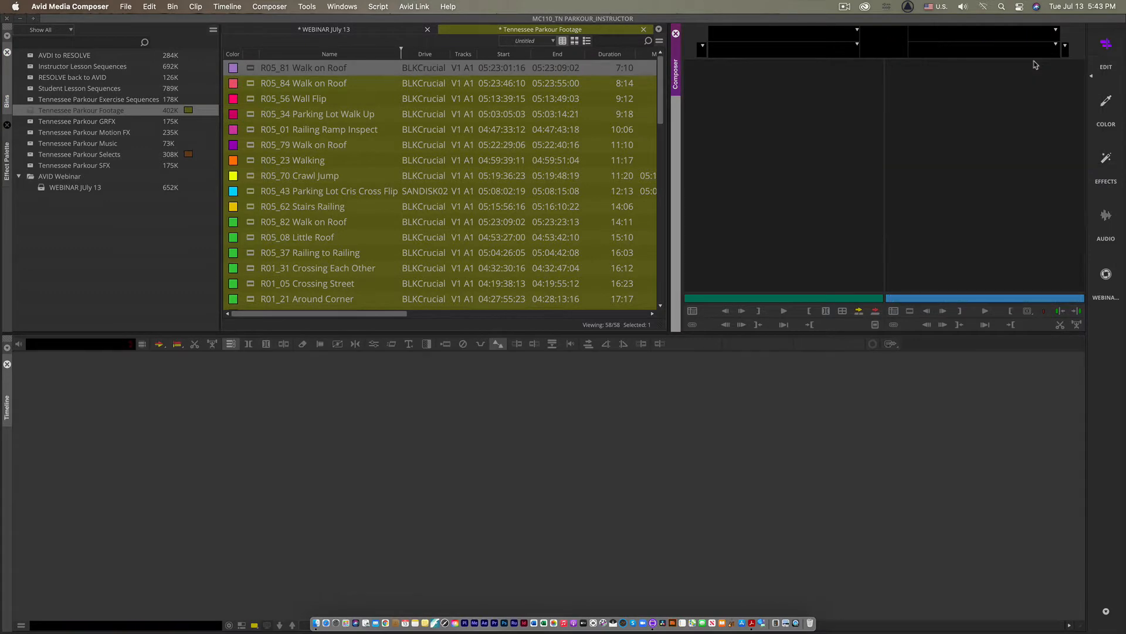
{"action": "left_click_drag", "start_coordinate": [667, 169], "coordinate": [417, 170]}
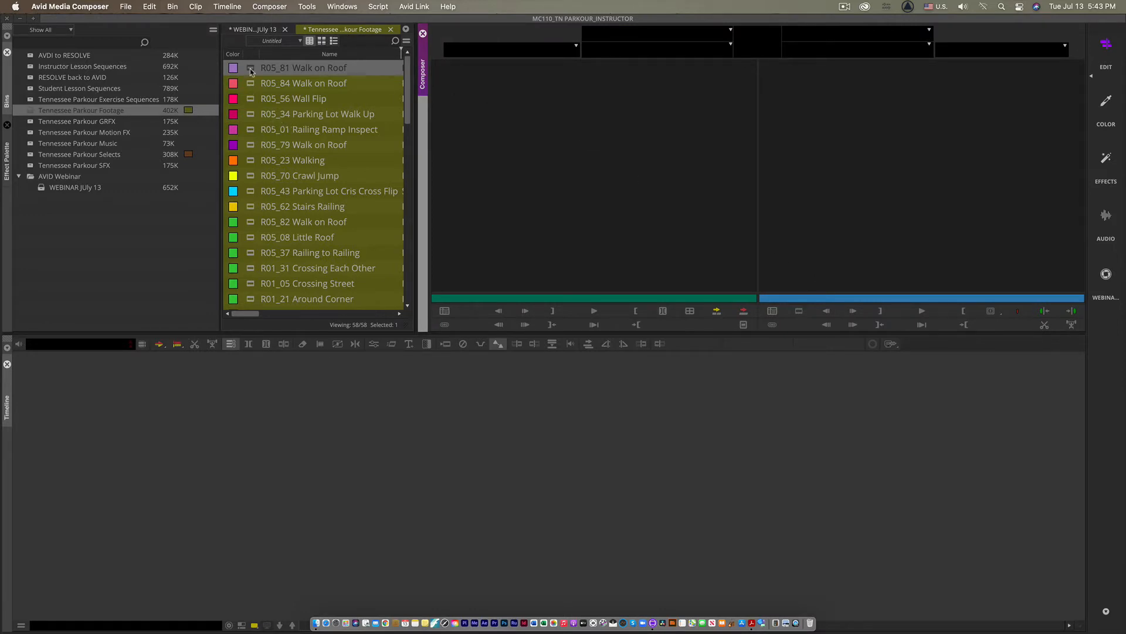
- Build a new sequence from the clips R05_81 Walk on Roof through R05_82 Walk on Roof and scrub through its first four clips
{"action": "left_click", "coordinate": [255, 223]}
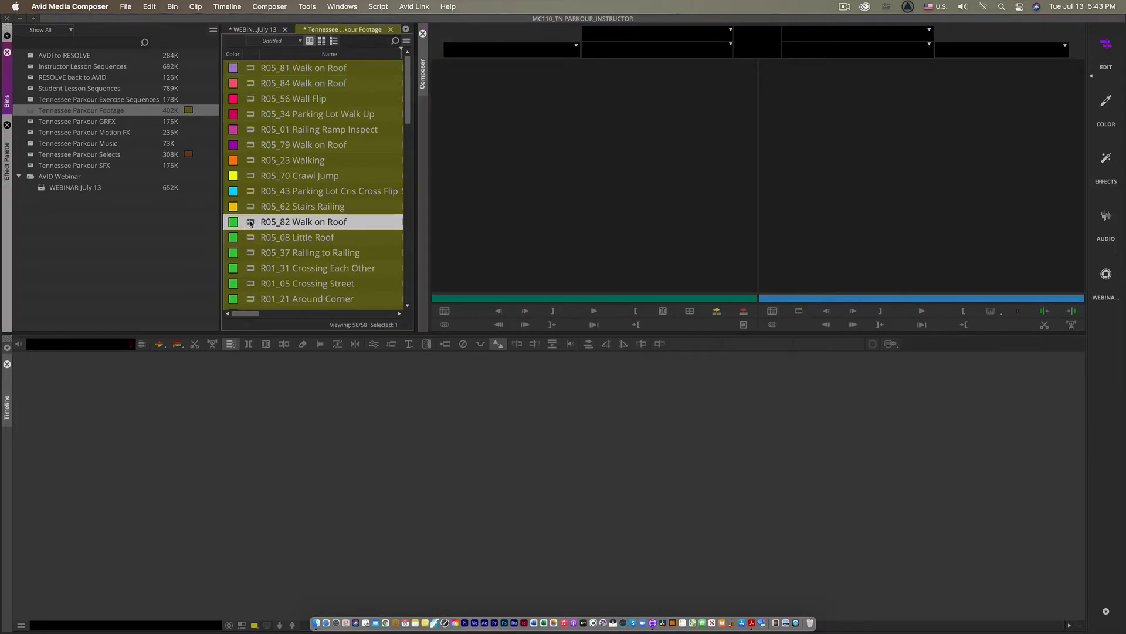
{"action": "left_click", "coordinate": [251, 72], "text": "shift"}
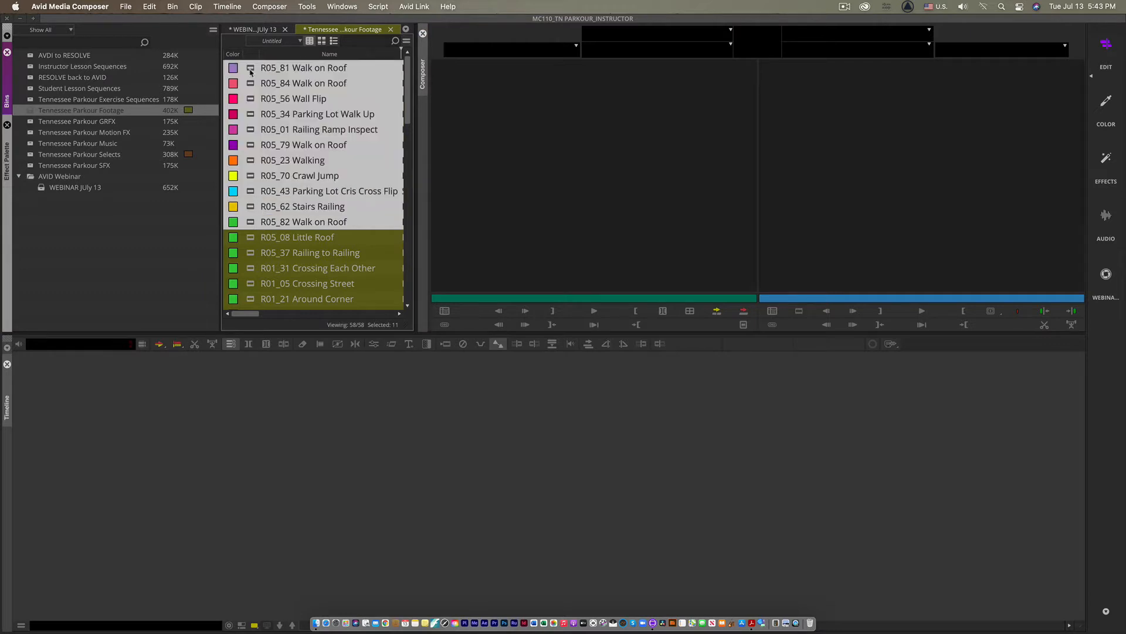
{"action": "left_click", "coordinate": [250, 72]}
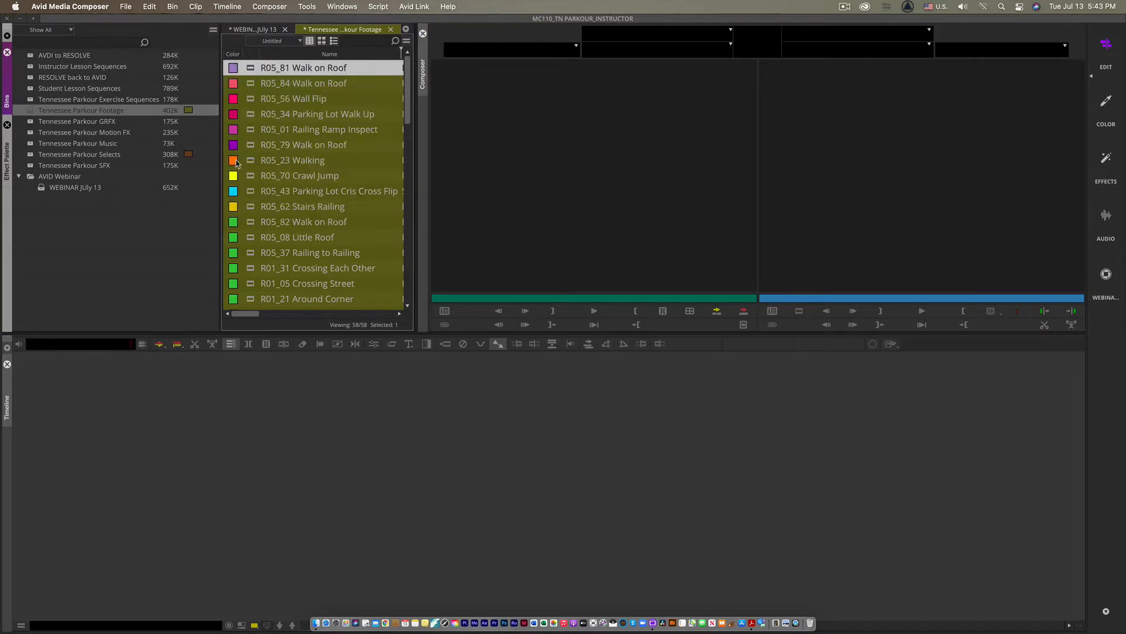
{"action": "left_click", "coordinate": [251, 224], "text": "shift"}
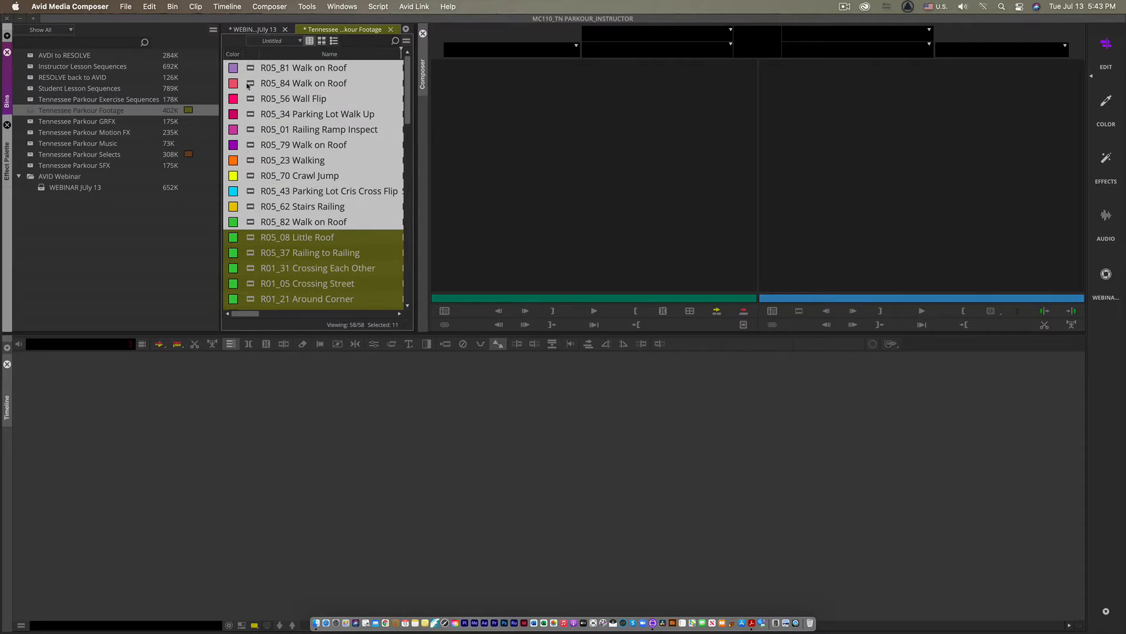
{"action": "left_click_drag", "start_coordinate": [248, 85], "coordinate": [205, 423]}
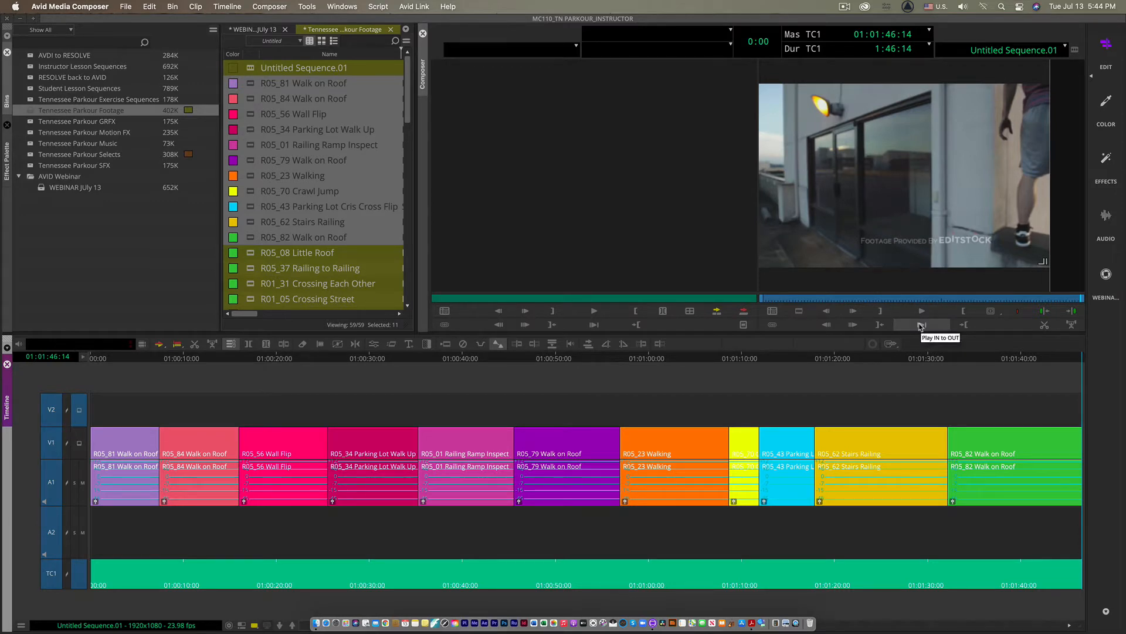
{"action": "left_click", "coordinate": [130, 363]}
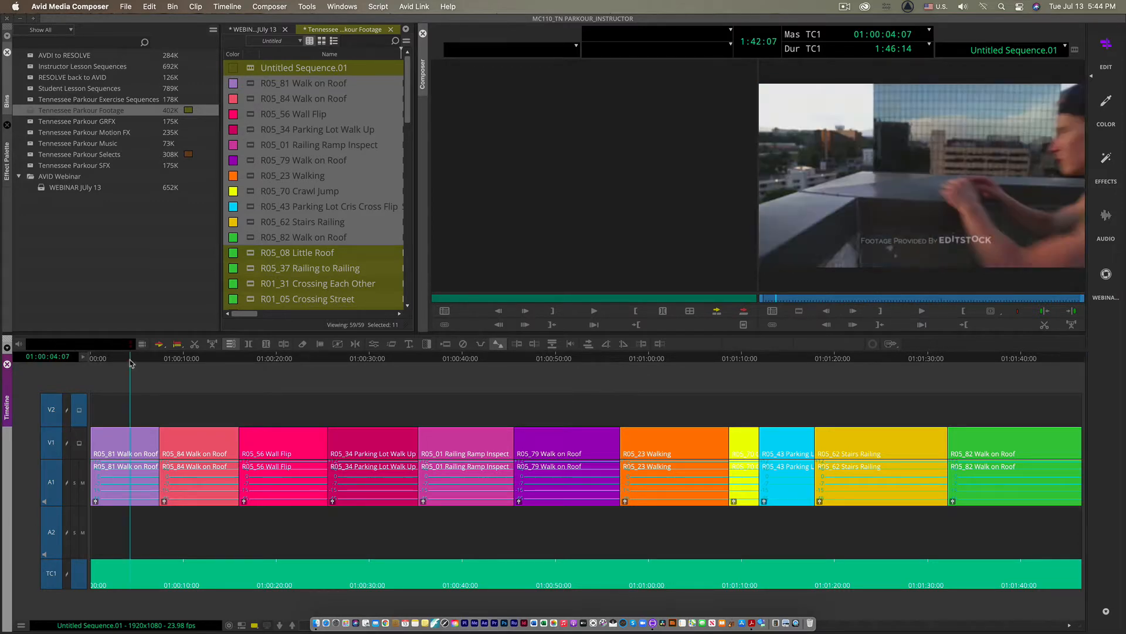
{"action": "left_click_drag", "start_coordinate": [131, 363], "coordinate": [380, 399]}
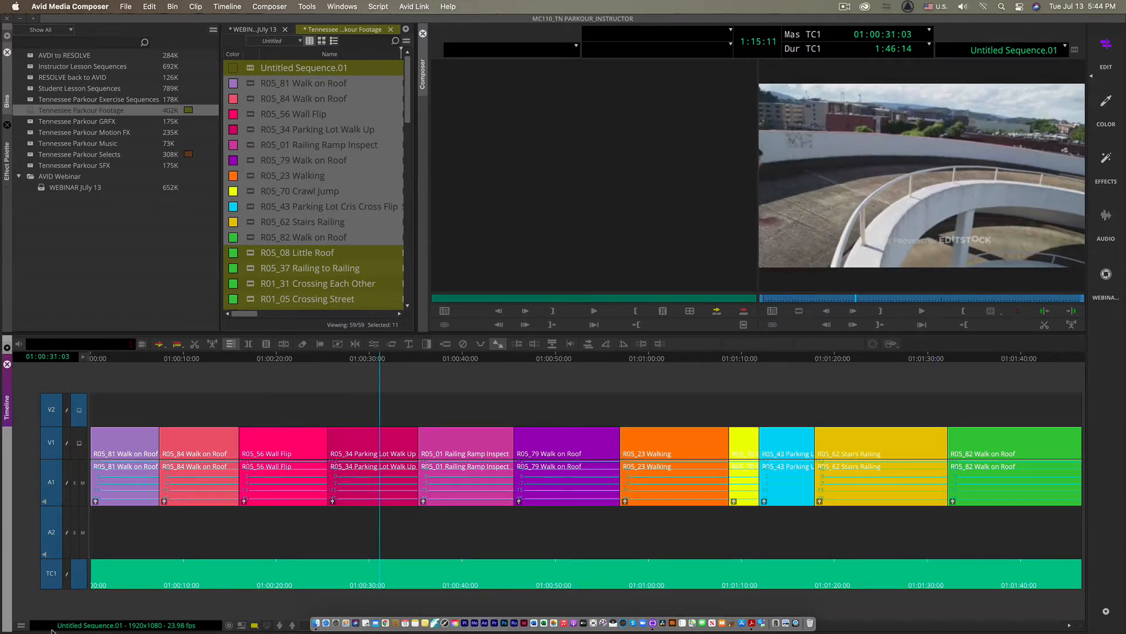
- Turn off Source in the timeline's Clip Color settings and scrub the sequence to 01:00:26:15
{"action": "left_click", "coordinate": [21, 627]}
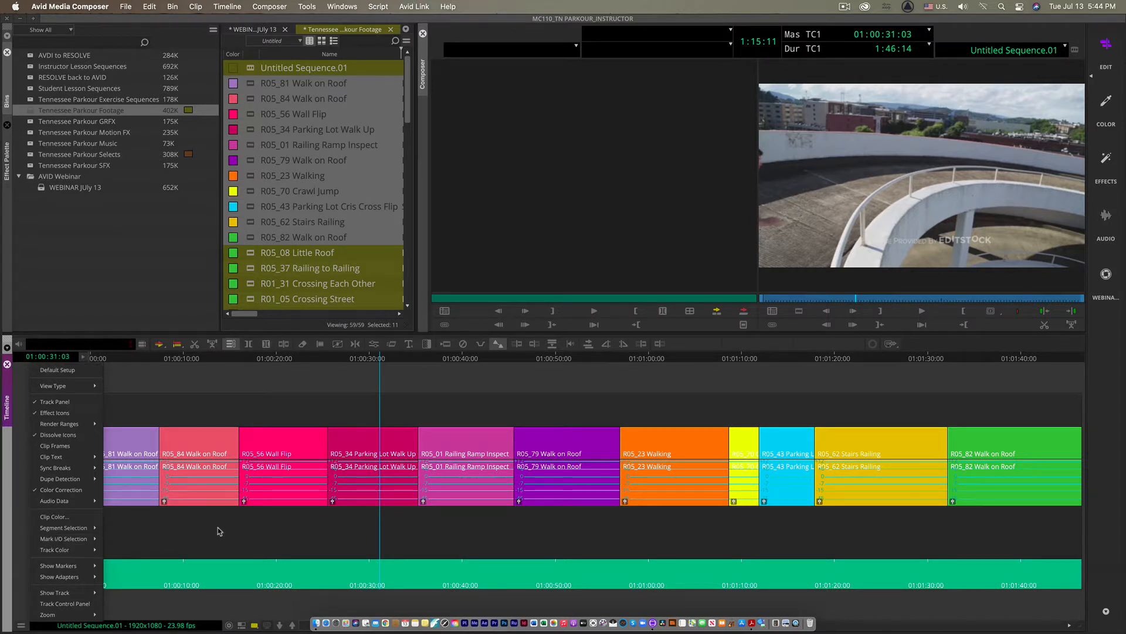
{"action": "mouse_move", "coordinate": [52, 552]}
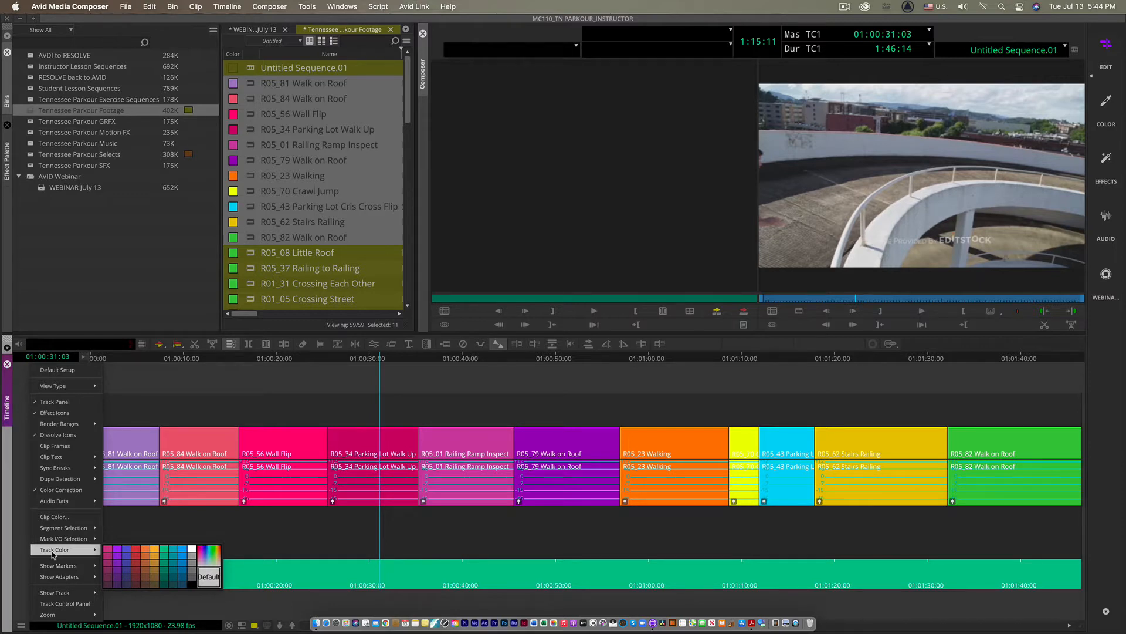
{"action": "left_click", "coordinate": [59, 517]}
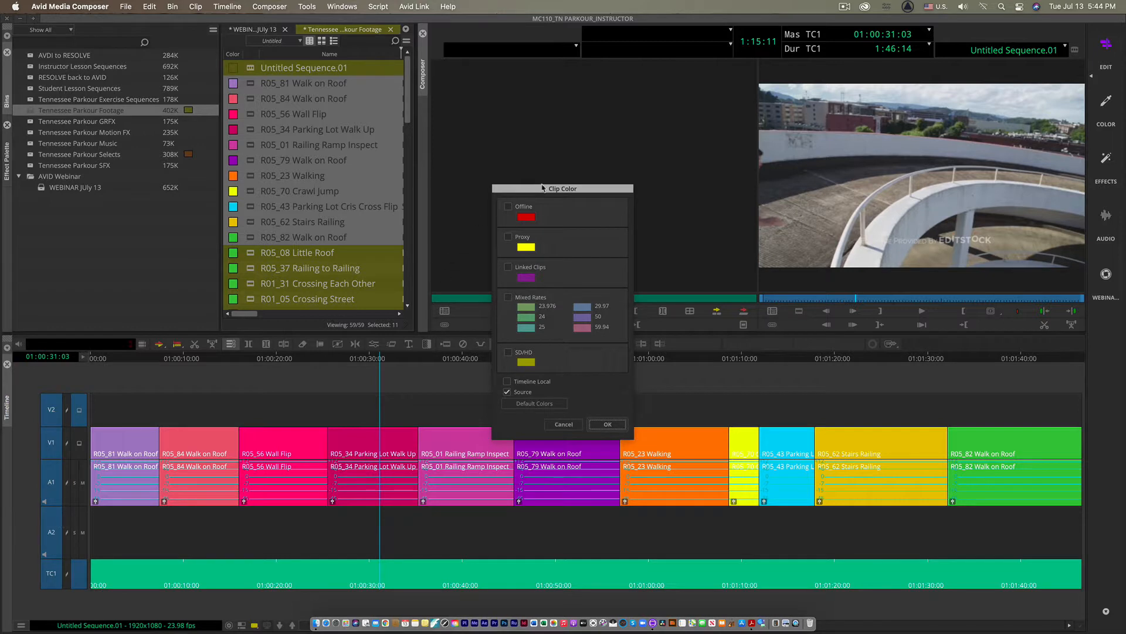
{"action": "left_click_drag", "start_coordinate": [543, 187], "coordinate": [530, 185]}
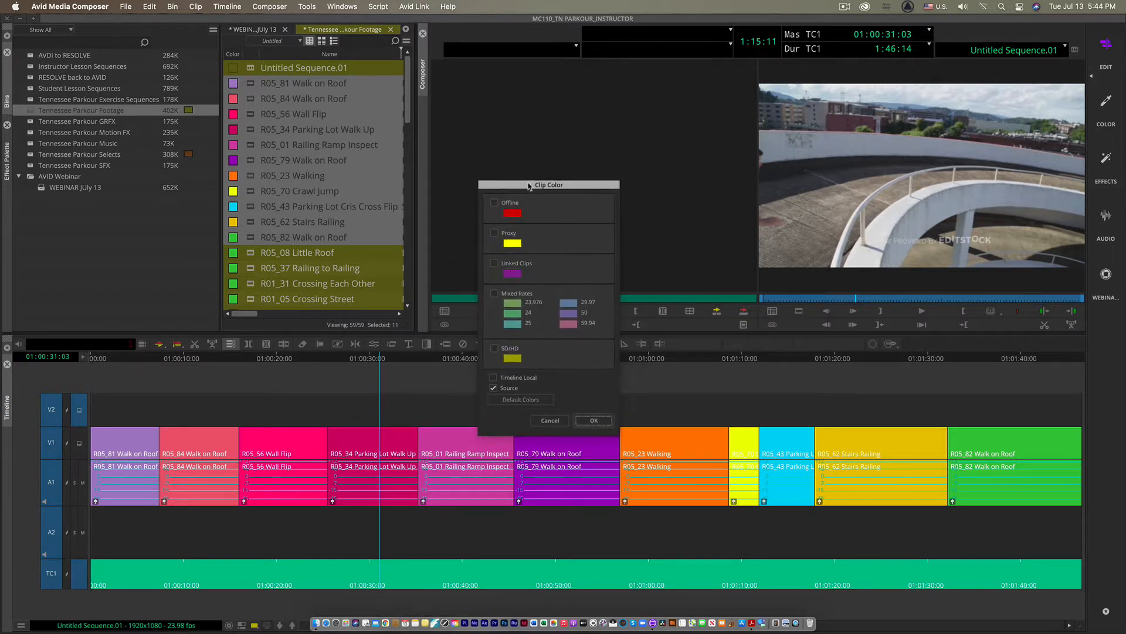
{"action": "left_click", "coordinate": [494, 389]}
{"action": "left_click_drag", "start_coordinate": [520, 186], "coordinate": [517, 179]}
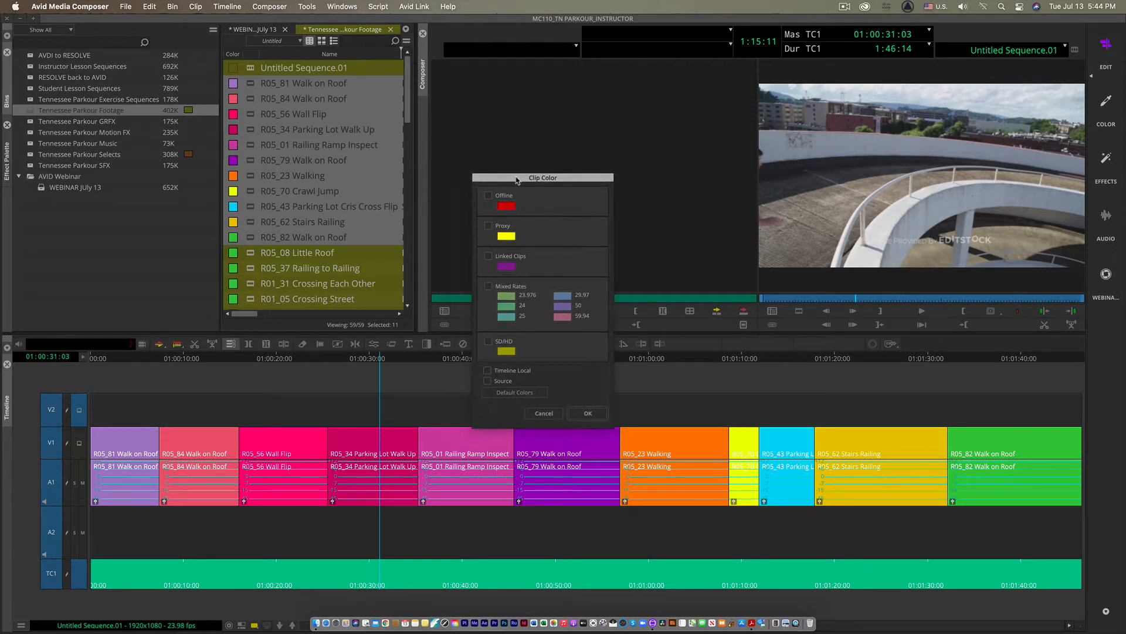
{"action": "left_click", "coordinate": [587, 415]}
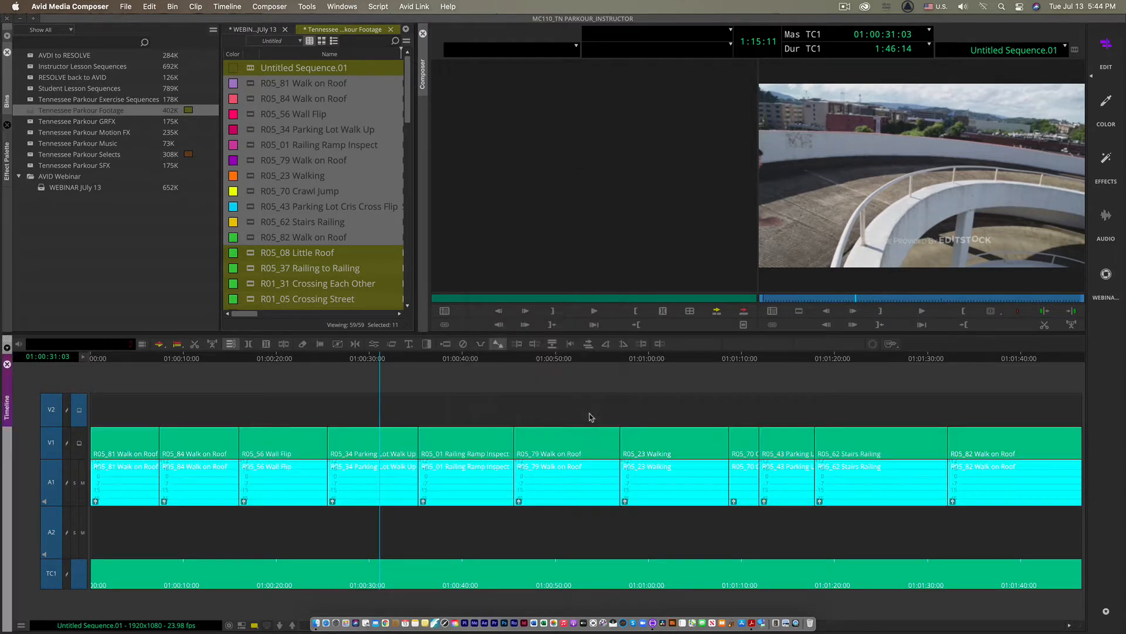
{"action": "left_click_drag", "start_coordinate": [186, 358], "coordinate": [339, 382]}
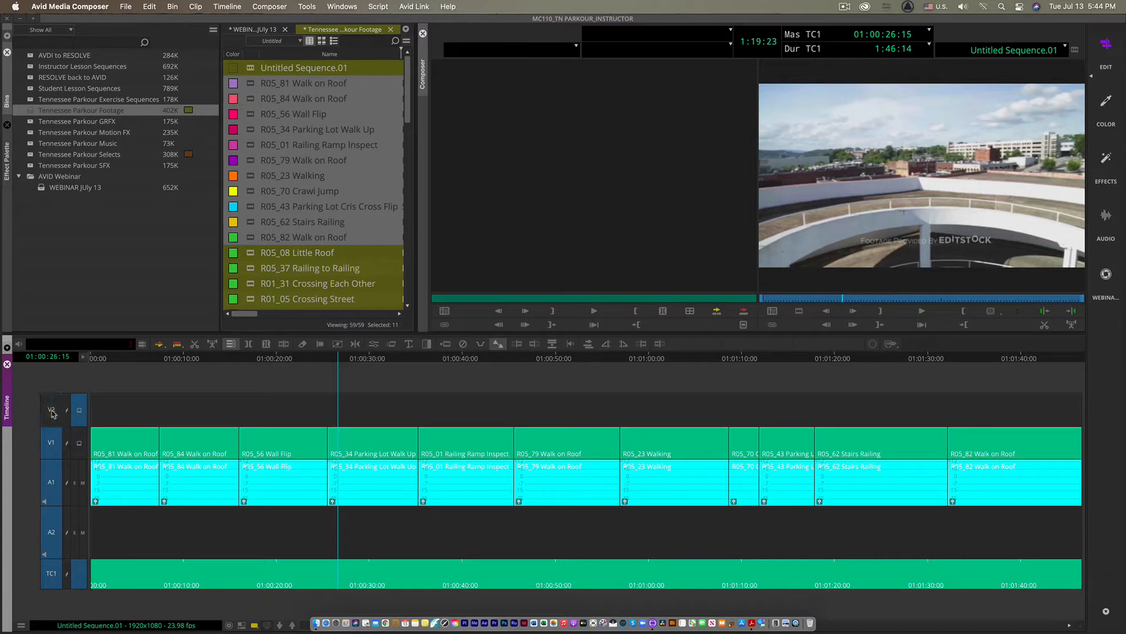
- Deselect tracks V2, A1, A2 and TC1, leaving V1 selected, and set its track colour to light orange
{"action": "left_click", "coordinate": [52, 412]}
{"action": "left_click", "coordinate": [49, 486]}
{"action": "left_click", "coordinate": [50, 552]}
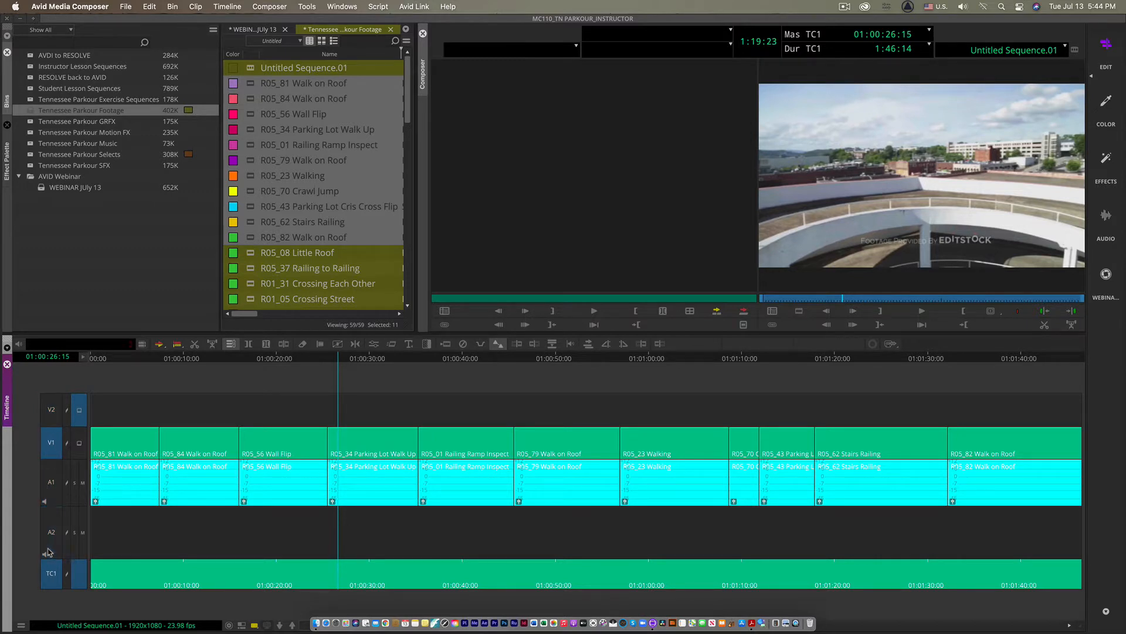
{"action": "left_click", "coordinate": [52, 578]}
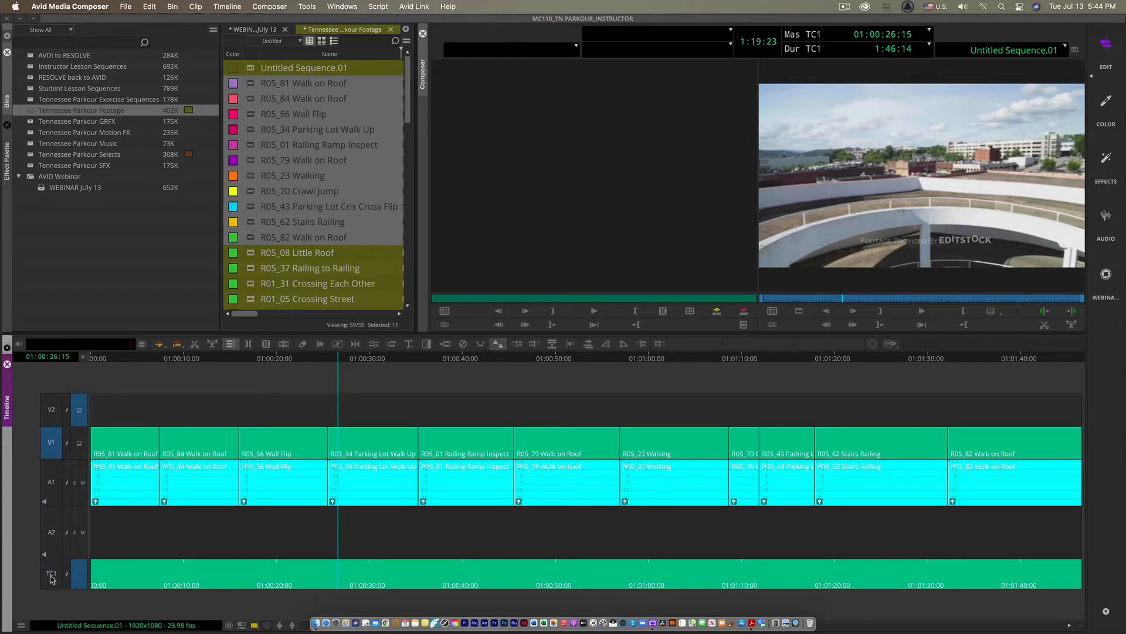
{"action": "left_click", "coordinate": [21, 627]}
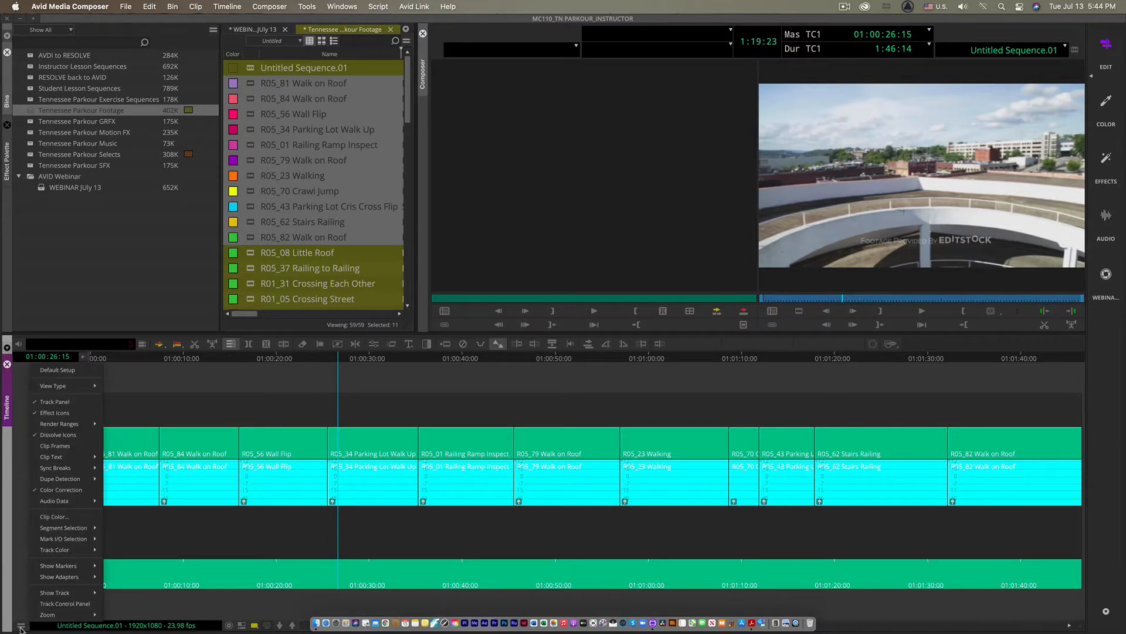
{"action": "left_click", "coordinate": [172, 548]}
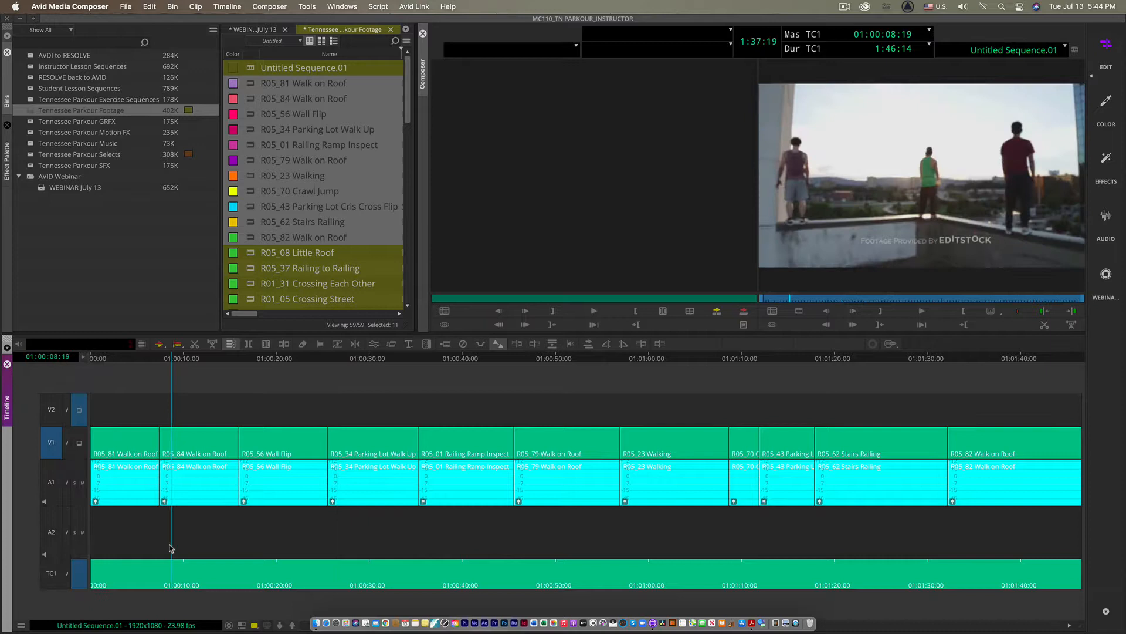
{"action": "left_click", "coordinate": [21, 626]}
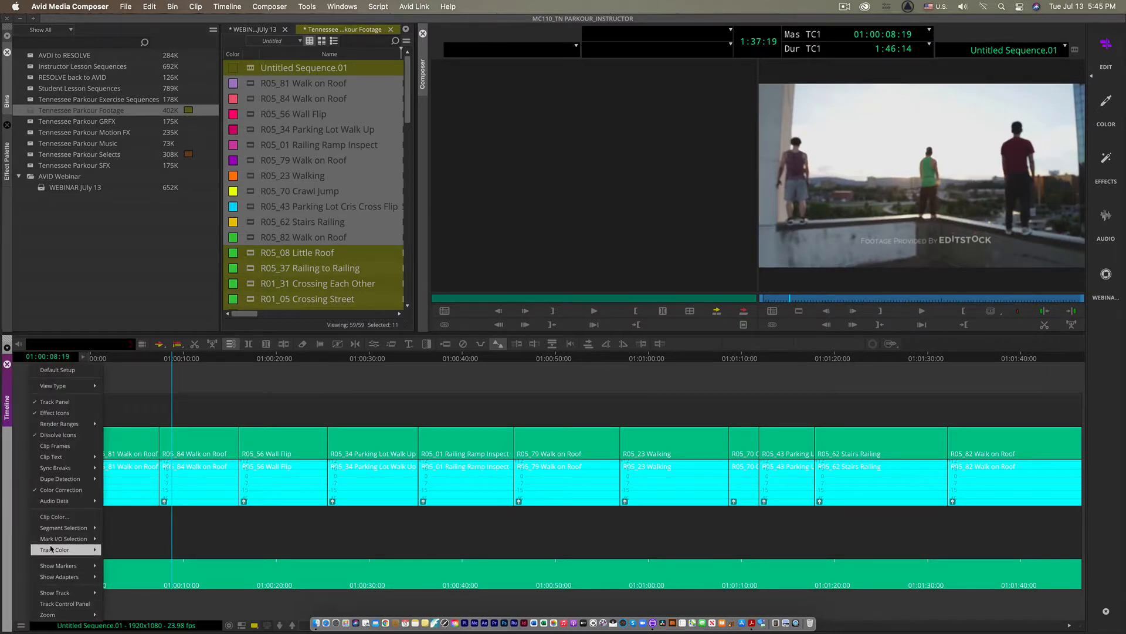
{"action": "mouse_move", "coordinate": [52, 550]}
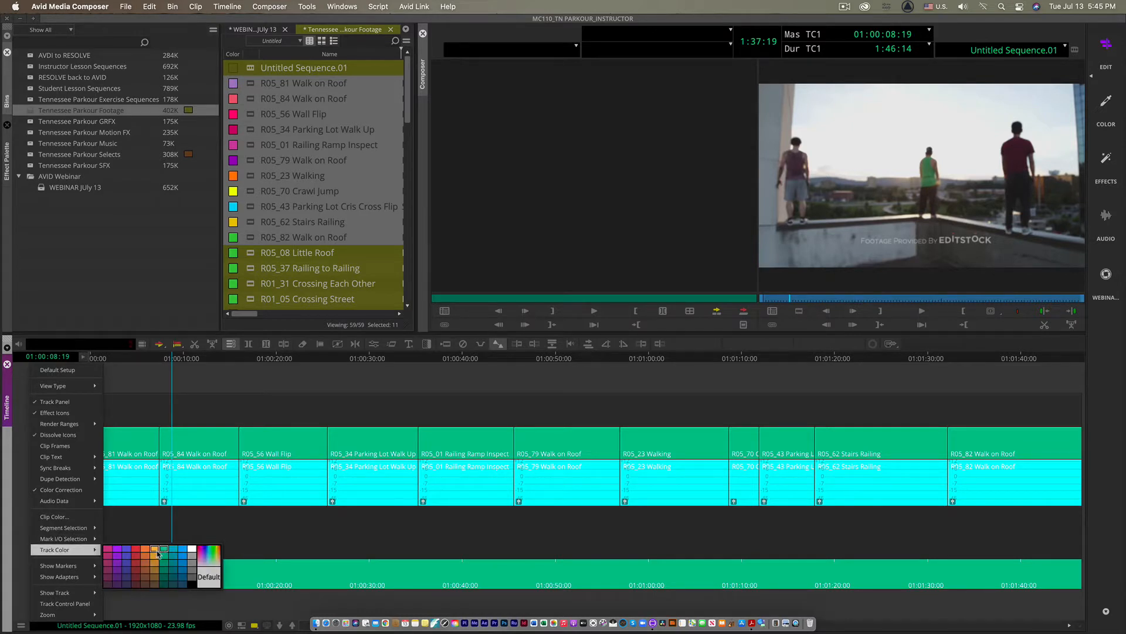
{"action": "left_click", "coordinate": [155, 549]}
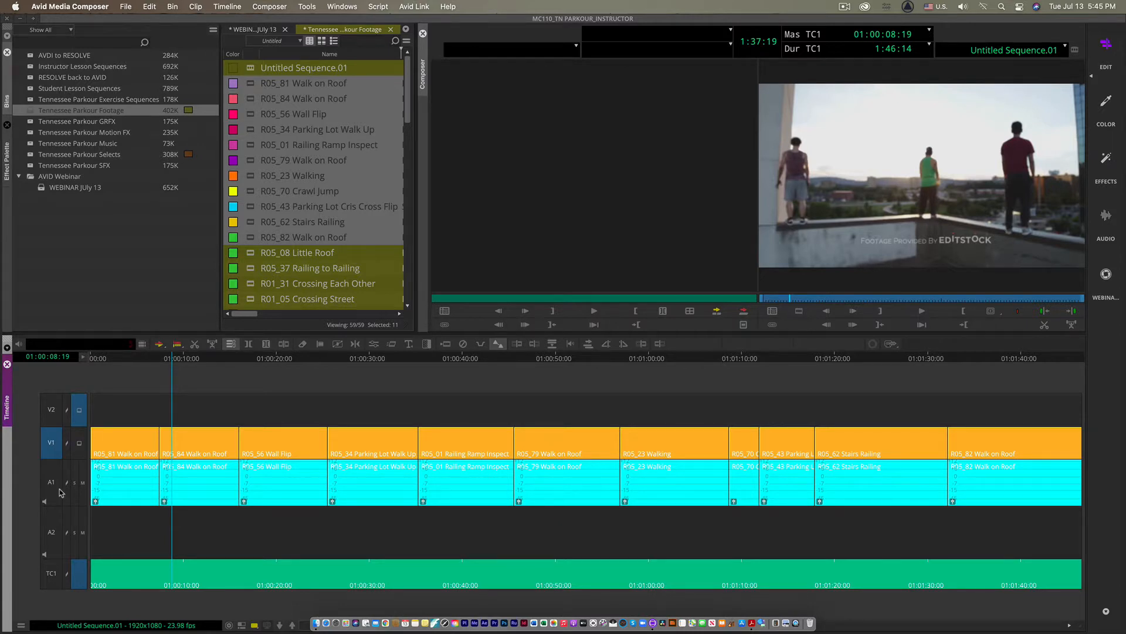
- Turn on Source in the timeline's Clip Color settings and return the playhead to the sequence start
{"action": "left_click", "coordinate": [21, 627]}
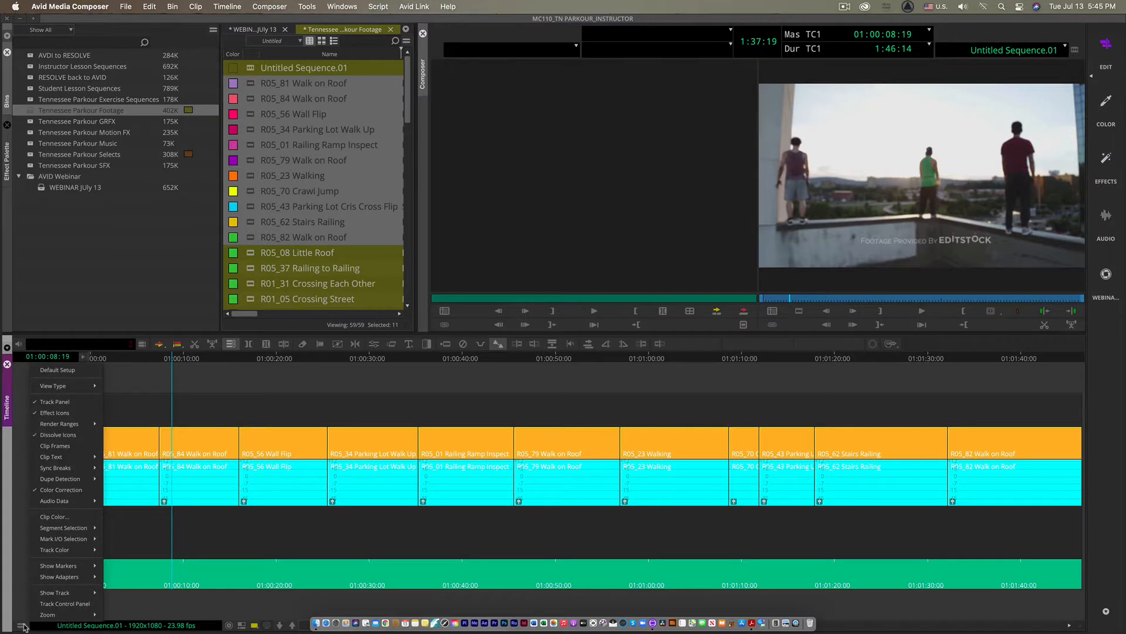
{"action": "mouse_move", "coordinate": [49, 555]}
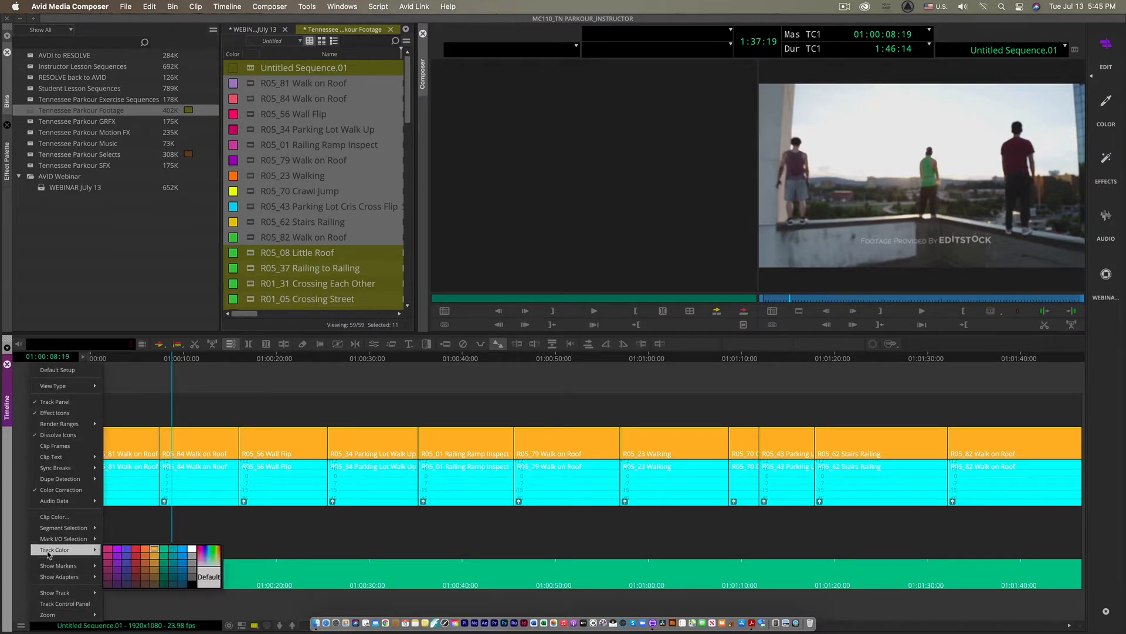
{"action": "left_click", "coordinate": [54, 517]}
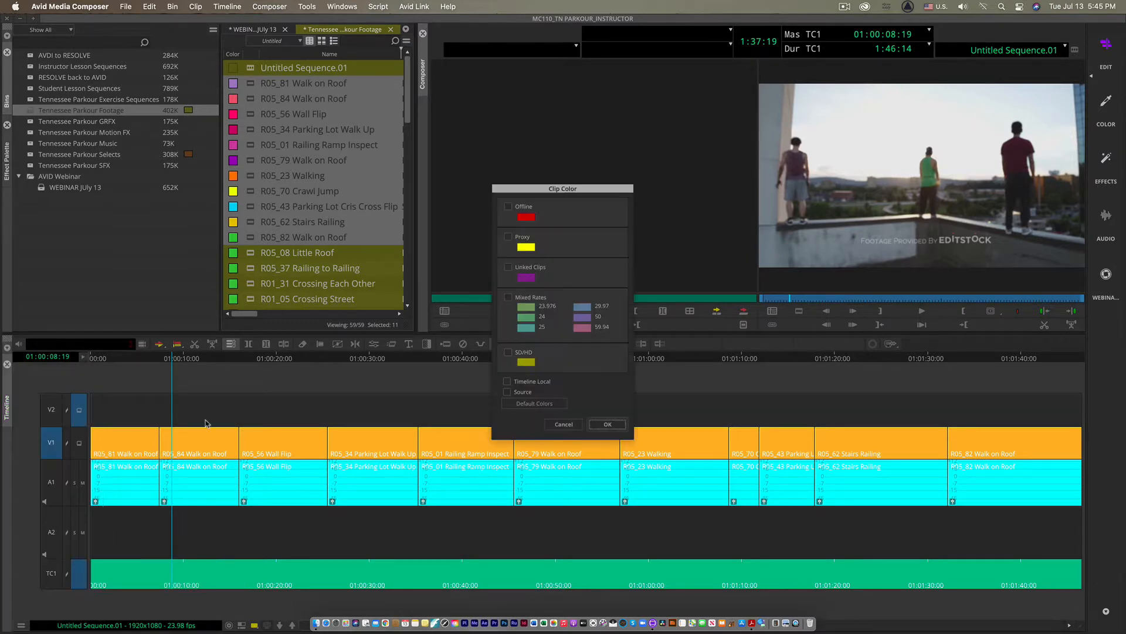
{"action": "left_click", "coordinate": [507, 392]}
{"action": "left_click", "coordinate": [608, 424]}
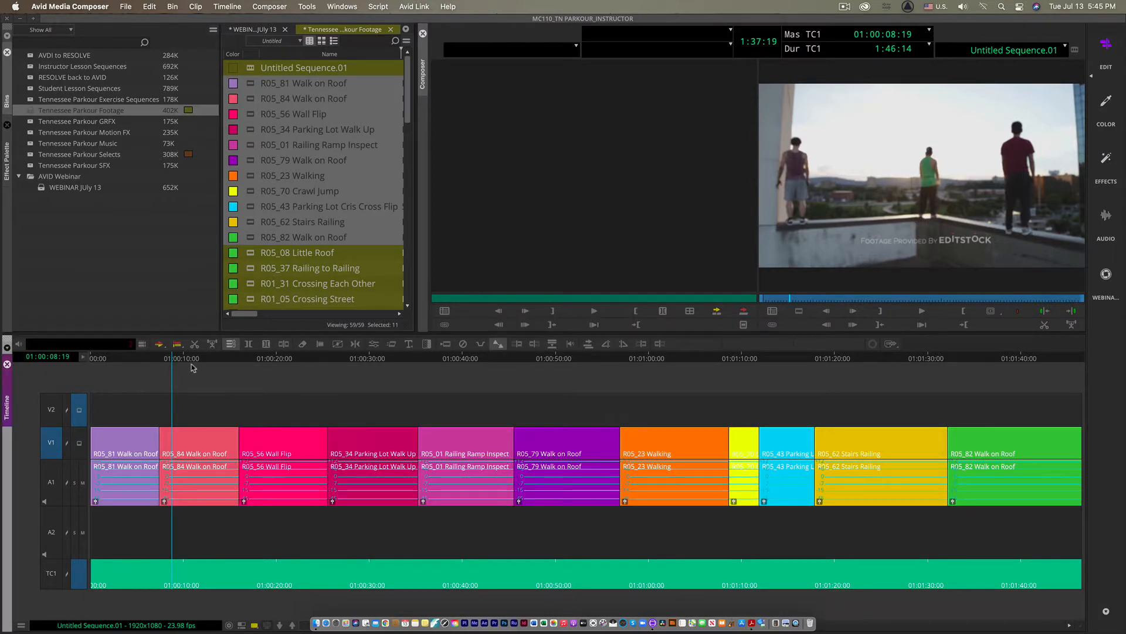
{"action": "left_click", "coordinate": [93, 360]}
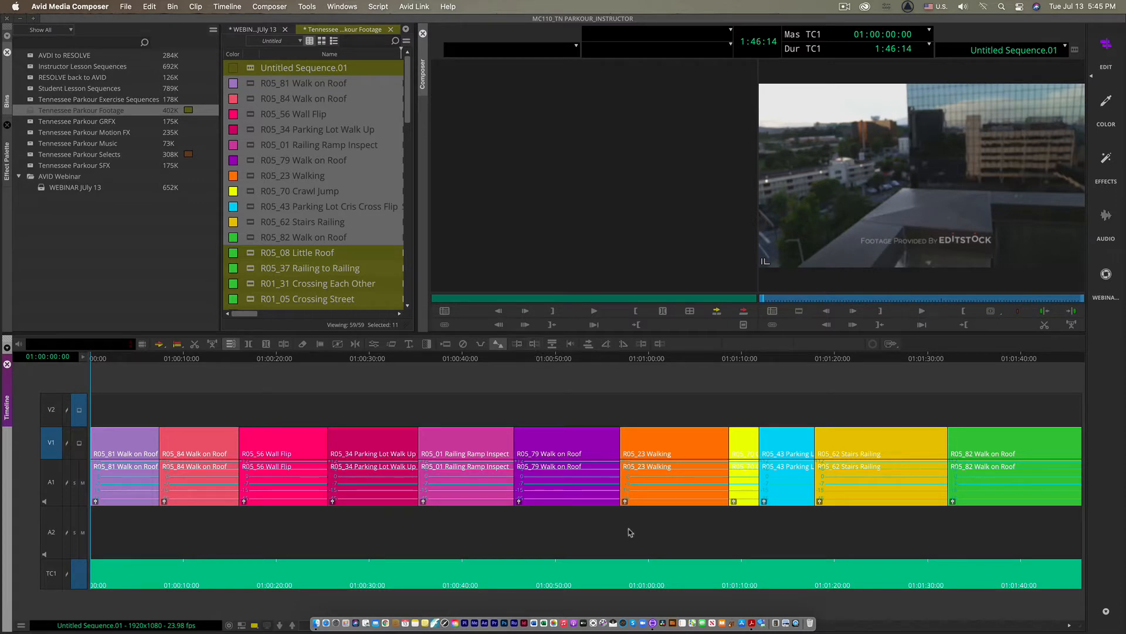
- Examine the Command Palette's command categories from Move through Tracks, return to the Edit commands, and close the palette
{"action": "key", "text": "super+3"}
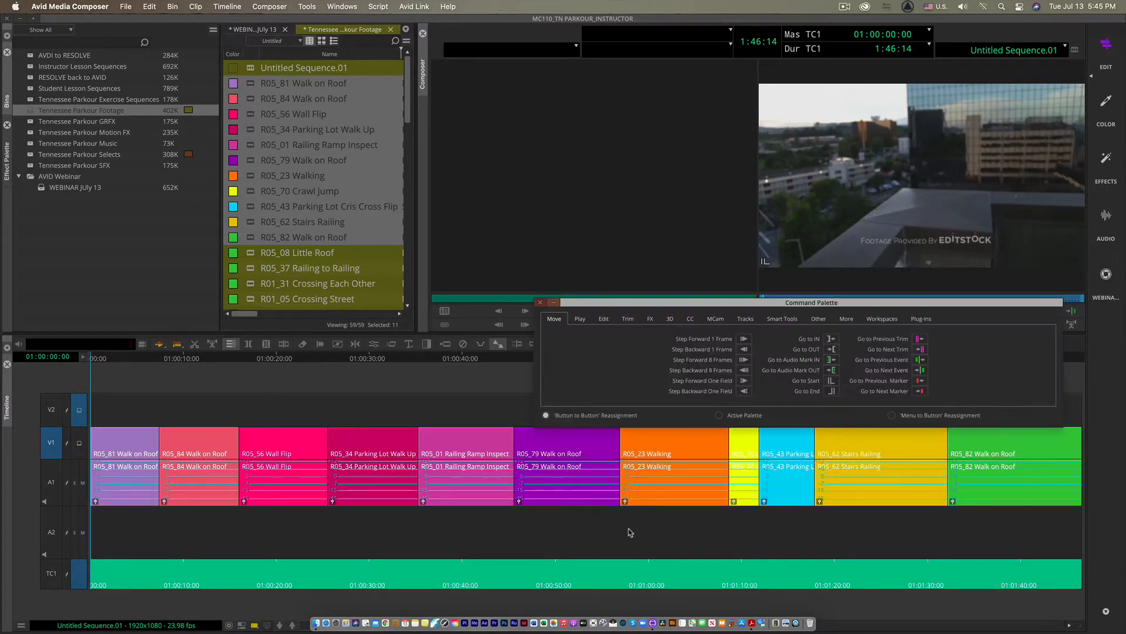
{"action": "left_click_drag", "start_coordinate": [866, 304], "coordinate": [548, 210]}
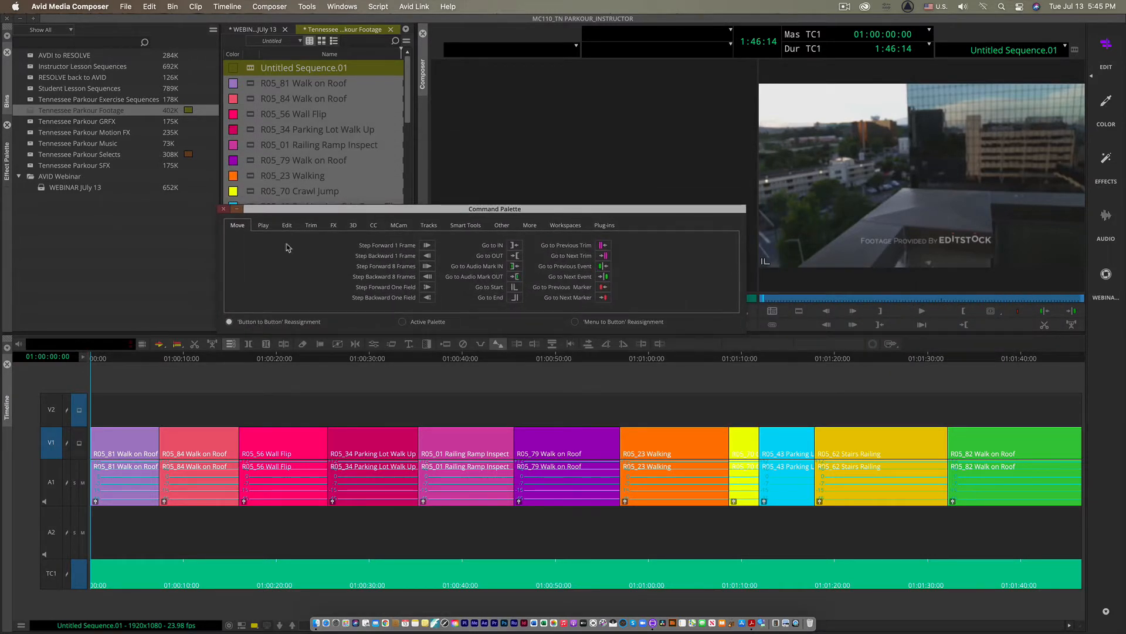
{"action": "left_click", "coordinate": [265, 227]}
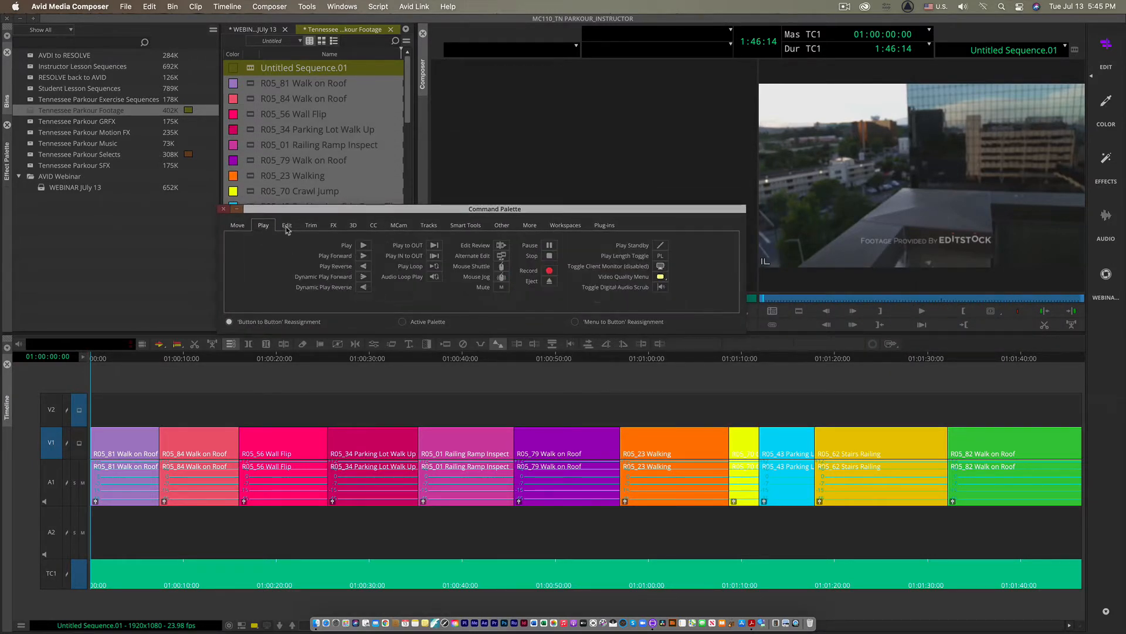
{"action": "left_click", "coordinate": [286, 227]}
{"action": "left_click", "coordinate": [312, 228]}
{"action": "left_click", "coordinate": [333, 228]}
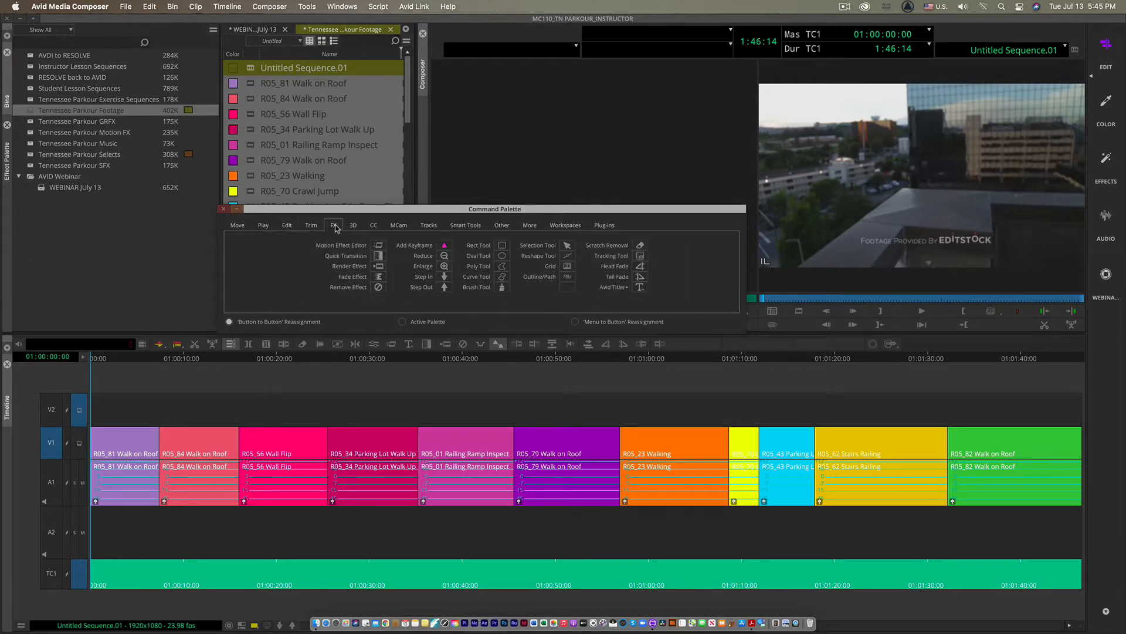
{"action": "left_click", "coordinate": [354, 227]}
{"action": "left_click", "coordinate": [373, 227]}
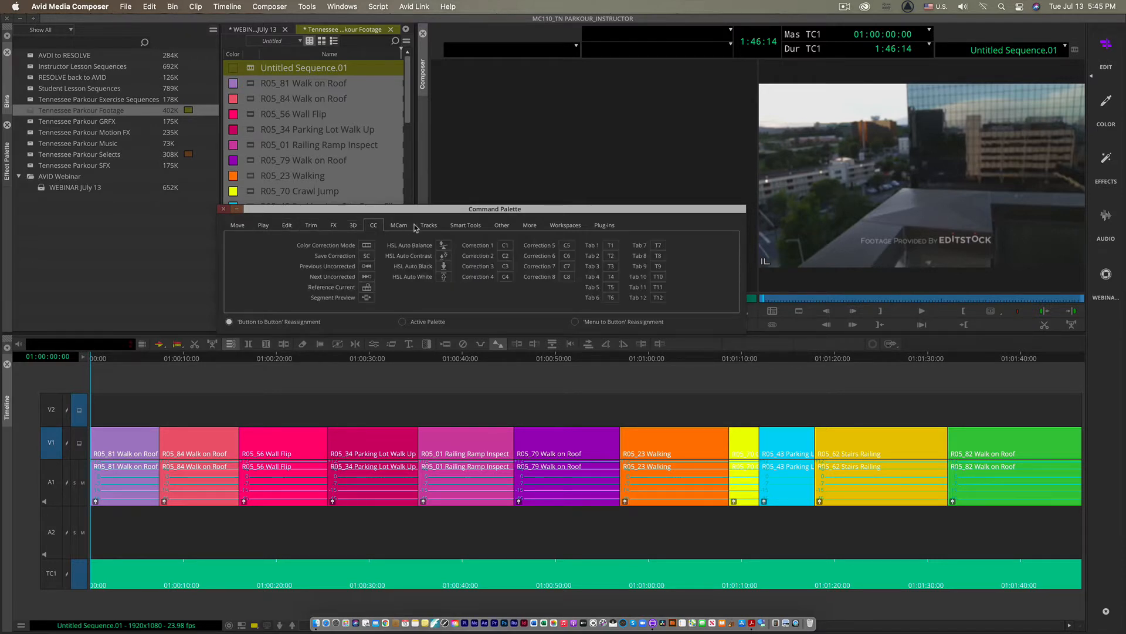
{"action": "left_click", "coordinate": [403, 229]}
{"action": "left_click", "coordinate": [427, 229]}
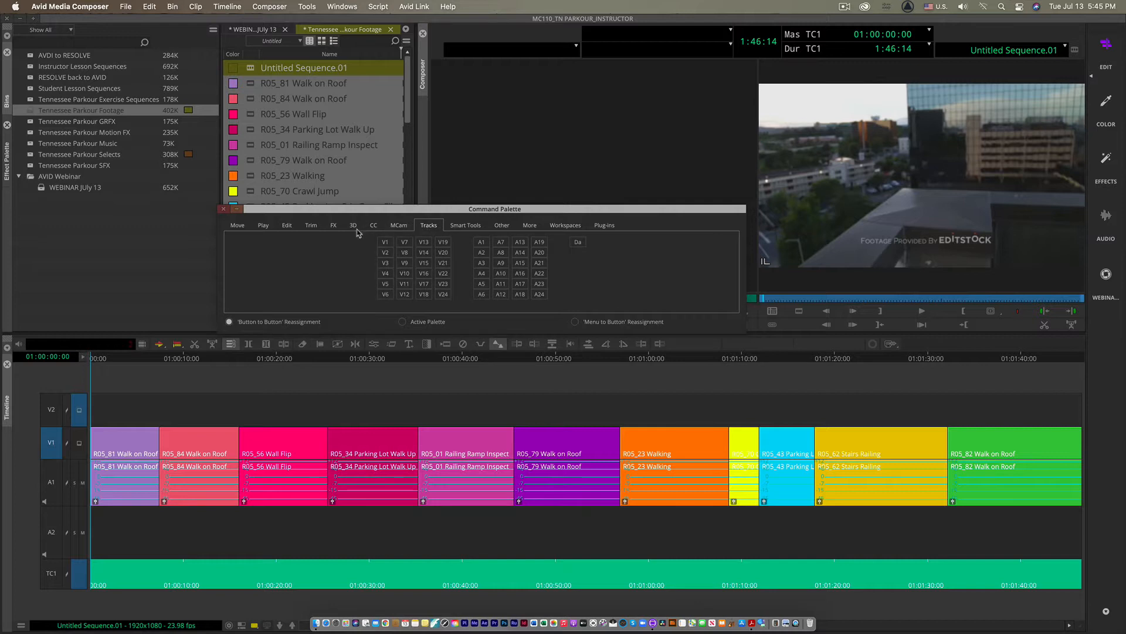
{"action": "left_click", "coordinate": [287, 227]}
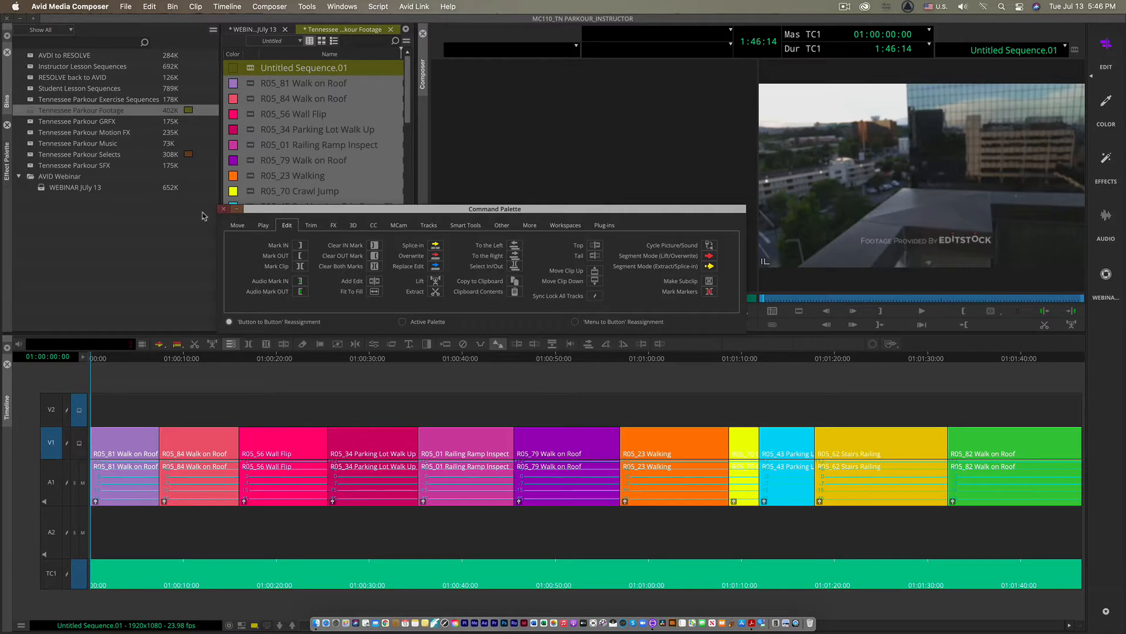
{"action": "left_click", "coordinate": [222, 209]}
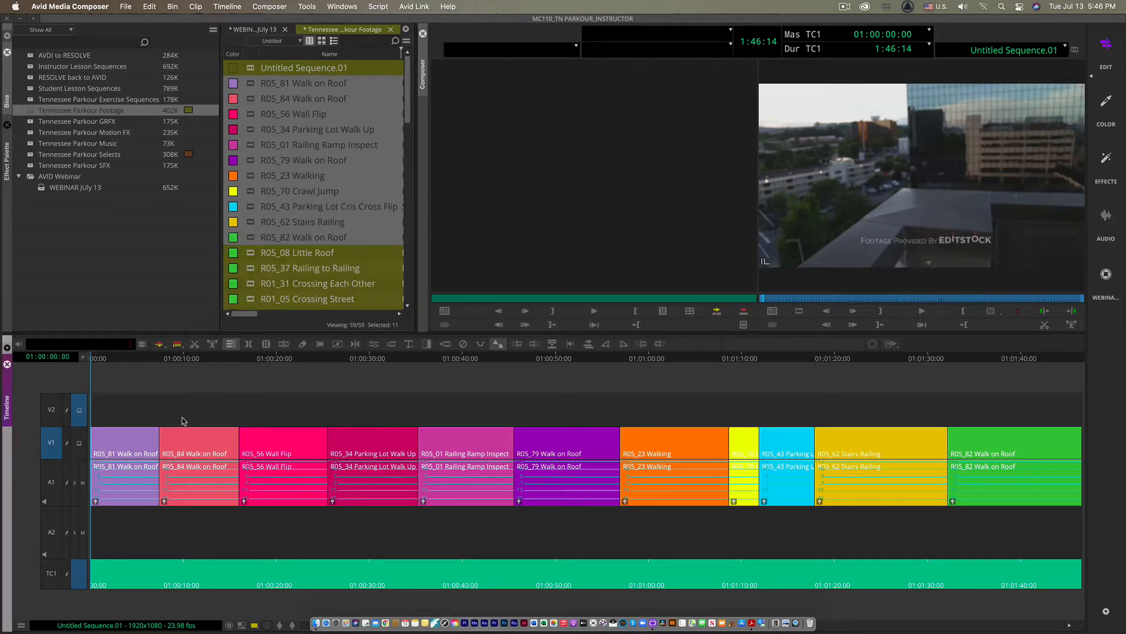
- Select track A1 and trim off the tail of the first clip at 01:00:04:00
{"action": "left_click", "coordinate": [51, 496]}
{"action": "left_click_drag", "start_coordinate": [100, 358], "coordinate": [129, 383]}
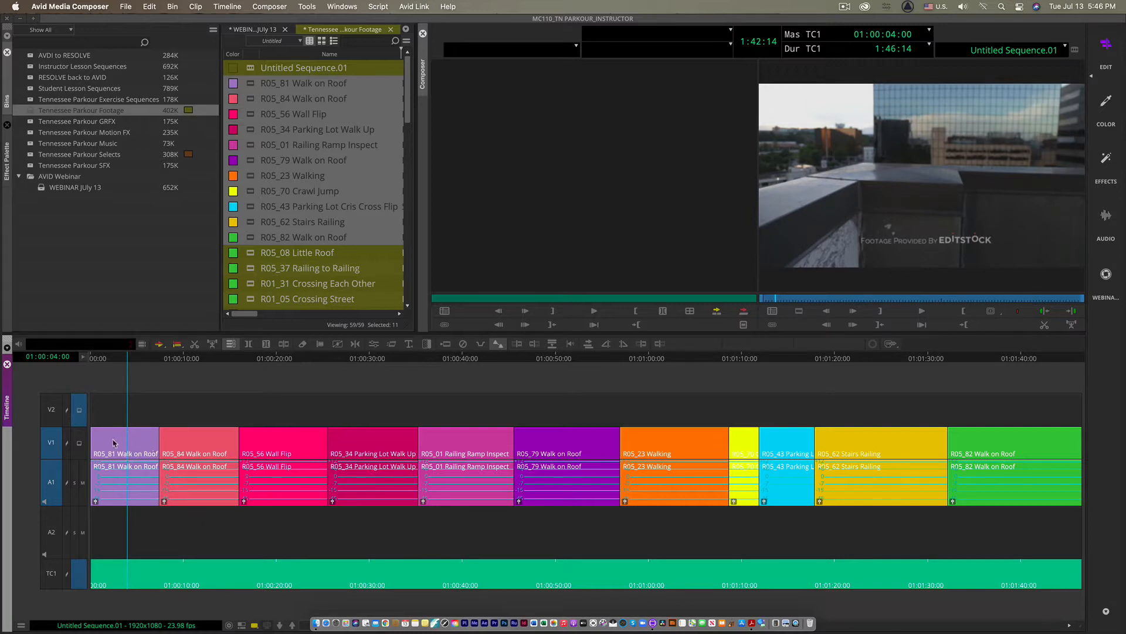
{"action": "left_click", "coordinate": [533, 345]}
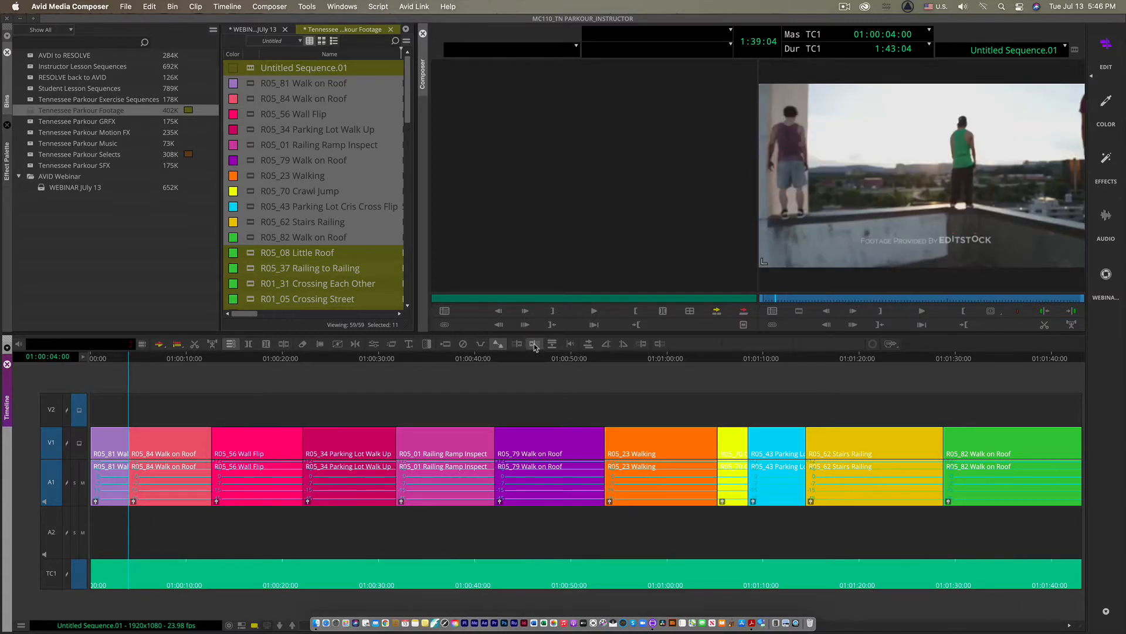
- Undo the first clip's tail trim and return the playhead to the sequence start
{"action": "key", "text": "super+z"}
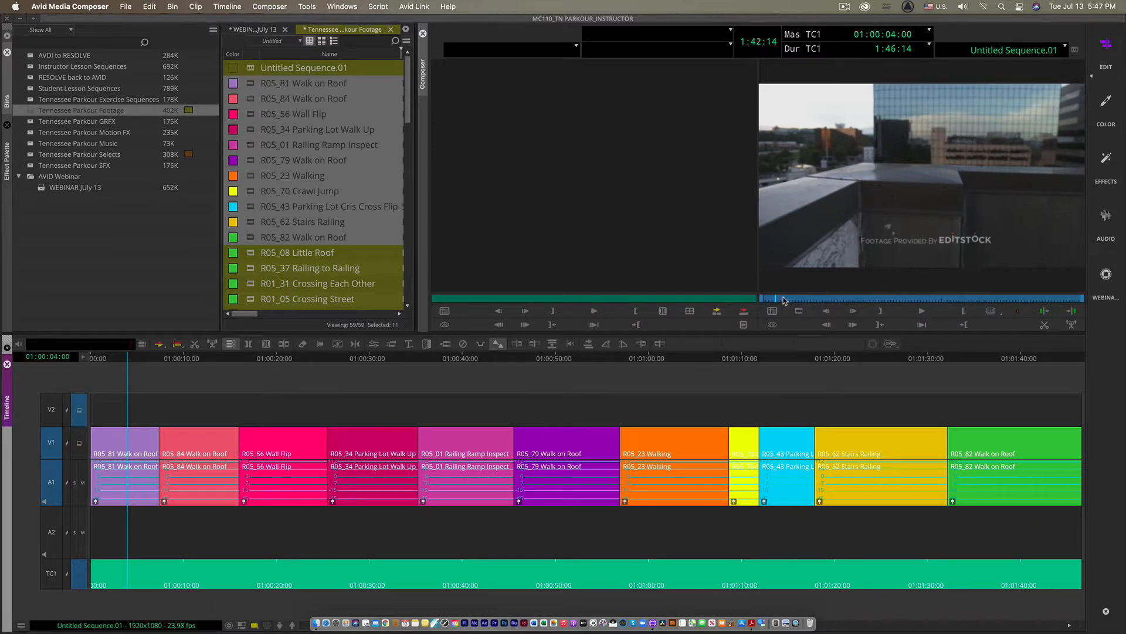
{"action": "left_click_drag", "start_coordinate": [784, 300], "coordinate": [732, 309]}
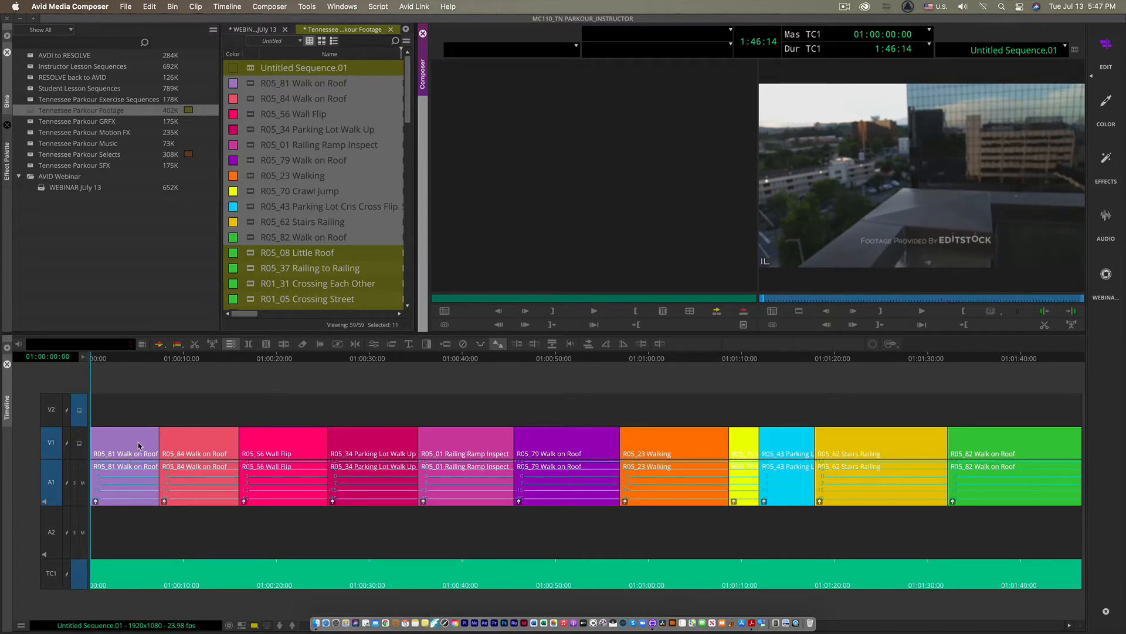
- Add Clip Durations to the clip text displayed on the timeline clips
{"action": "left_click", "coordinate": [20, 627]}
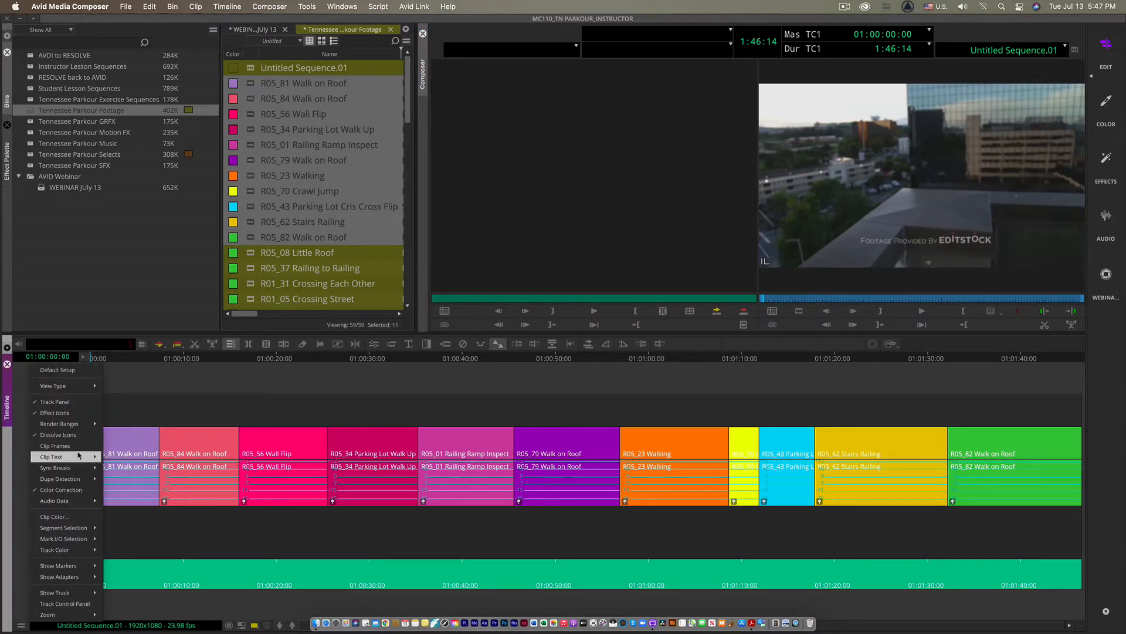
{"action": "mouse_move", "coordinate": [78, 455]}
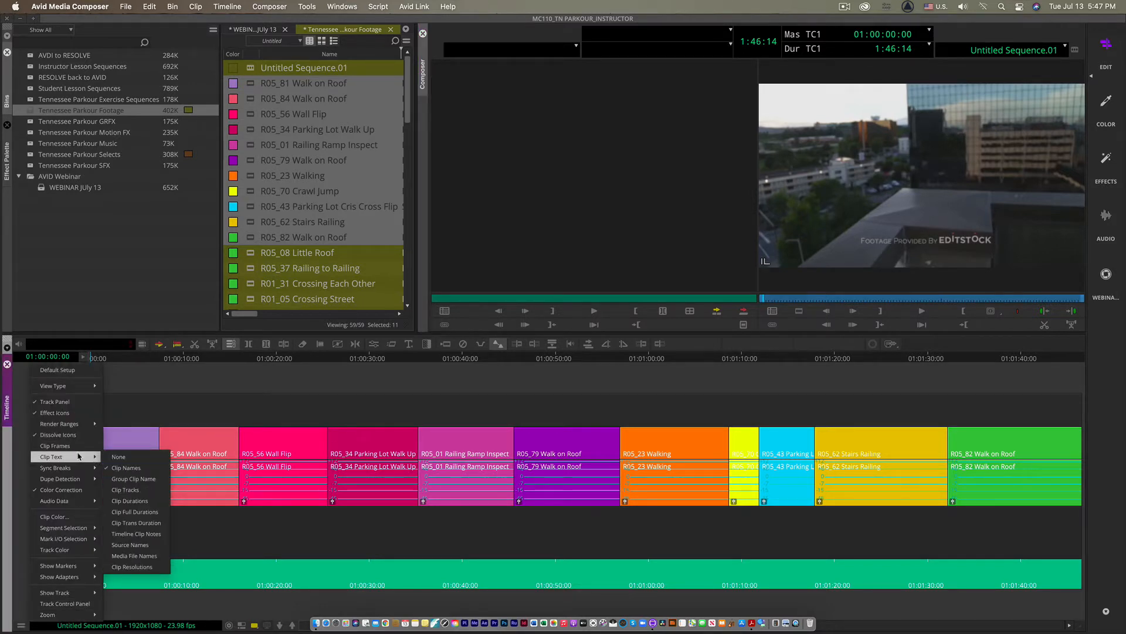
{"action": "left_click", "coordinate": [130, 500]}
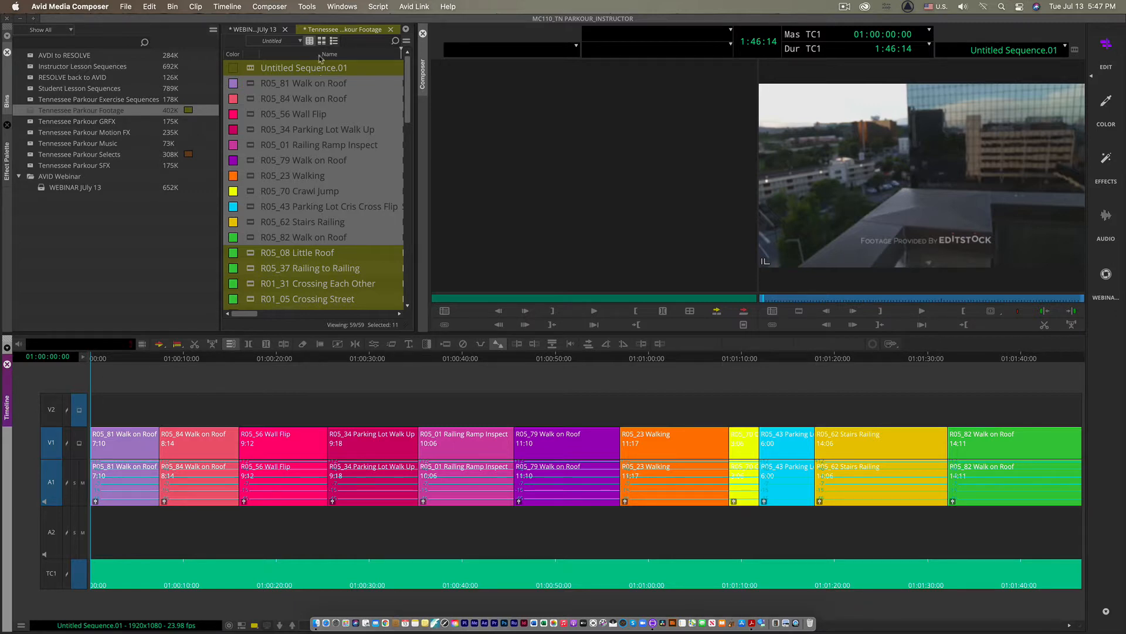
- Enlarge the timeline's text by increasing its size with Set Font
{"action": "left_click", "coordinate": [338, 8]}
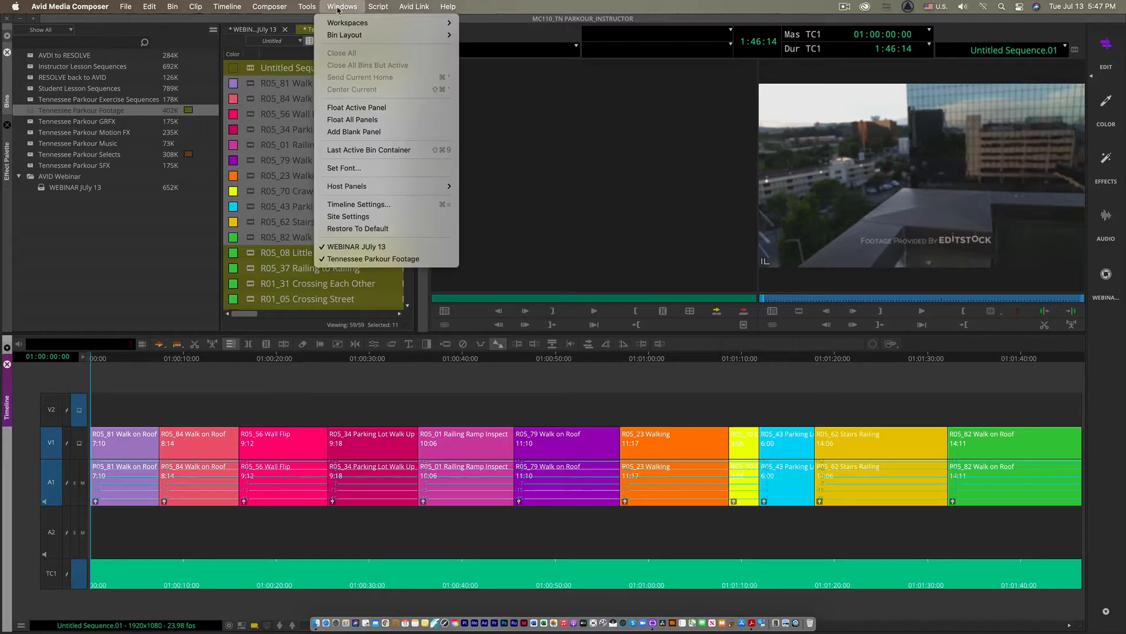
{"action": "left_click", "coordinate": [331, 170]}
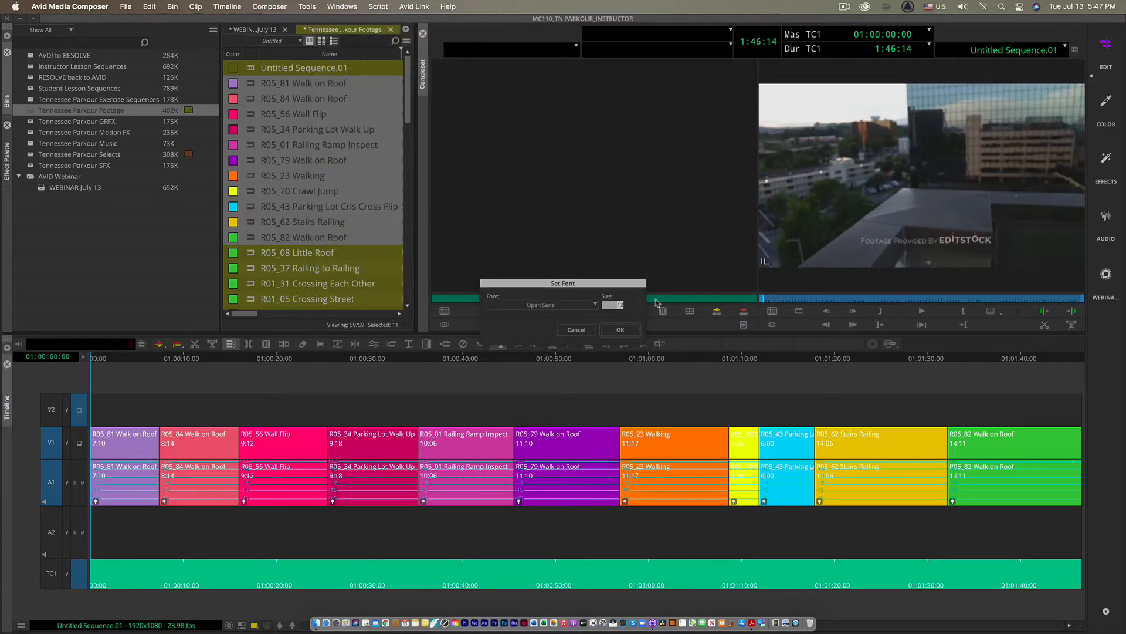
{"action": "key", "text": "Return"}
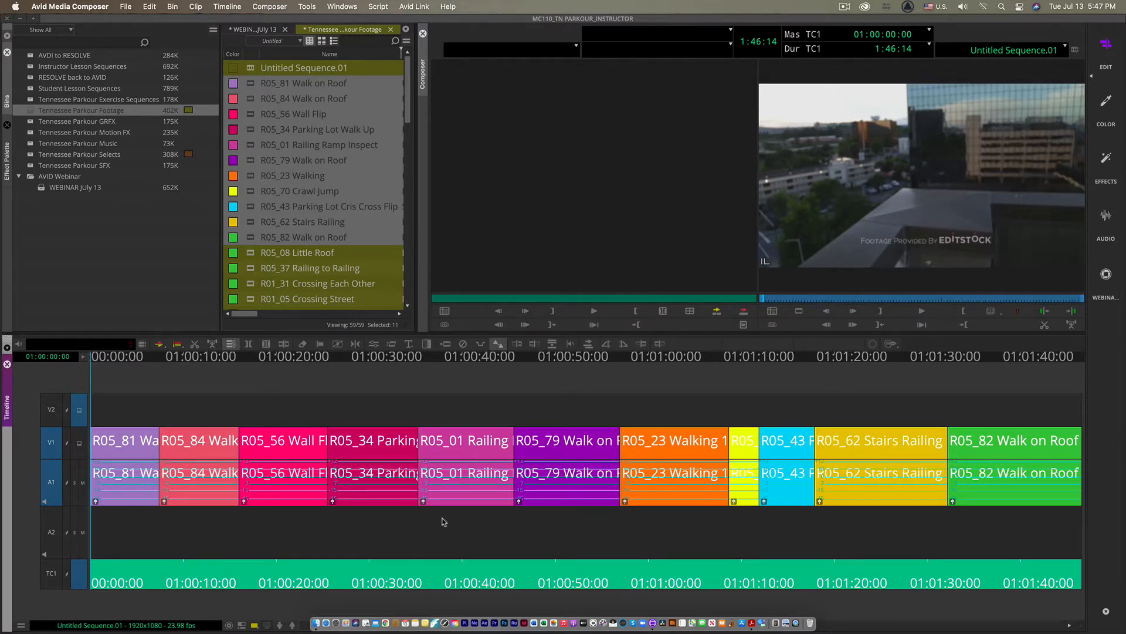
- Turn off Clip Names in the timeline's clip text, keeping only Clip Durations
{"action": "key", "text": "super+bracketright"}
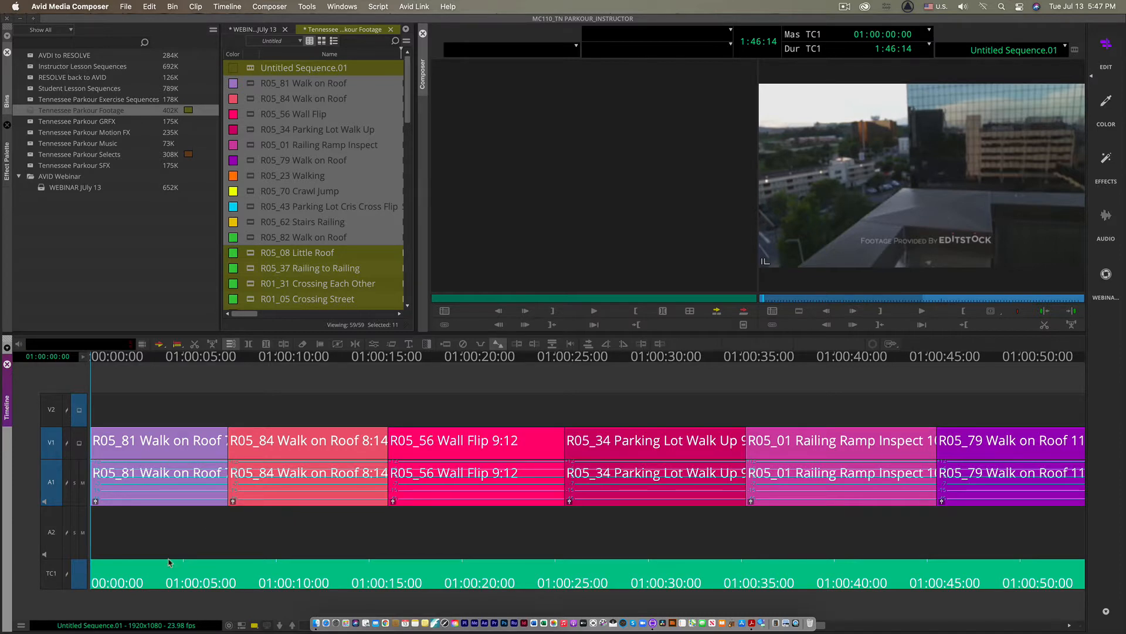
{"action": "left_click", "coordinate": [21, 628]}
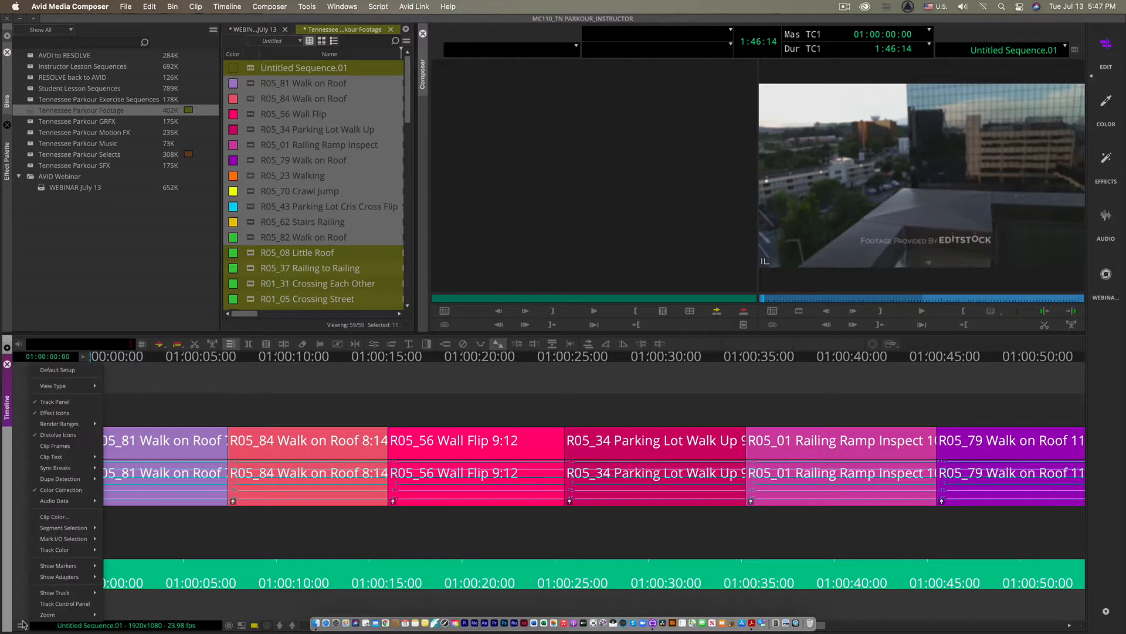
{"action": "mouse_move", "coordinate": [87, 460]}
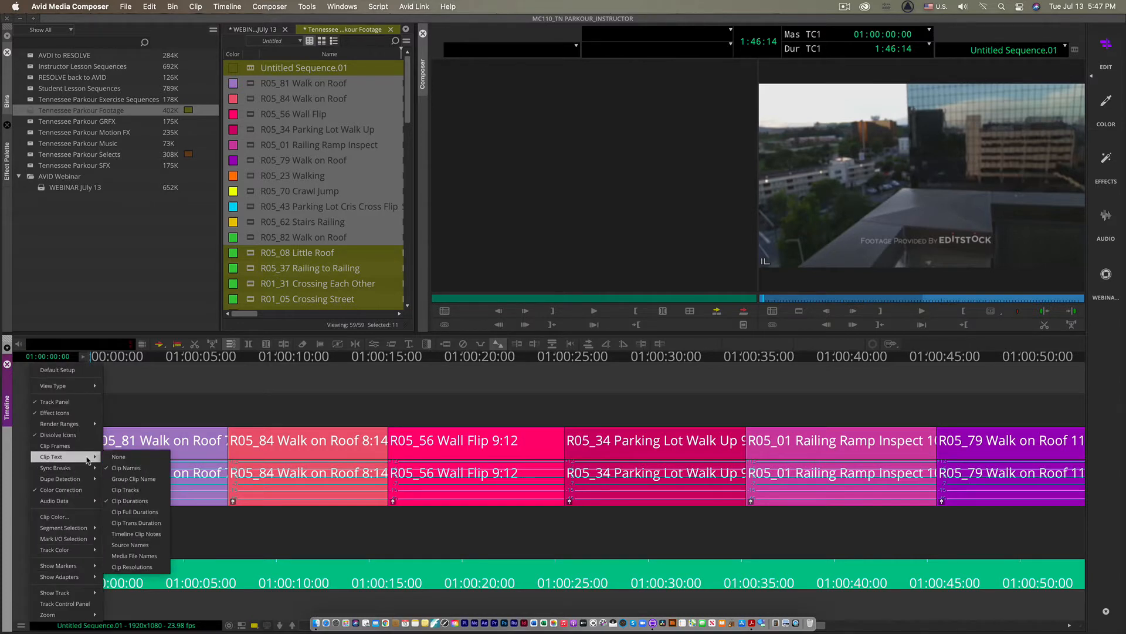
{"action": "left_click", "coordinate": [120, 467]}
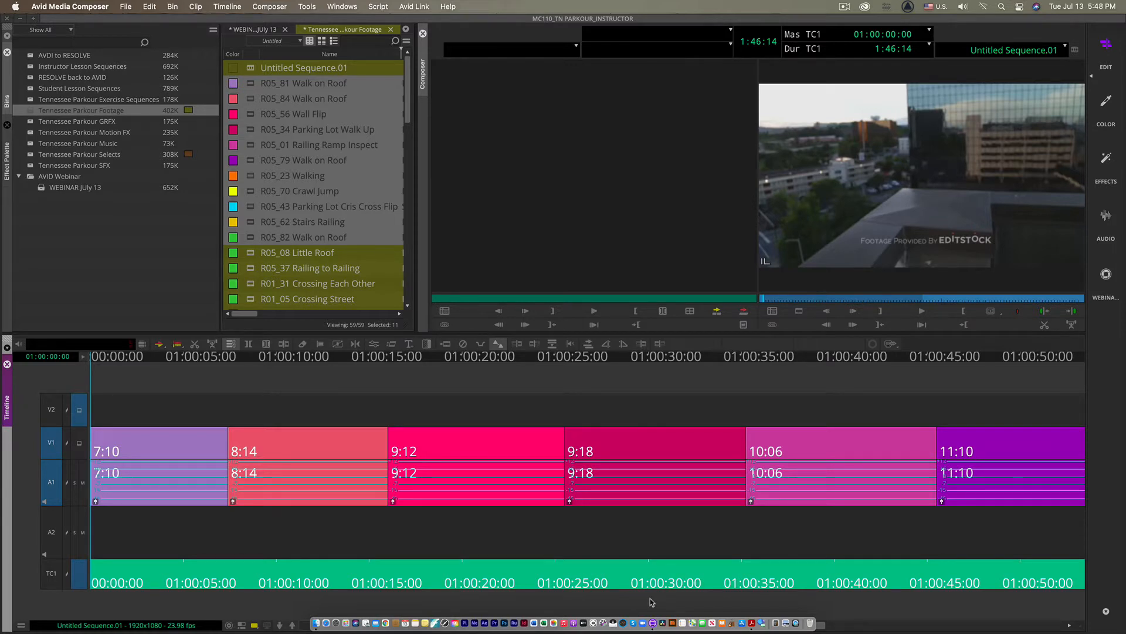
{"action": "key", "text": "super+bracketleft"}
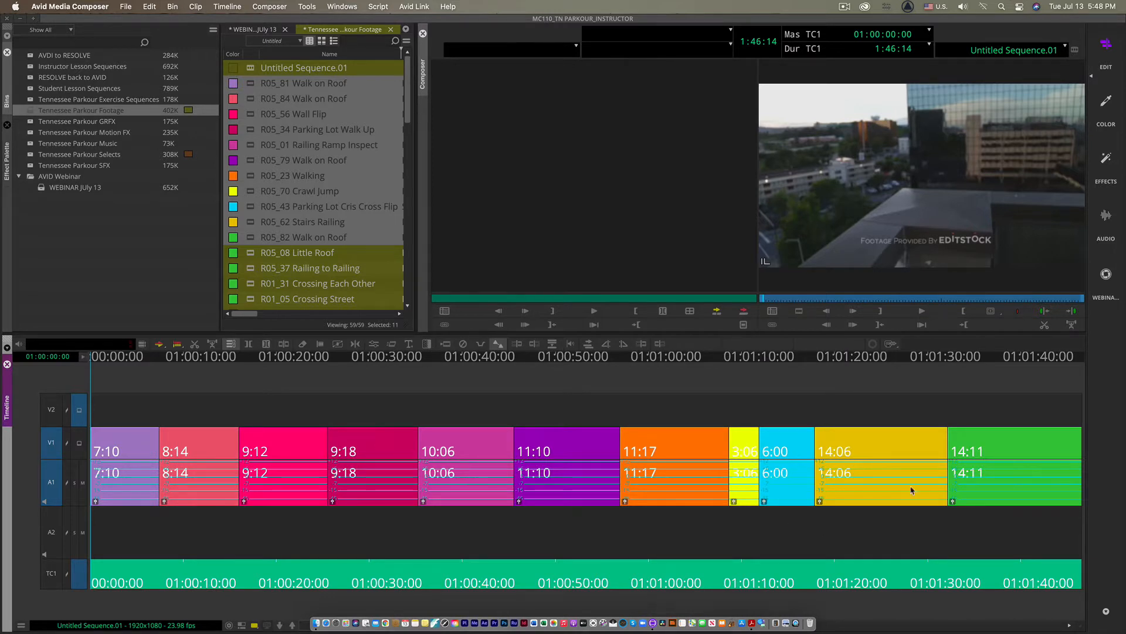
- Move the playhead 5:00 forward from the sequence start and trim off the rest of the first clip
{"action": "left_click", "coordinate": [742, 359]}
{"action": "left_click_drag", "start_coordinate": [743, 359], "coordinate": [2, 398]}
{"action": "left_click", "coordinate": [448, 359]}
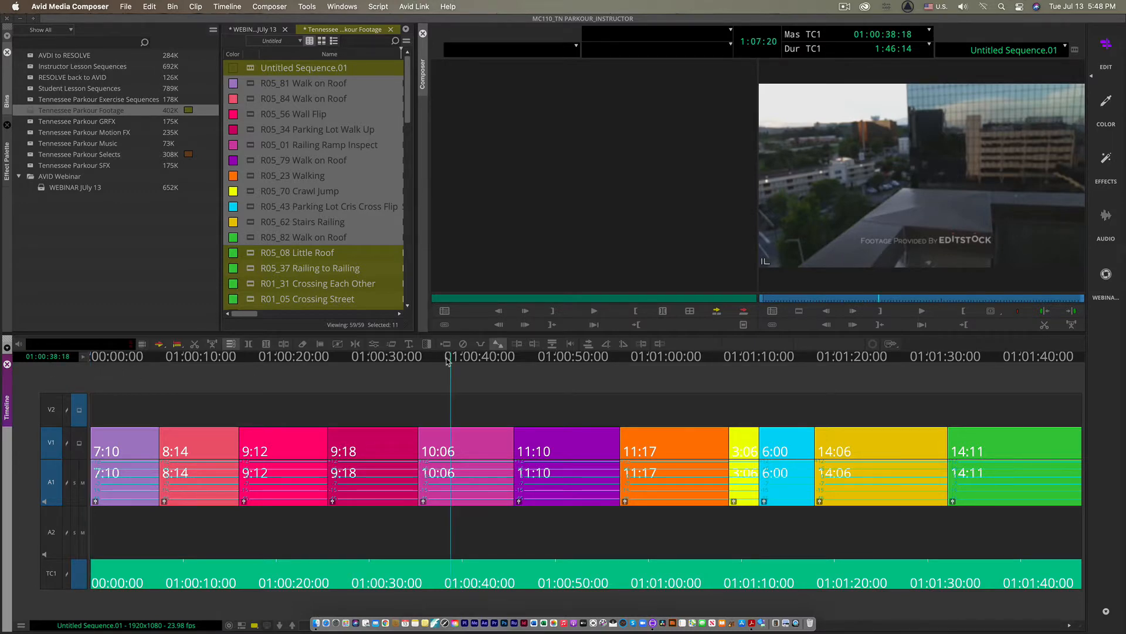
{"action": "left_click_drag", "start_coordinate": [448, 359], "coordinate": [41, 393]}
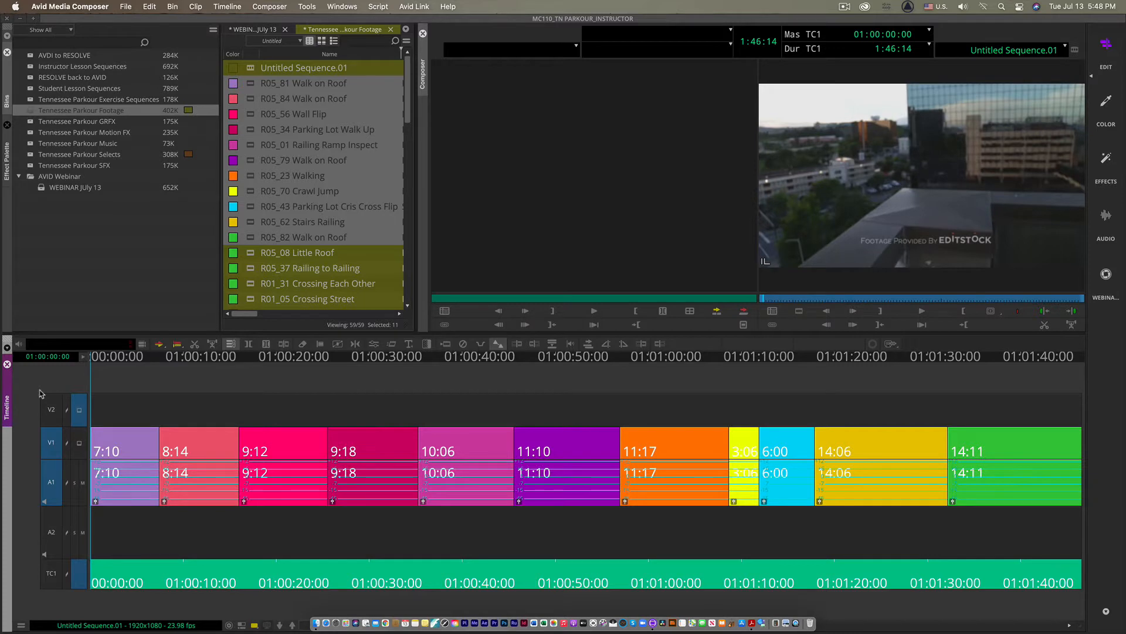
{"action": "type", "text": "+5:00"}
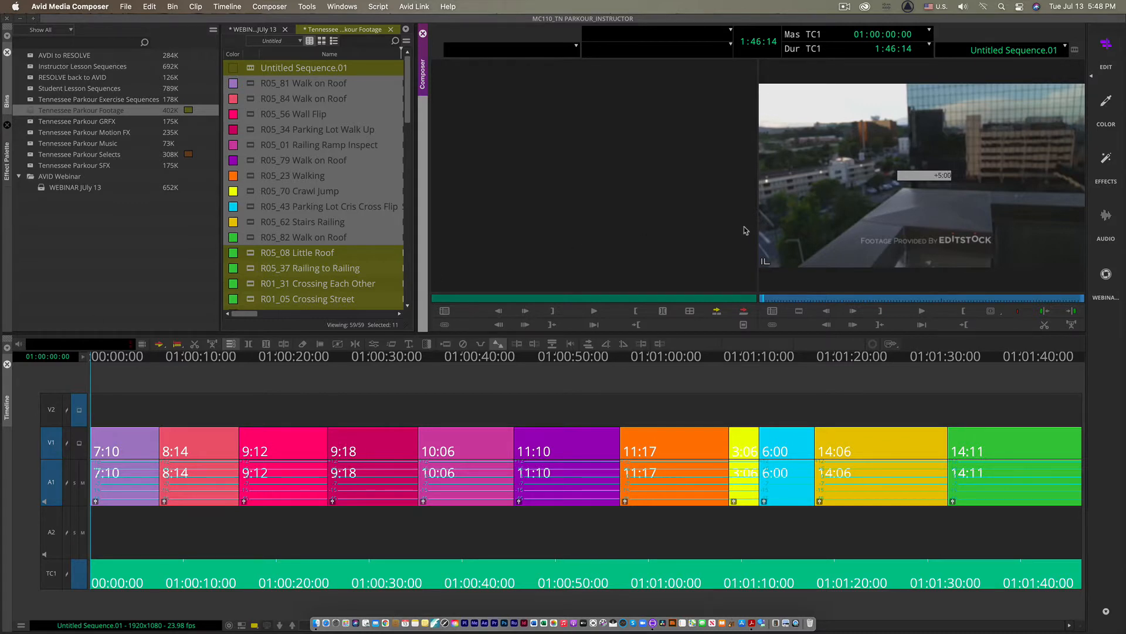
{"action": "key", "text": "Return"}
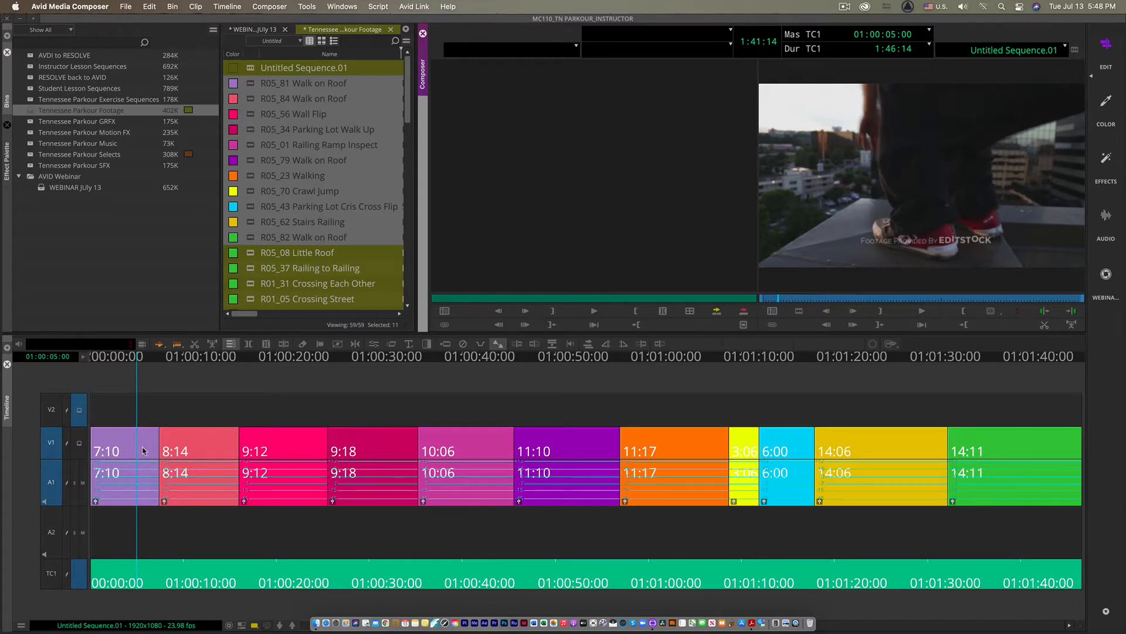
{"action": "left_click", "coordinate": [534, 345]}
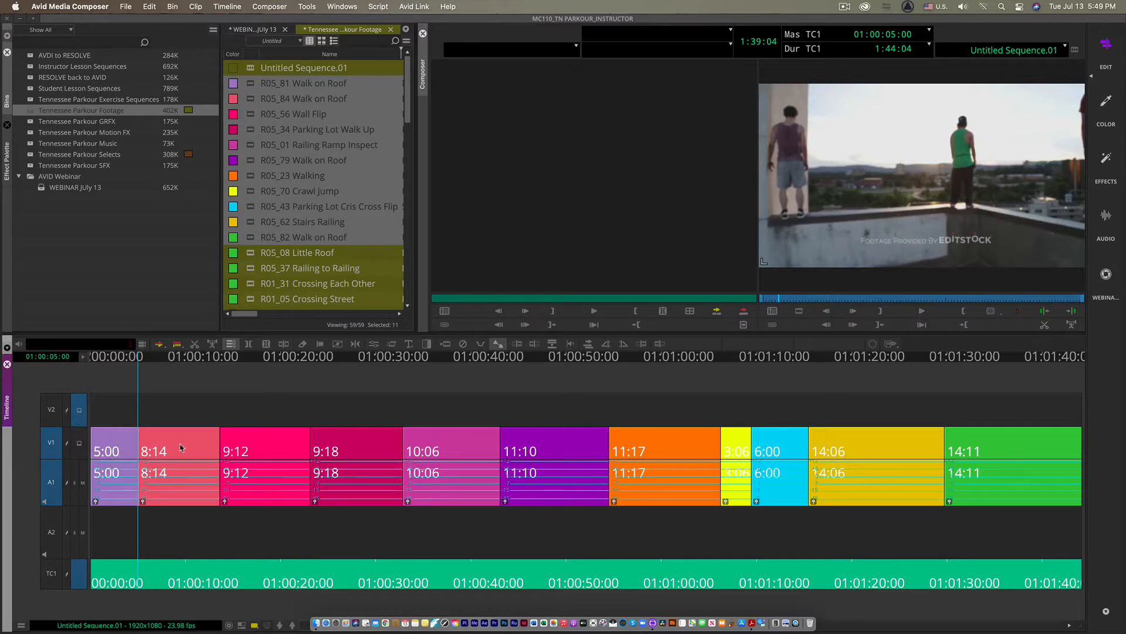
- Shorten the second and third clips to 5:00 each by advancing the playhead 5:00 from each cut and trimming their tails
{"action": "type", "text": "+5:00"}
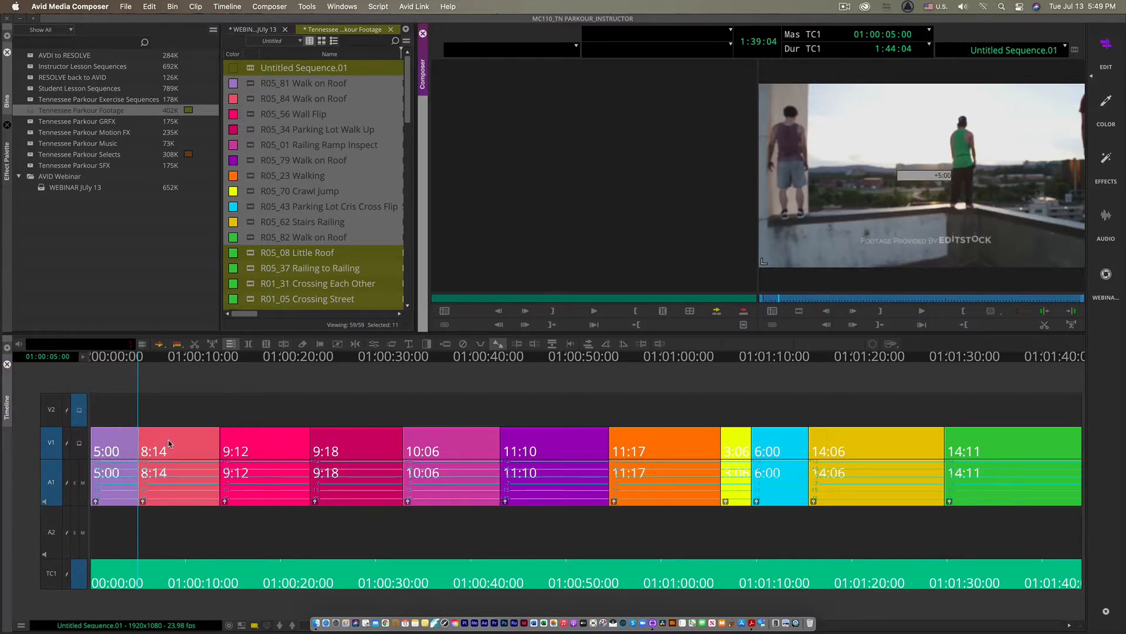
{"action": "key", "text": "Return"}
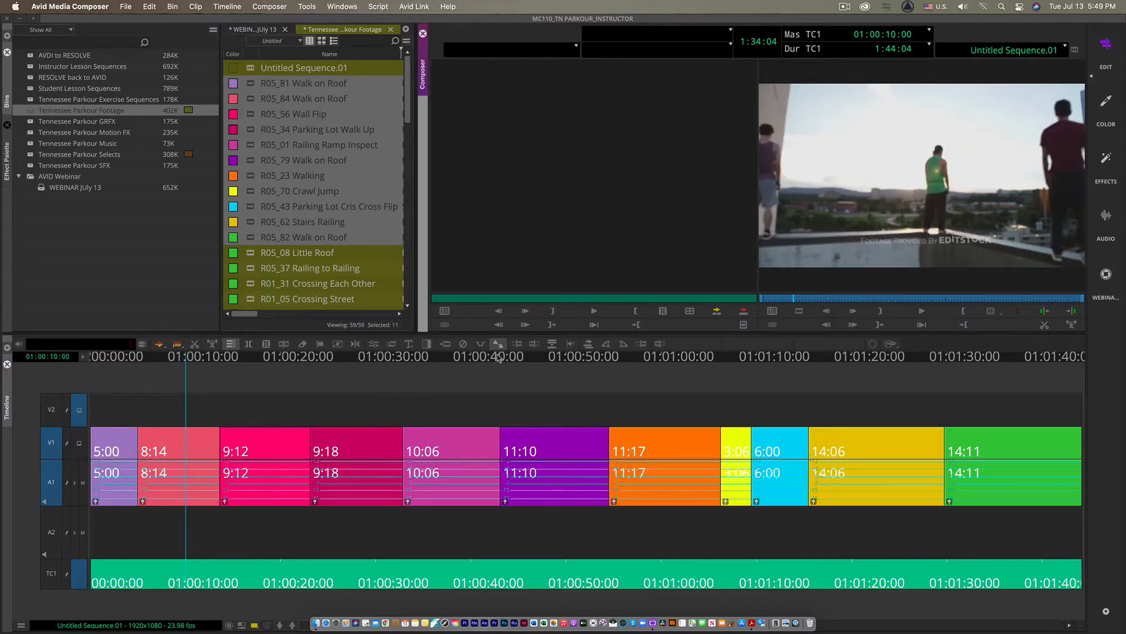
{"action": "left_click", "coordinate": [534, 344]}
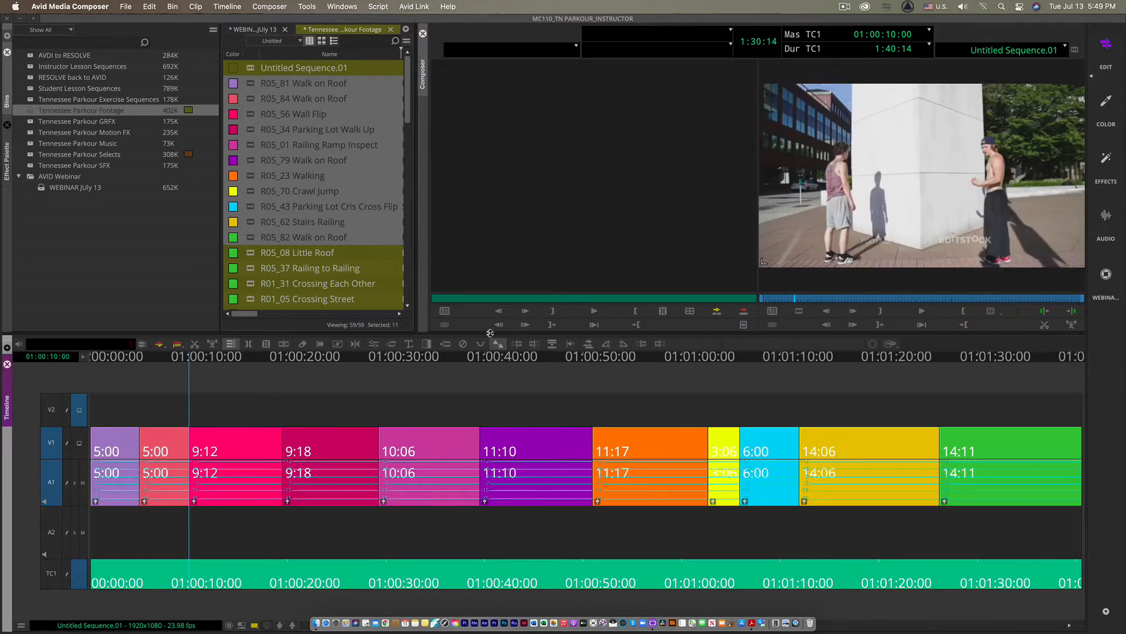
{"action": "type", "text": "+500"}
{"action": "key", "text": "Return"}
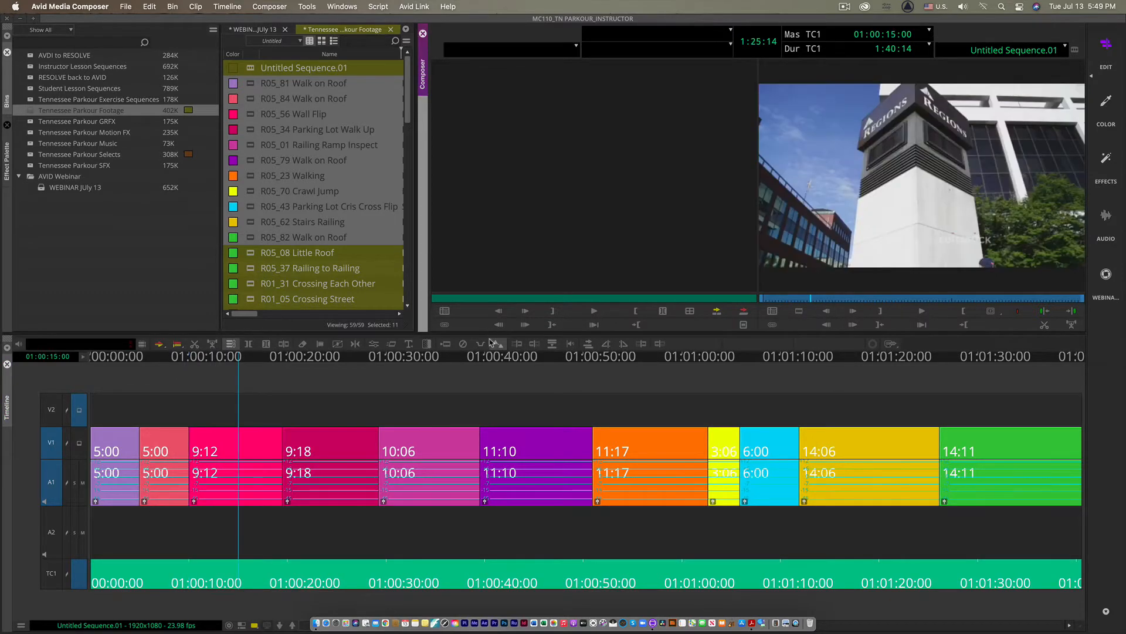
{"action": "left_click", "coordinate": [535, 345]}
{"action": "left_click", "coordinate": [535, 345]}
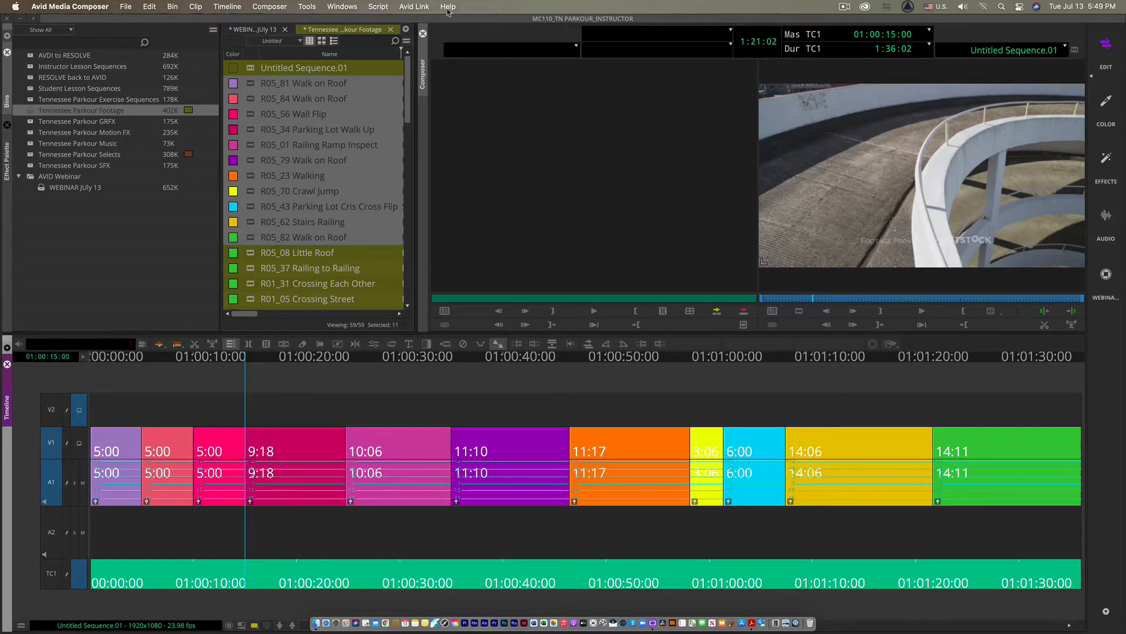
- Open the WEBINAR JUly 13 bin and load the sequence 41 WEBINAR Seq CUT TO BEAT
{"action": "double_click", "coordinate": [43, 190]}
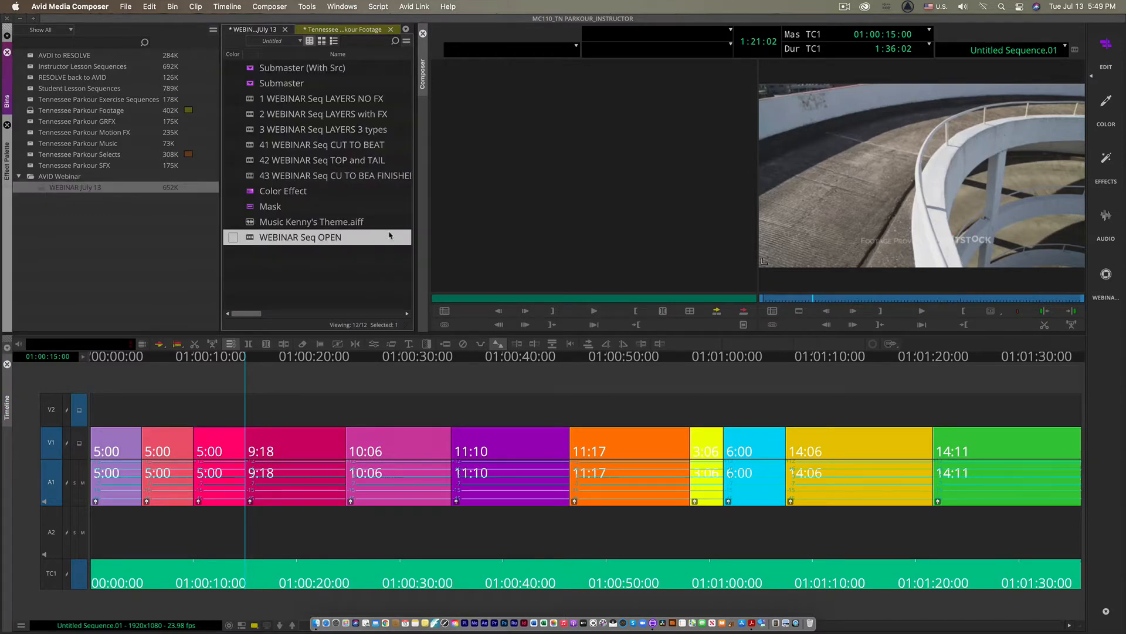
{"action": "double_click", "coordinate": [251, 150]}
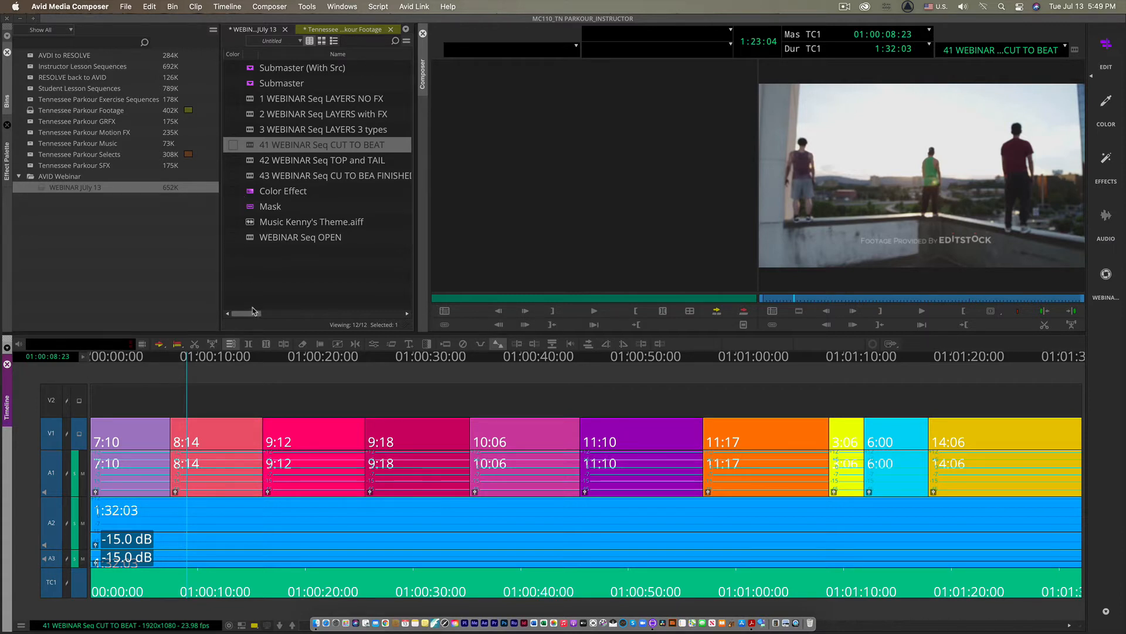
- Load the bin's music theme AIFF as the source clip, listen to its opening, and return to its start
{"action": "double_click", "coordinate": [251, 225]}
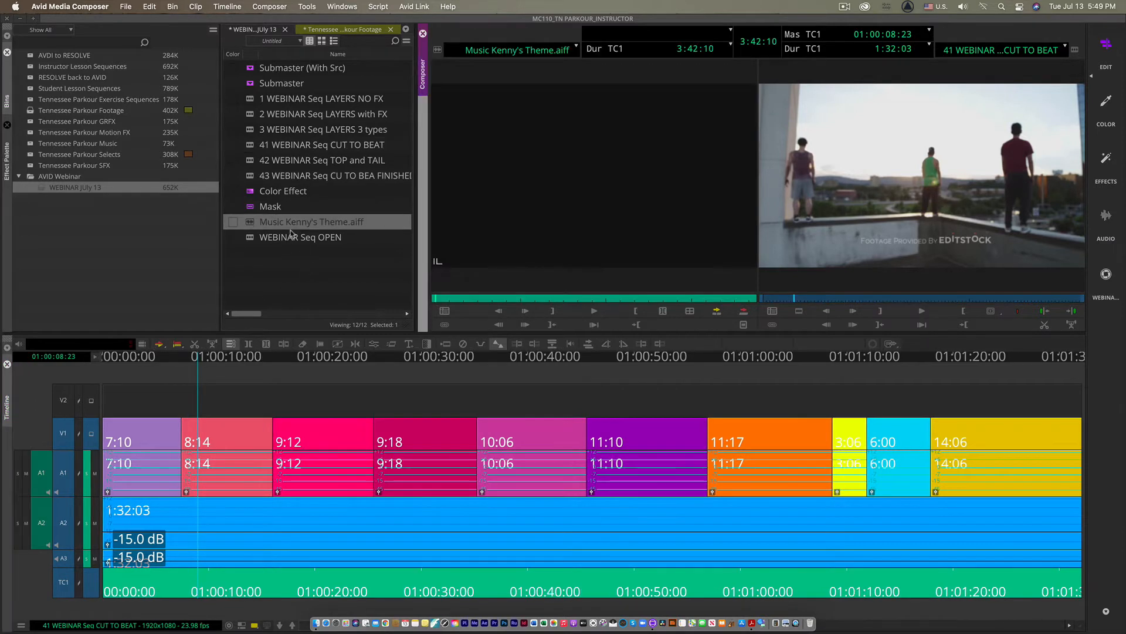
{"action": "left_click", "coordinate": [594, 311]}
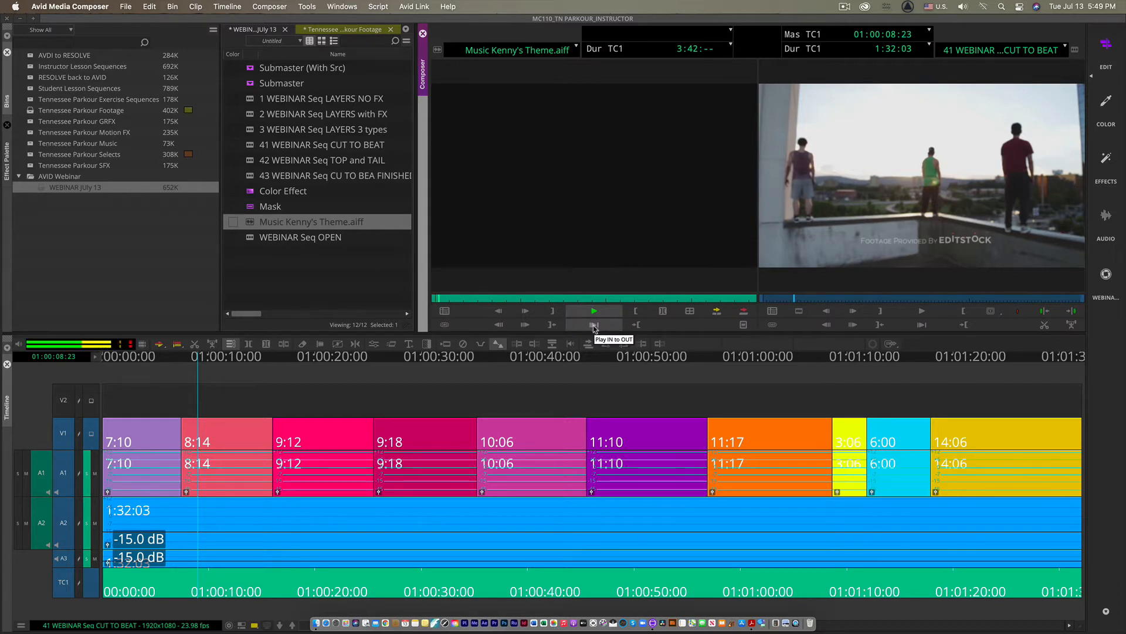
{"action": "left_click", "coordinate": [594, 326]}
{"action": "left_click_drag", "start_coordinate": [498, 299], "coordinate": [433, 301]}
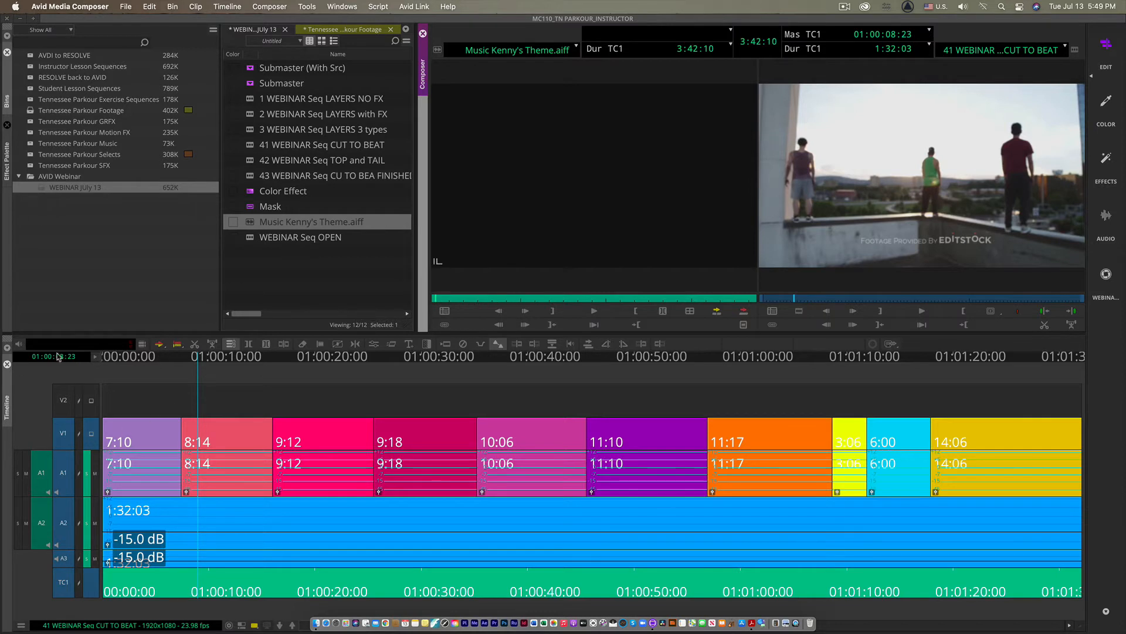
{"action": "key", "text": "space"}
{"action": "key", "text": "space"}
{"action": "left_click_drag", "start_coordinate": [492, 299], "coordinate": [396, 307]}
- Set the timeline's Audio Data display to Clip Gain and inspect the music clip on A2, selecting and deselecting it
{"action": "left_click", "coordinate": [20, 627]}
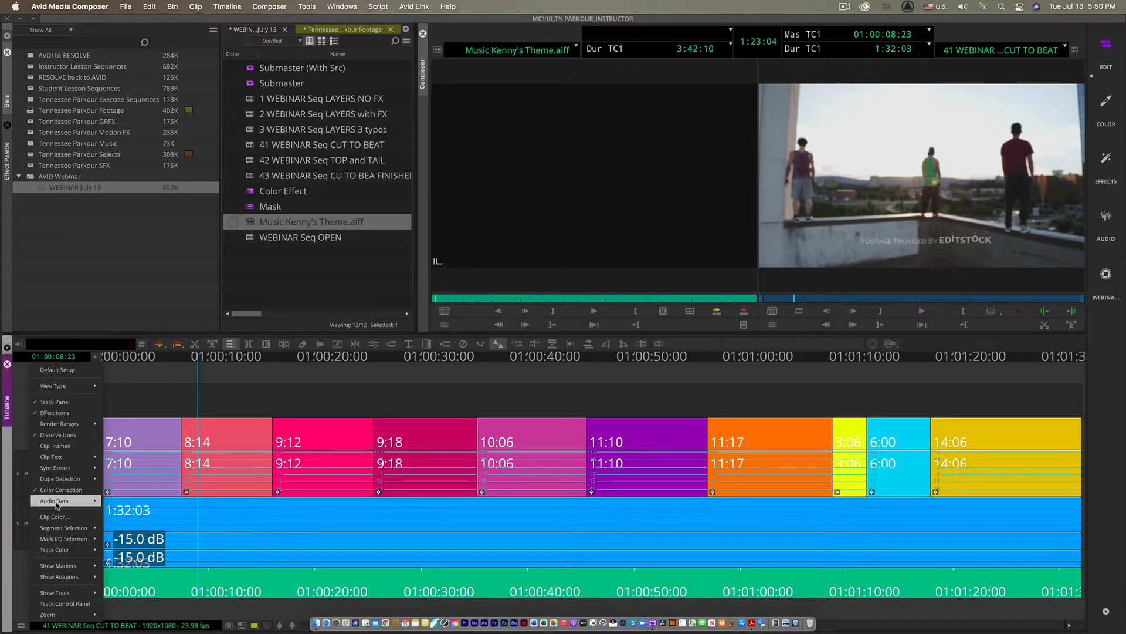
{"action": "mouse_move", "coordinate": [57, 502]}
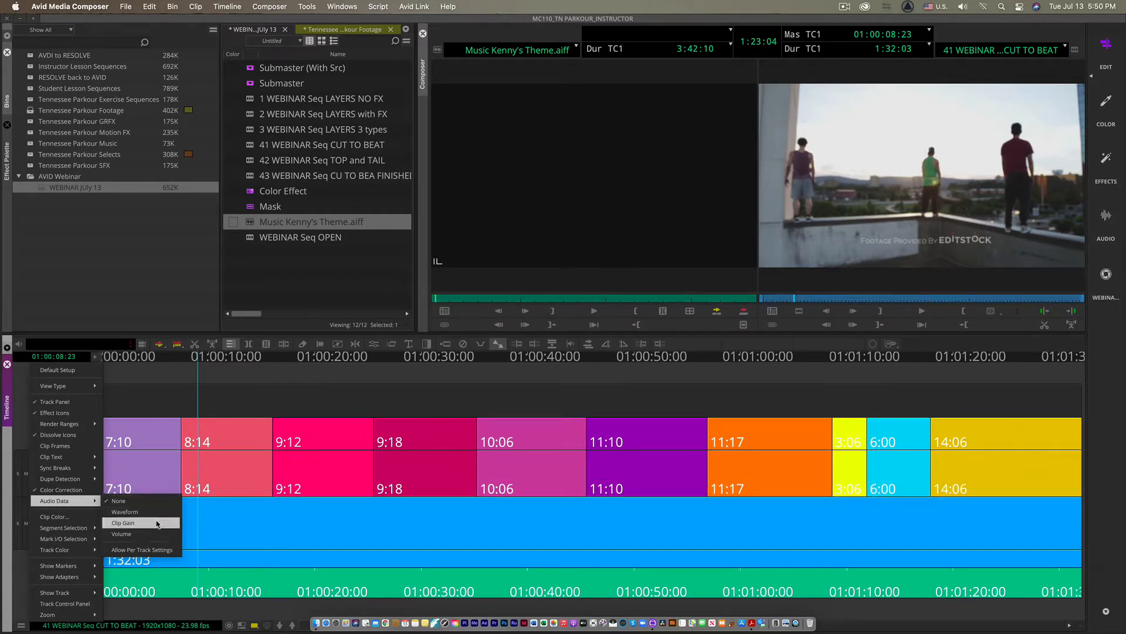
{"action": "left_click", "coordinate": [158, 523]}
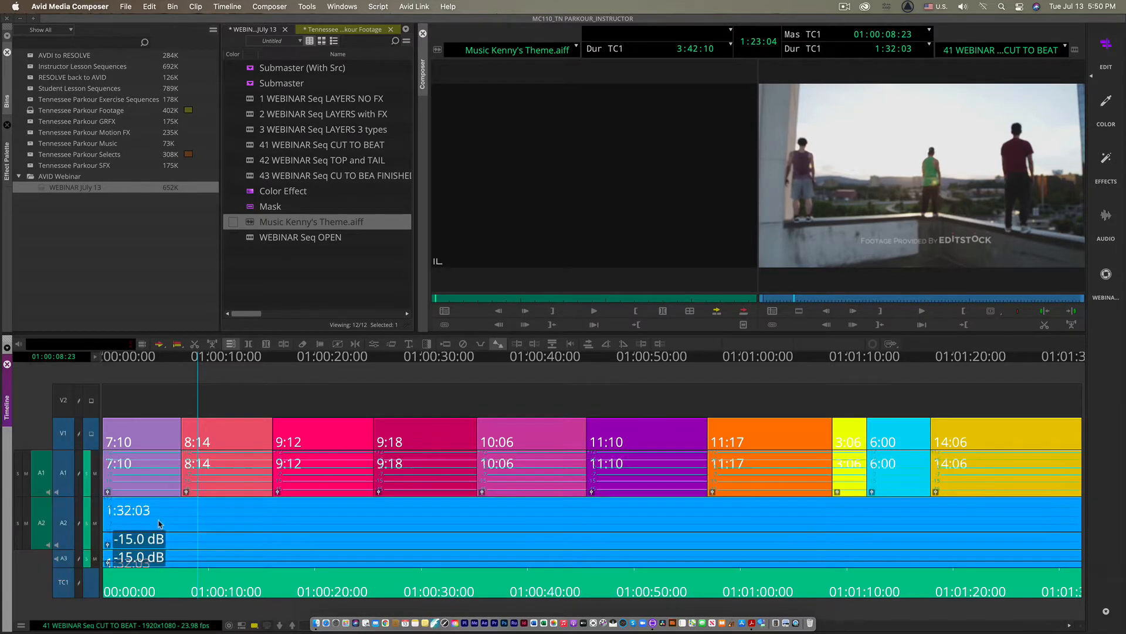
{"action": "left_click", "coordinate": [108, 544]}
{"action": "left_click", "coordinate": [260, 529]}
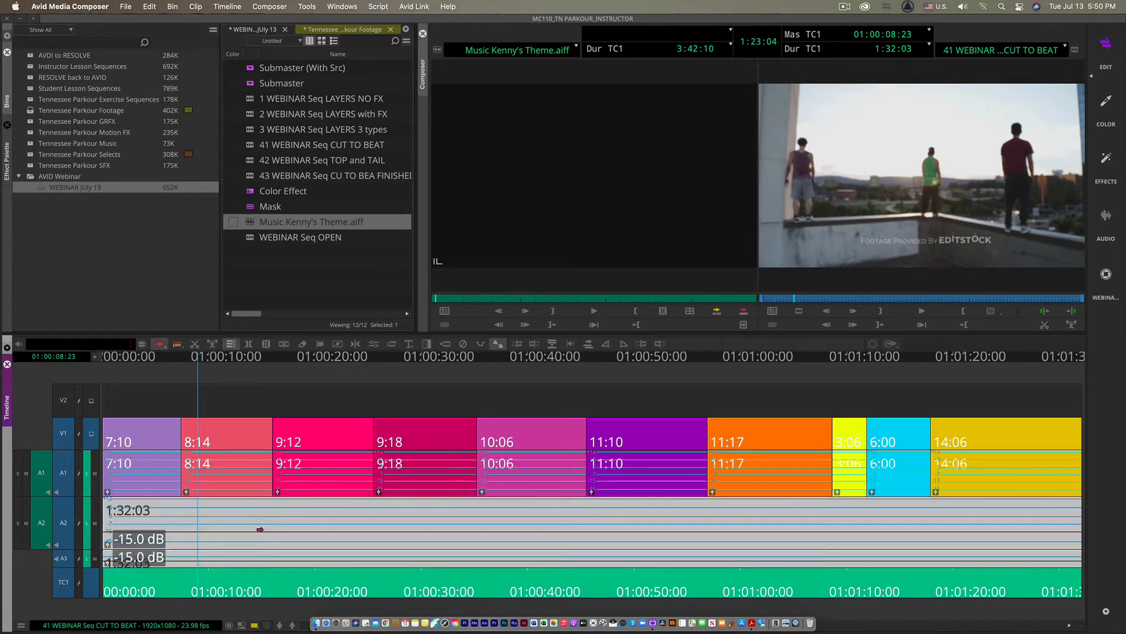
{"action": "left_click", "coordinate": [261, 527]}
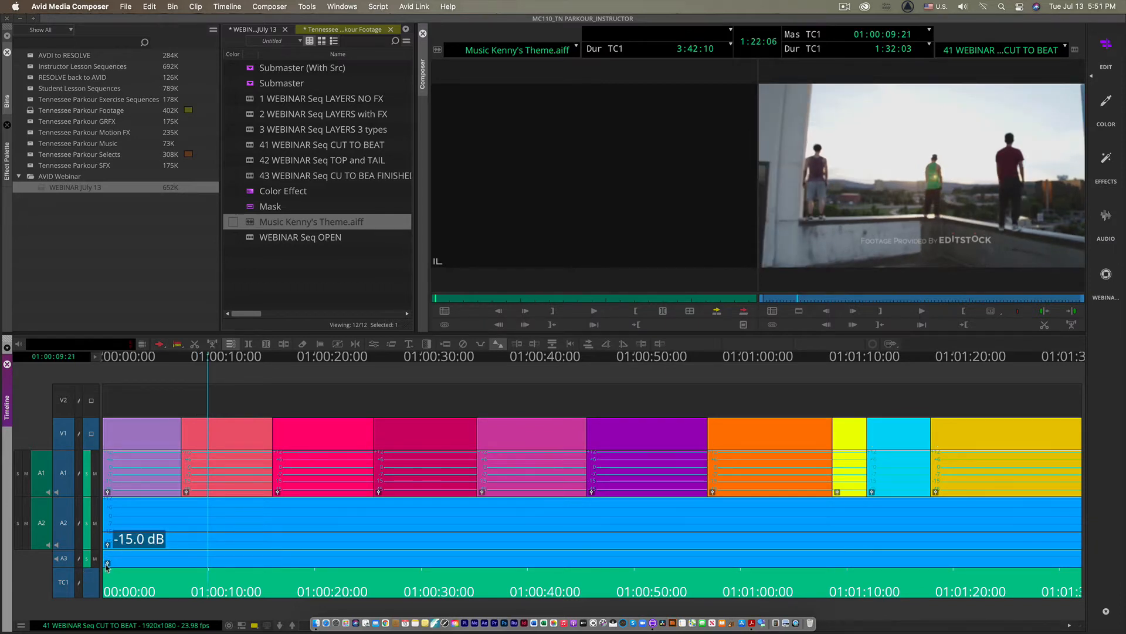
- Set the A3 music clip's gain to -15 dB, check the levels in the Audio workspace's mixer, and return to the Edit workspace
{"action": "left_click", "coordinate": [108, 564]}
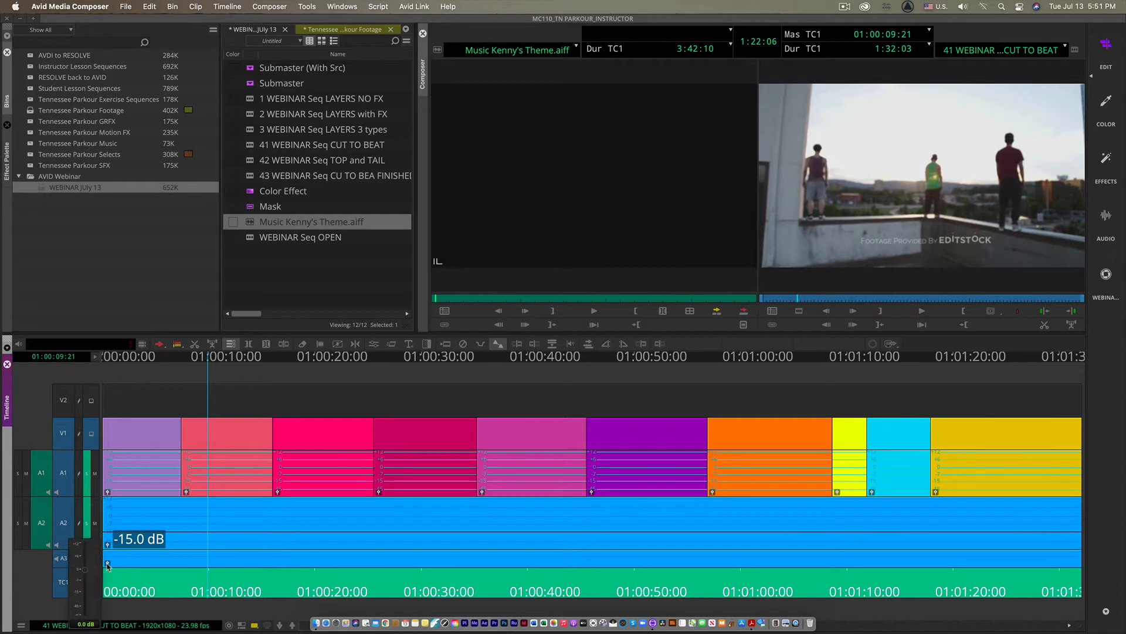
{"action": "type", "text": "-15"}
{"action": "key", "text": "Return"}
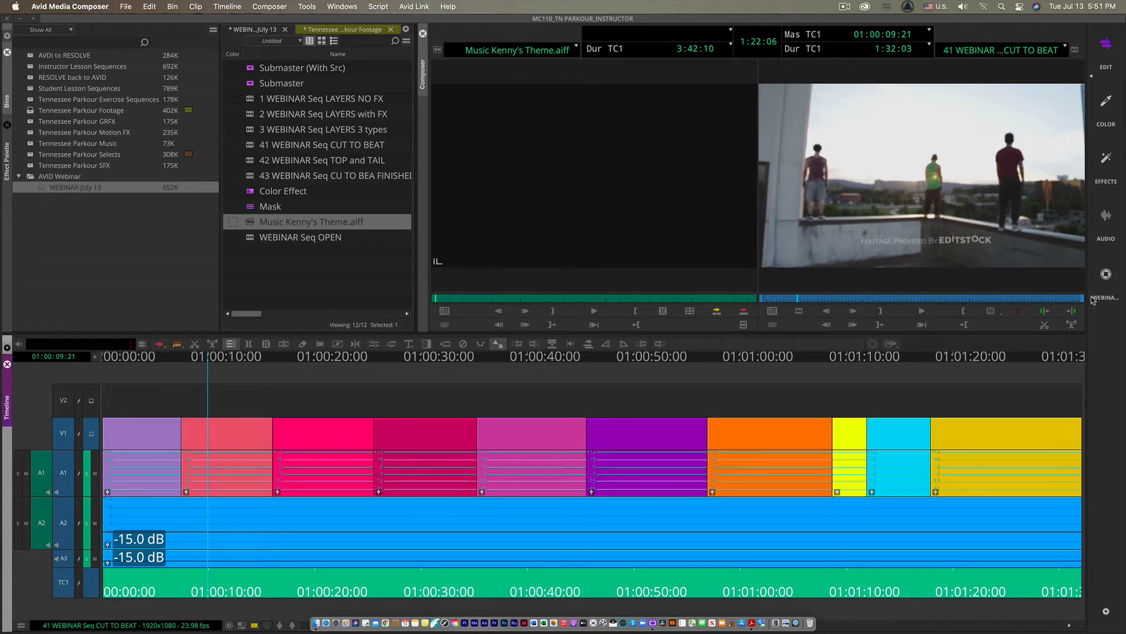
{"action": "left_click", "coordinate": [1105, 225]}
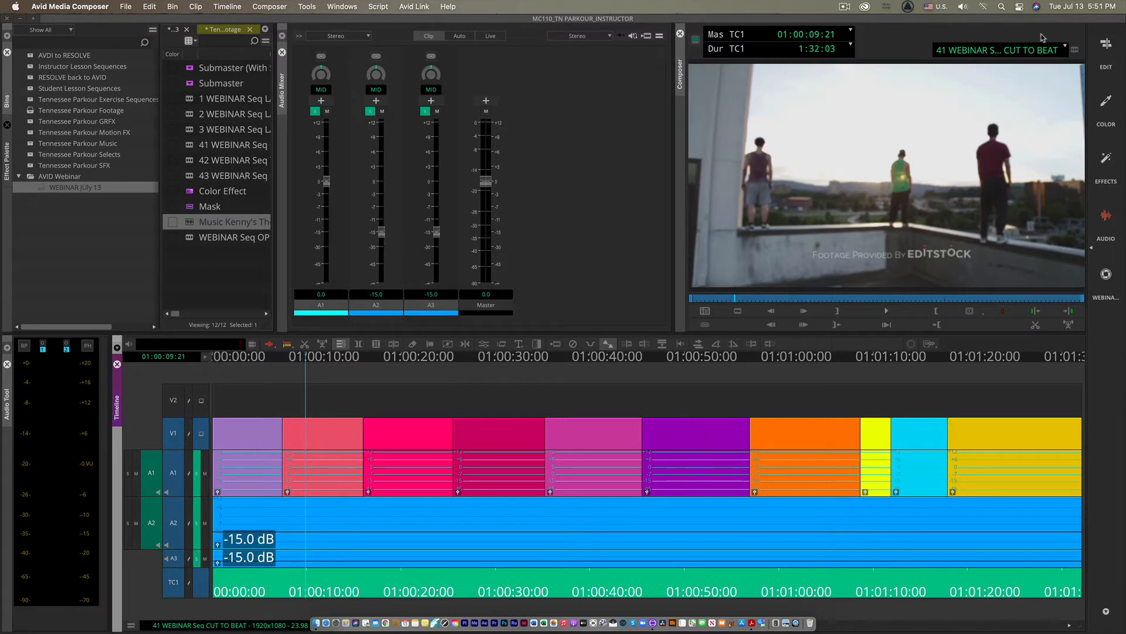
{"action": "left_click", "coordinate": [1106, 48]}
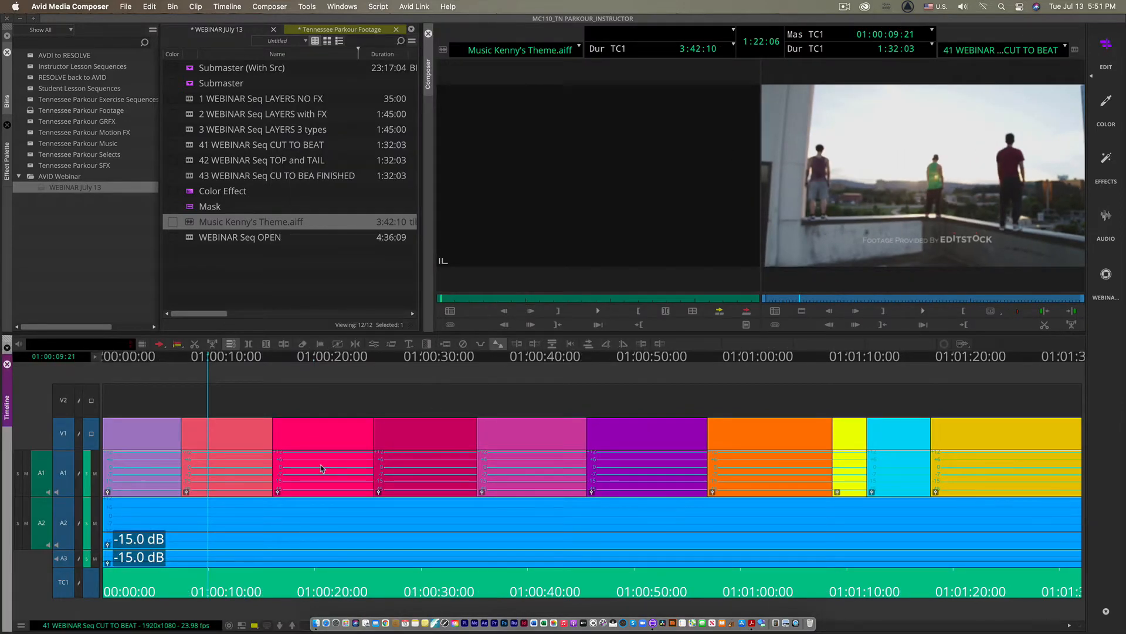
- Remove the -15 dB clip gain from the music clips on A2 and A3 and deselect them
{"action": "key", "text": "shift+a"}
{"action": "left_click", "coordinate": [226, 543]}
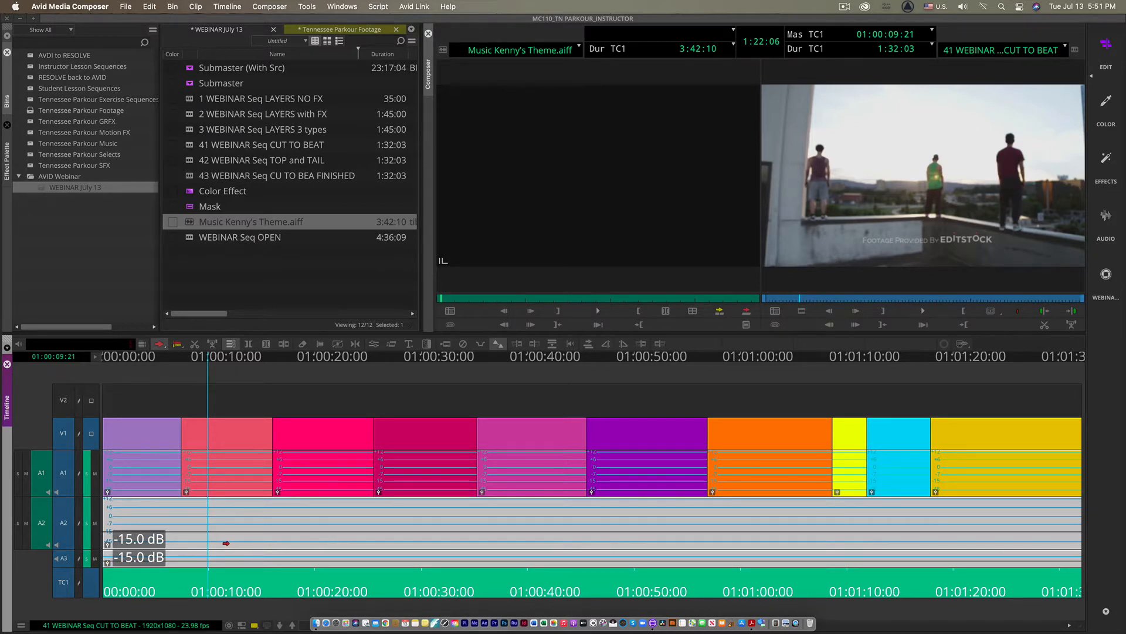
{"action": "left_click", "coordinate": [226, 543]}
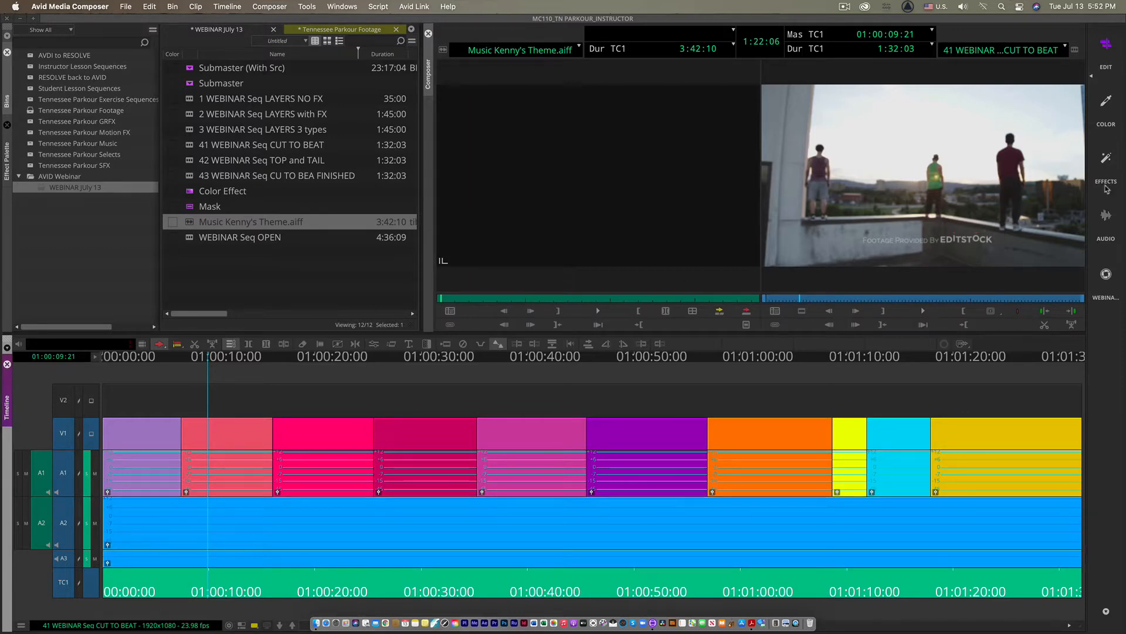
- In the Audio workspace's mixer, gang A2 and A3 and set their clip gain to -15 dB
{"action": "left_click", "coordinate": [1105, 232]}
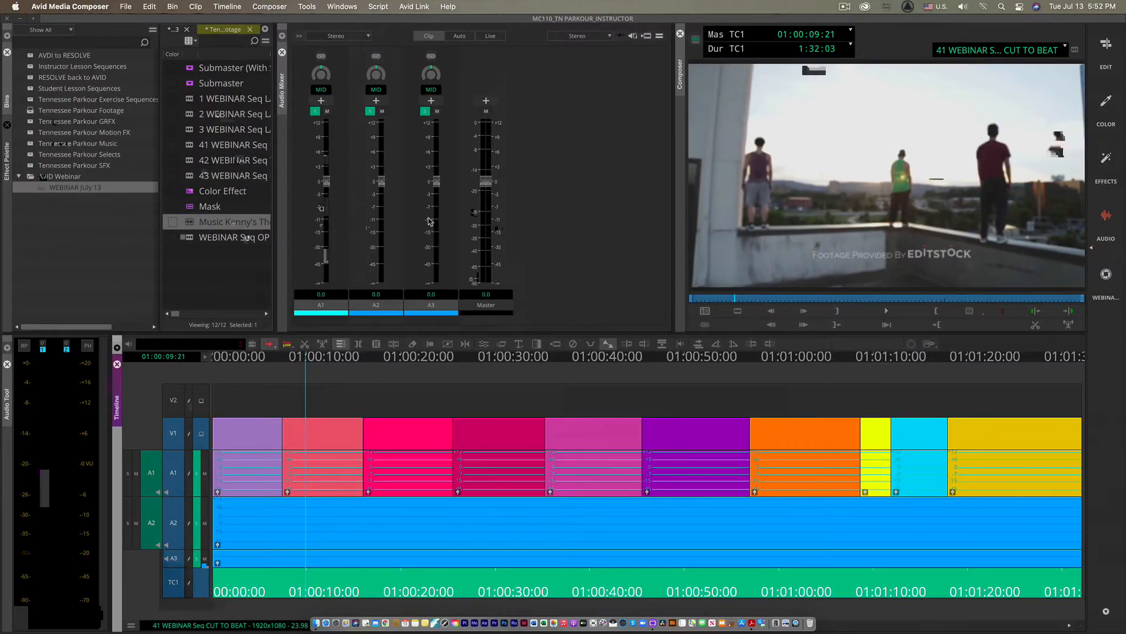
{"action": "left_click", "coordinate": [377, 57]}
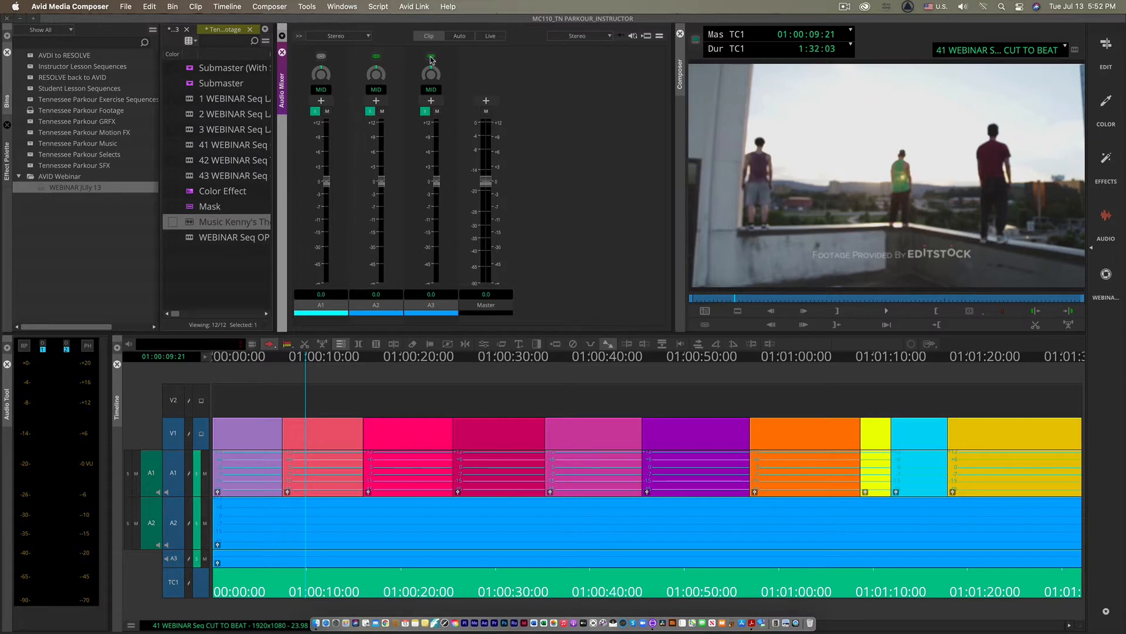
{"action": "left_click_drag", "start_coordinate": [382, 182], "coordinate": [381, 248]}
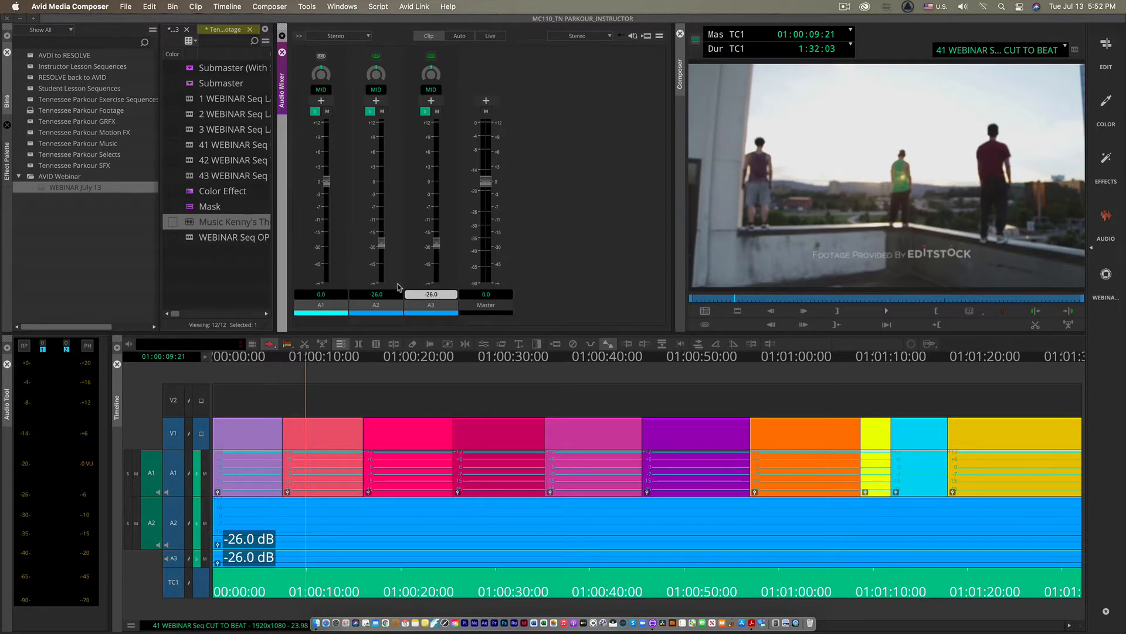
{"action": "type", "text": "-15"}
{"action": "key", "text": "Return"}
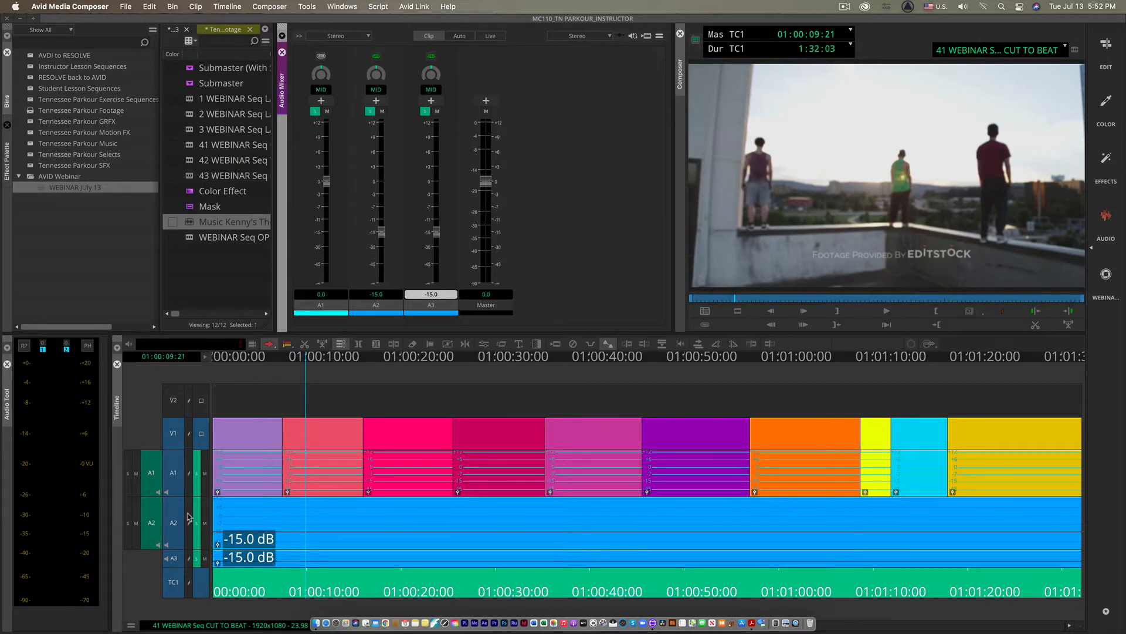
- Play the sequence from its start for about 21 seconds to check the mix, and return the playhead to the start
{"action": "key", "text": "Home"}
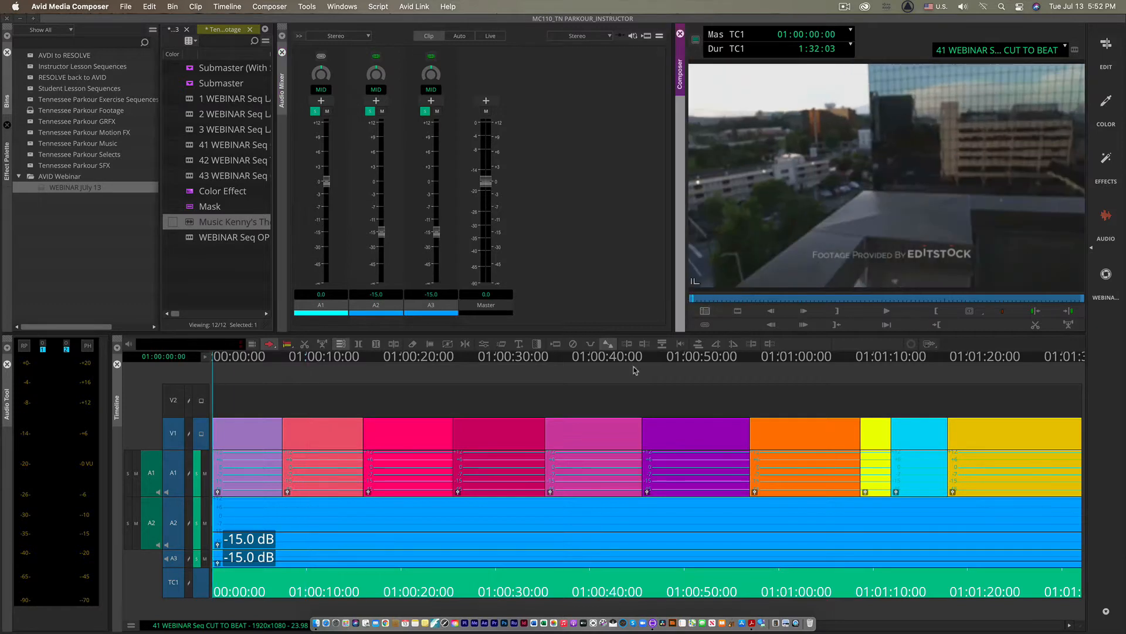
{"action": "key", "text": "space"}
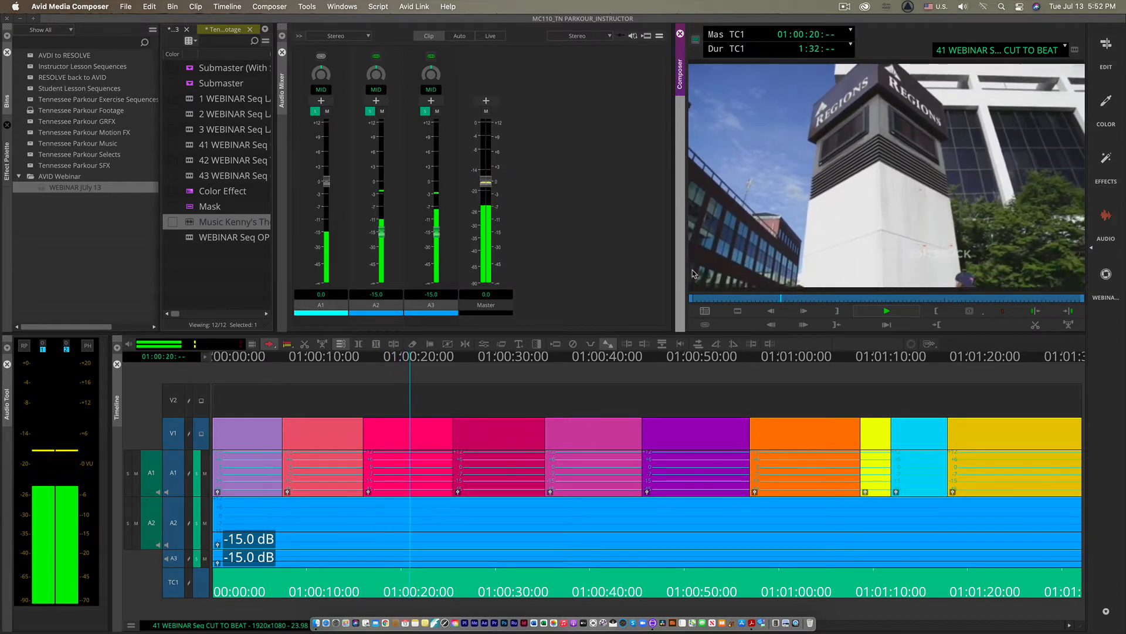
{"action": "key", "text": "space"}
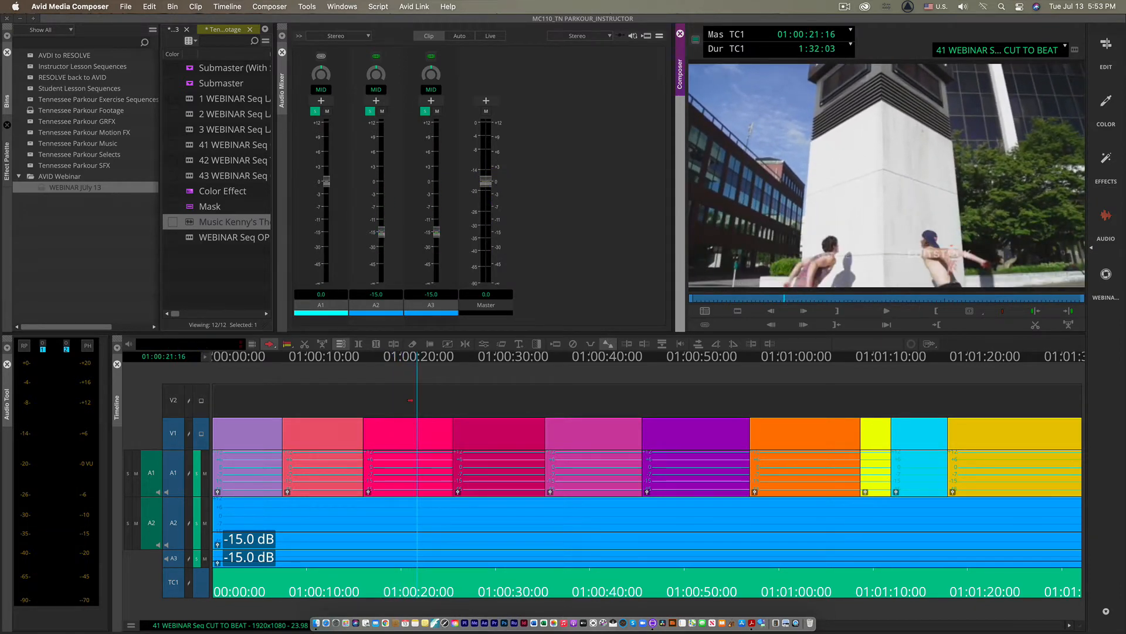
{"action": "left_click_drag", "start_coordinate": [417, 361], "coordinate": [213, 363]}
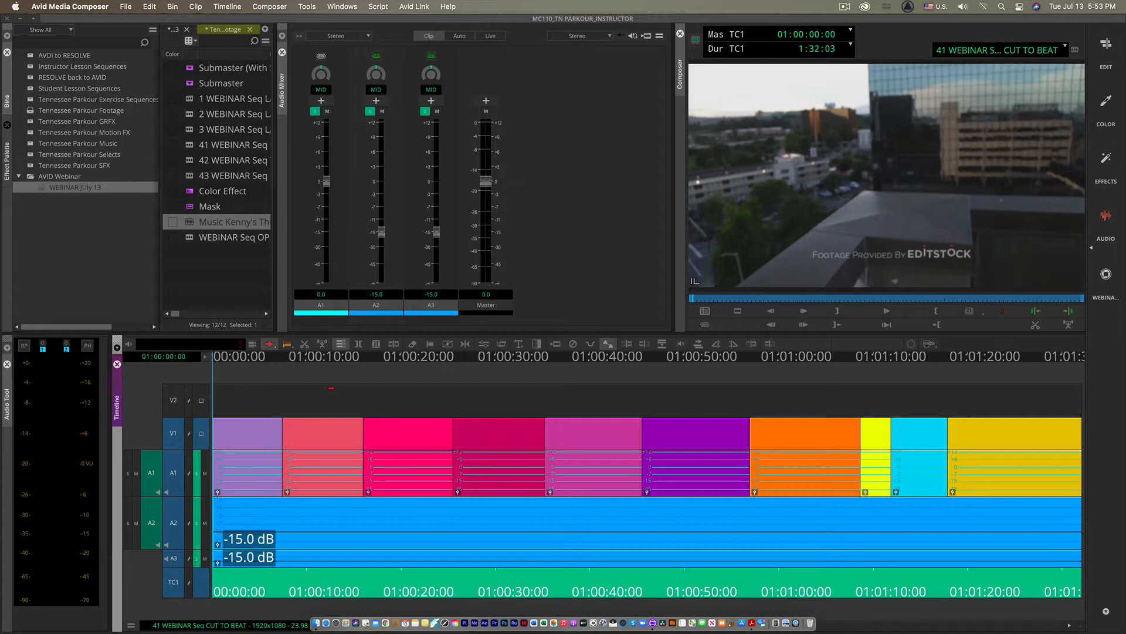
- Restore the timeline's Default Setup view and enlarge the height of all tracks
{"action": "left_click", "coordinate": [132, 626]}
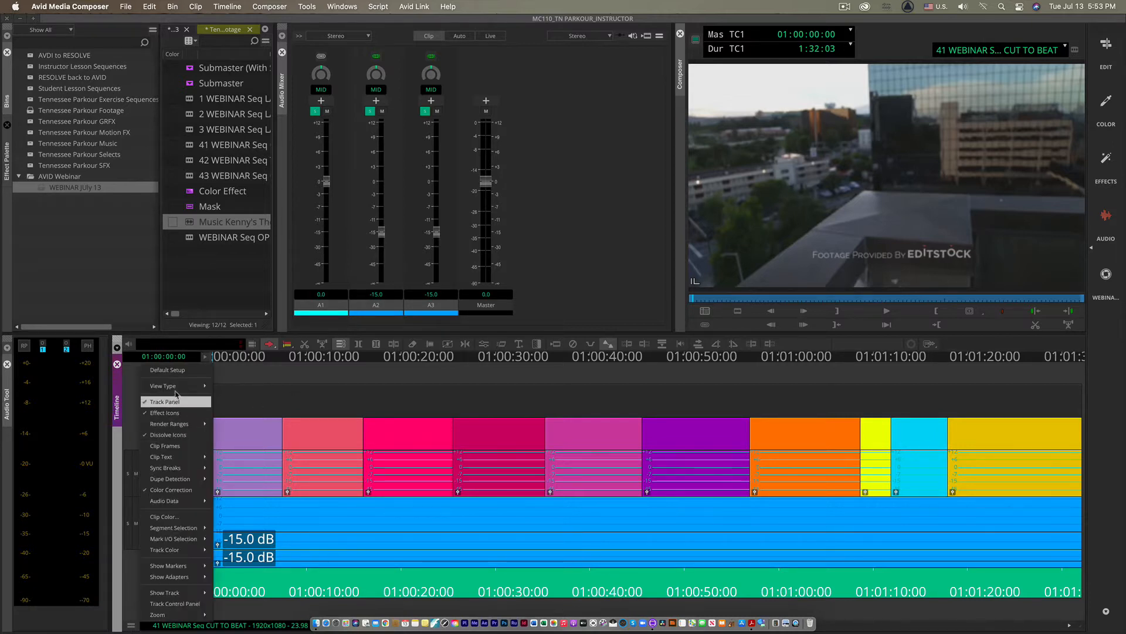
{"action": "left_click", "coordinate": [183, 371]}
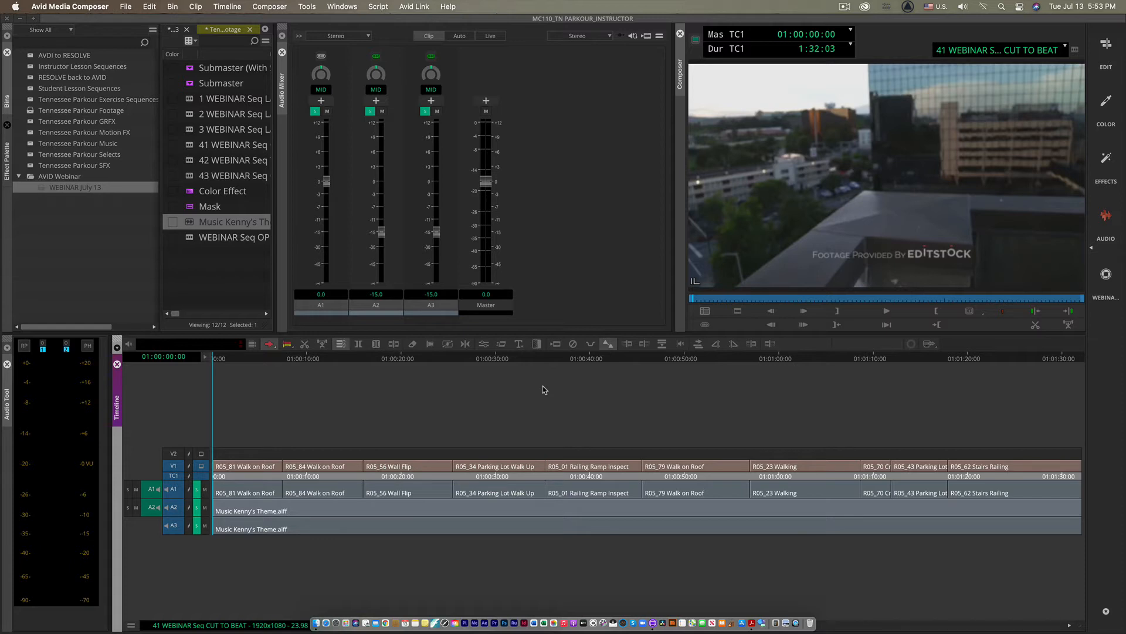
{"action": "key", "text": "super+l"}
{"action": "key", "text": "super+l"}
{"action": "key", "text": "super+l"}
{"action": "key", "text": "super+l"}
{"action": "key", "text": "super+l"}
{"action": "key", "text": "super+l"}
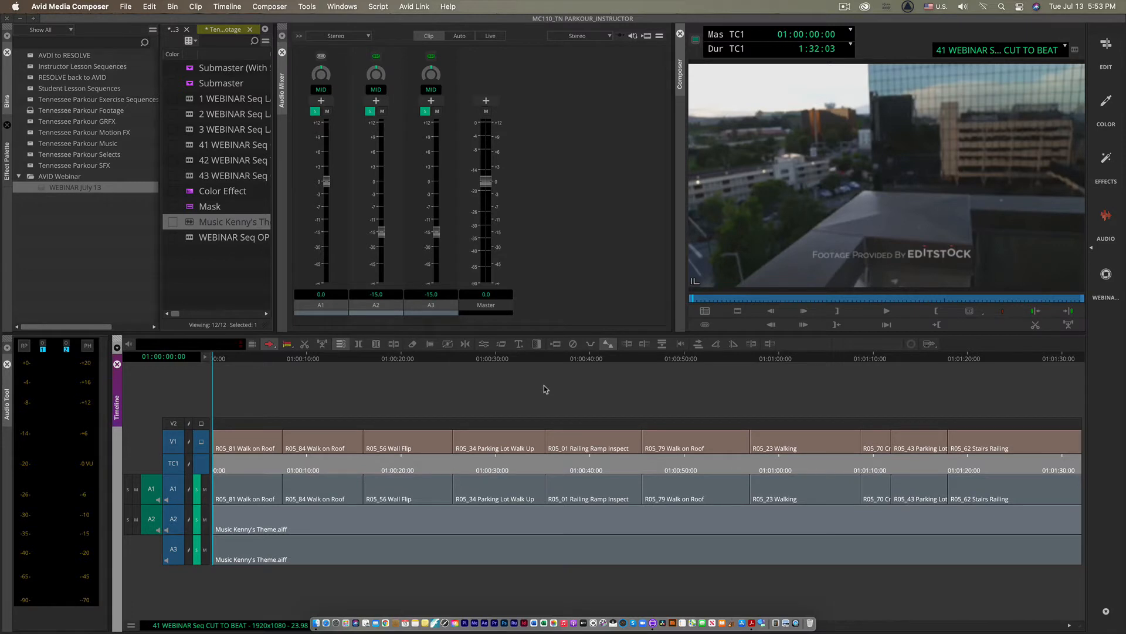
- Turn off the Proxy, Mixed Rates and SD/HD clip colors, show source colors instead, and move the TC1 track below A3
{"action": "left_click", "coordinate": [131, 627]}
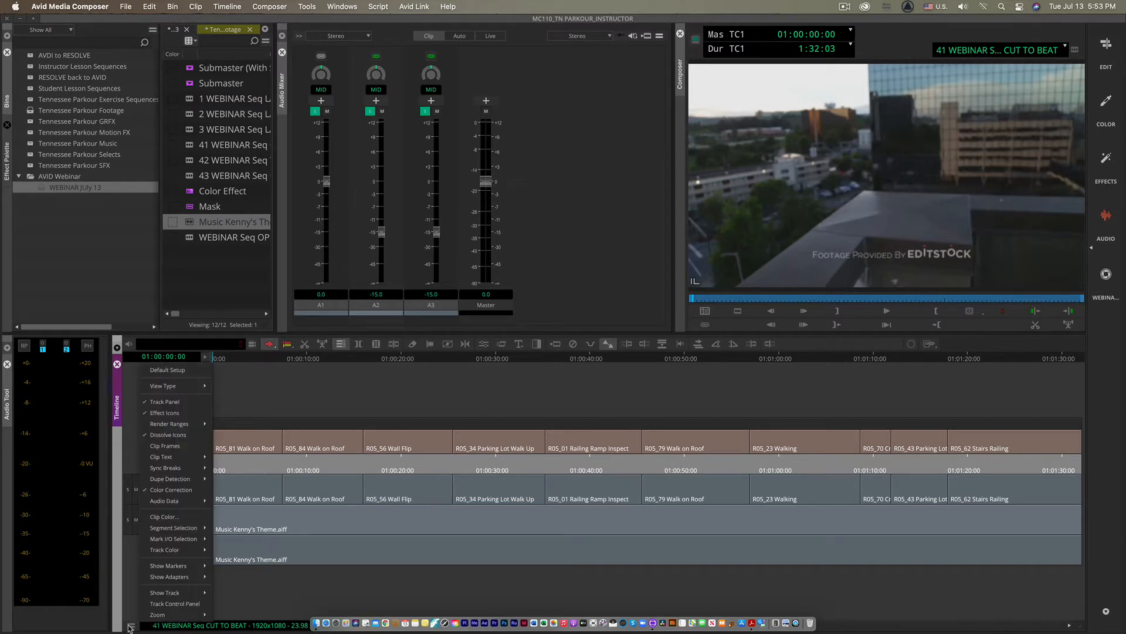
{"action": "left_click", "coordinate": [183, 518]}
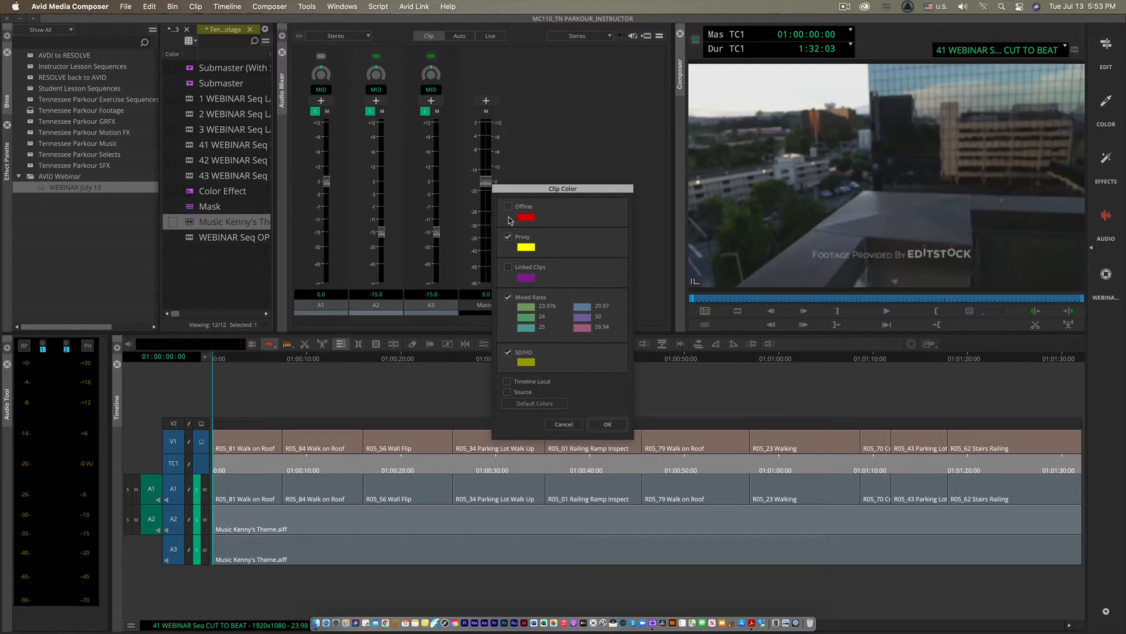
{"action": "left_click", "coordinate": [508, 237]}
{"action": "left_click", "coordinate": [508, 297]}
{"action": "left_click", "coordinate": [508, 351]}
{"action": "left_click", "coordinate": [607, 424]}
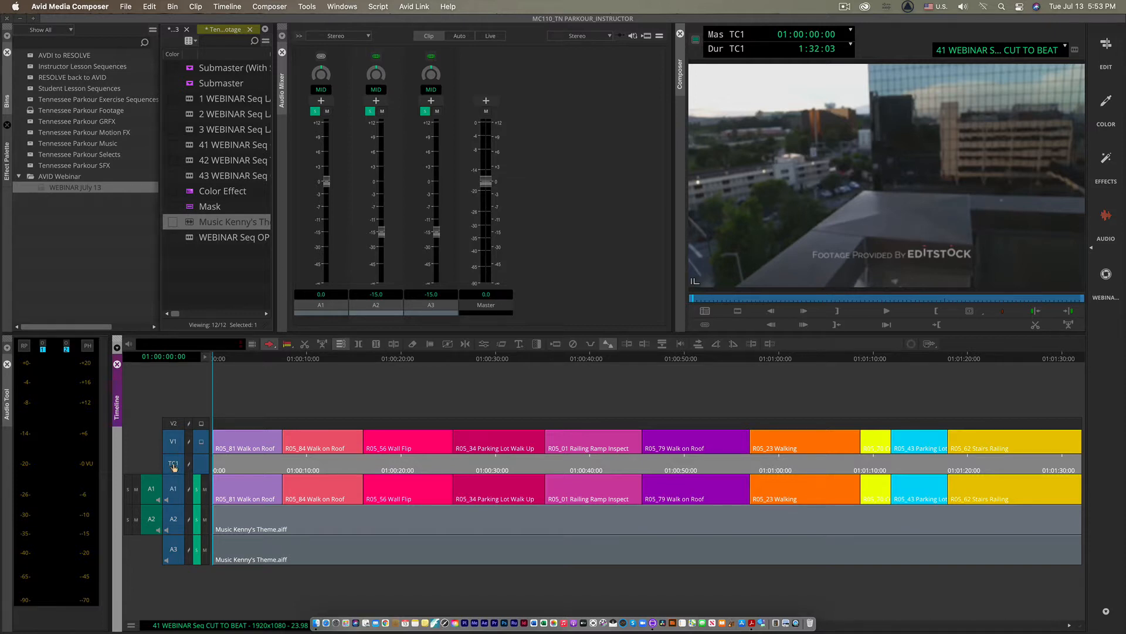
{"action": "left_click_drag", "start_coordinate": [176, 467], "coordinate": [174, 575]}
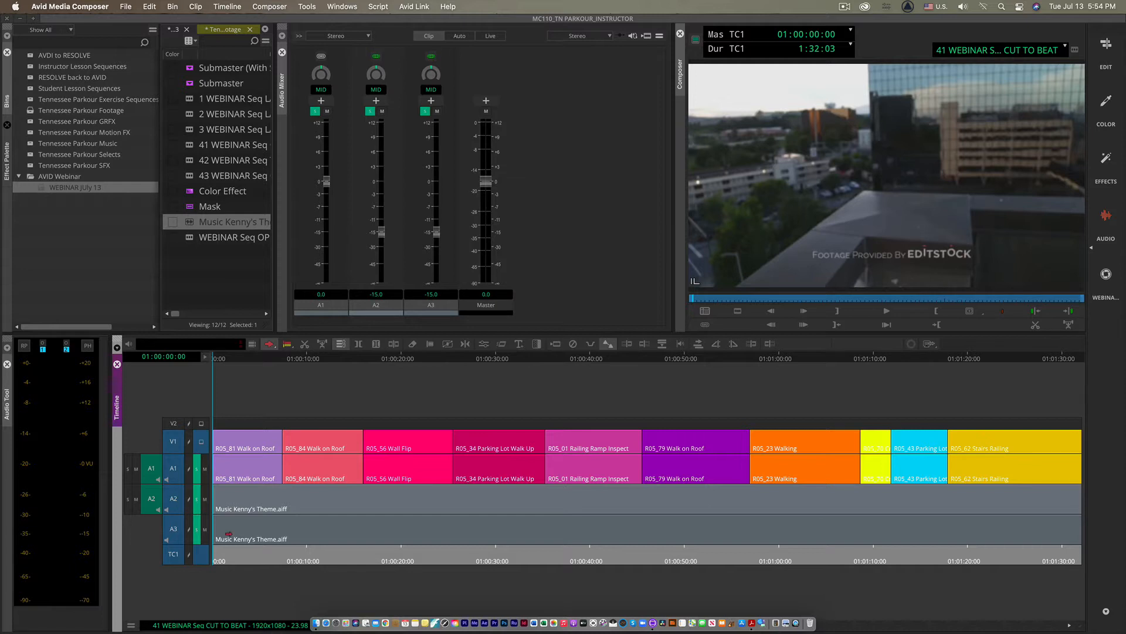
- Return to the Edit workspace, play about the first 10 seconds of the sequence, and move the playhead back to the start
{"action": "left_click", "coordinate": [1105, 48]}
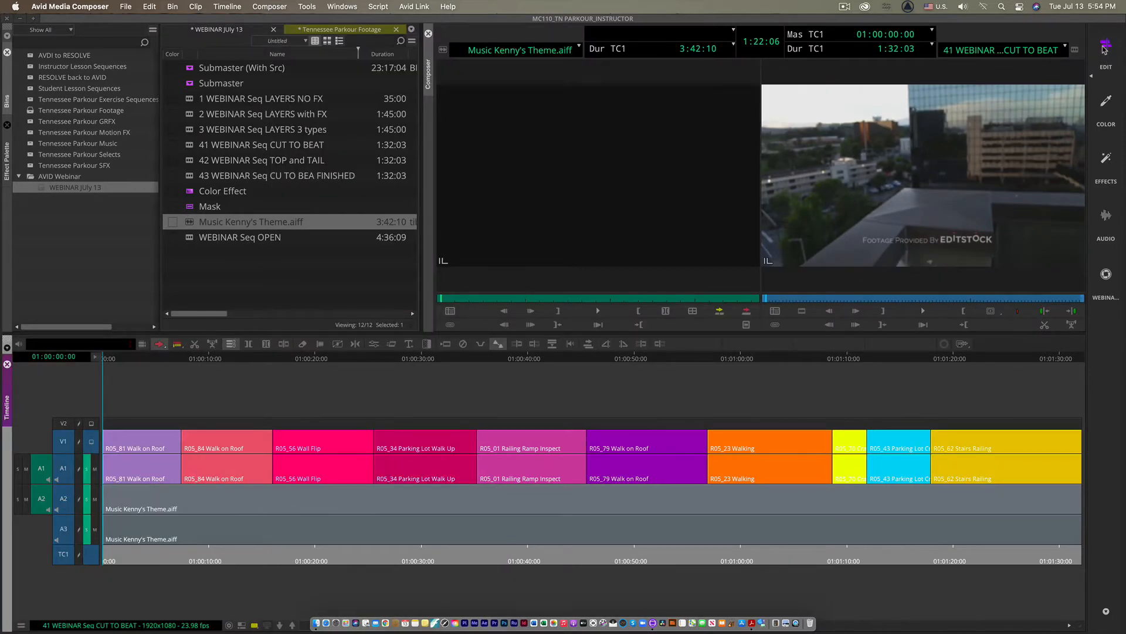
{"action": "key", "text": "space"}
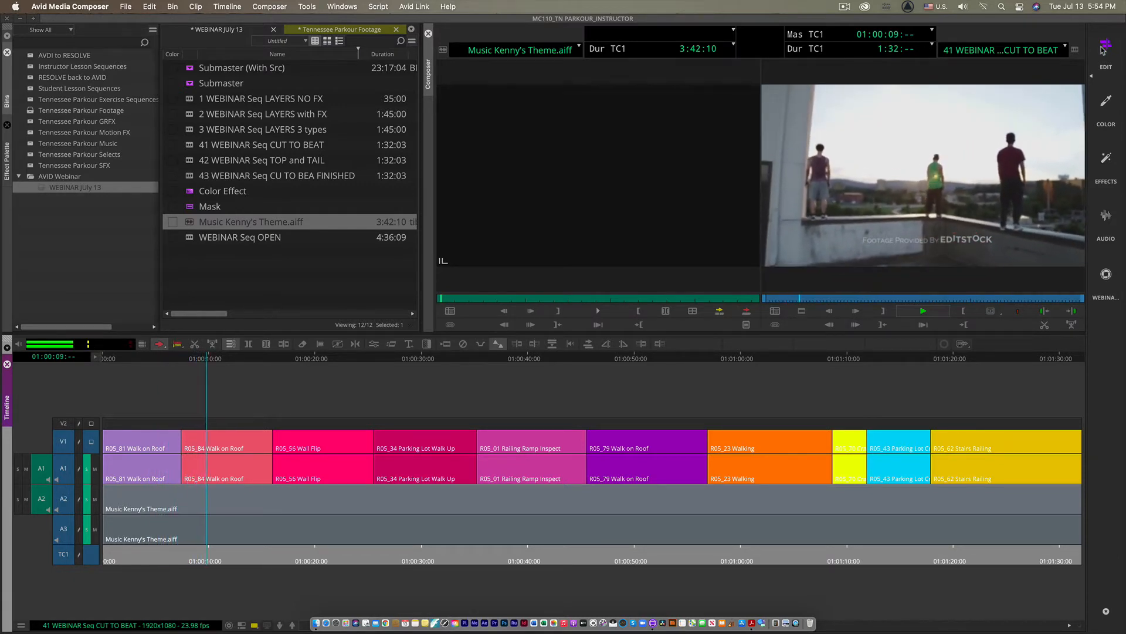
{"action": "key", "text": "space"}
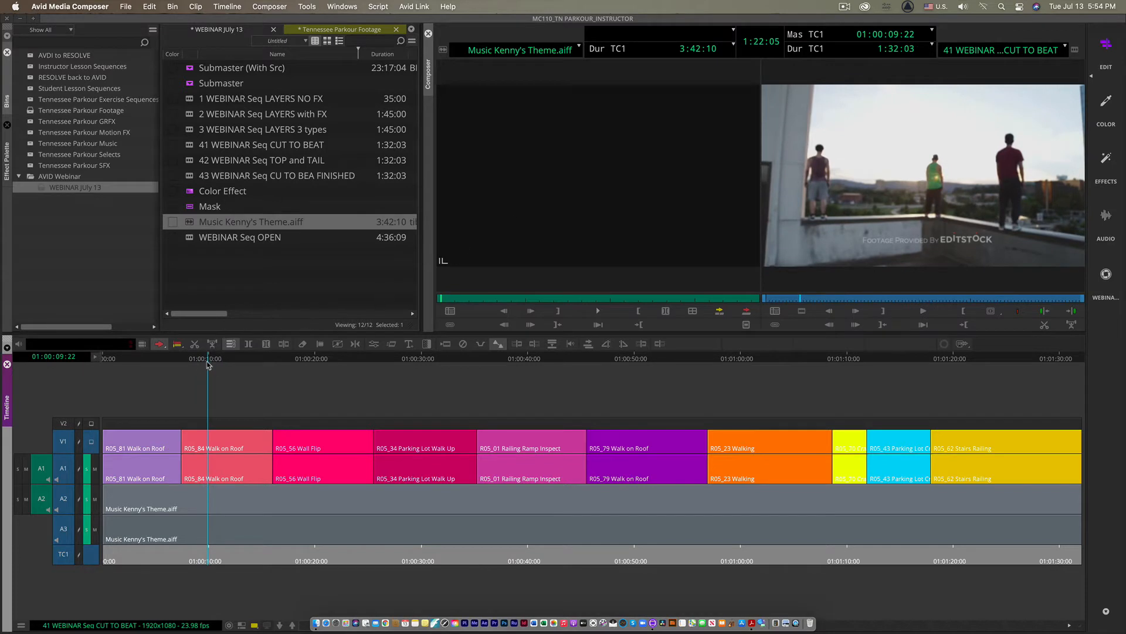
{"action": "left_click_drag", "start_coordinate": [207, 364], "coordinate": [83, 368]}
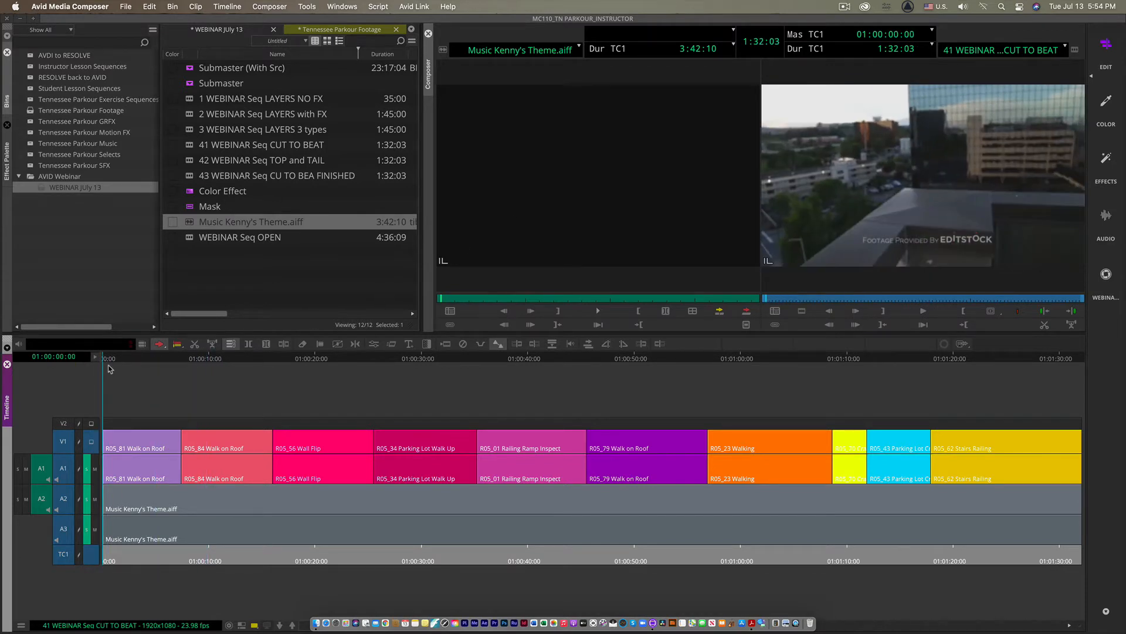
- Turn off Allow Per Track Settings for the timeline's Audio Data and display waveforms on the audio tracks
{"action": "left_click", "coordinate": [21, 625]}
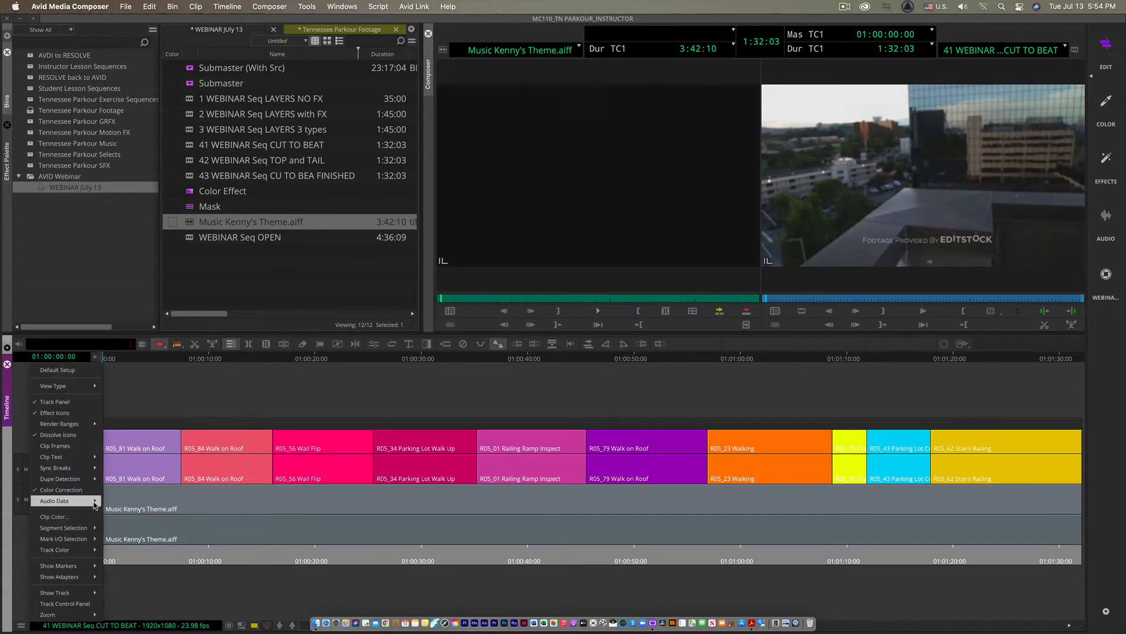
{"action": "mouse_move", "coordinate": [95, 503]}
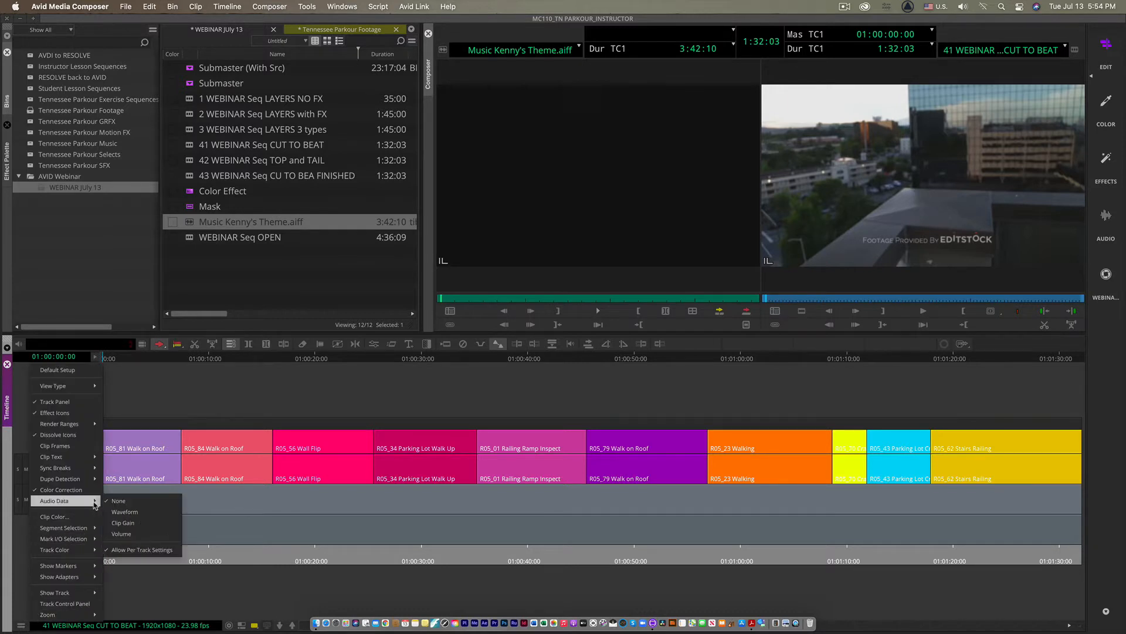
{"action": "left_click", "coordinate": [138, 549]}
{"action": "left_click", "coordinate": [21, 627]}
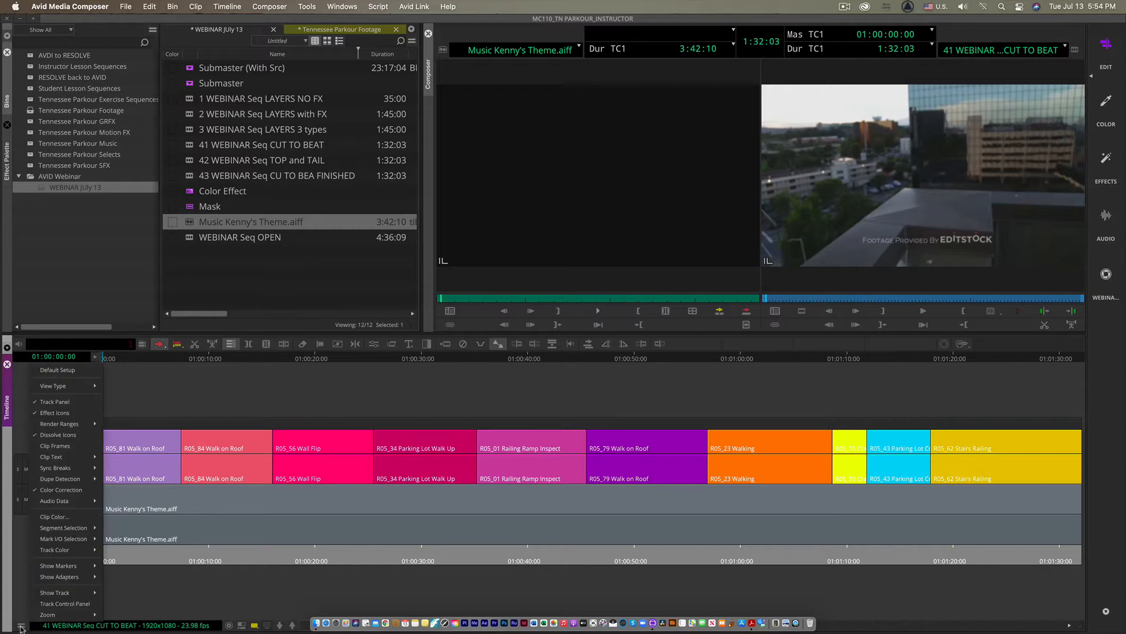
{"action": "mouse_move", "coordinate": [84, 504]}
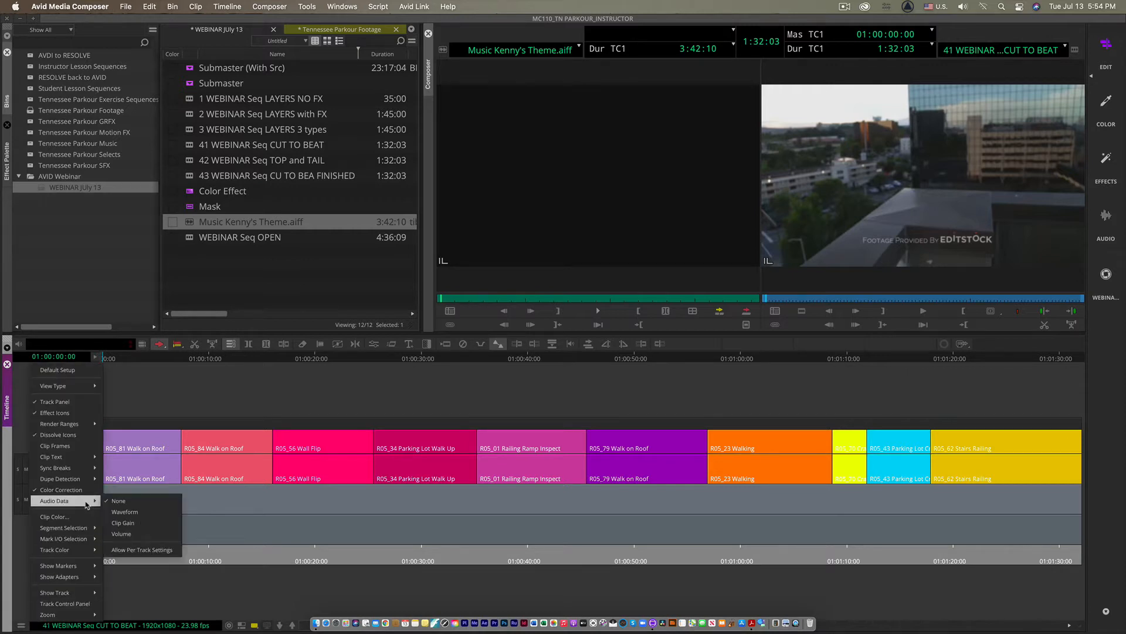
{"action": "left_click", "coordinate": [129, 514]}
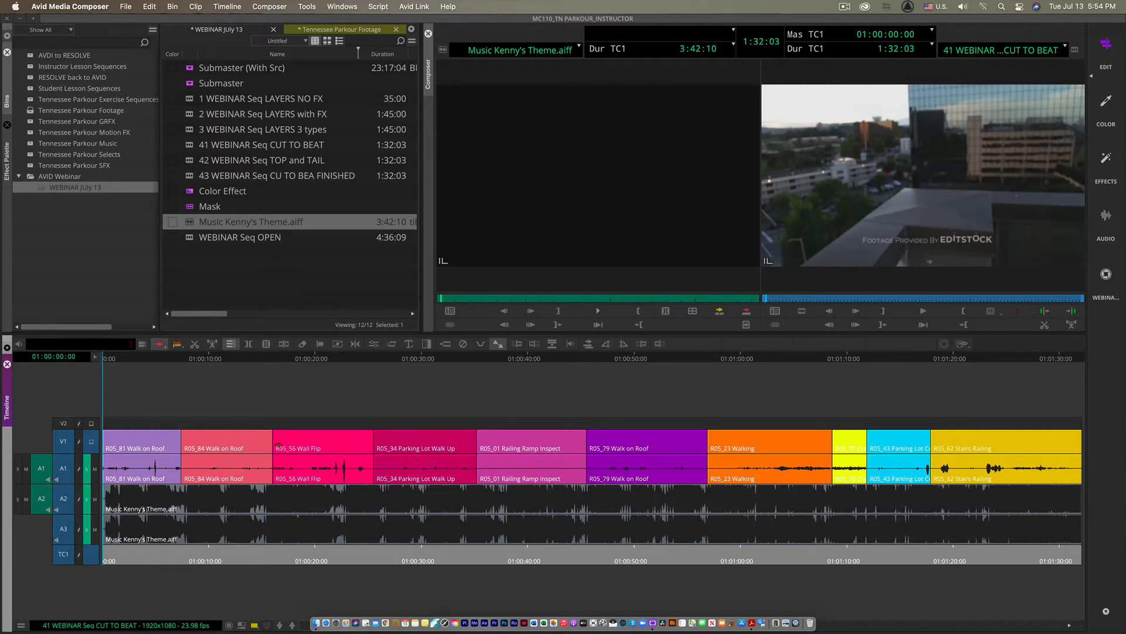
- Play about the first five seconds of the sequence against the enlarged music waveforms, and return the playhead to the start
{"action": "key", "text": "super+bracketright"}
{"action": "key", "text": "super+bracketright"}
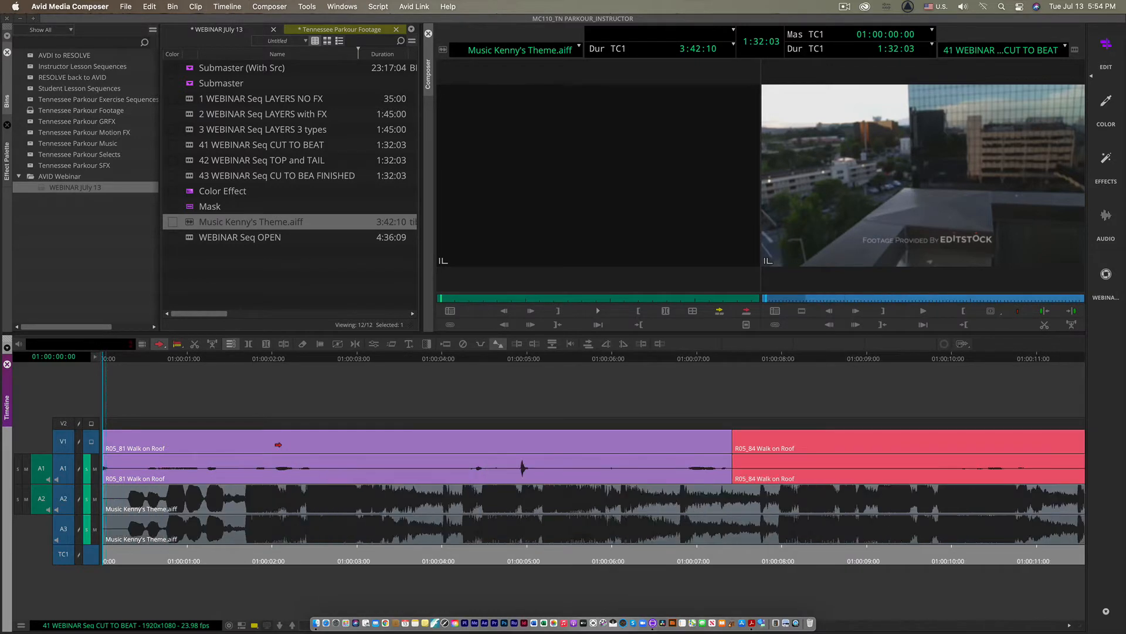
{"action": "key", "text": "space"}
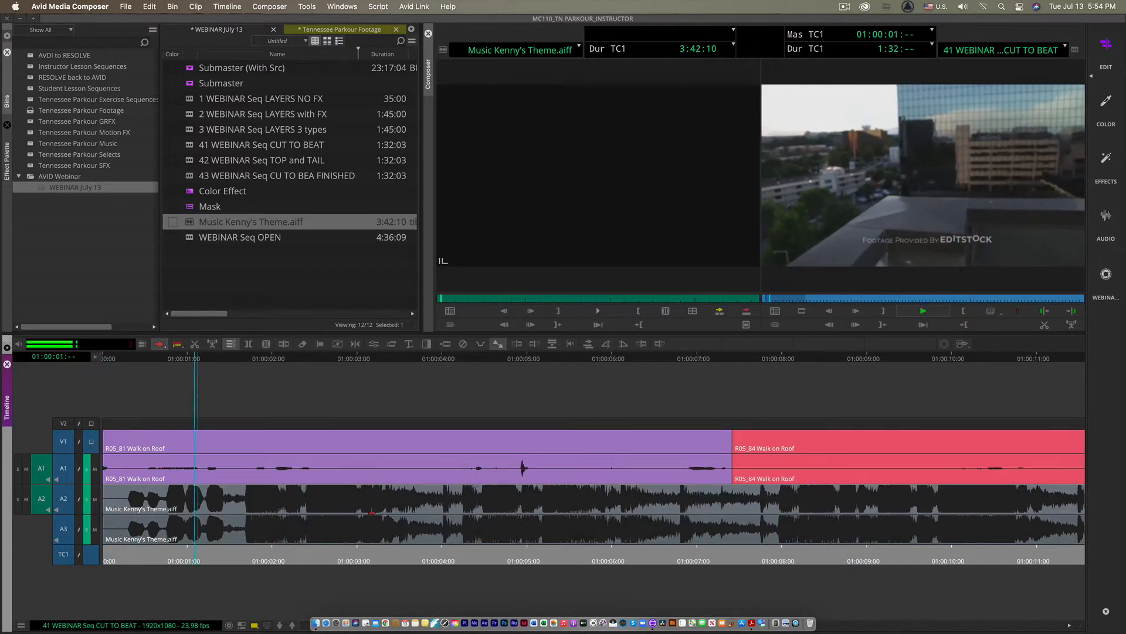
{"action": "key", "text": "space"}
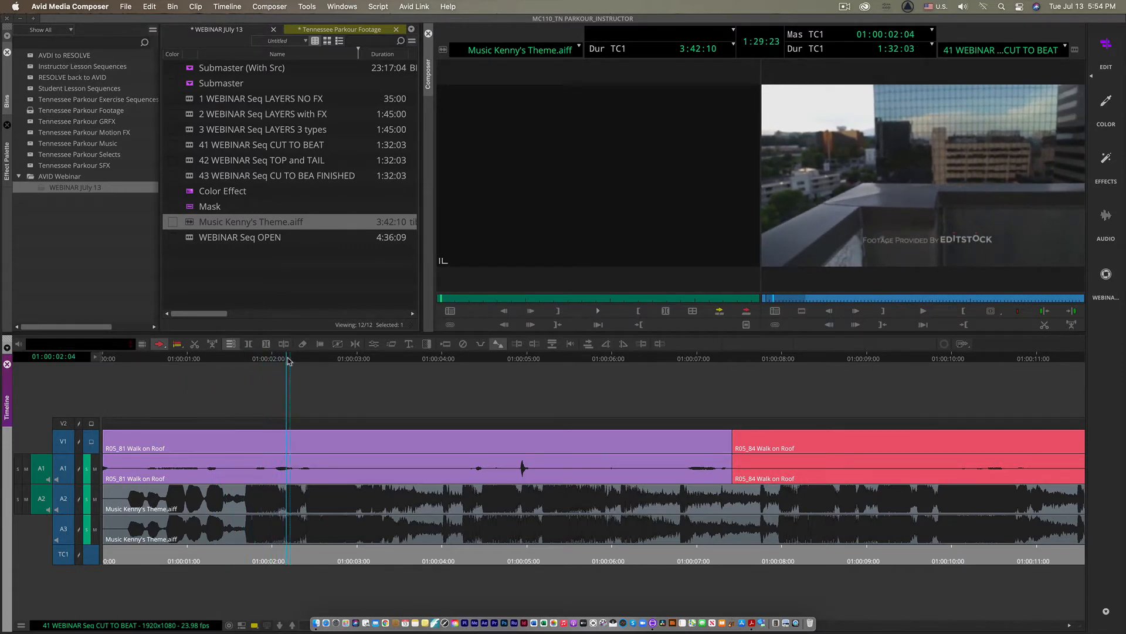
{"action": "left_click", "coordinate": [243, 381]}
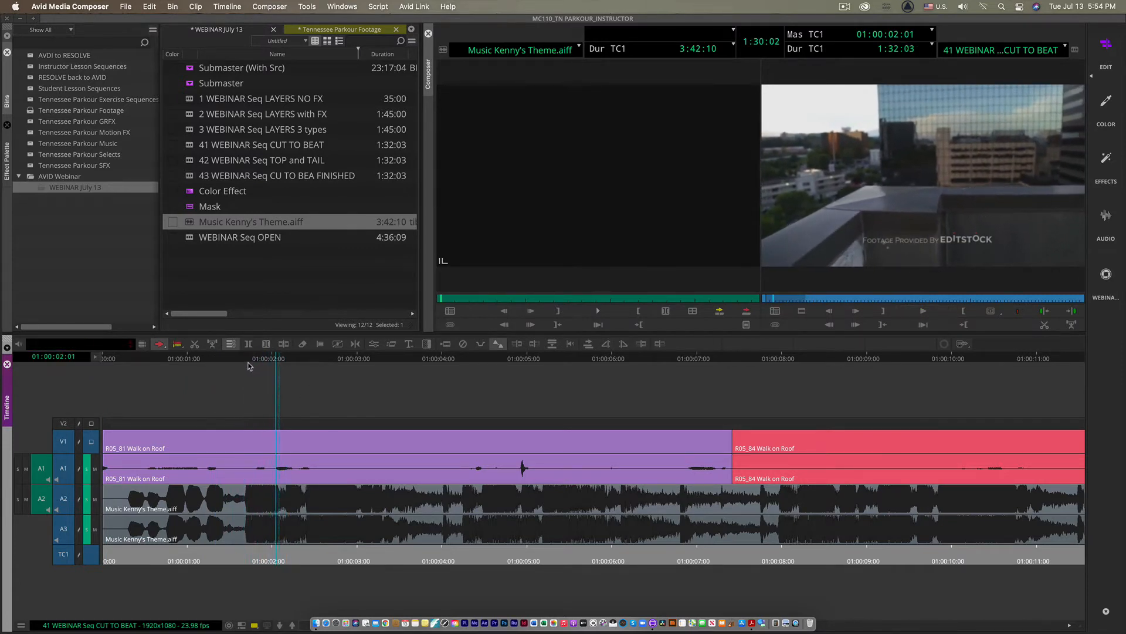
{"action": "key", "text": "space"}
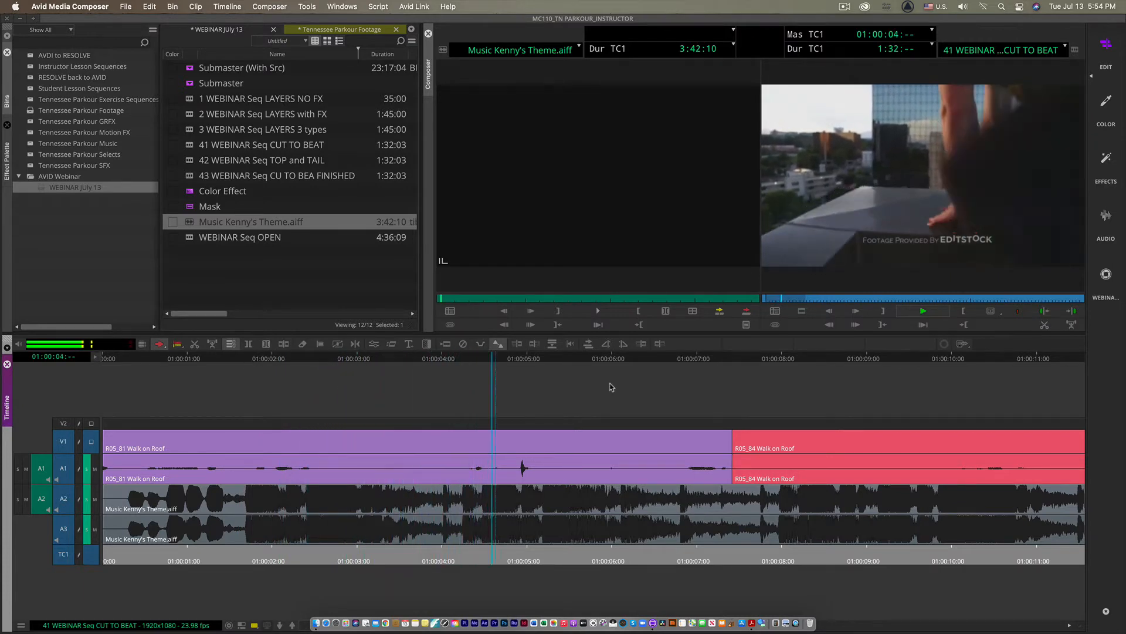
{"action": "key", "text": "space"}
{"action": "left_click", "coordinate": [545, 361]}
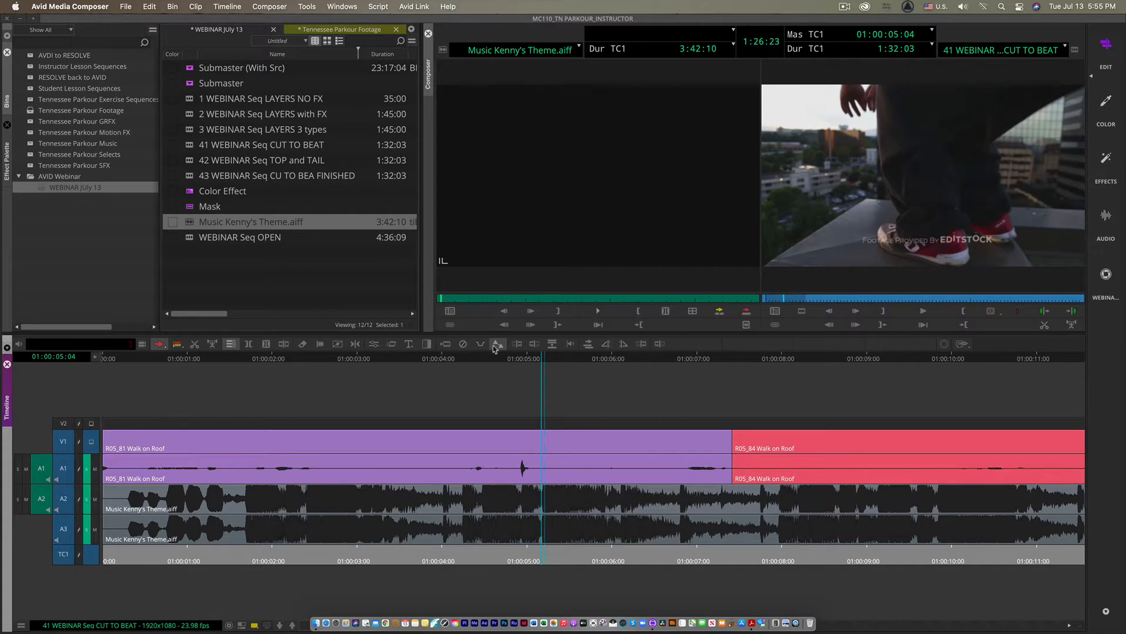
{"action": "key", "text": "Home"}
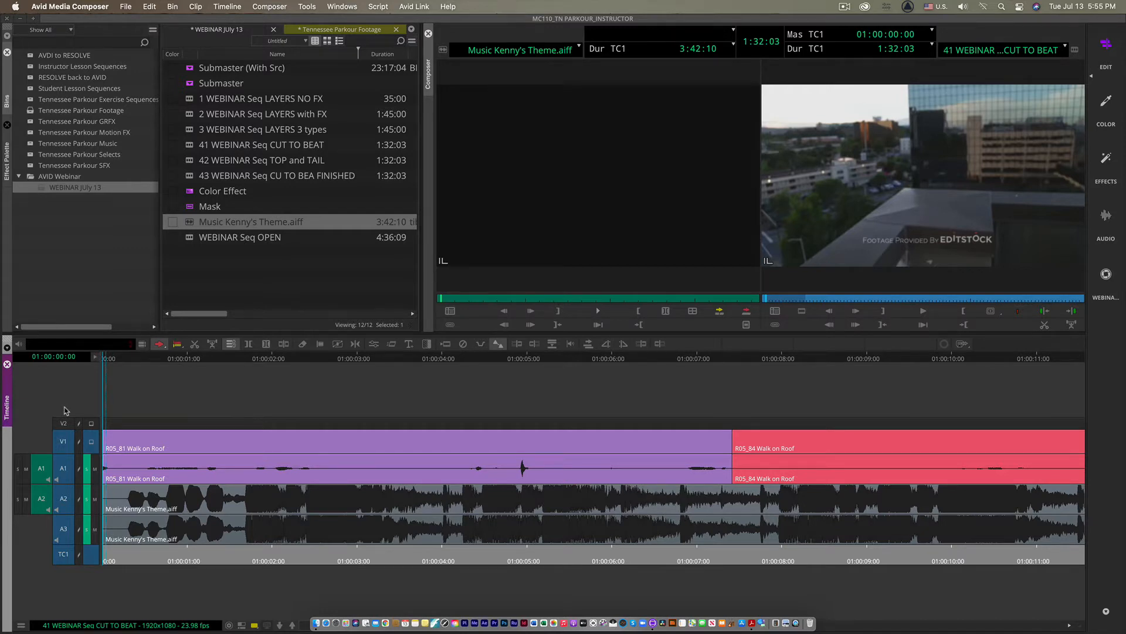
- Enlarge the waveforms on audio tracks A1, A2 and A3, and reduce them until the music peaks stand out clearly
{"action": "key", "text": "alt+super+l"}
{"action": "key", "text": "alt+super+l"}
{"action": "key", "text": "alt+super+l"}
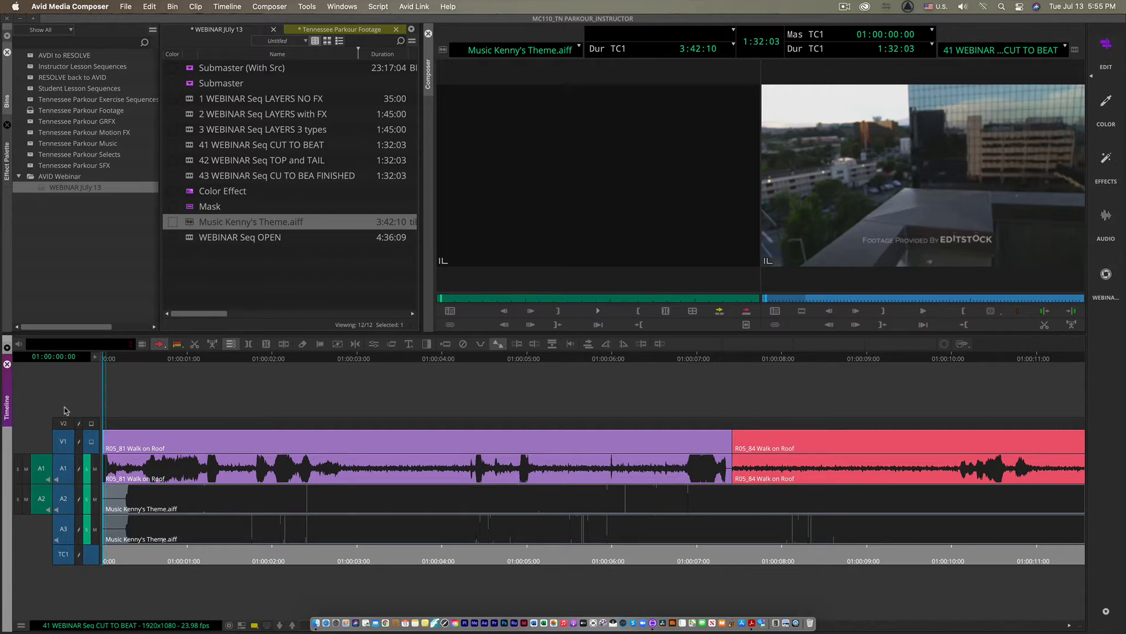
{"action": "key", "text": "alt+super+k"}
{"action": "key", "text": "alt+super+k"}
{"action": "key", "text": "alt+super+k"}
{"action": "key", "text": "alt+super+k"}
{"action": "key", "text": "alt+super+k"}
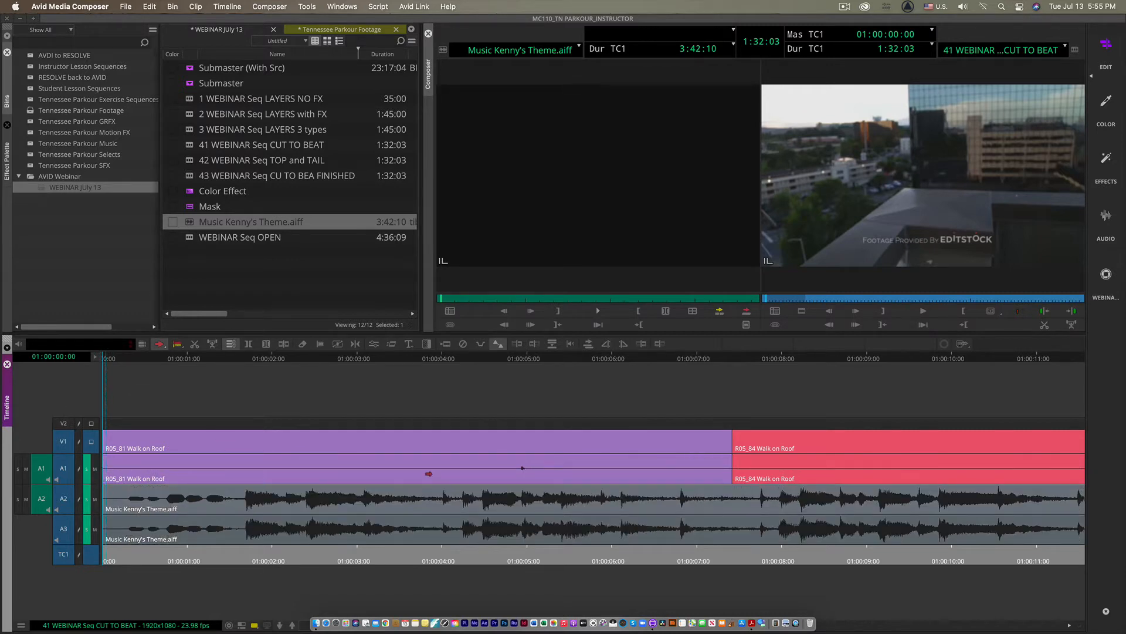
- Deselect tracks A1, A3 and V1 and clear the music clip from the source monitor
{"action": "left_click", "coordinate": [64, 468]}
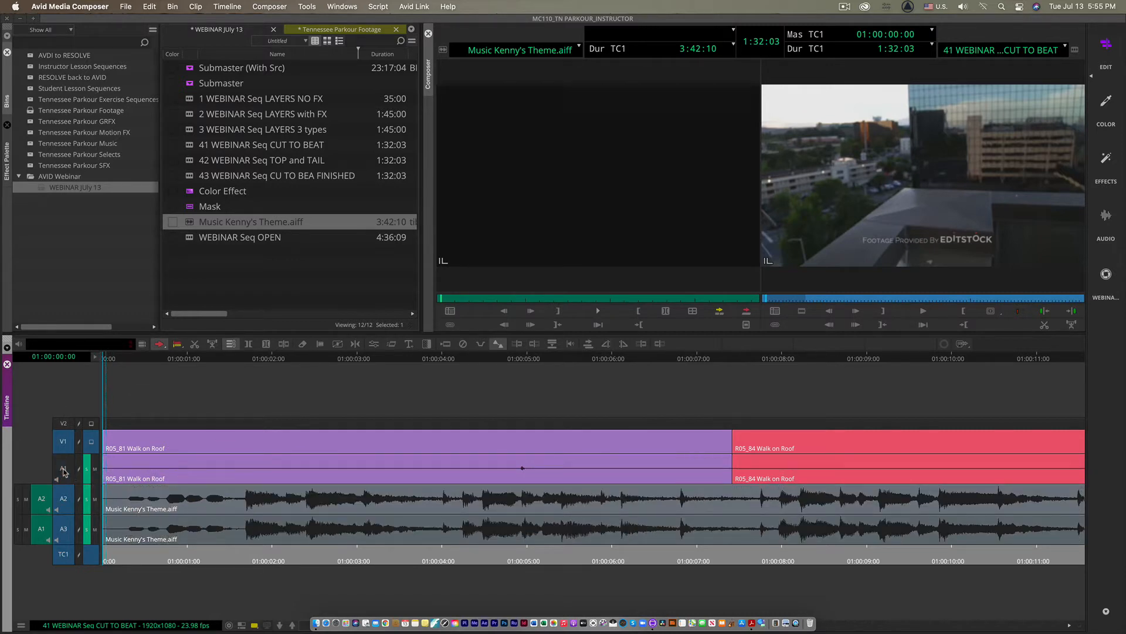
{"action": "left_click", "coordinate": [63, 535]}
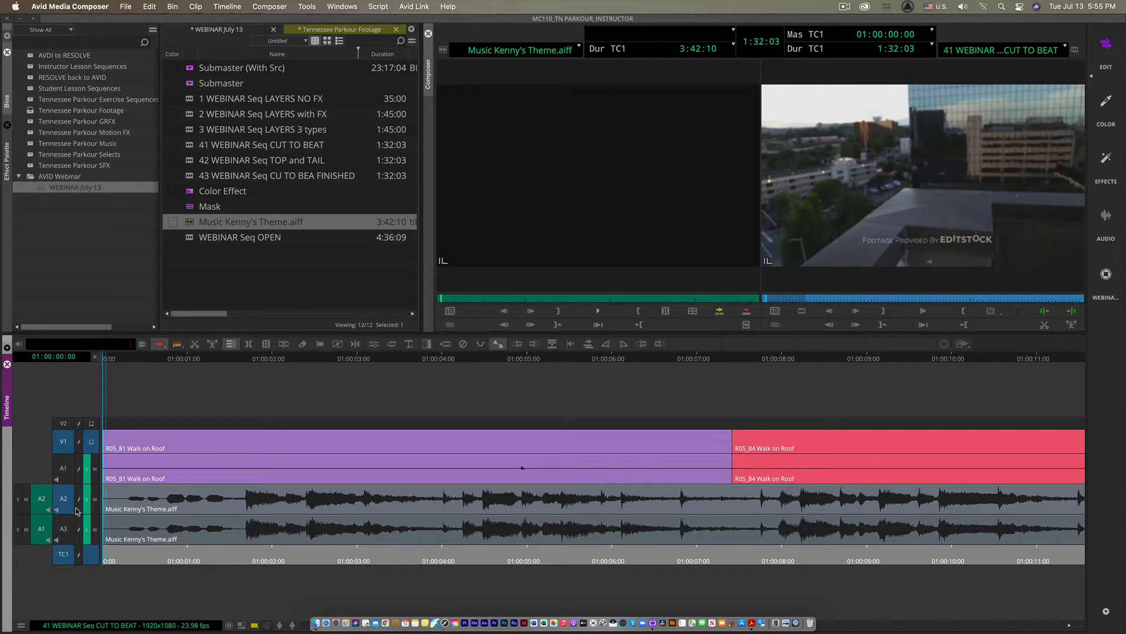
{"action": "left_click", "coordinate": [64, 441]}
{"action": "left_click", "coordinate": [579, 48]}
{"action": "left_click", "coordinate": [506, 66]}
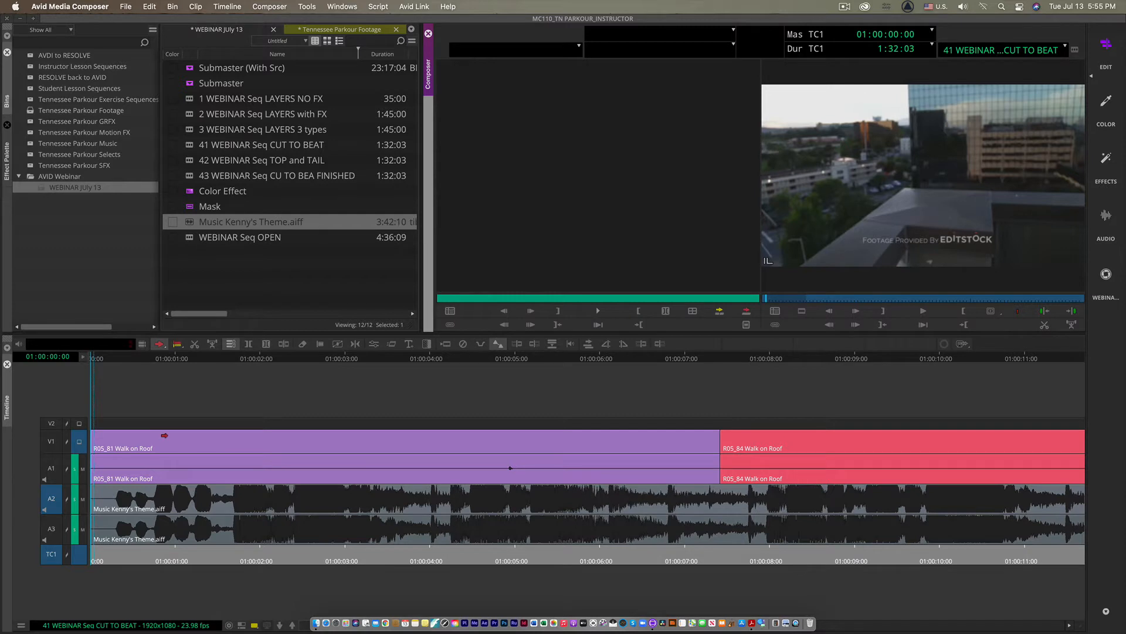
- With only music tracks A2 and A3 selected, reduce their waveforms and enlarge them again slightly
{"action": "left_click", "coordinate": [268, 382]}
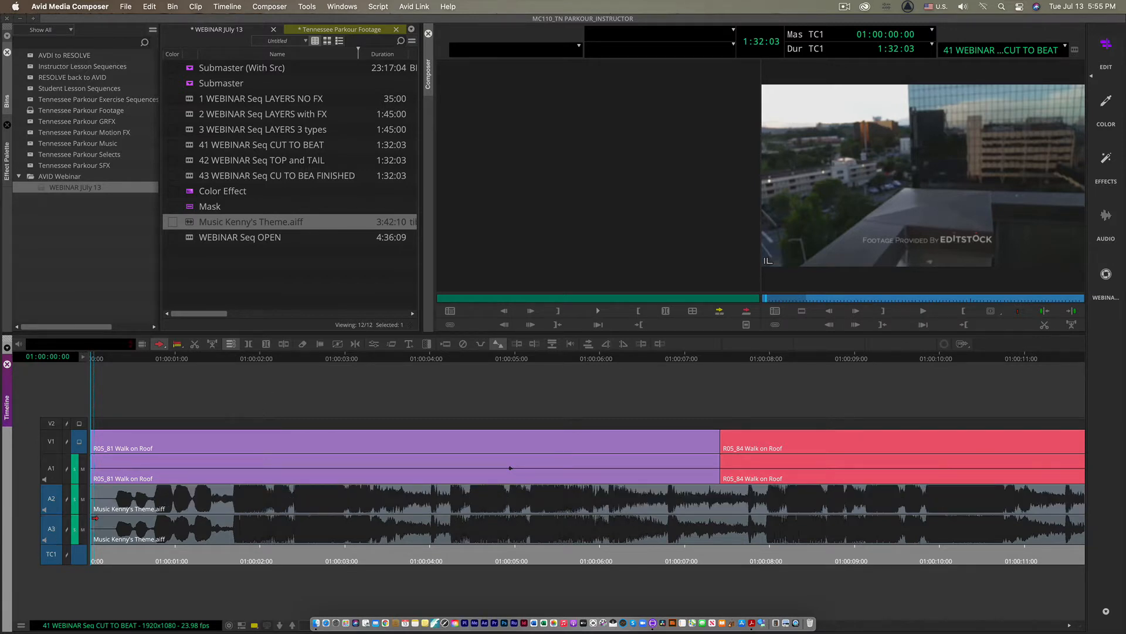
{"action": "key", "text": "super+alt+k"}
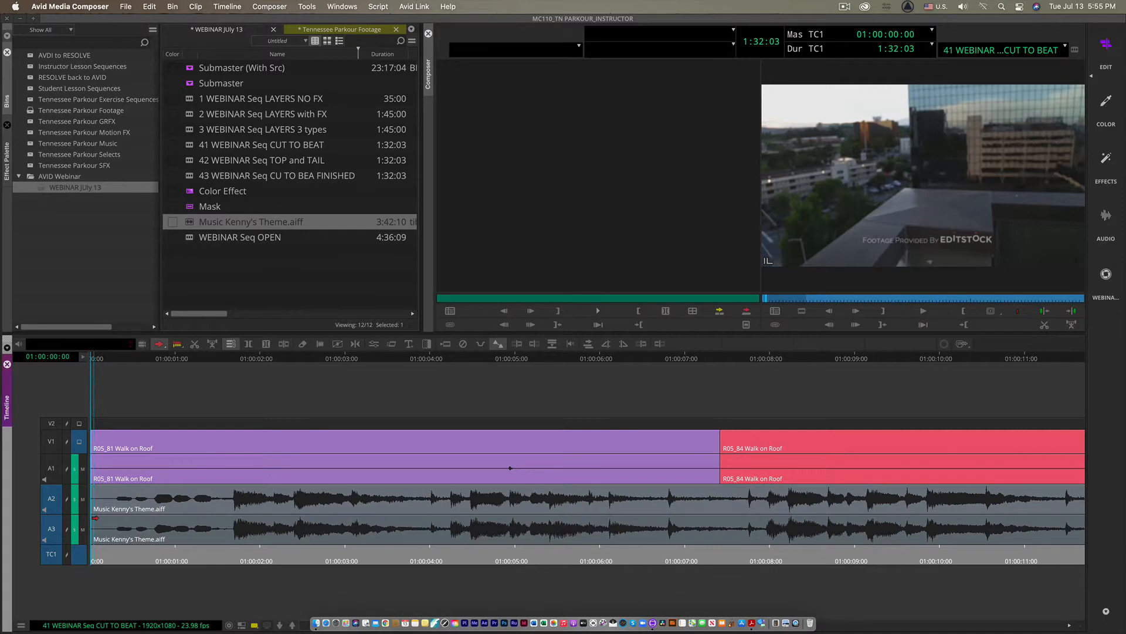
{"action": "key", "text": "super+alt+l"}
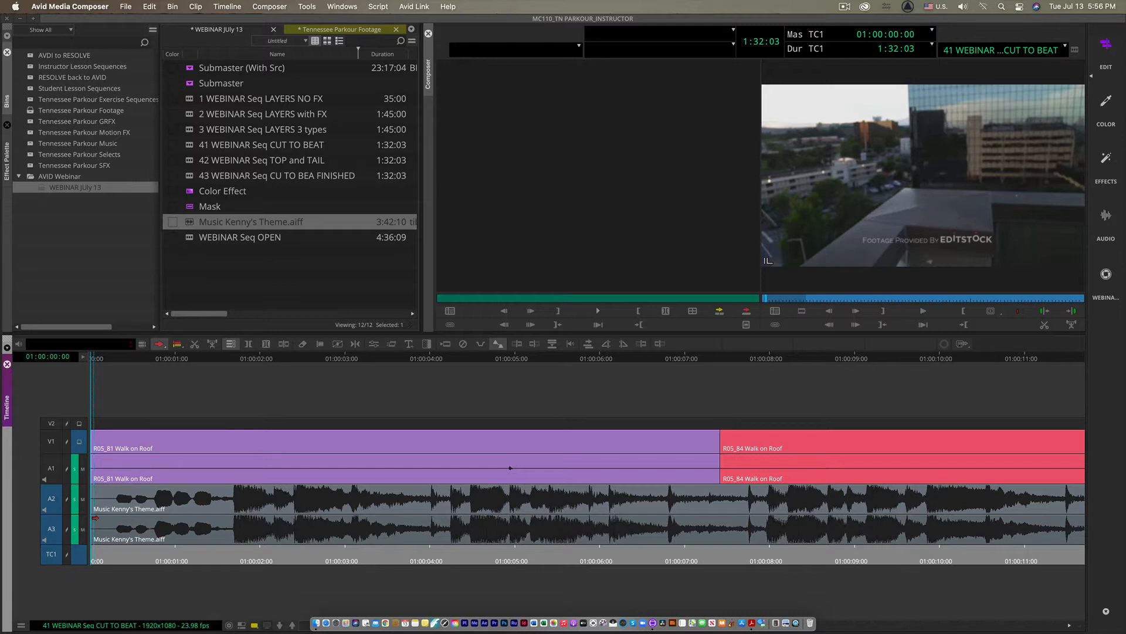
- Play from the start to the beat at 01:00:05:10 and trim the tail of R05_81 Walk on Roof there on V1 and A1
{"action": "key", "text": "super+slash"}
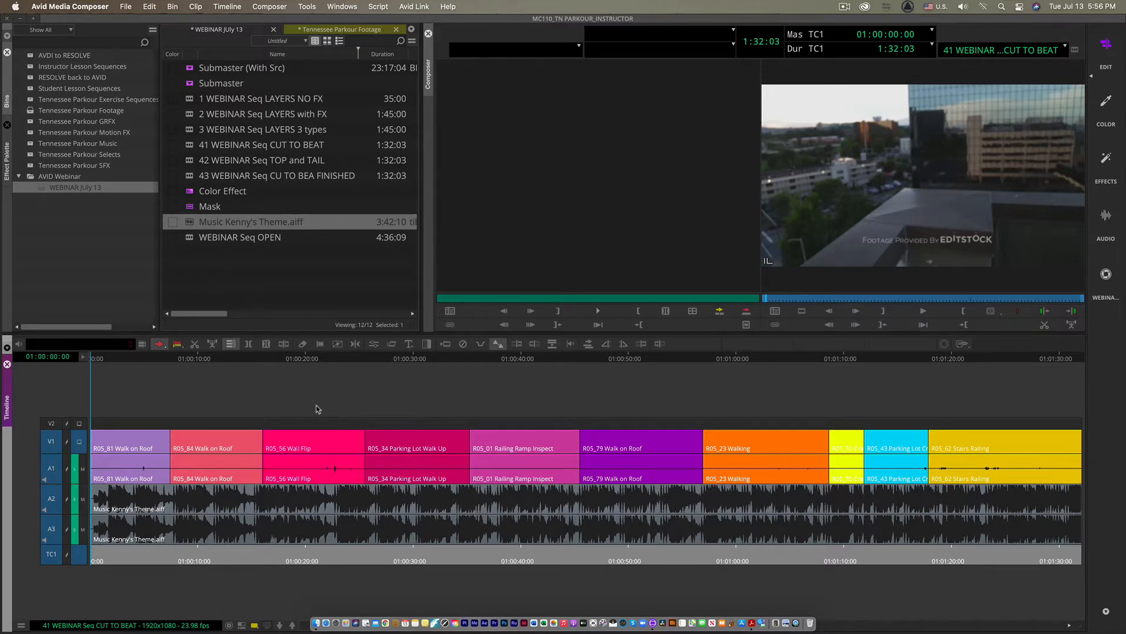
{"action": "key", "text": "super+bracketright"}
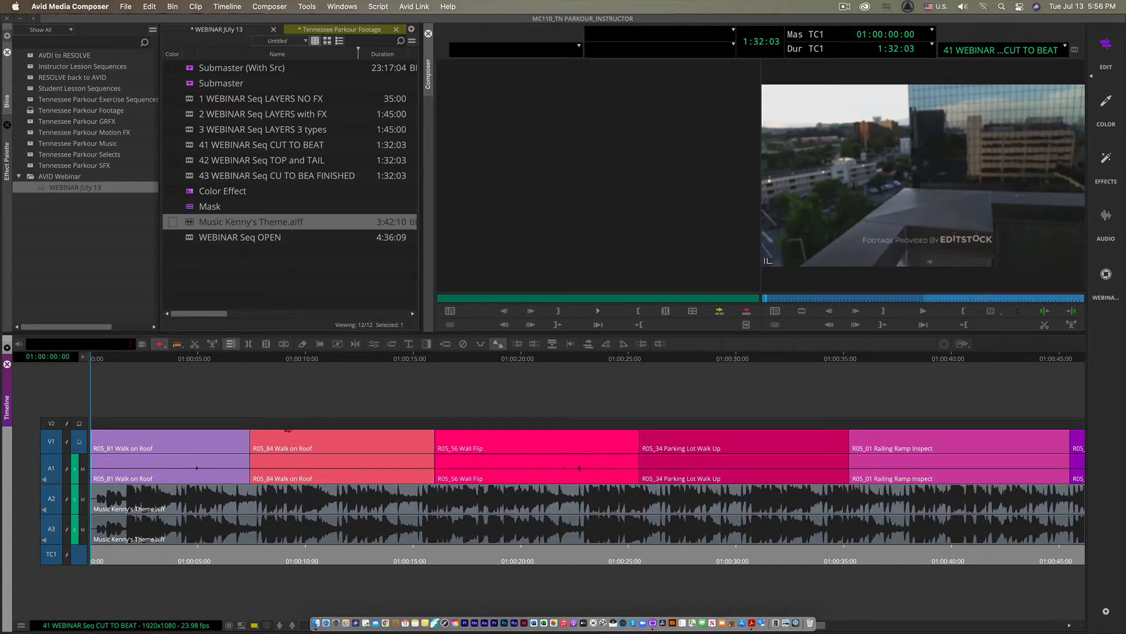
{"action": "left_click_drag", "start_coordinate": [109, 358], "coordinate": [85, 411]}
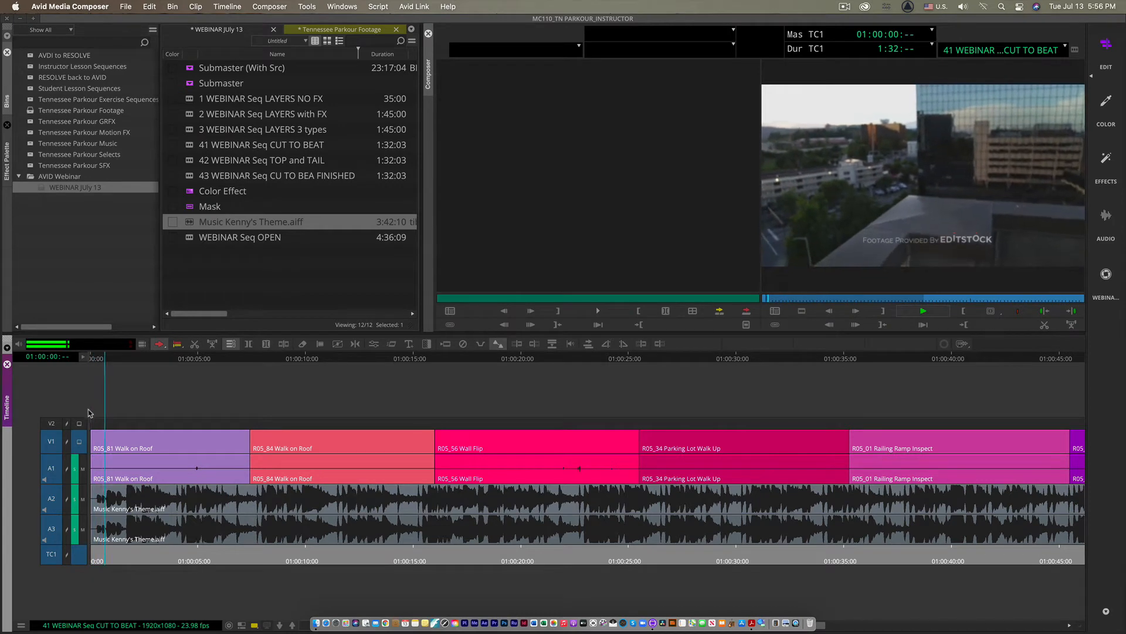
{"action": "key", "text": "space"}
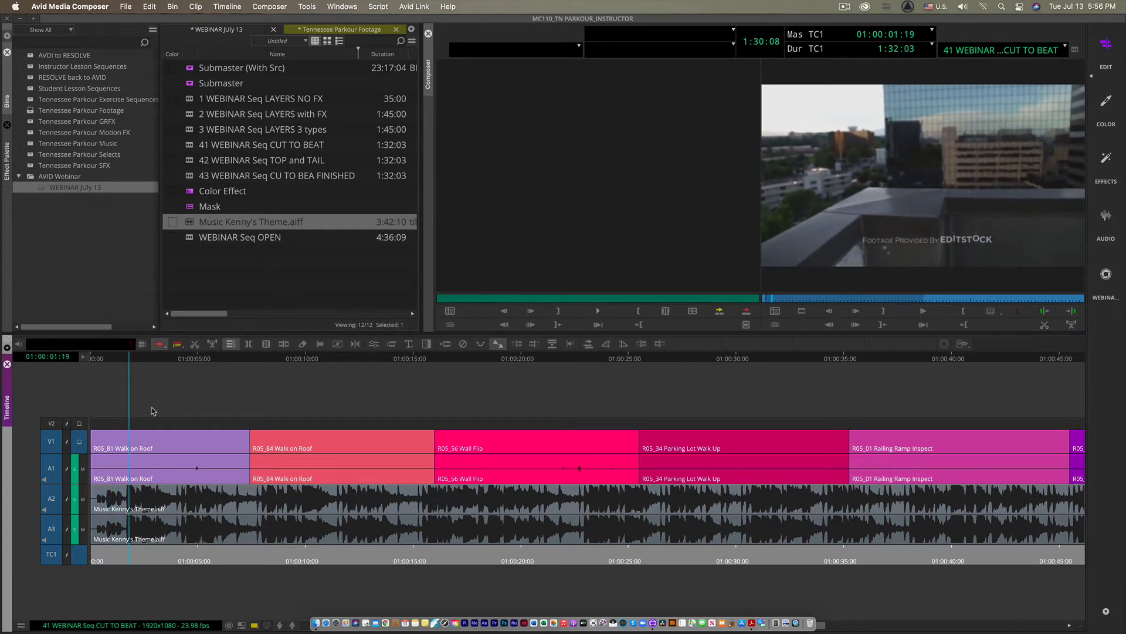
{"action": "left_click", "coordinate": [128, 359]}
{"action": "key", "text": "space"}
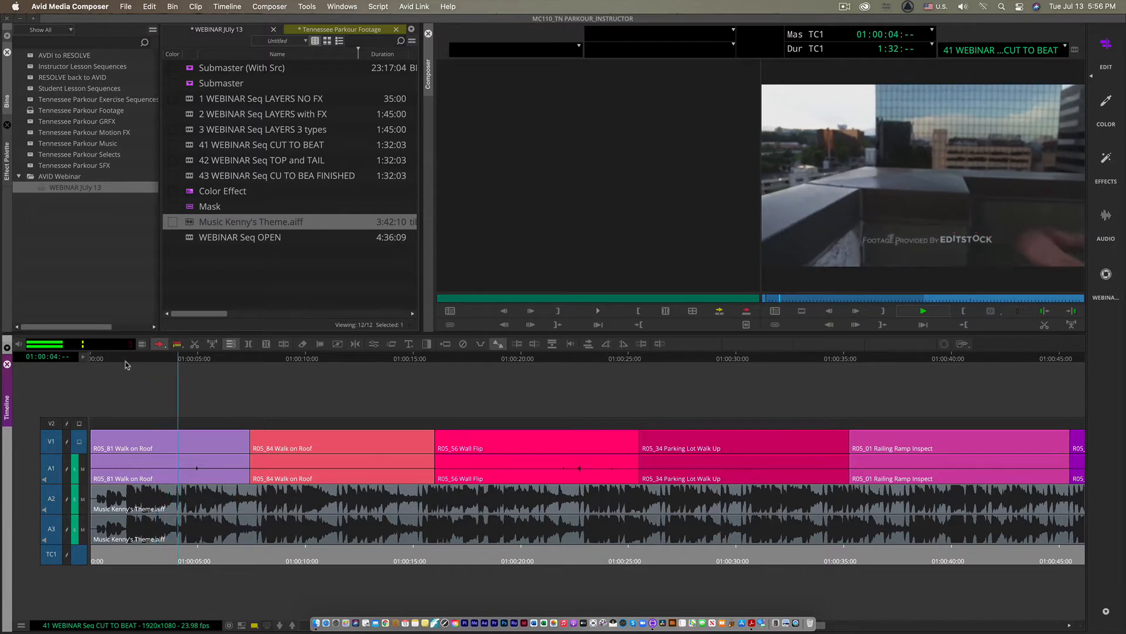
{"action": "key", "text": "space"}
{"action": "key", "text": "shift+o"}
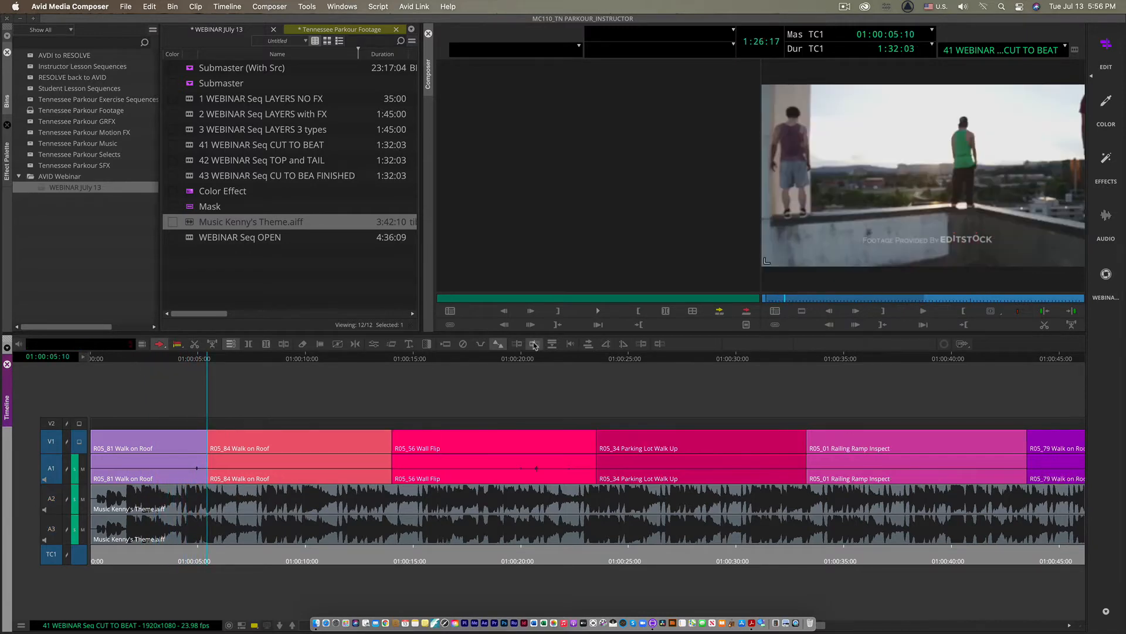
- Play across the first cut to the beat at 01:00:09:03 and trim the tail of R05_84 Walk on Roof there
{"action": "left_click", "coordinate": [169, 357]}
{"action": "key", "text": "space"}
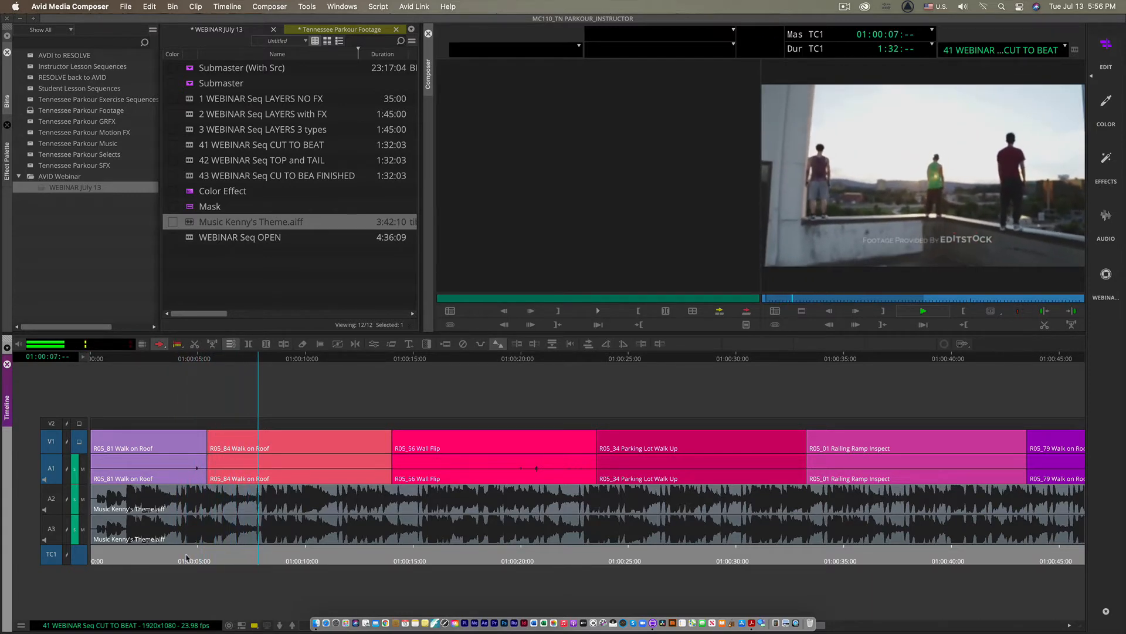
{"action": "key", "text": "space"}
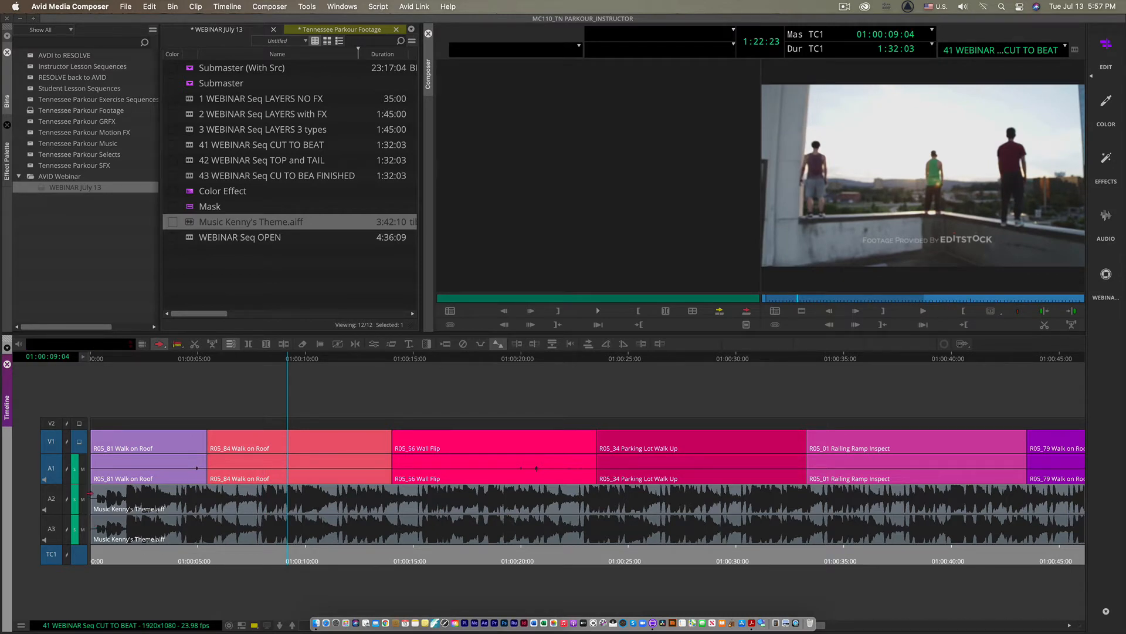
{"action": "left_click", "coordinate": [161, 357]}
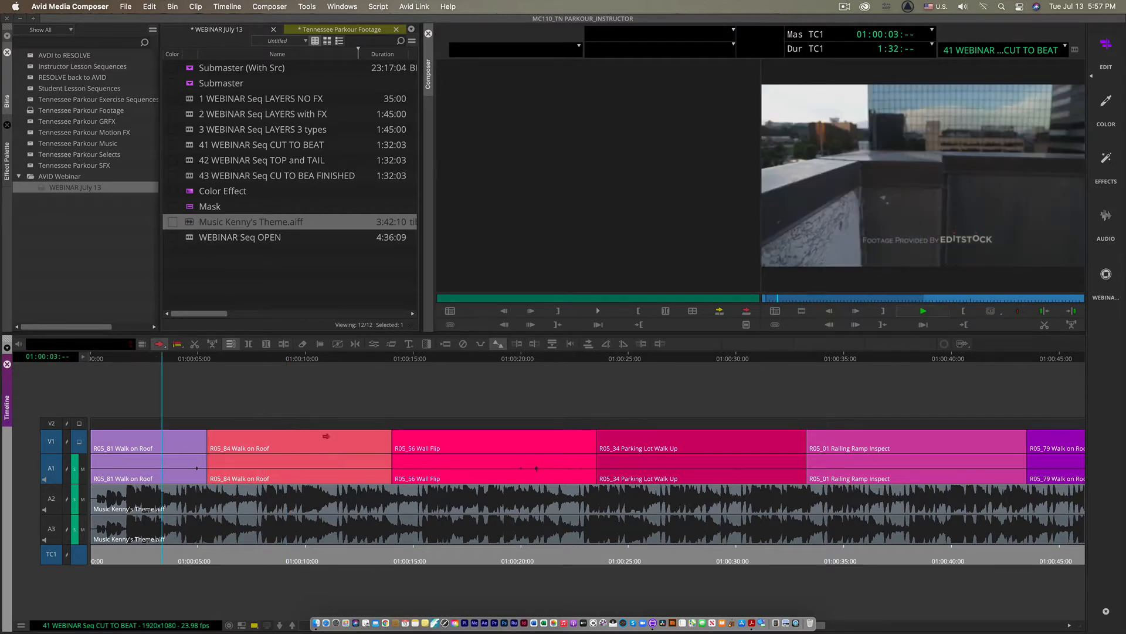
{"action": "key", "text": "space"}
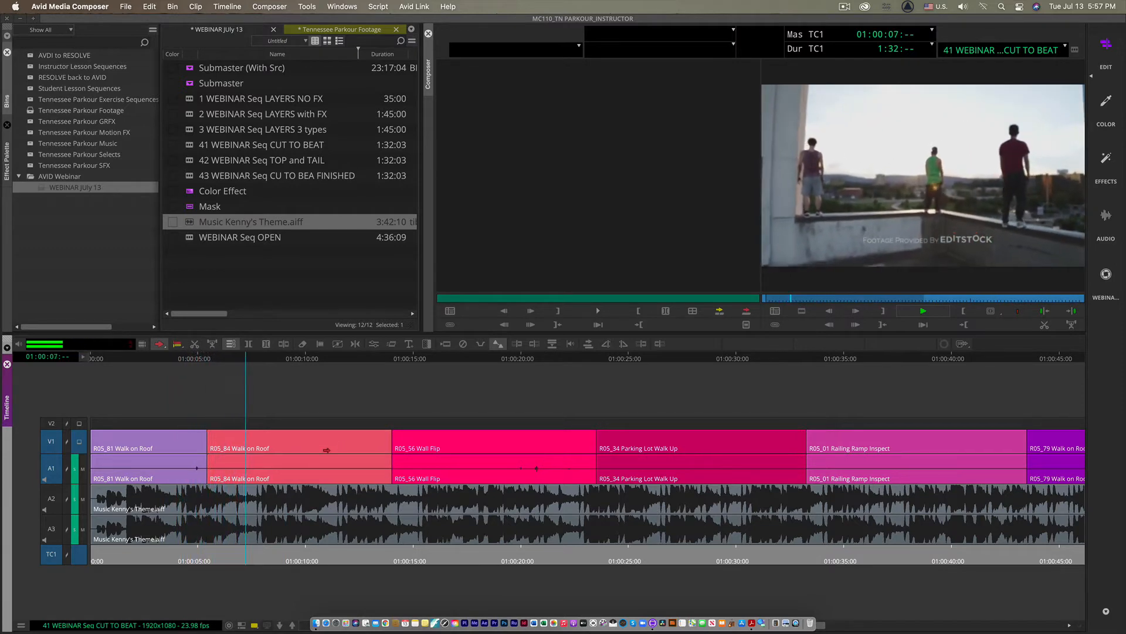
{"action": "key", "text": "space"}
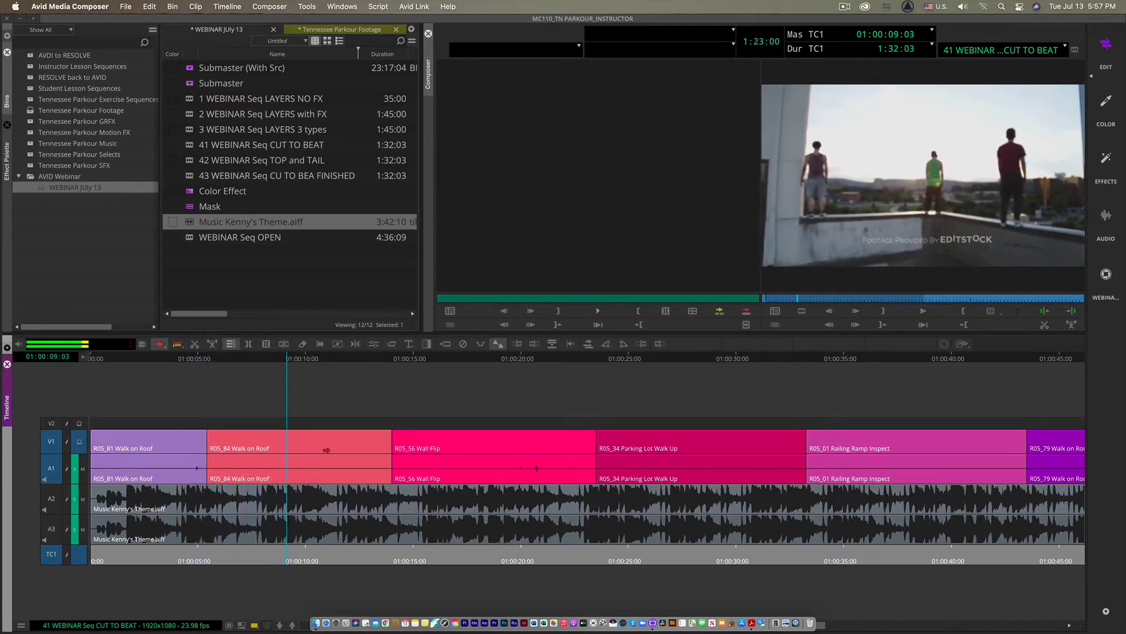
{"action": "left_click", "coordinate": [535, 345]}
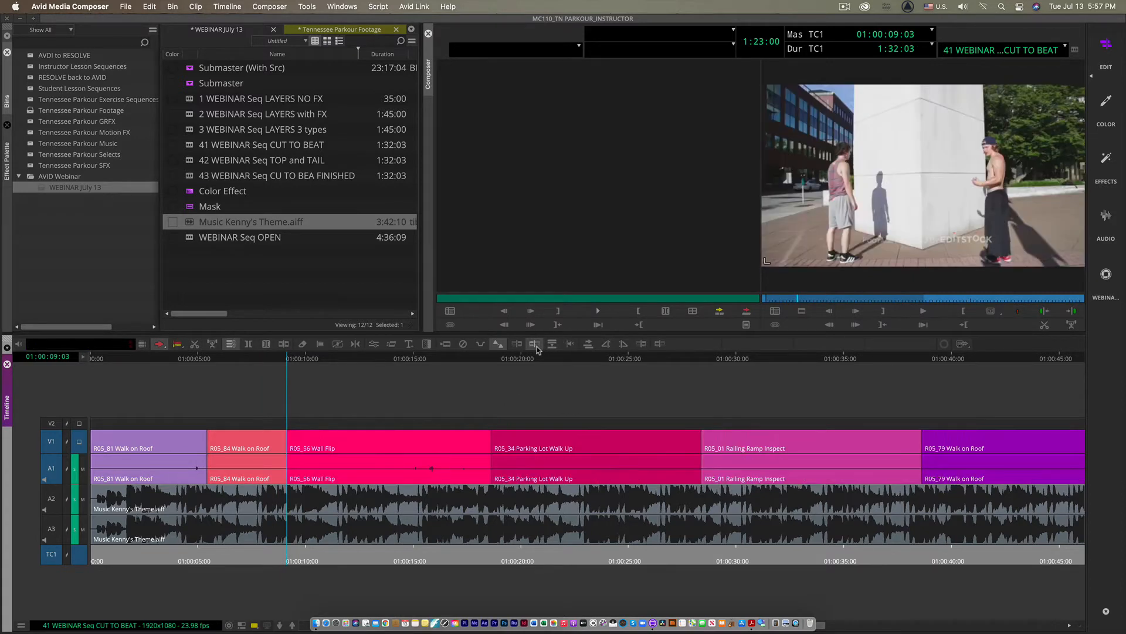
- Trim the tail of R05_56 Wall Flip at the beat at 01:00:16:16, and undo all three tail trims
{"action": "key", "text": "space"}
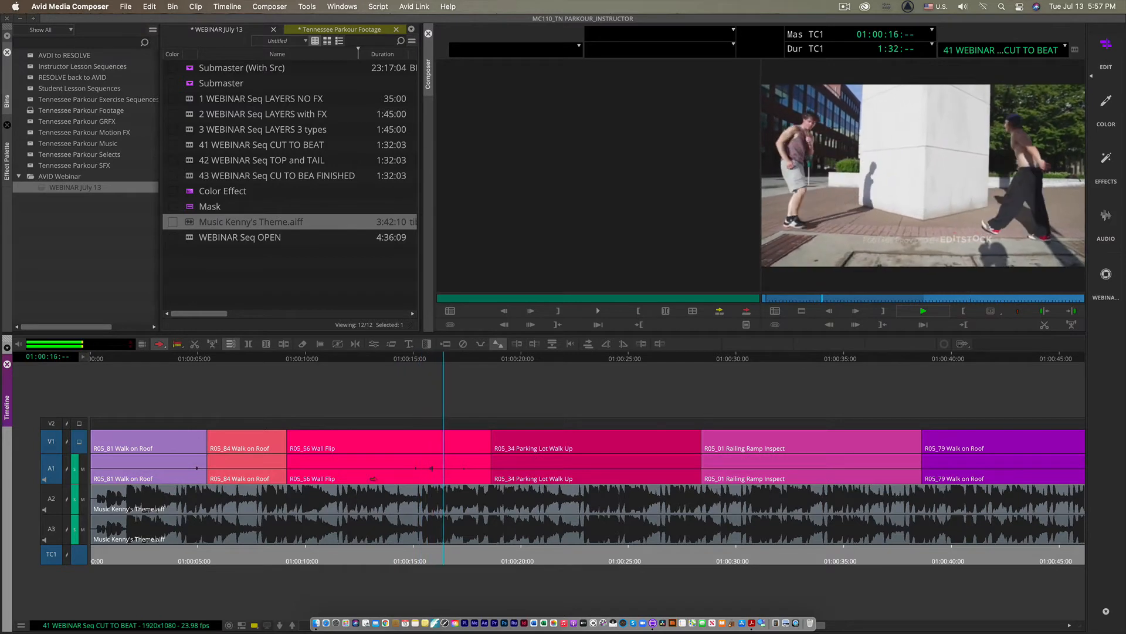
{"action": "key", "text": "space"}
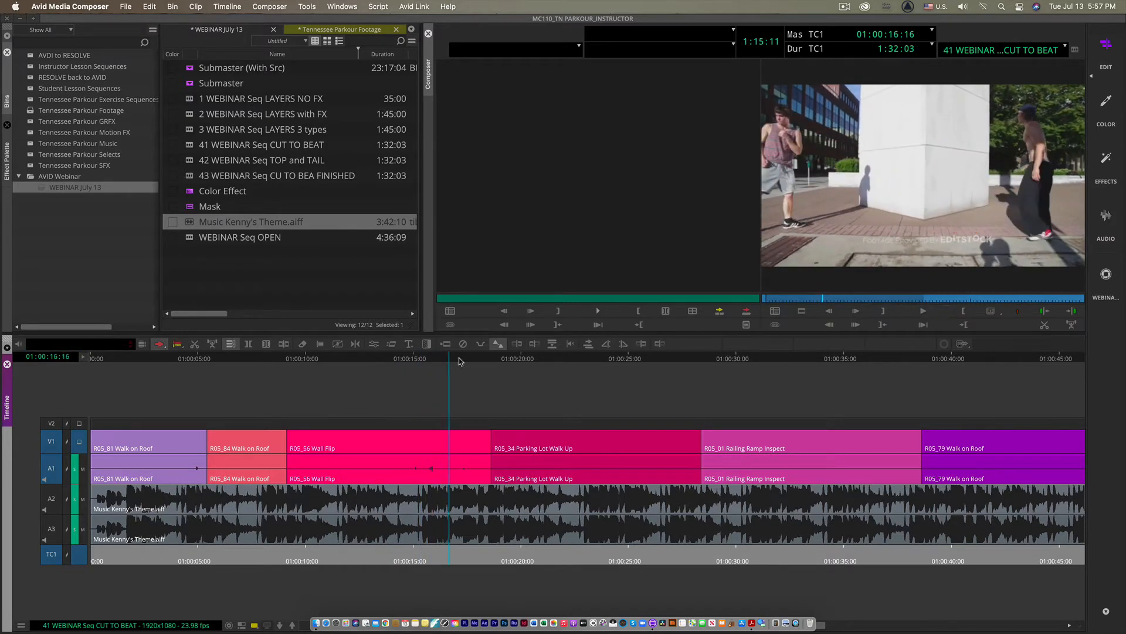
{"action": "left_click", "coordinate": [531, 345]}
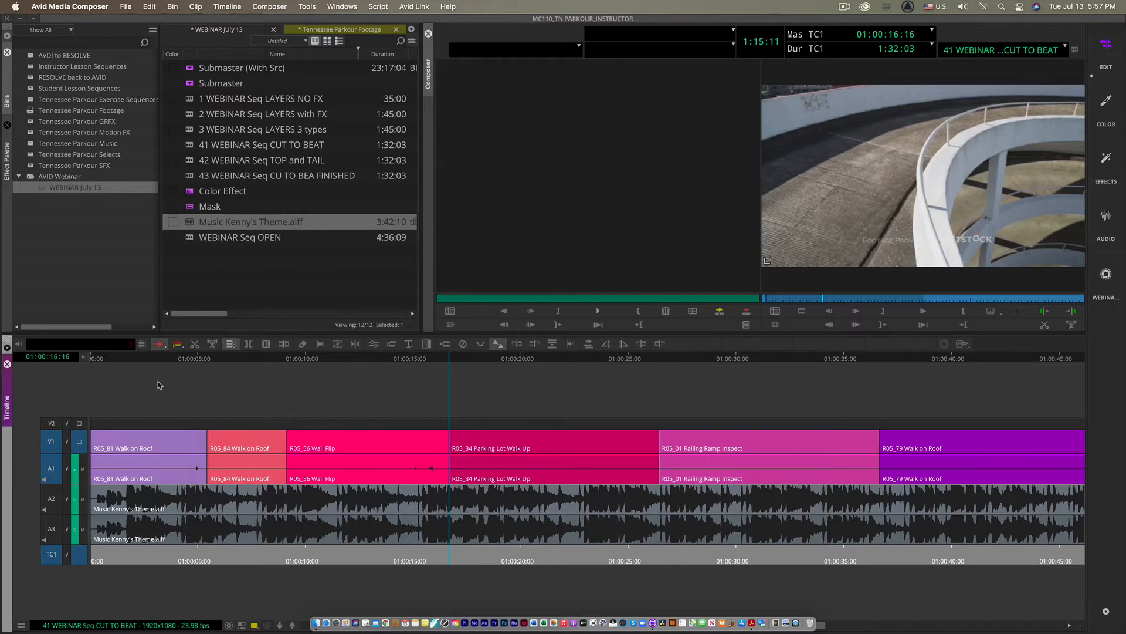
{"action": "left_click", "coordinate": [175, 360]}
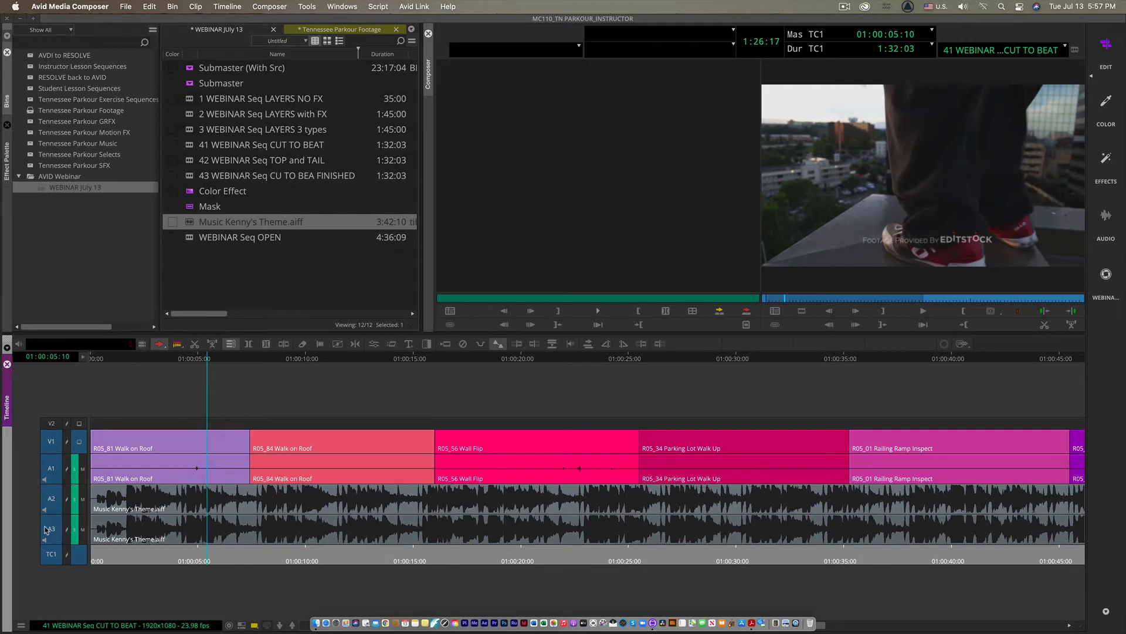
- Inspect the Default keyboard layout in the User settings for the Add Marker command, including the Shift mappings, and close the layout
{"action": "key", "text": "super+equal"}
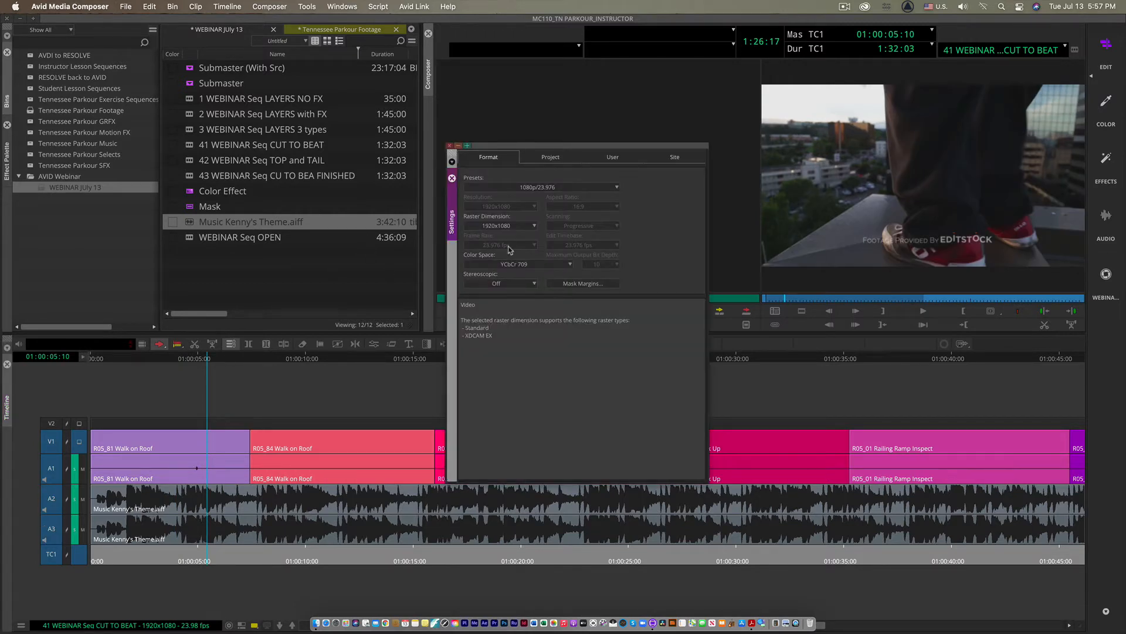
{"action": "left_click", "coordinate": [619, 156]}
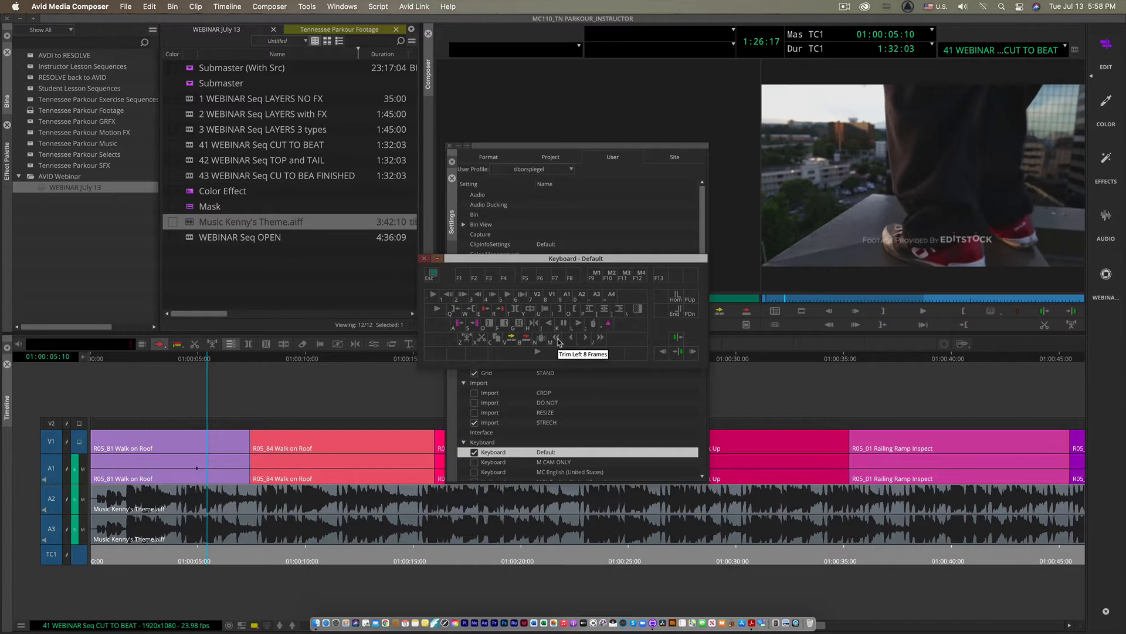
{"action": "key", "text": "shift"}
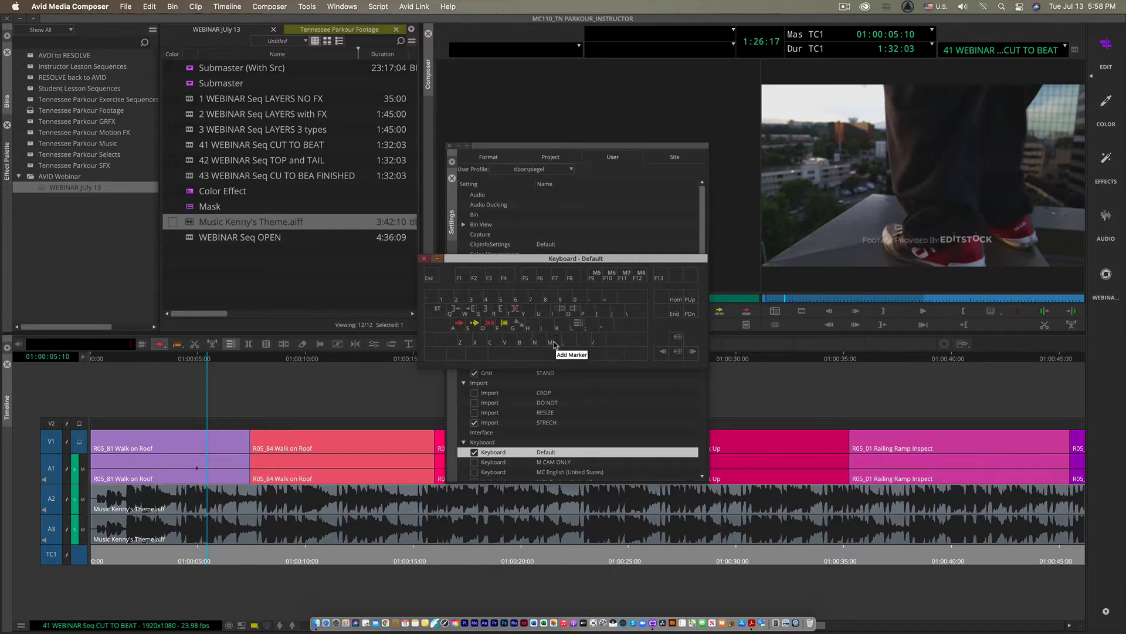
{"action": "left_click", "coordinate": [424, 258]}
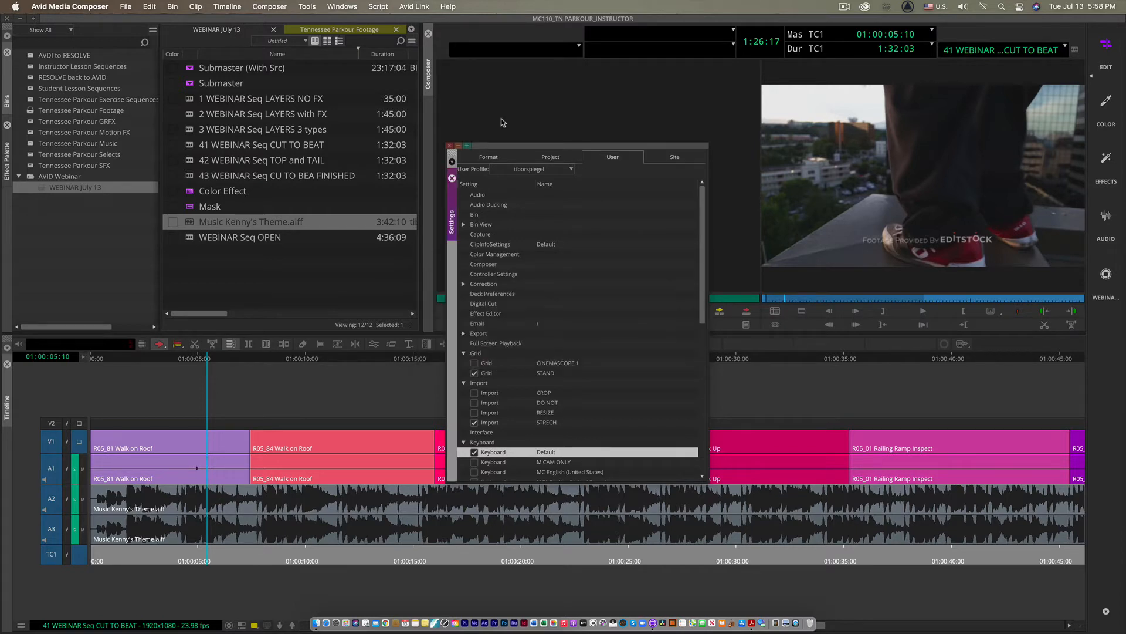
- Close the settings, return to the sequence start and hide the timeline waveforms by setting Audio Data to None
{"action": "left_click", "coordinate": [449, 145]}
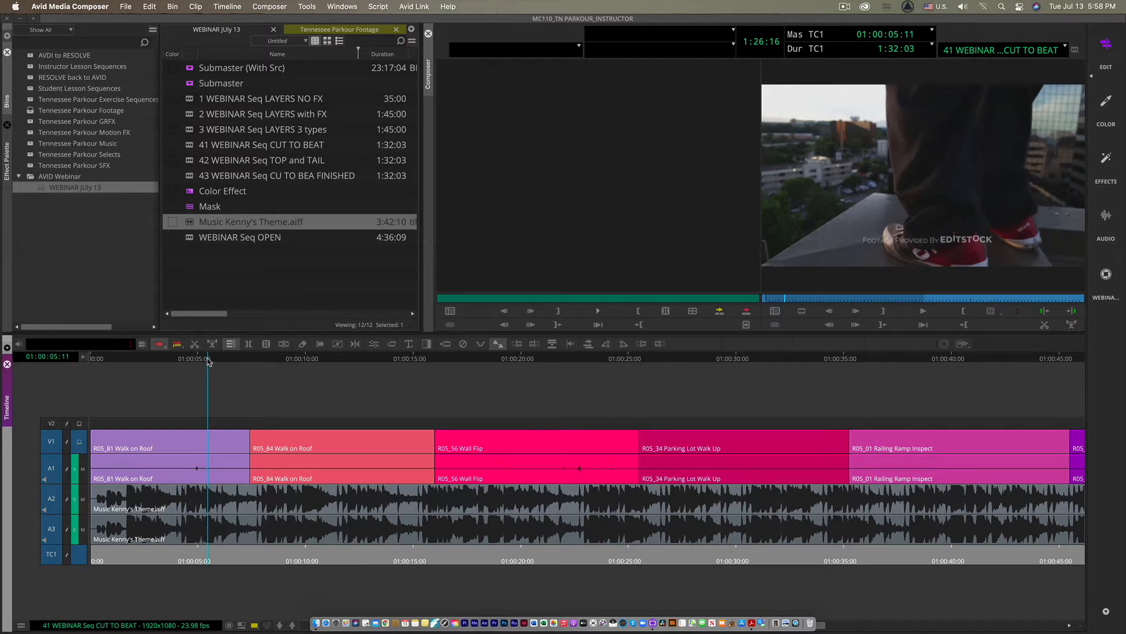
{"action": "left_click_drag", "start_coordinate": [210, 359], "coordinate": [62, 352]}
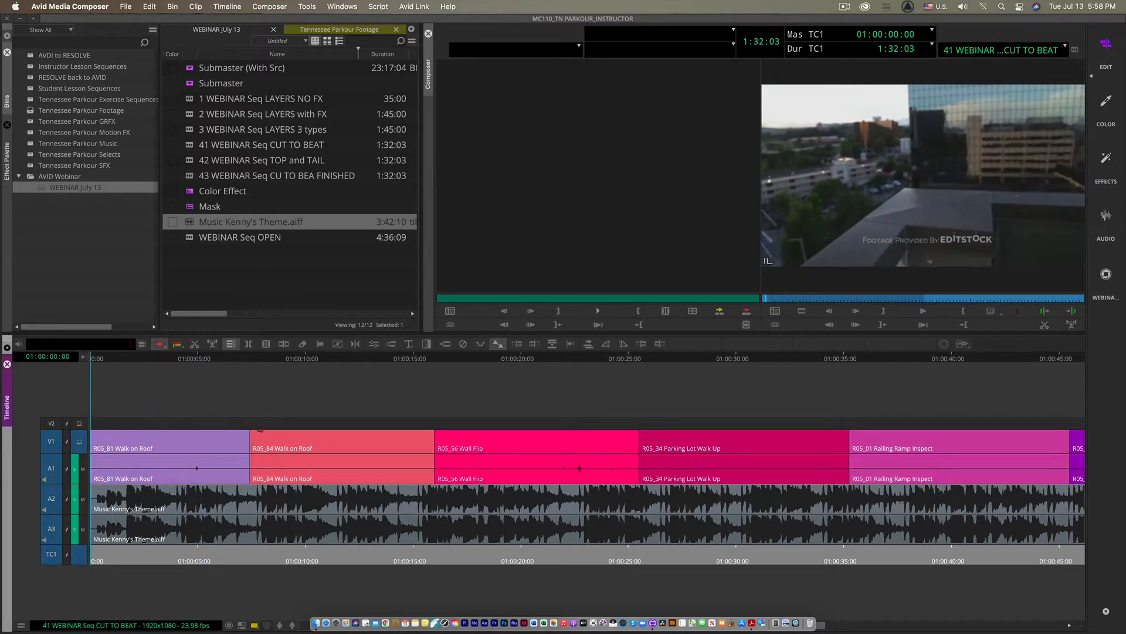
{"action": "left_click", "coordinate": [22, 626]}
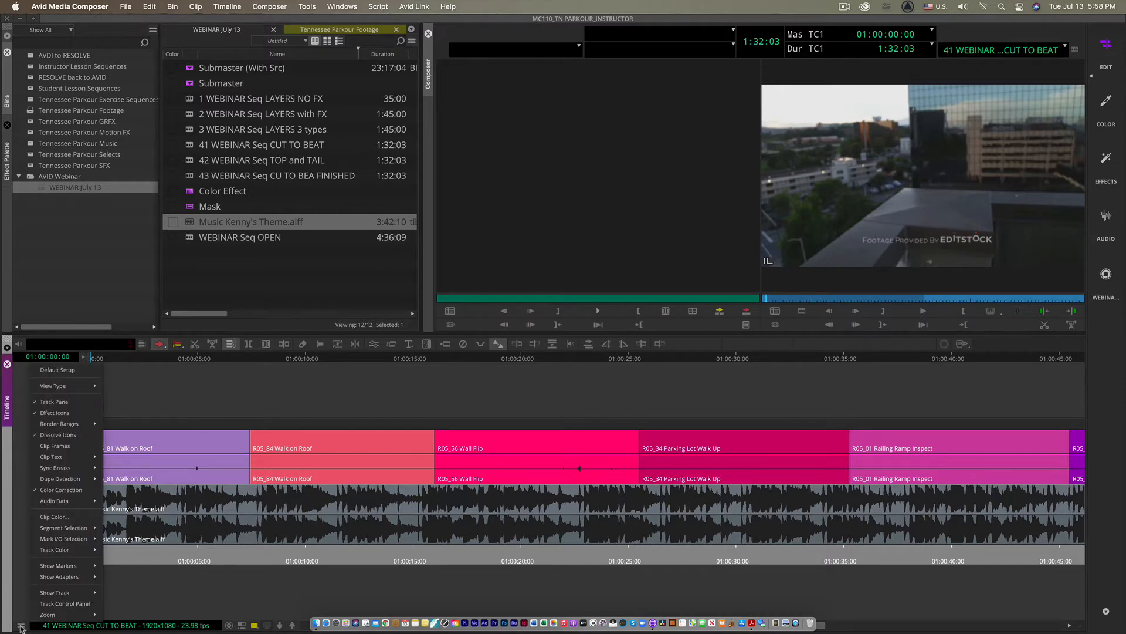
{"action": "mouse_move", "coordinate": [53, 502]}
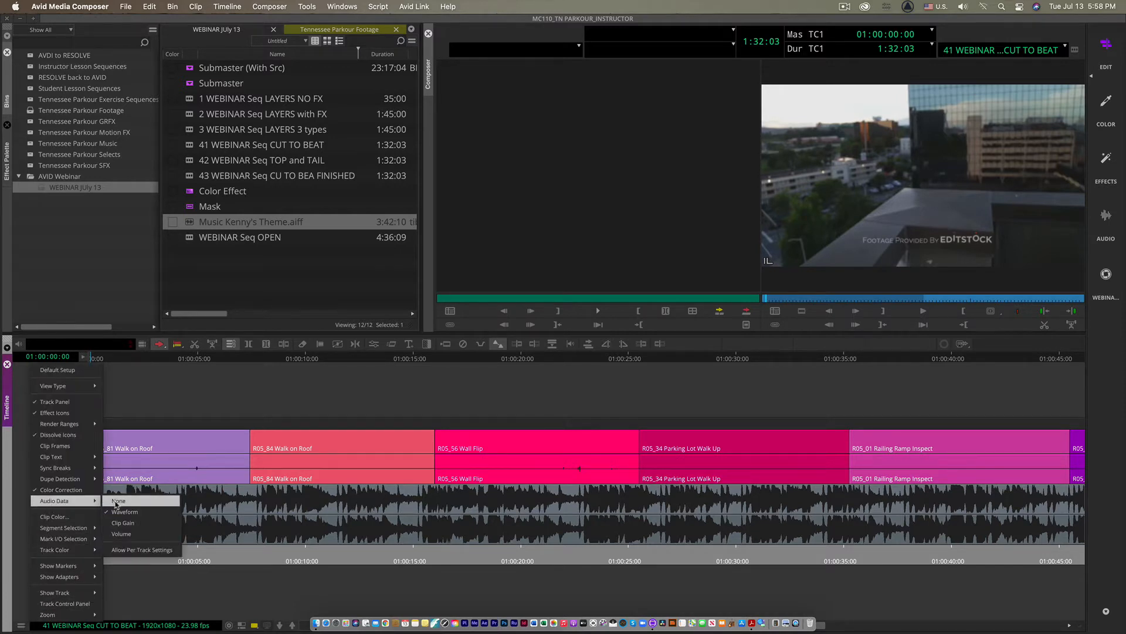
{"action": "left_click", "coordinate": [117, 501]}
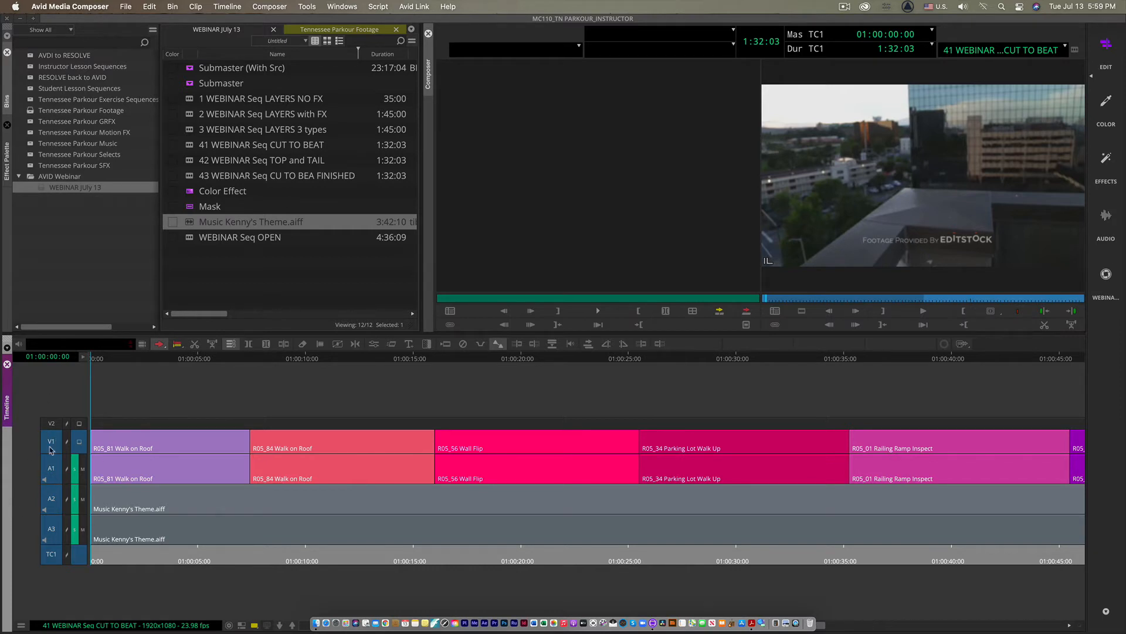
- Play the sequence from the start and add five markers on the beat to V1, up to about 01:00:16:14
{"action": "key", "text": "space"}
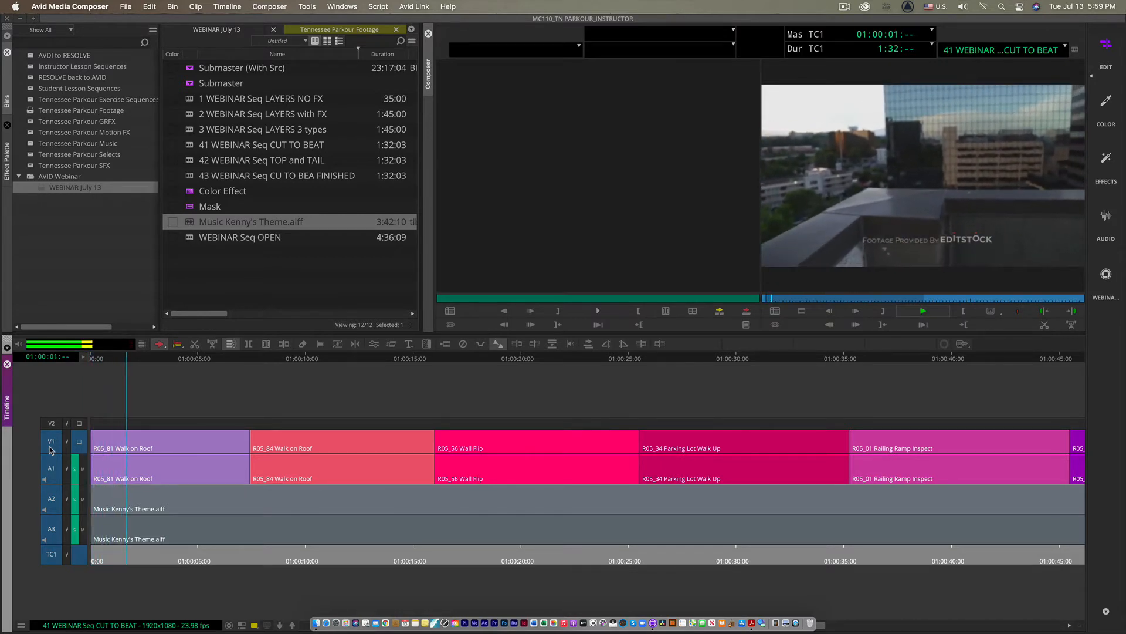
{"action": "key", "text": "F3"}
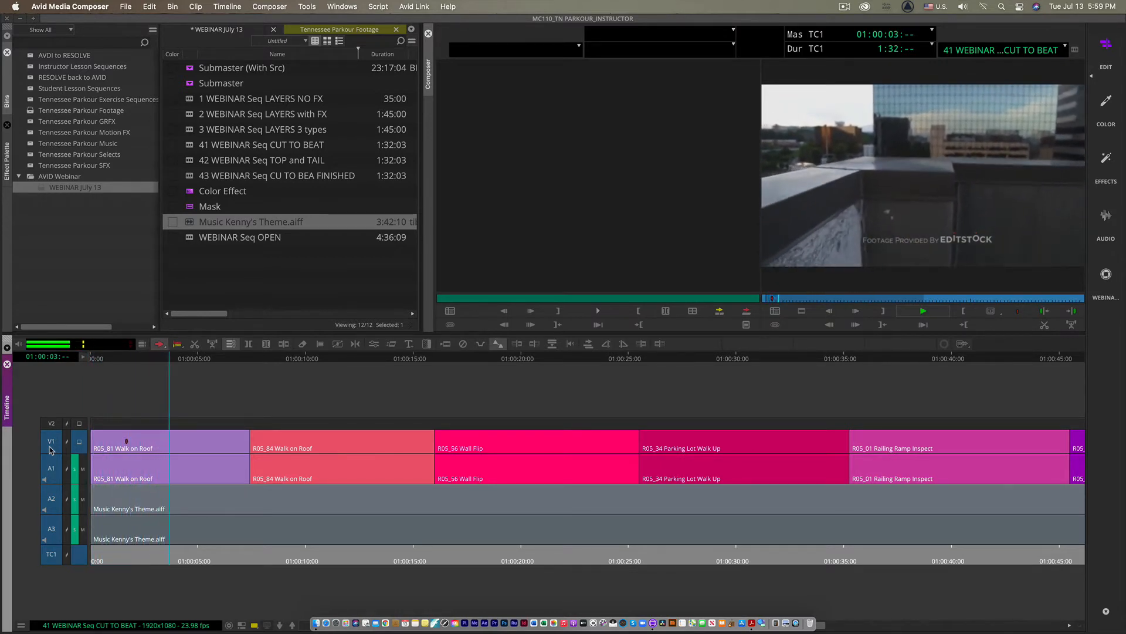
{"action": "key", "text": "F3"}
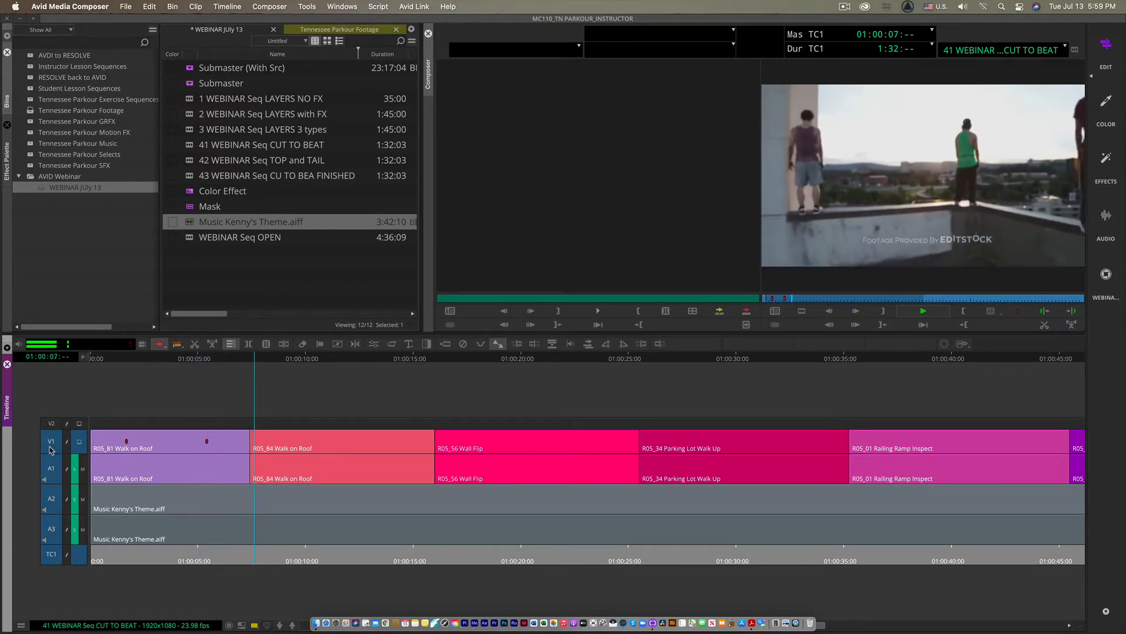
{"action": "key", "text": "F3"}
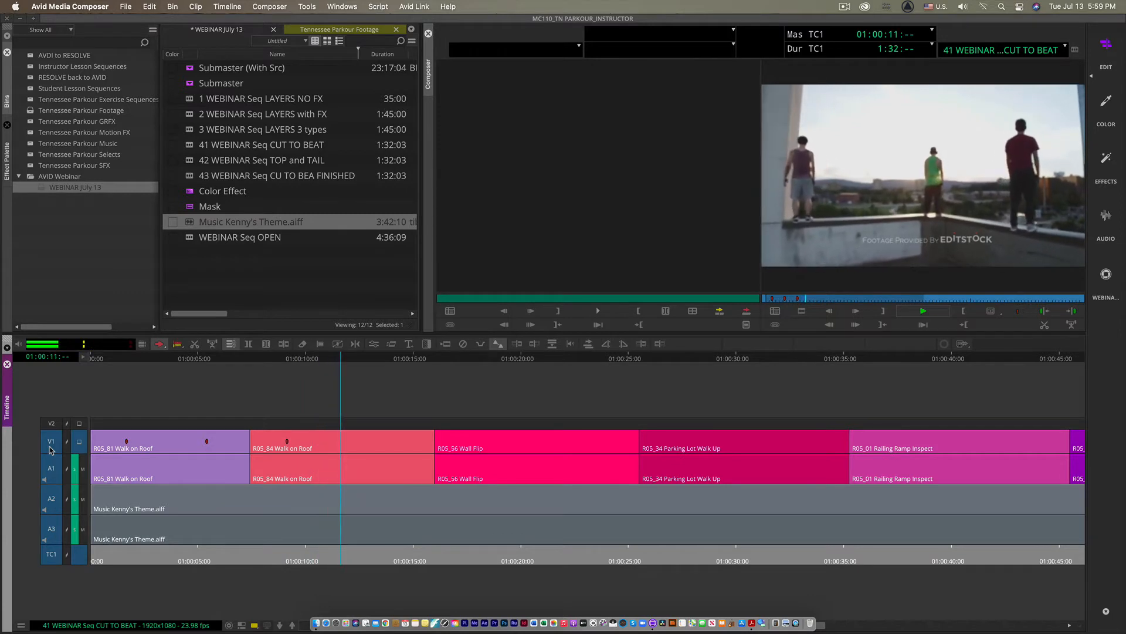
{"action": "key", "text": "F3"}
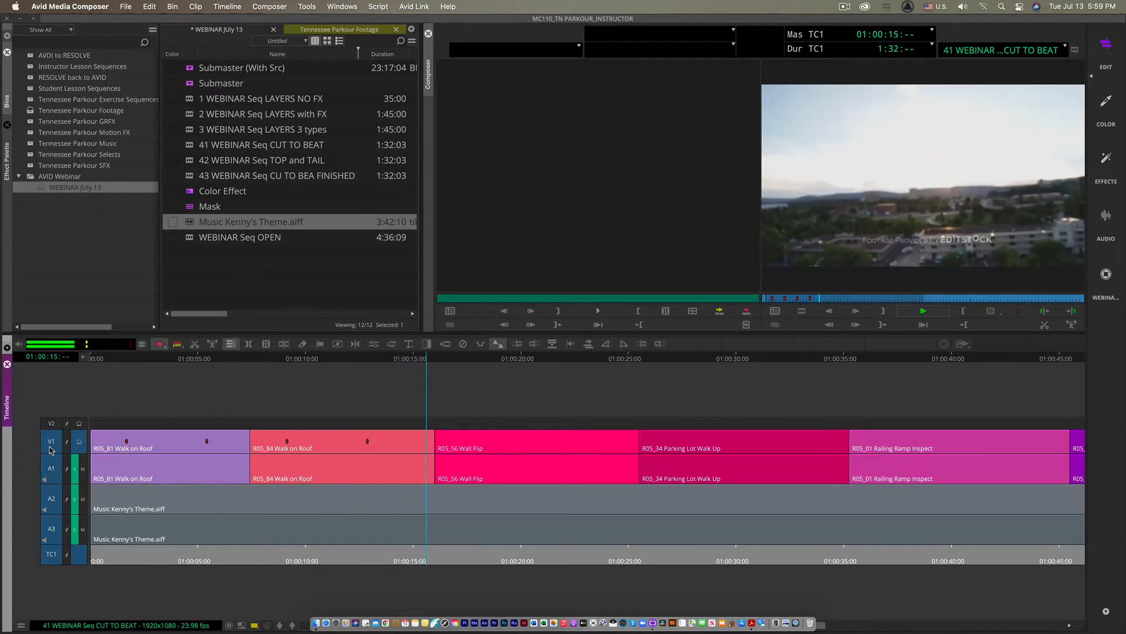
{"action": "key", "text": "F3"}
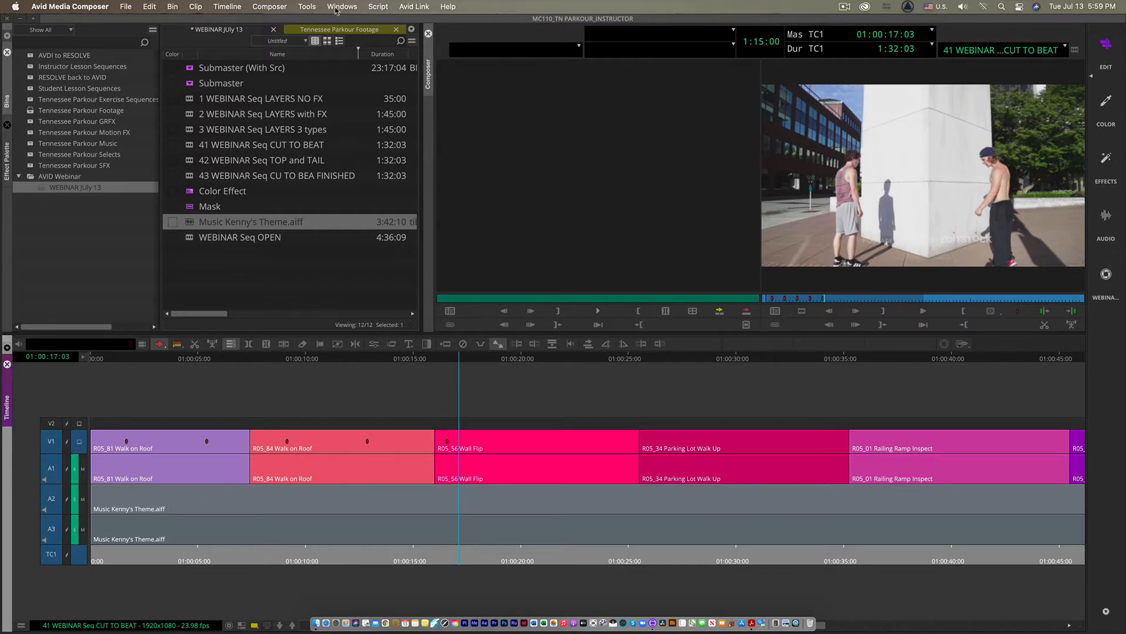
- Delete all five V1 markers from the Markers list and close the list
{"action": "left_click", "coordinate": [305, 6]}
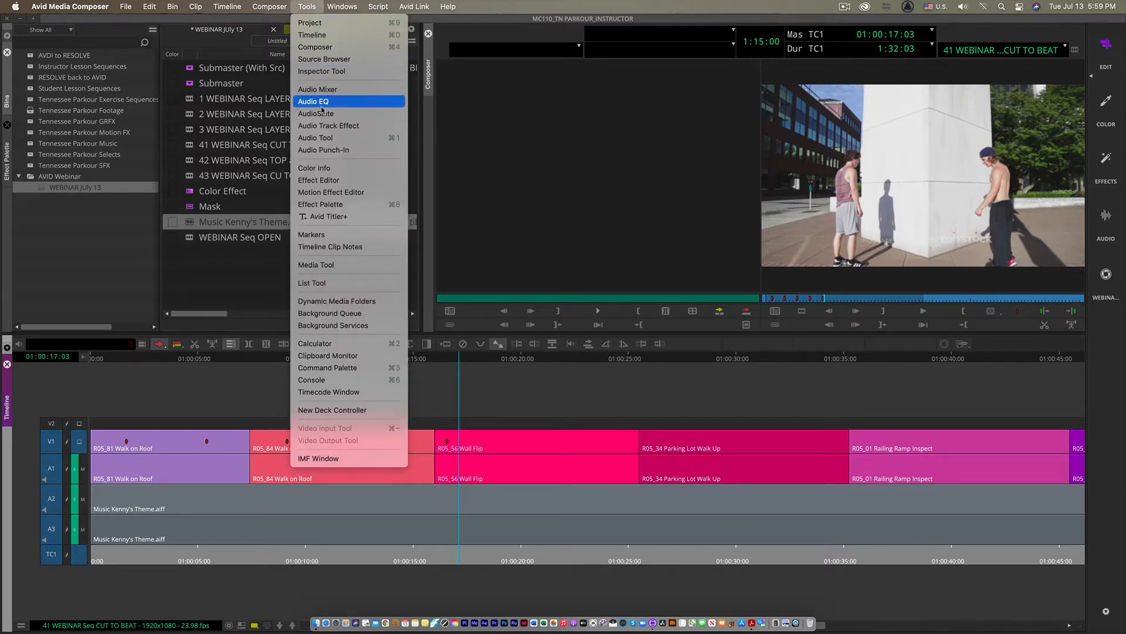
{"action": "left_click", "coordinate": [323, 234]}
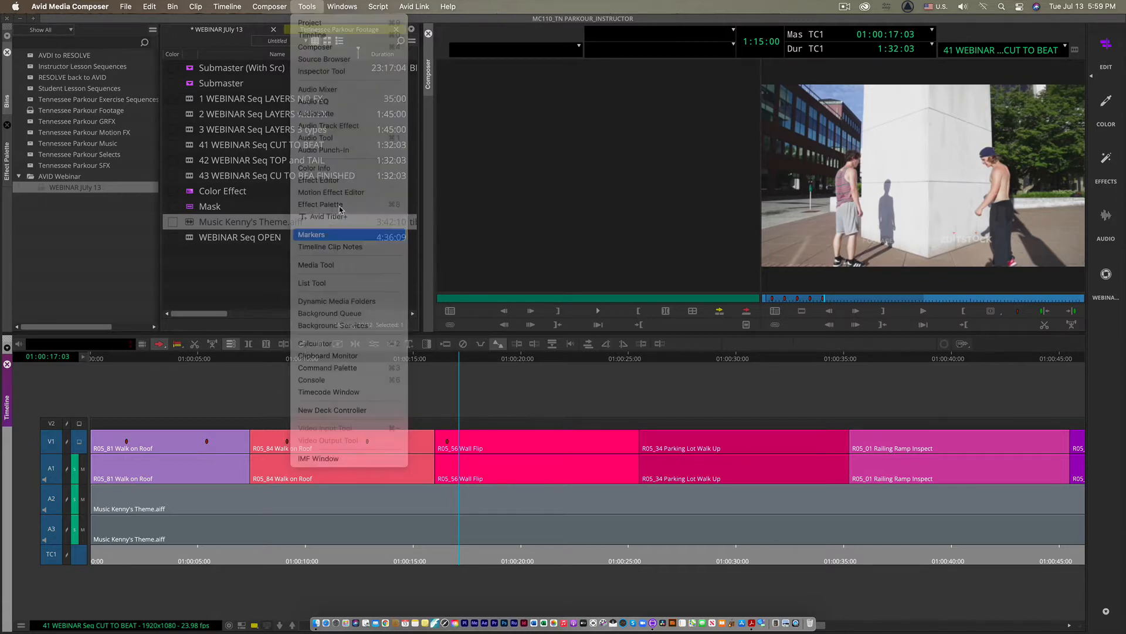
{"action": "left_click", "coordinate": [407, 245]}
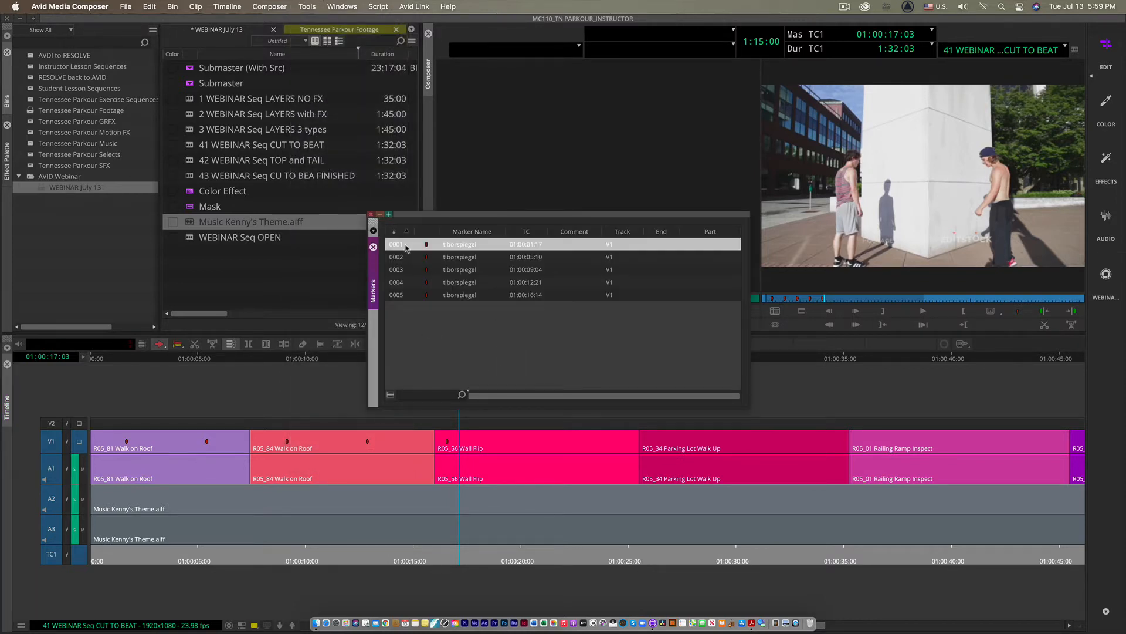
{"action": "left_click", "coordinate": [396, 298], "text": "shift"}
{"action": "key", "text": "Delete"}
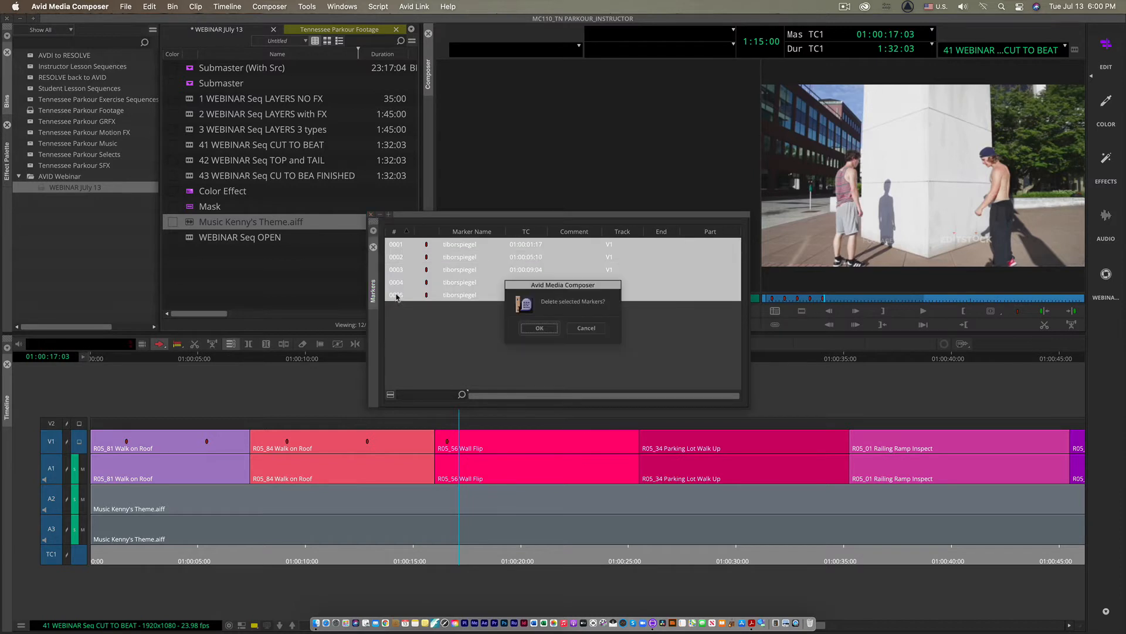
{"action": "left_click", "coordinate": [554, 333]}
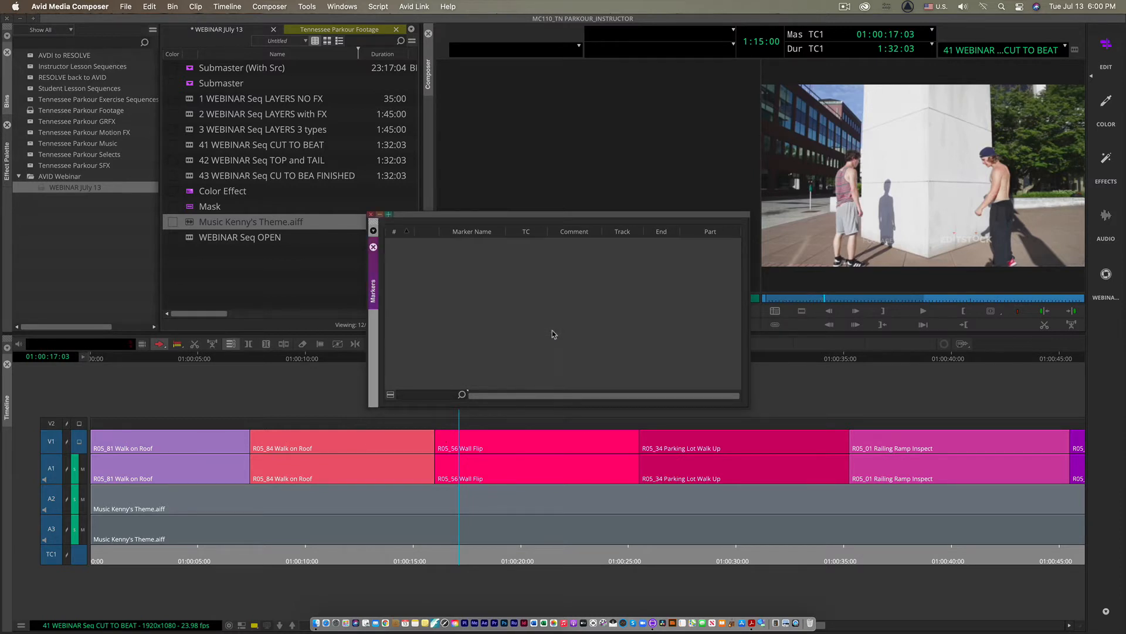
{"action": "left_click", "coordinate": [371, 214]}
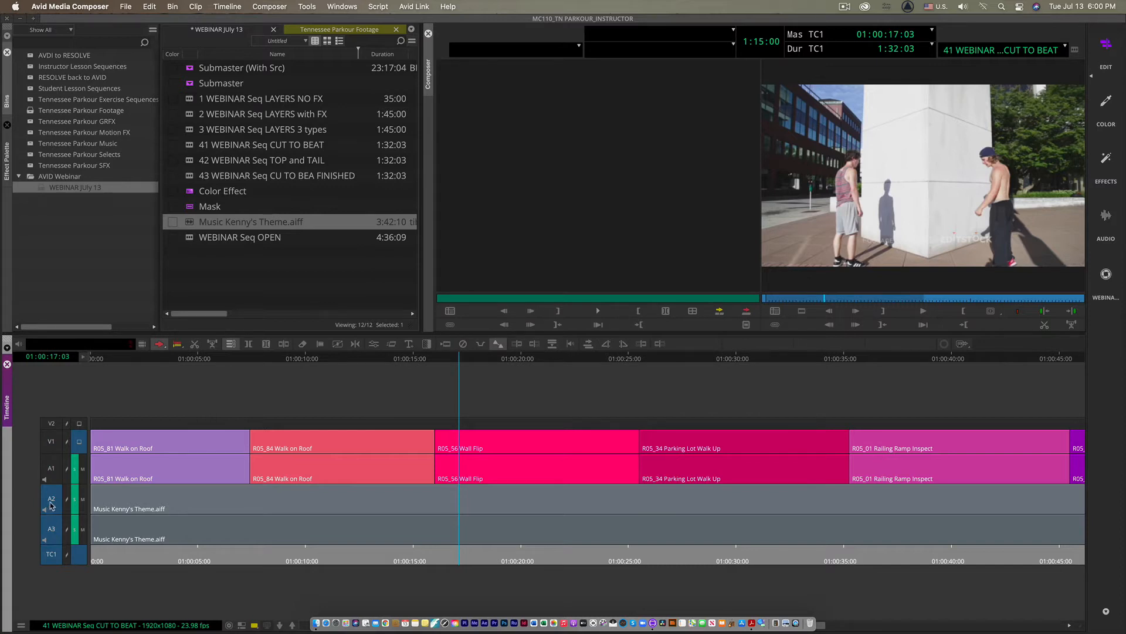
- Target music track A2 for markers, leaving V1 and A1 deselected, and return to the sequence start
{"action": "left_click", "coordinate": [56, 532]}
{"action": "left_click", "coordinate": [56, 531]}
{"action": "left_click", "coordinate": [53, 505]}
{"action": "left_click", "coordinate": [54, 529]}
{"action": "left_click", "coordinate": [54, 508]}
{"action": "left_click", "coordinate": [52, 531]}
{"action": "left_click_drag", "start_coordinate": [458, 361], "coordinate": [3, 355]}
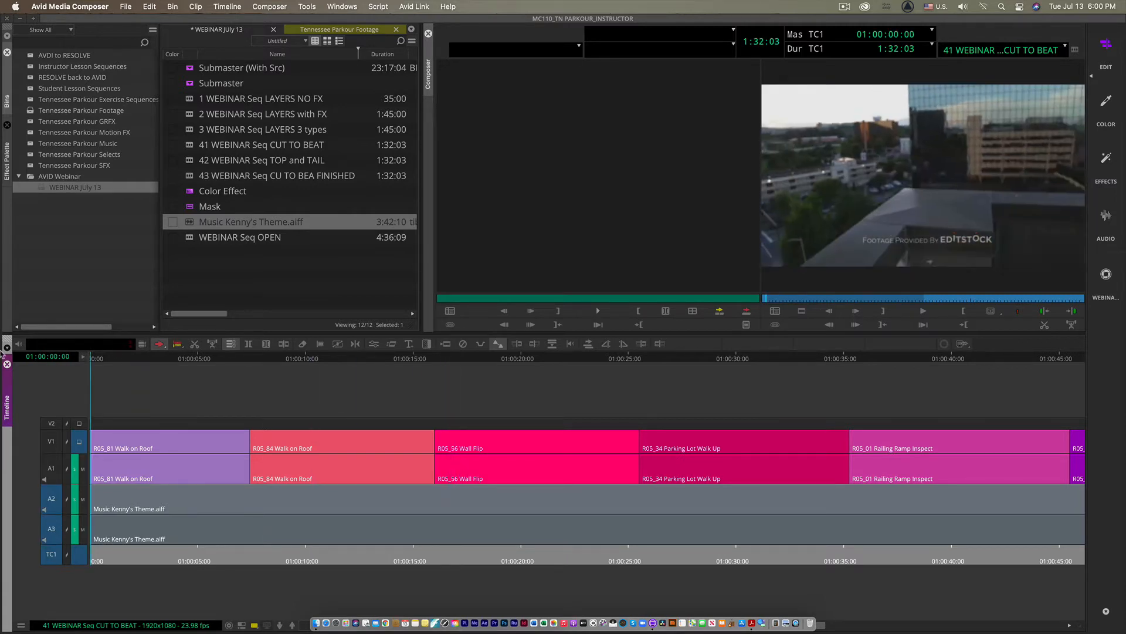
{"action": "left_click", "coordinate": [53, 533]}
{"action": "left_click", "coordinate": [53, 502]}
{"action": "left_click", "coordinate": [51, 533]}
{"action": "left_click", "coordinate": [51, 503]}
- Add three markers on the beat to A2 during playback up to about 01:00:09, and undo them all
{"action": "key", "text": "space"}
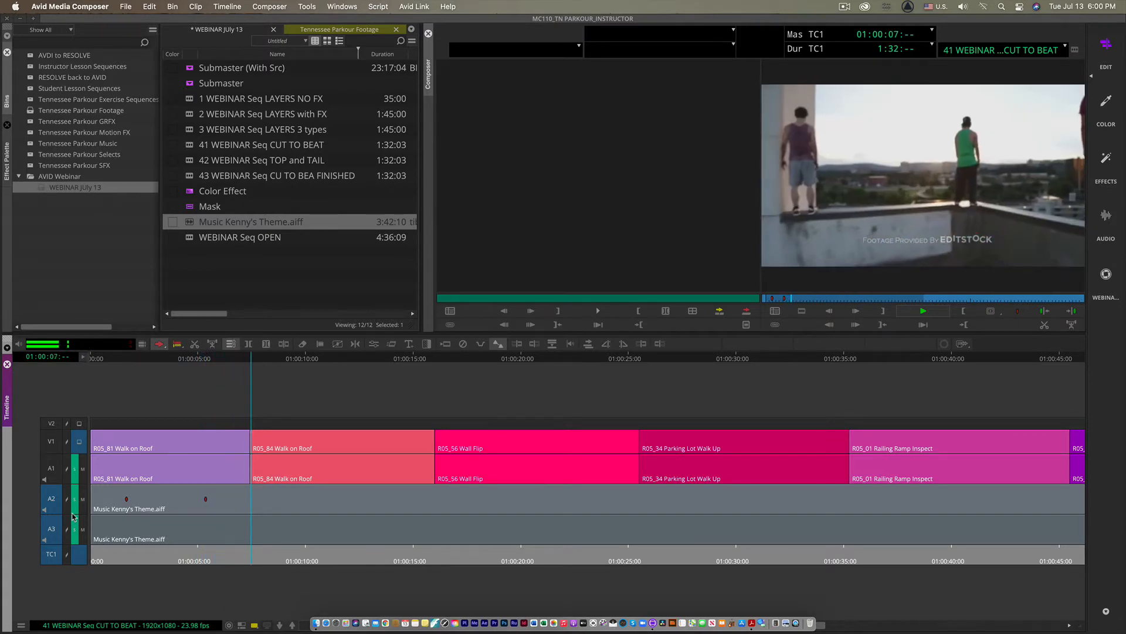
{"action": "key", "text": "F5"}
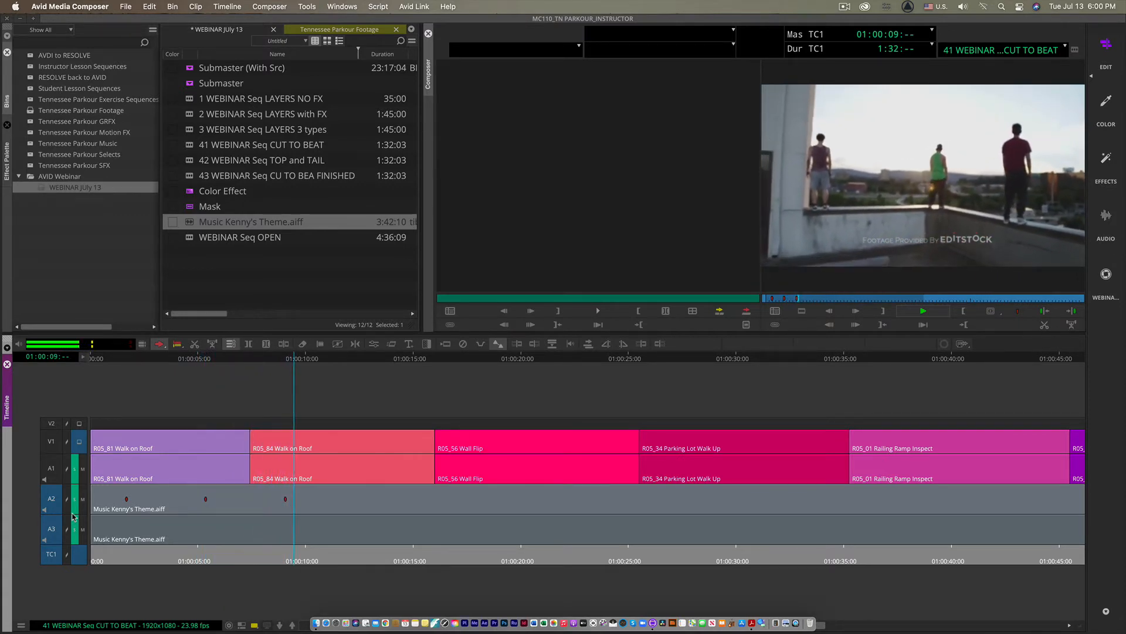
{"action": "key", "text": "space"}
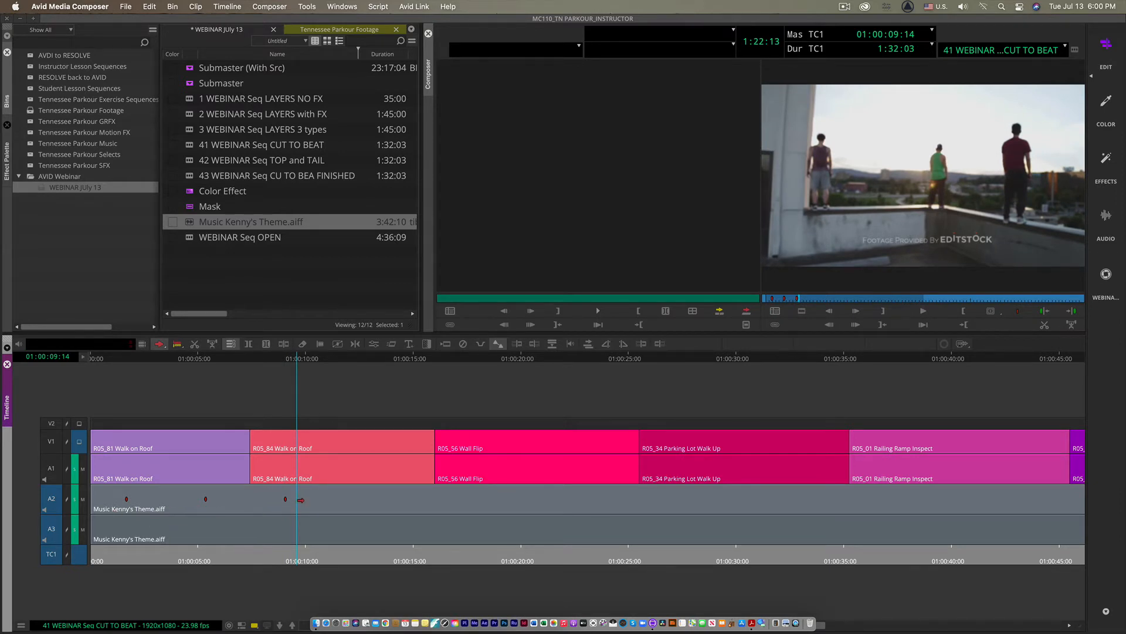
{"action": "key", "text": "super+z"}
{"action": "key", "text": "super+z"}
{"action": "key", "text": "super+z"}
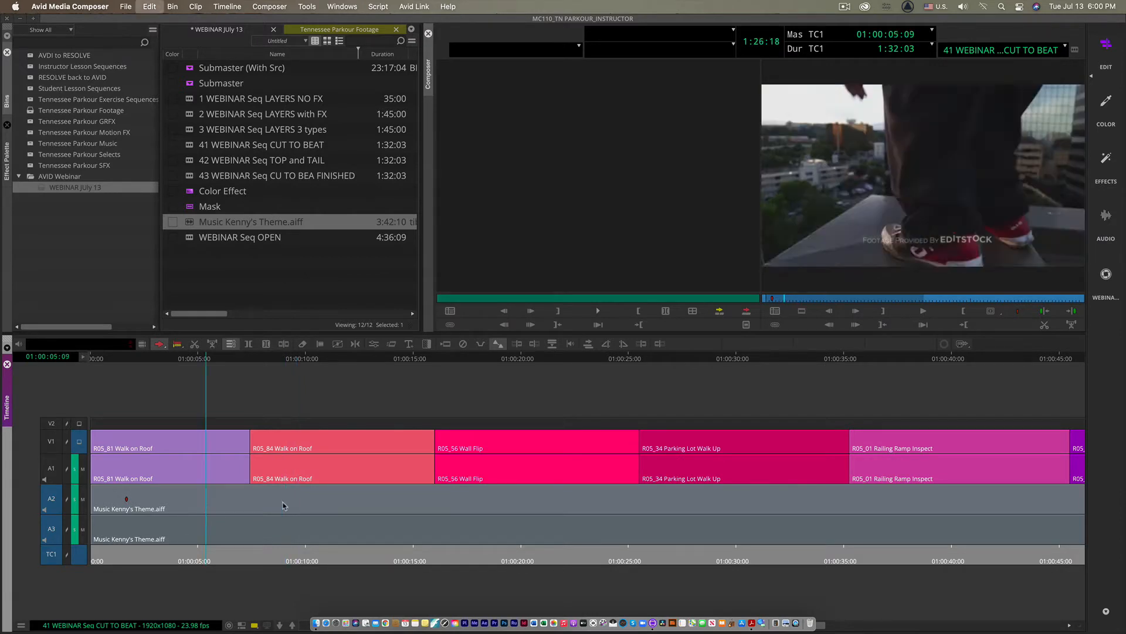
- Target only the TC1 timecode track for markers and return to the sequence start
{"action": "left_click", "coordinate": [50, 537]}
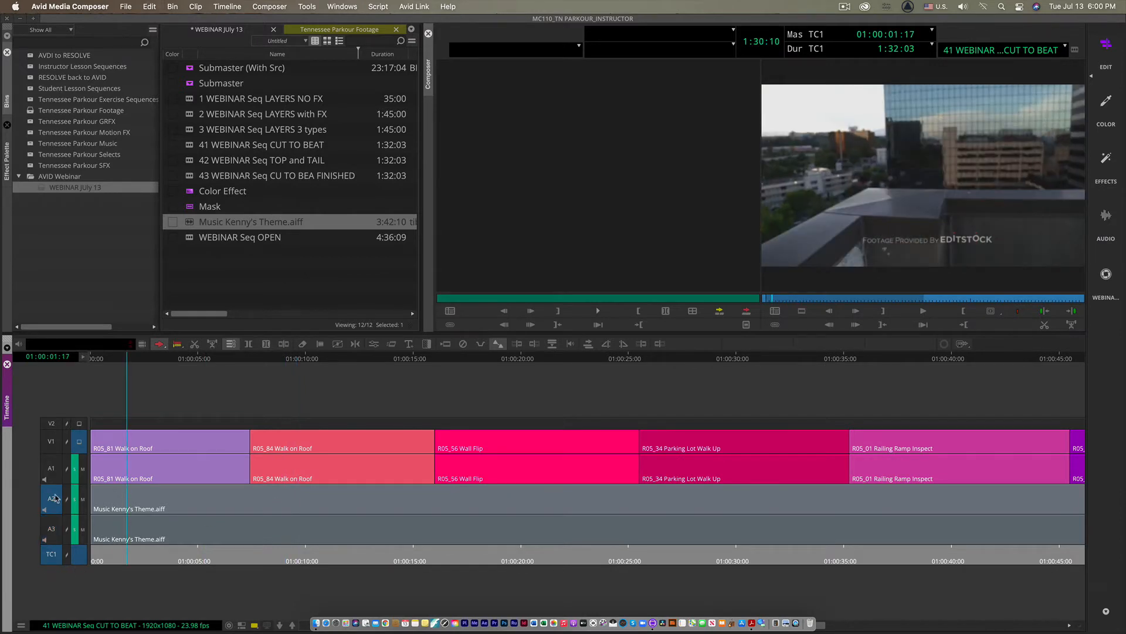
{"action": "left_click", "coordinate": [57, 498]}
{"action": "key", "text": "super+a"}
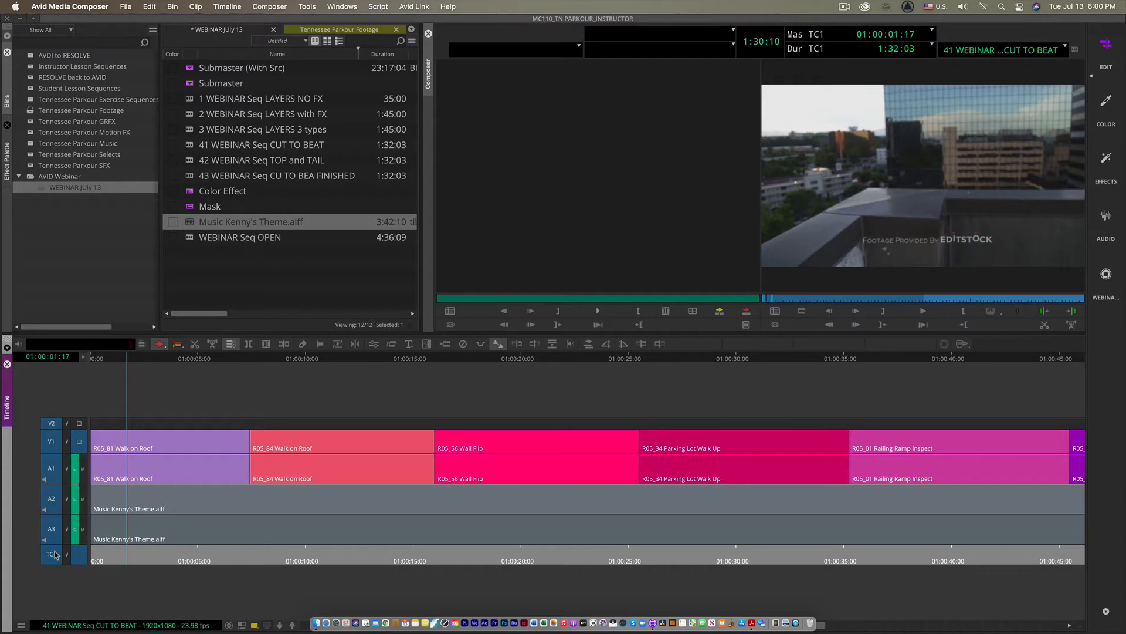
{"action": "key", "text": "super+shift+a"}
{"action": "left_click", "coordinate": [52, 554]}
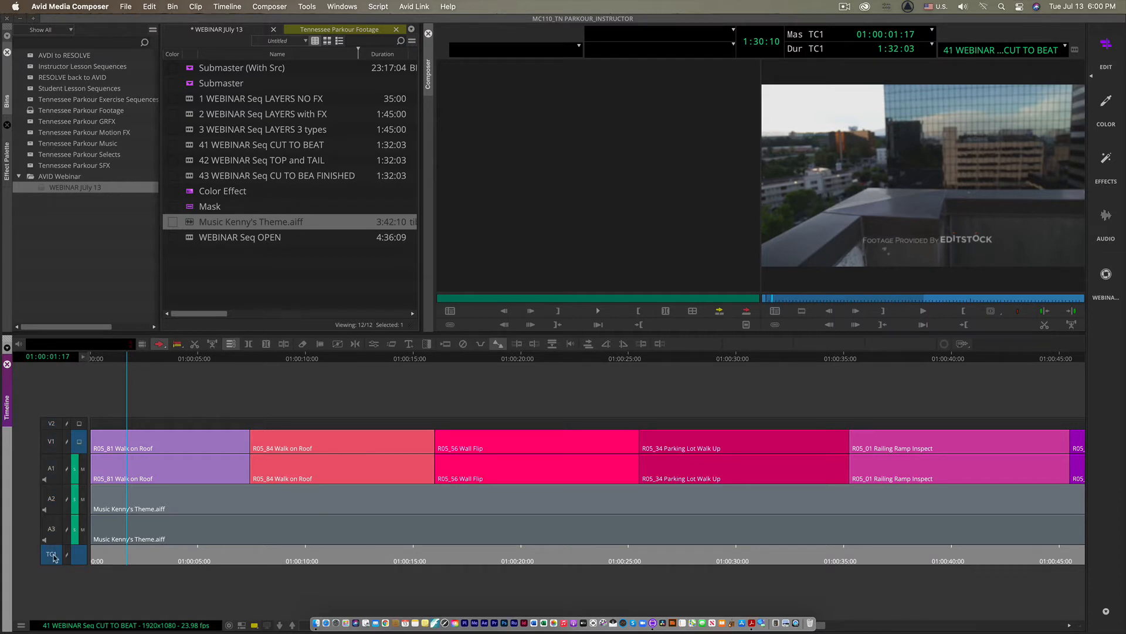
{"action": "left_click", "coordinate": [763, 298]}
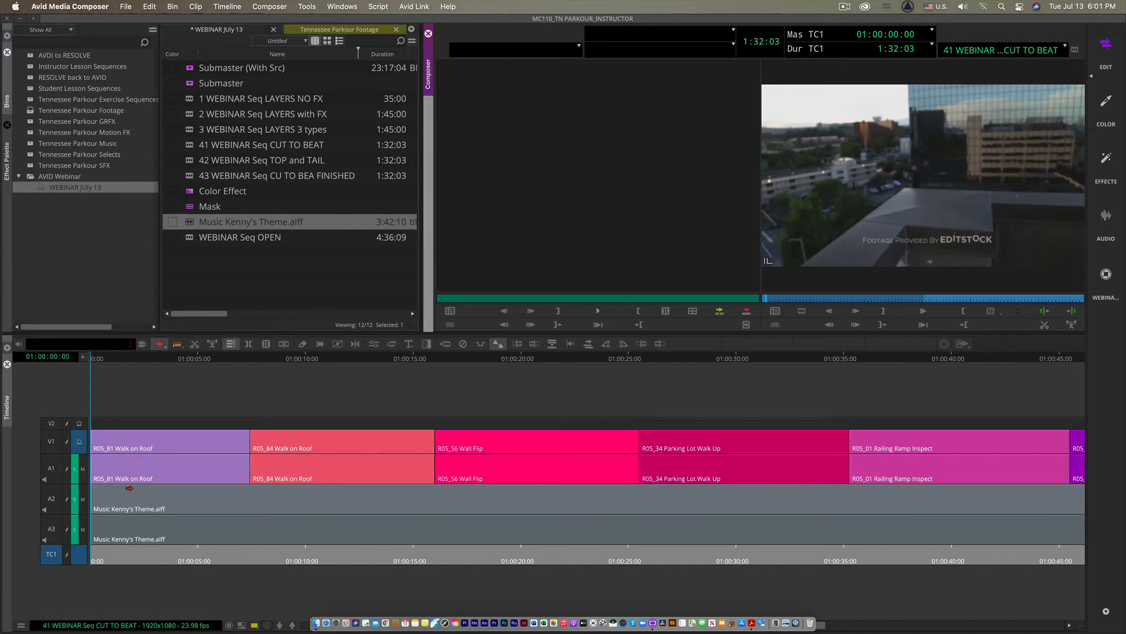
- Play the sequence and add seven markers on the beat to TC1, stopping at 01:00:24:14
{"action": "key", "text": "space"}
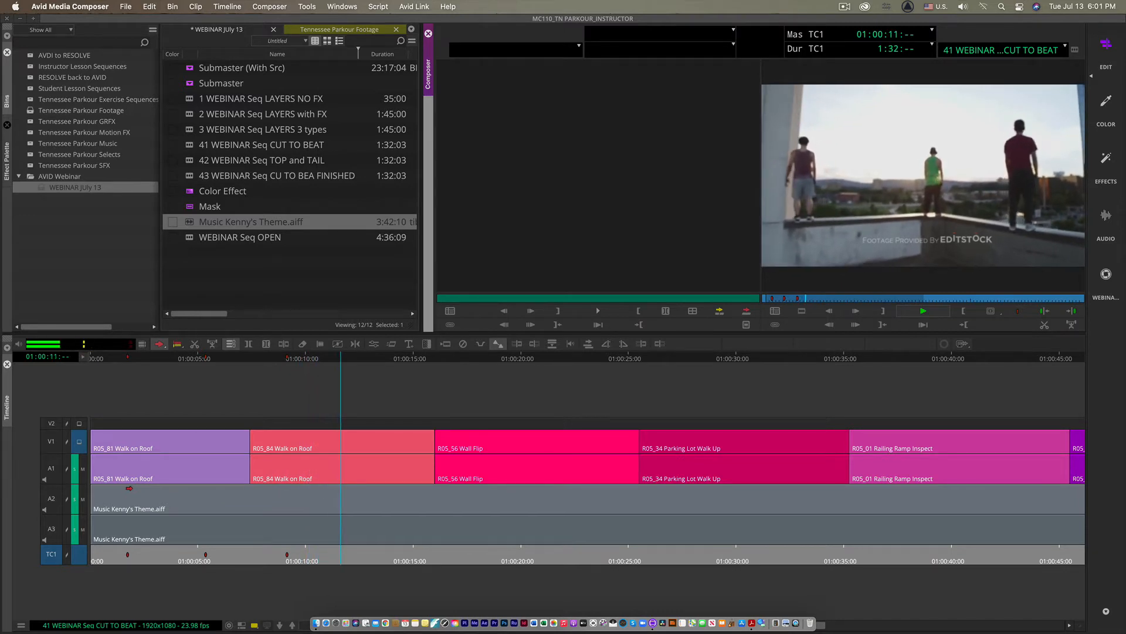
{"action": "key", "text": "F3"}
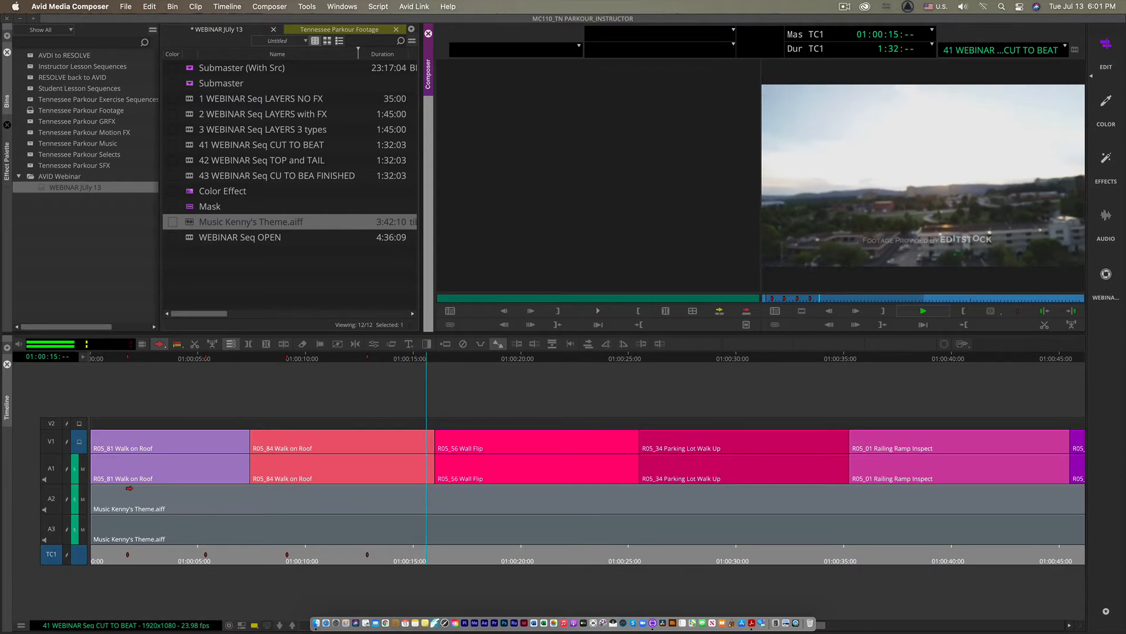
{"action": "key", "text": "F3"}
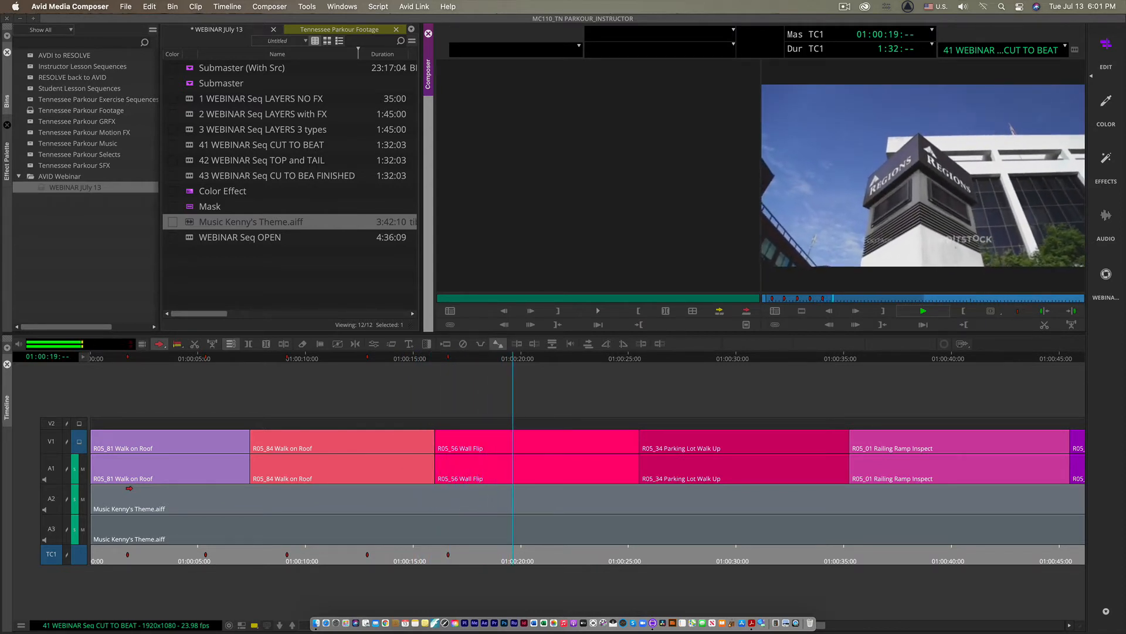
{"action": "key", "text": "F3"}
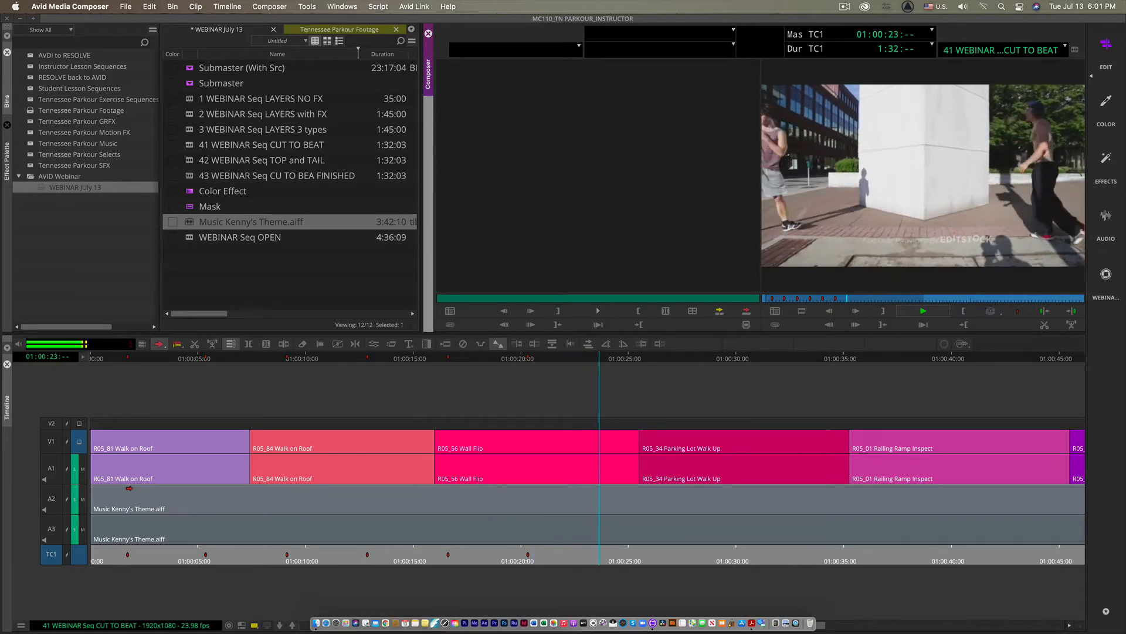
{"action": "key", "text": "F3"}
{"action": "key", "text": "space"}
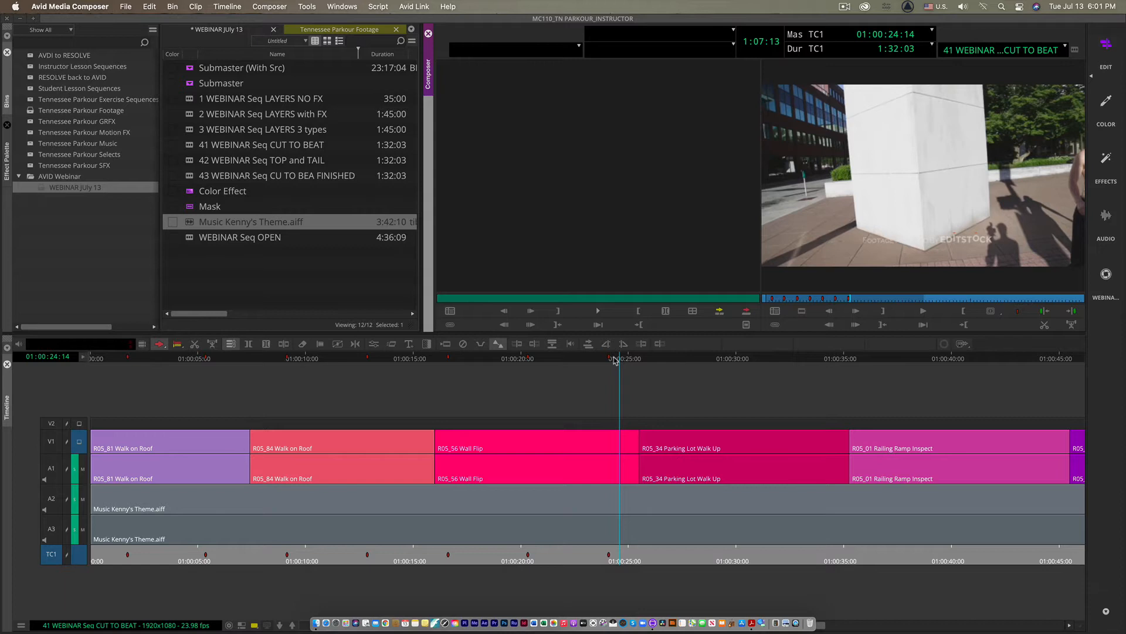
- Look up the Go to Next Marker command in the Default keyboard layout of the User settings, and close the settings
{"action": "key", "text": "super+comma"}
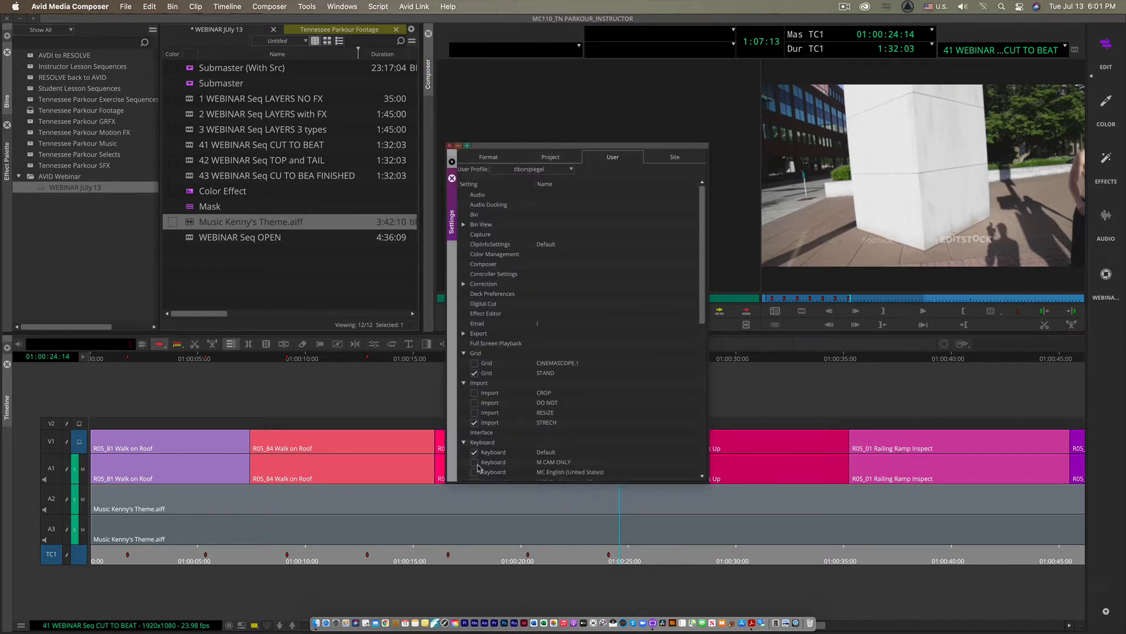
{"action": "double_click", "coordinate": [493, 455]}
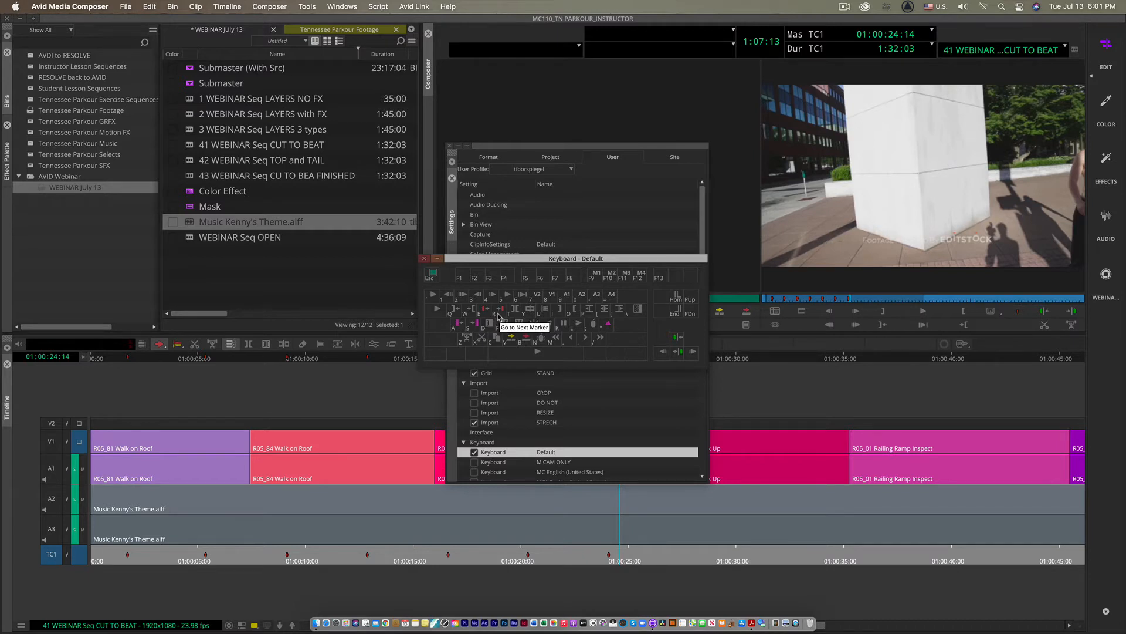
{"action": "left_click", "coordinate": [425, 259]}
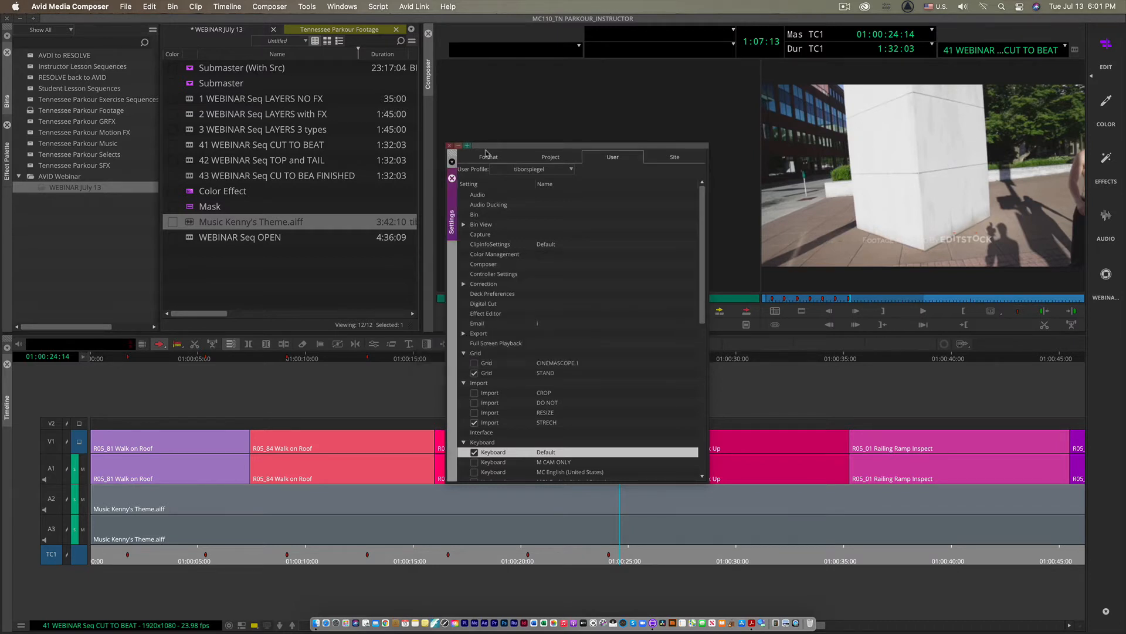
{"action": "left_click", "coordinate": [450, 145]}
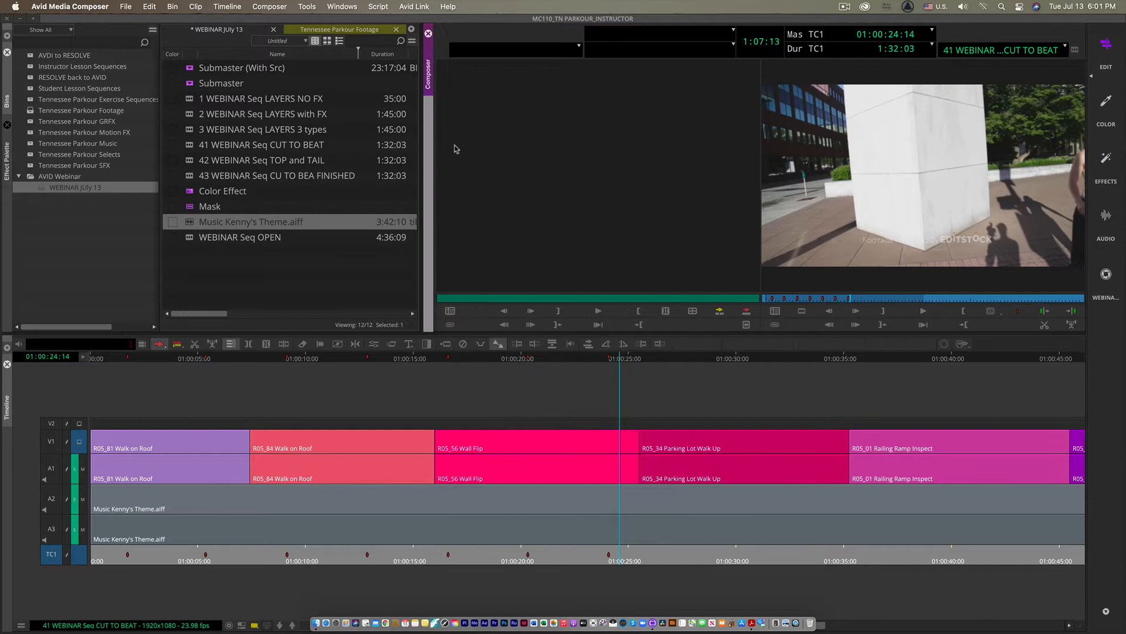
- Step back and forth through the TC1 beat markers between 01:00:01:18 and 01:00:20:08, finishing on the first marker
{"action": "left_click", "coordinate": [397, 358]}
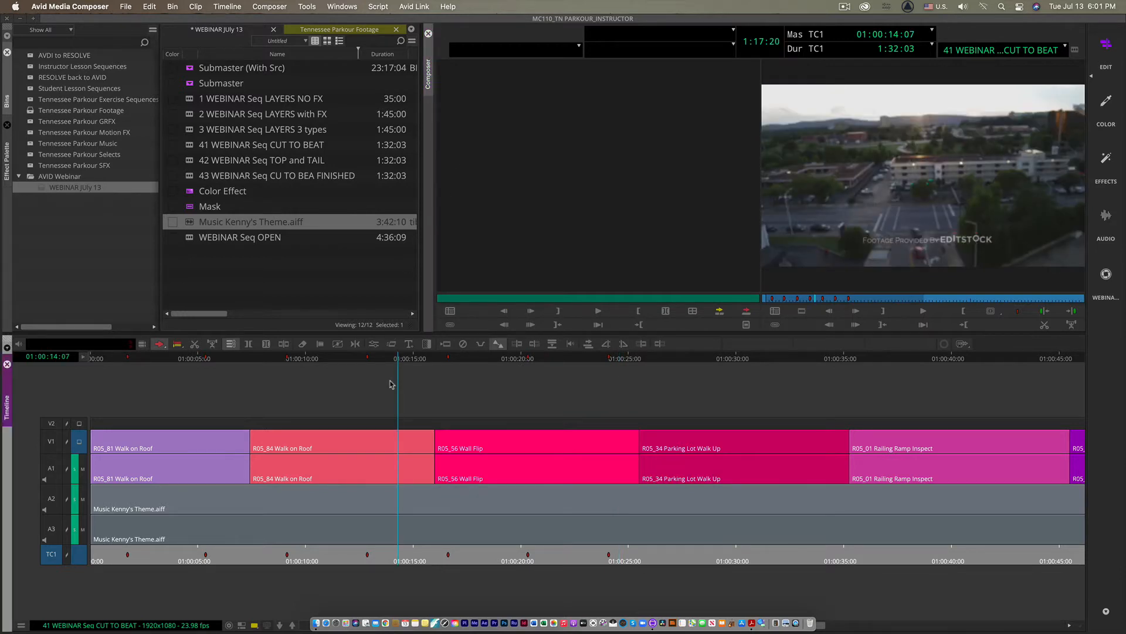
{"action": "key", "text": "Up"}
{"action": "key", "text": "Up"}
{"action": "key", "text": "Up"}
{"action": "key", "text": "Up"}
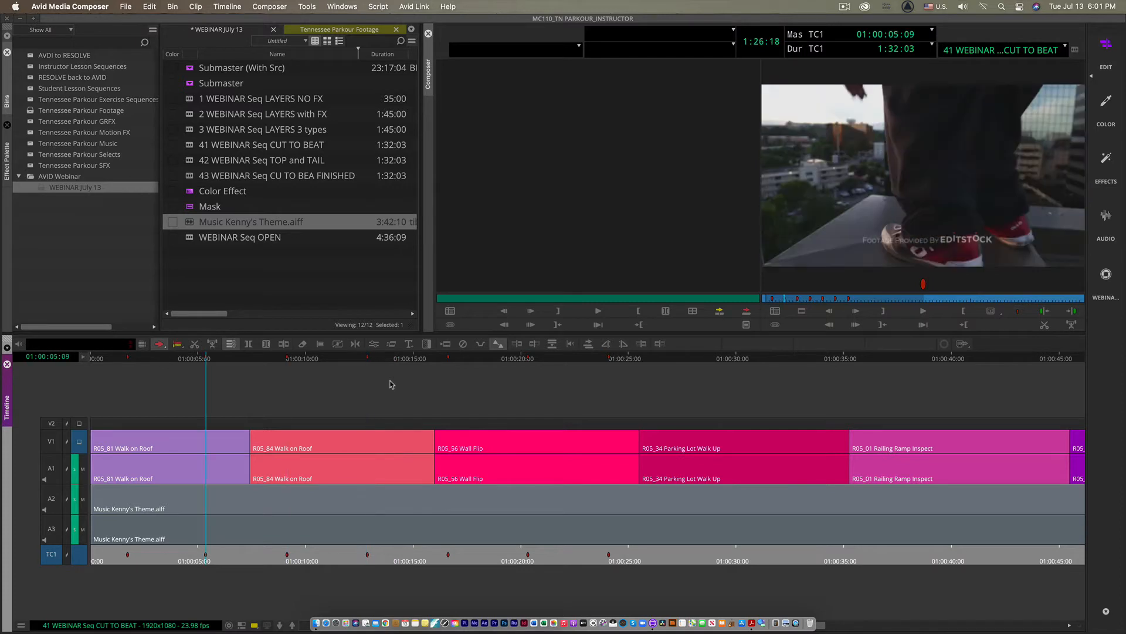
{"action": "key", "text": "Down"}
{"action": "key", "text": "Down"}
{"action": "key", "text": "Down"}
{"action": "key", "text": "Down"}
{"action": "key", "text": "Down"}
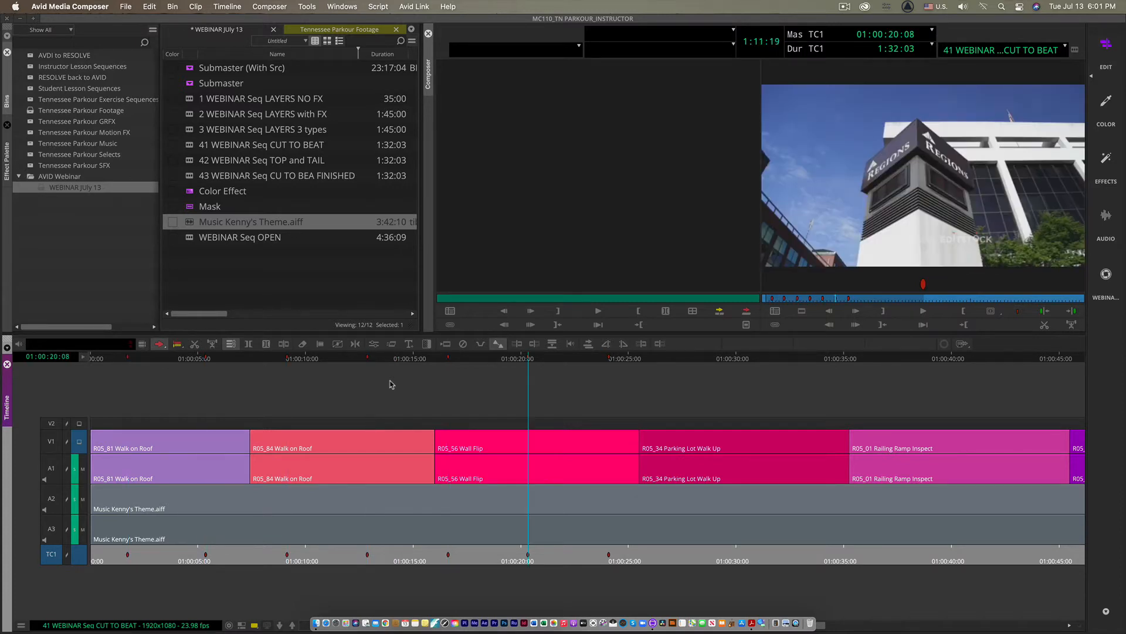
{"action": "key", "text": "Up"}
{"action": "key", "text": "Up"}
{"action": "key", "text": "Up"}
{"action": "key", "text": "Up"}
{"action": "key", "text": "Up"}
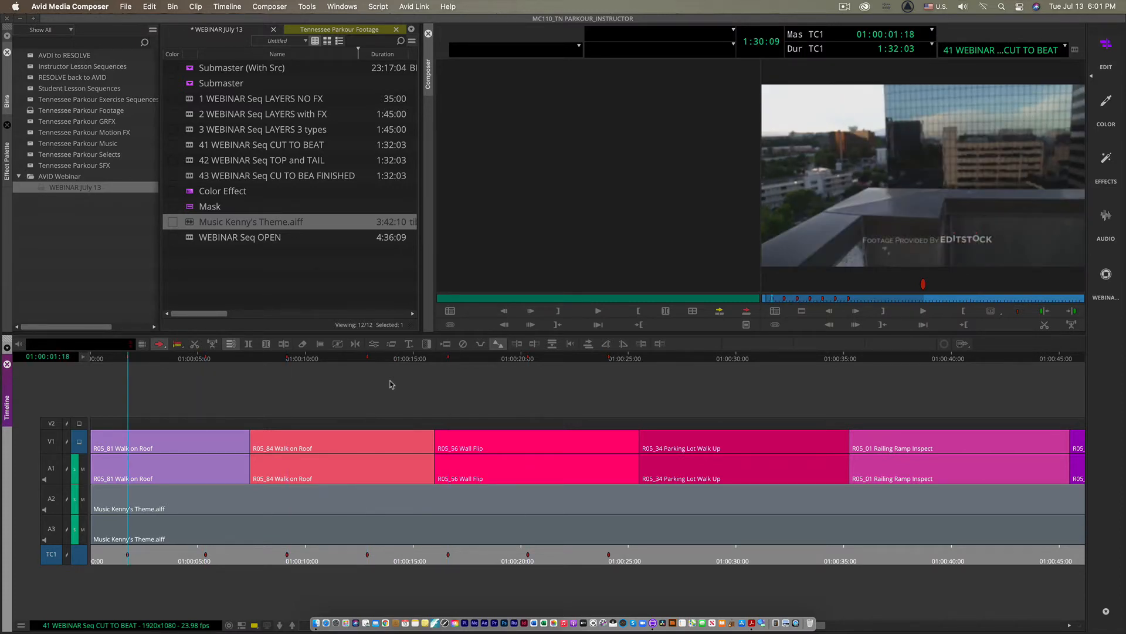
- Tail-trim the first six clips in turn to the successive TC1 markers from 01:00:05:09 to 01:00:24:02
{"action": "key", "text": "Down"}
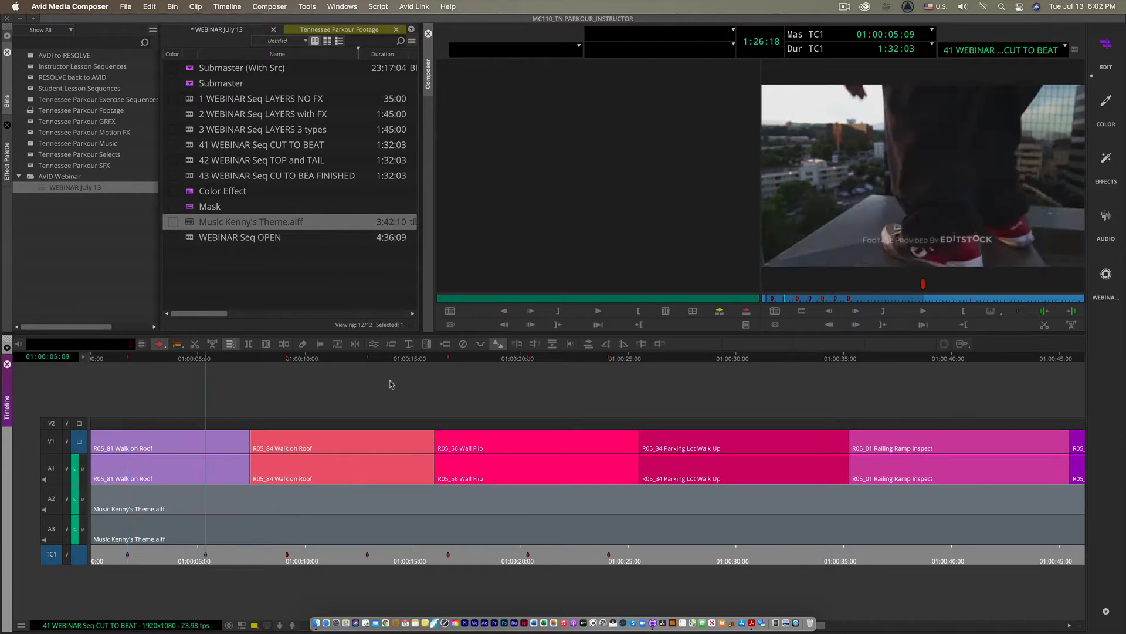
{"action": "key", "text": "Down"}
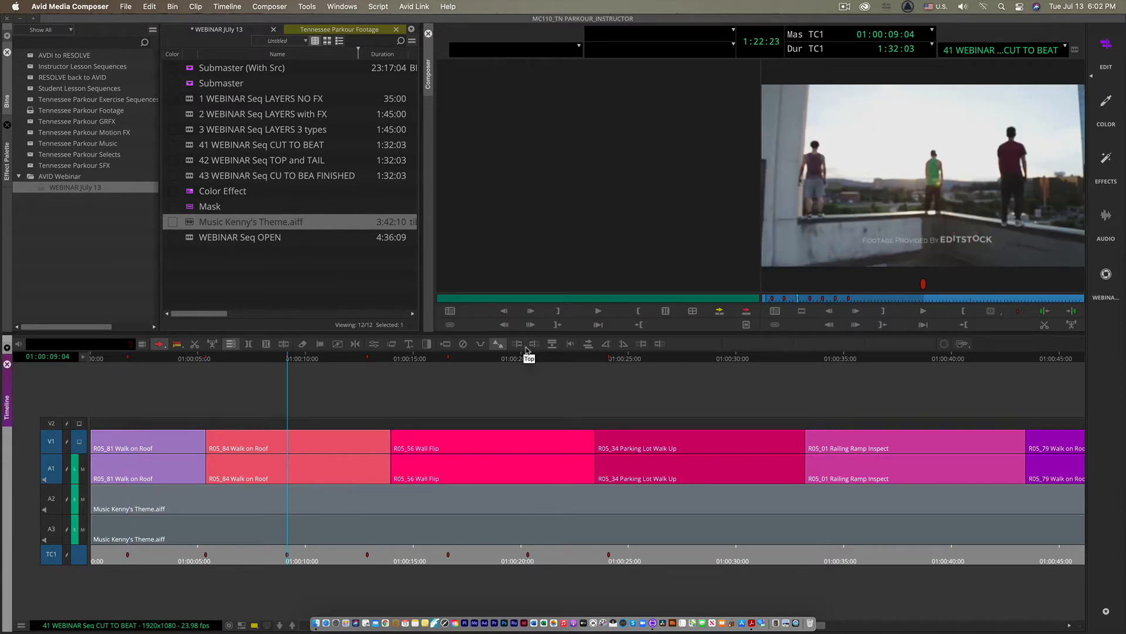
{"action": "left_click", "coordinate": [534, 347]}
{"action": "key", "text": "Down"}
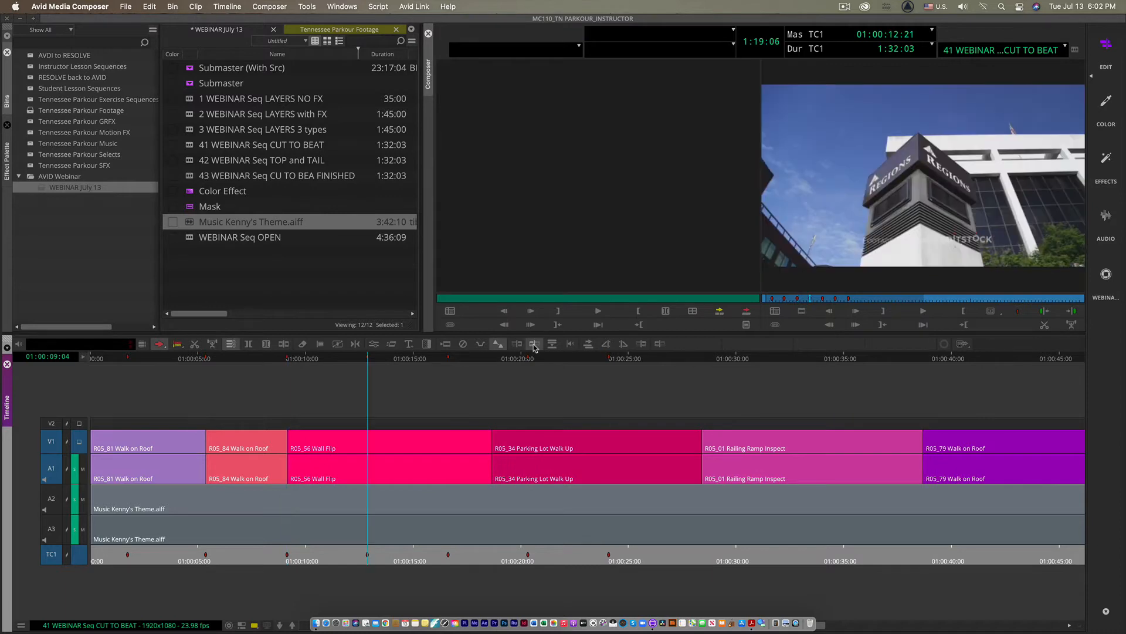
{"action": "left_click", "coordinate": [535, 347]}
{"action": "key", "text": "Down"}
{"action": "left_click", "coordinate": [534, 347]}
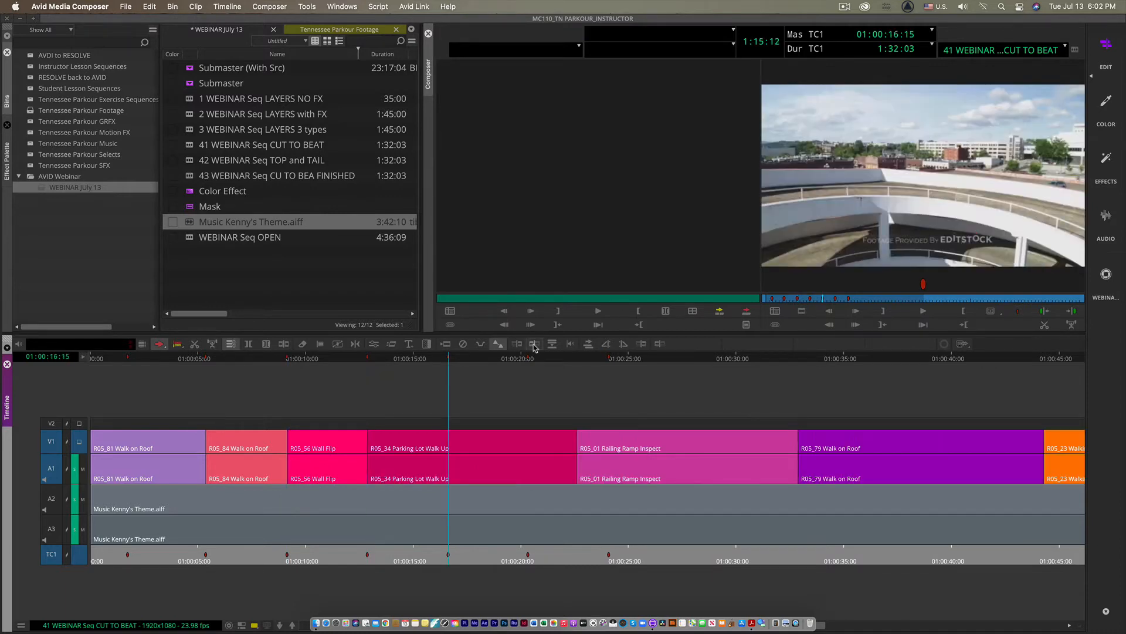
{"action": "key", "text": "Down"}
{"action": "left_click", "coordinate": [535, 347]}
{"action": "key", "text": "Down"}
{"action": "left_click", "coordinate": [535, 347]}
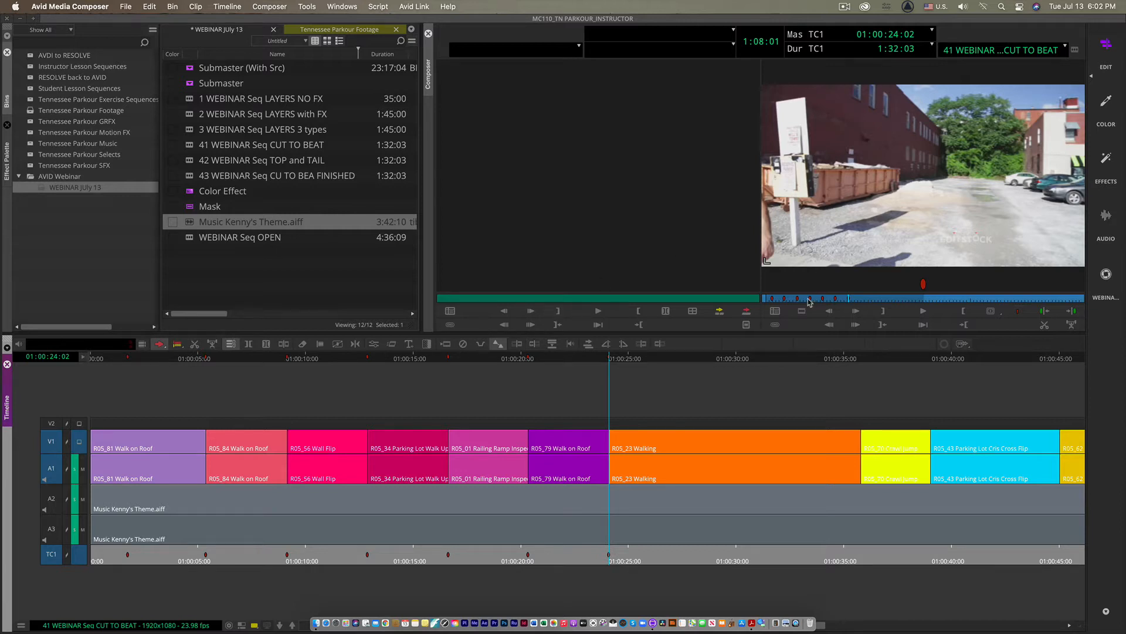
- Play the recut sequence from its start to 01:00:16:08, and review the beat cuts in full-screen playback
{"action": "left_click_drag", "start_coordinate": [808, 301], "coordinate": [762, 301]}
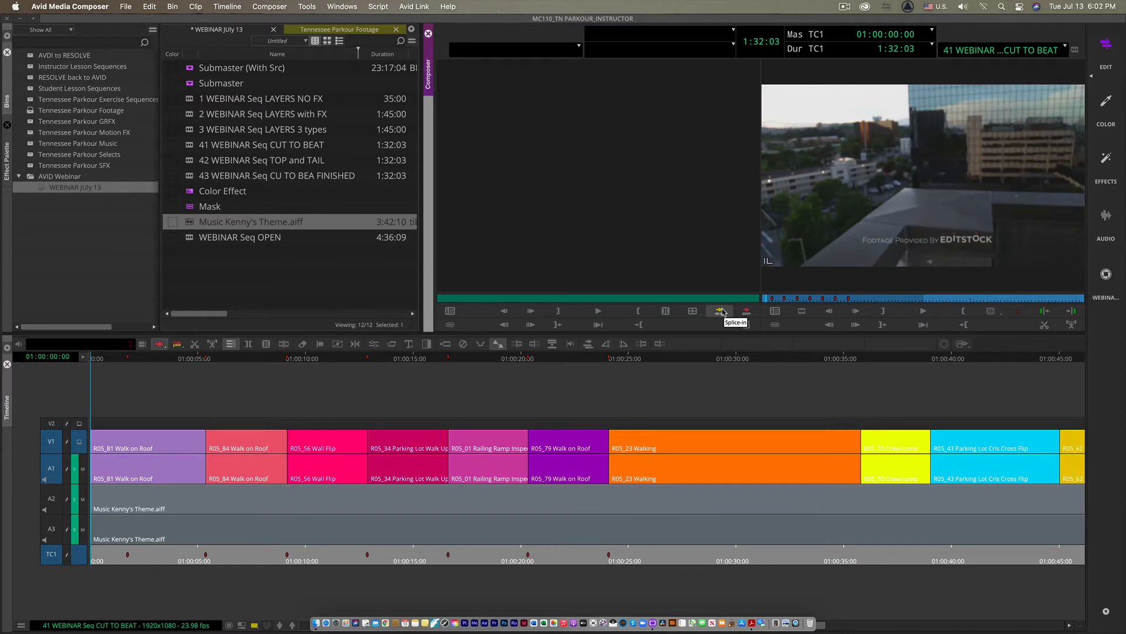
{"action": "key", "text": "space"}
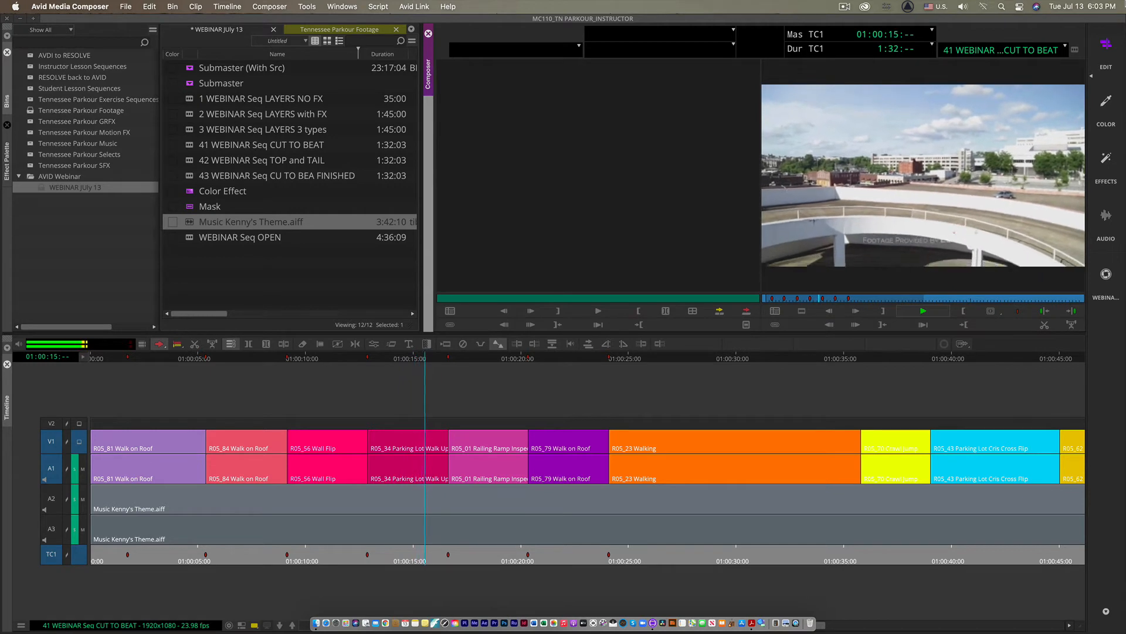
{"action": "key", "text": "space"}
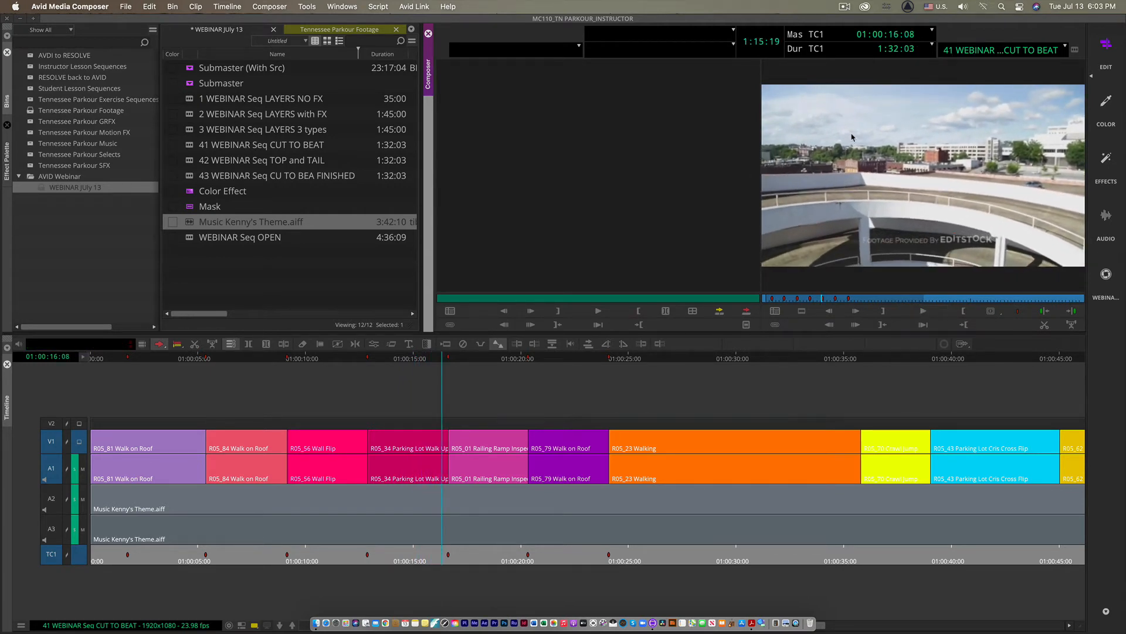
{"action": "key", "text": "super+shift+f"}
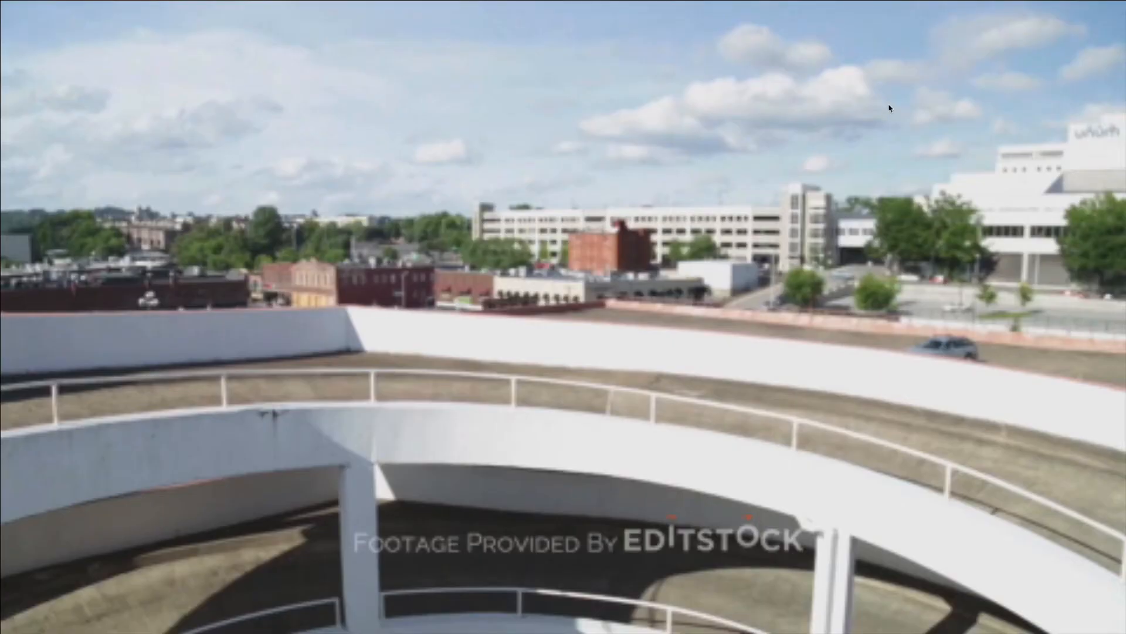
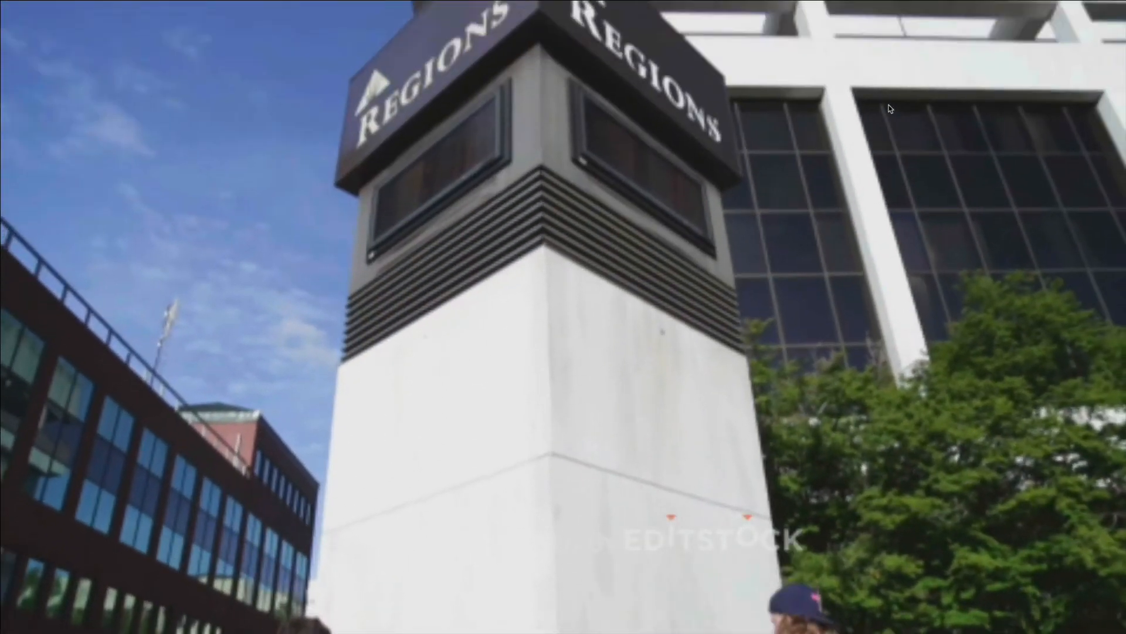
{"action": "key", "text": "space"}
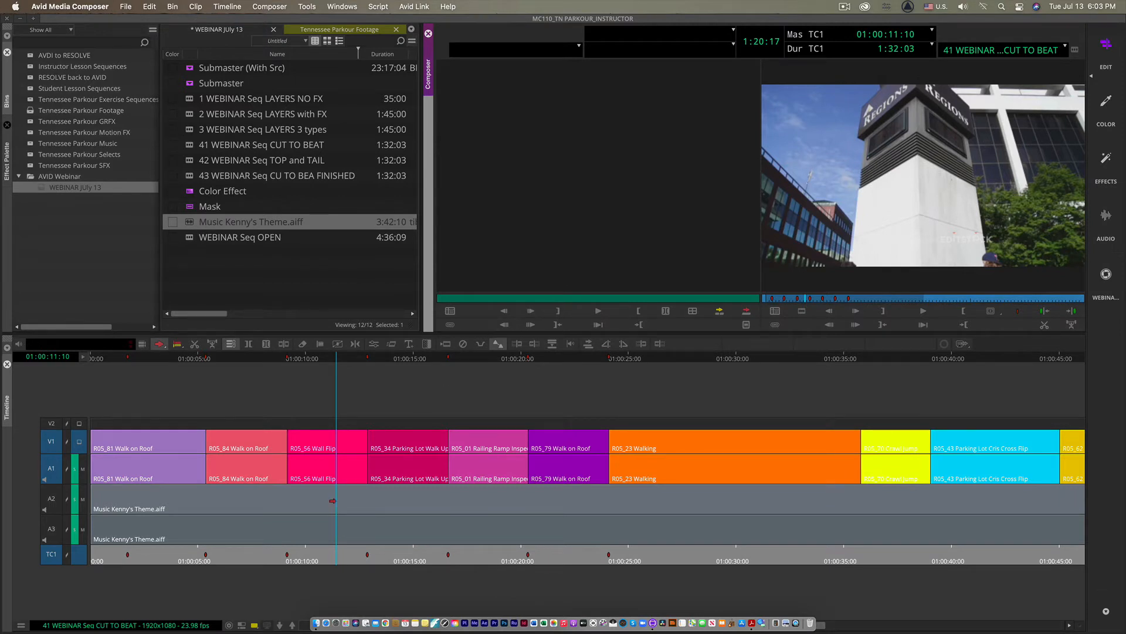
- Set the timeline's video quality to Full Quality and play the sequence full screen from the start to 01:00:17:17
{"action": "left_click", "coordinate": [254, 626]}
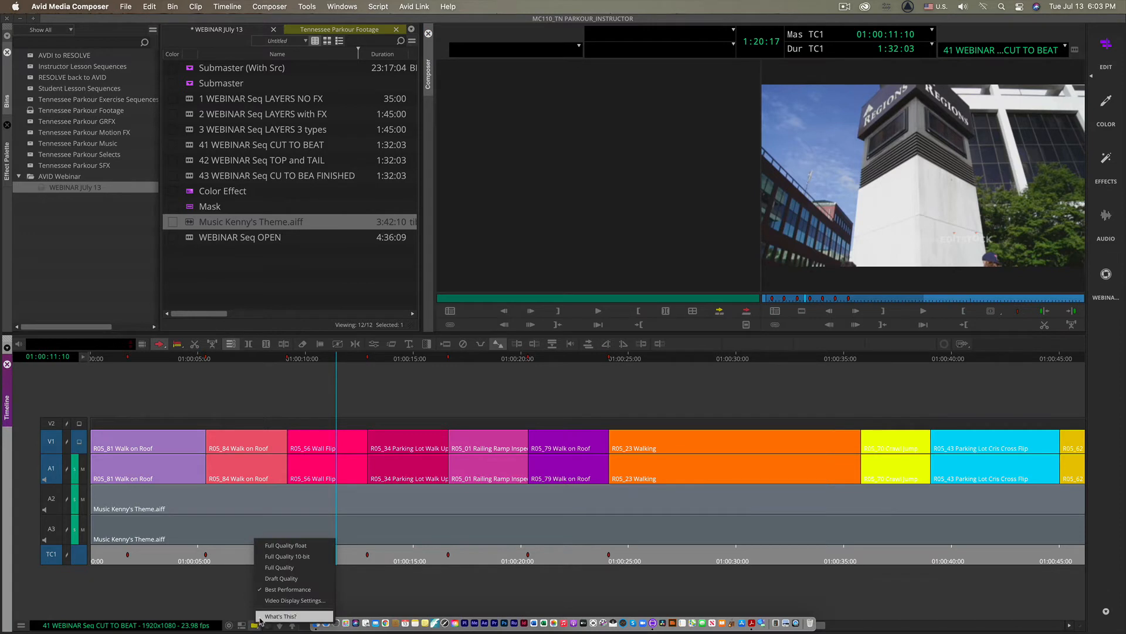
{"action": "left_click", "coordinate": [273, 568]}
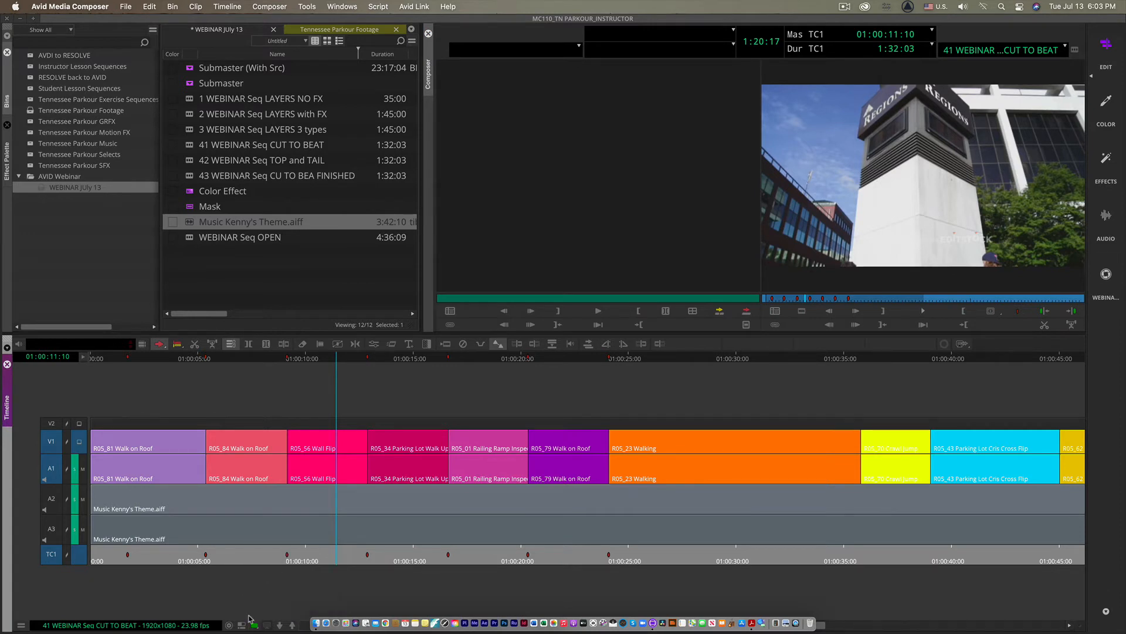
{"action": "left_click_drag", "start_coordinate": [789, 300], "coordinate": [747, 306]}
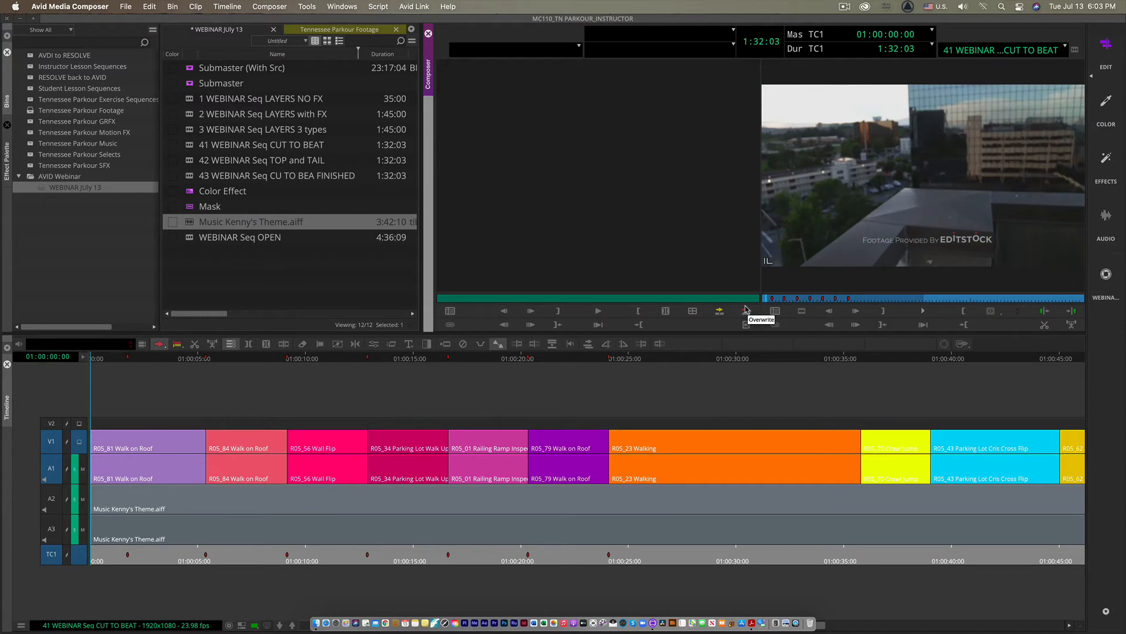
{"action": "left_click", "coordinate": [745, 310]}
{"action": "key", "text": "super+shift+f"}
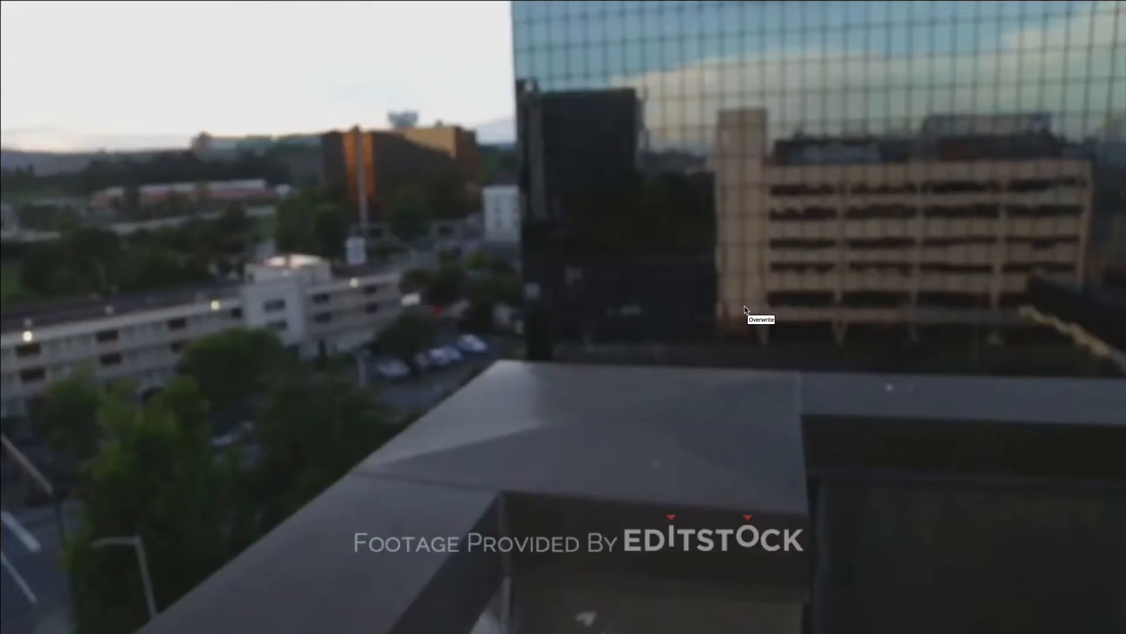
{"action": "key", "text": "space"}
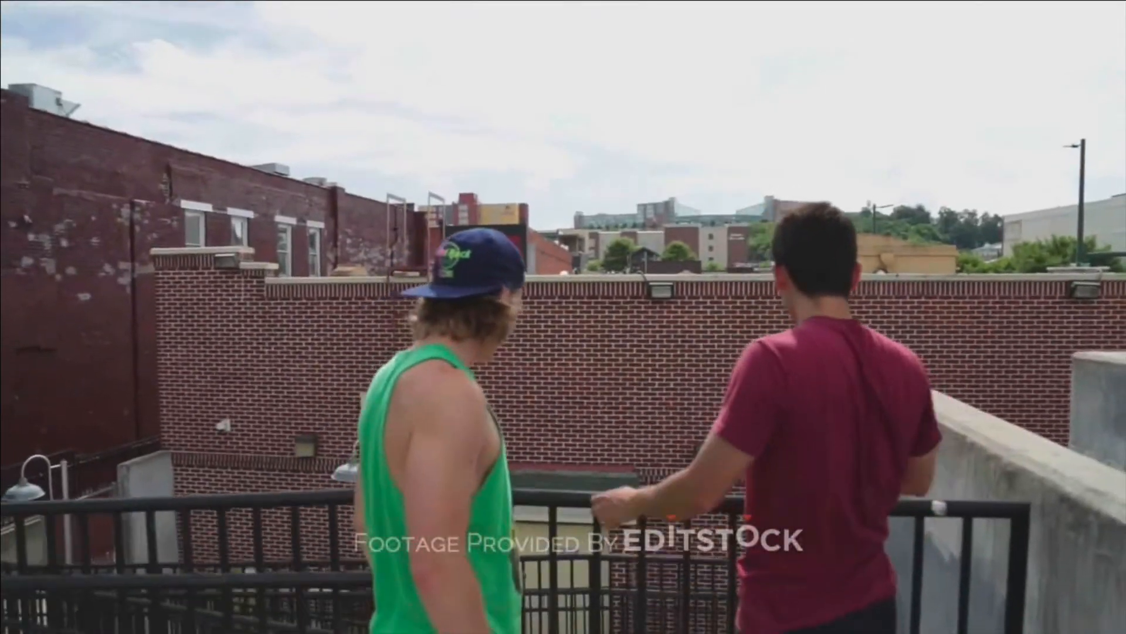
{"action": "key", "text": "Escape"}
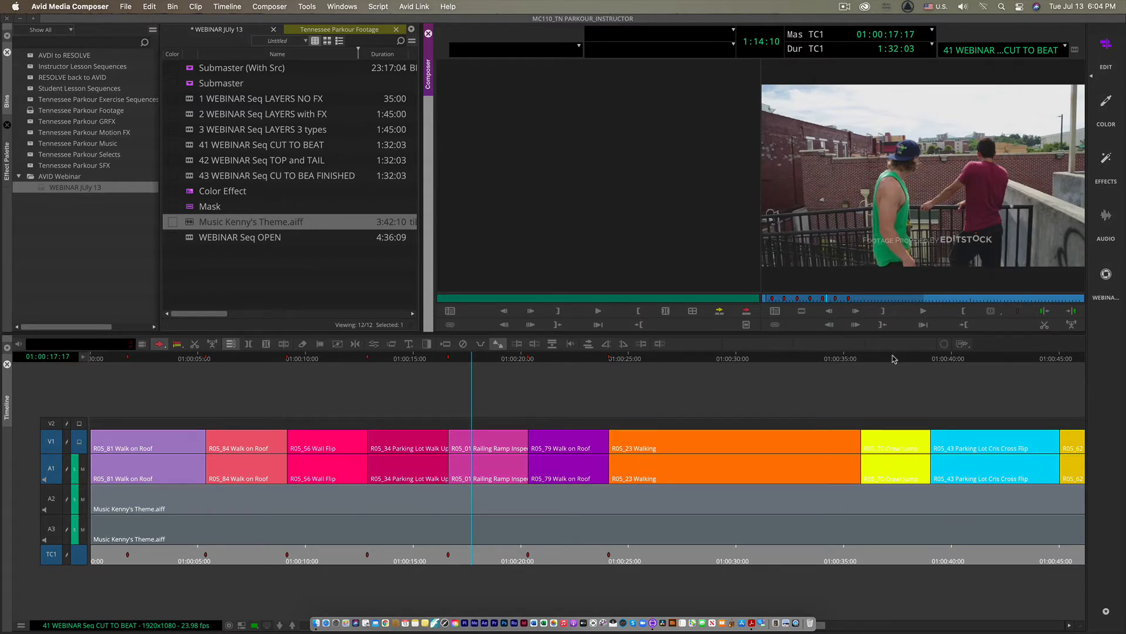
- Load the 1 WEBINAR Seq LAYERS NO FX sequence and mark V2 and V3 from the start to 01:00:34:23
{"action": "double_click", "coordinate": [189, 98]}
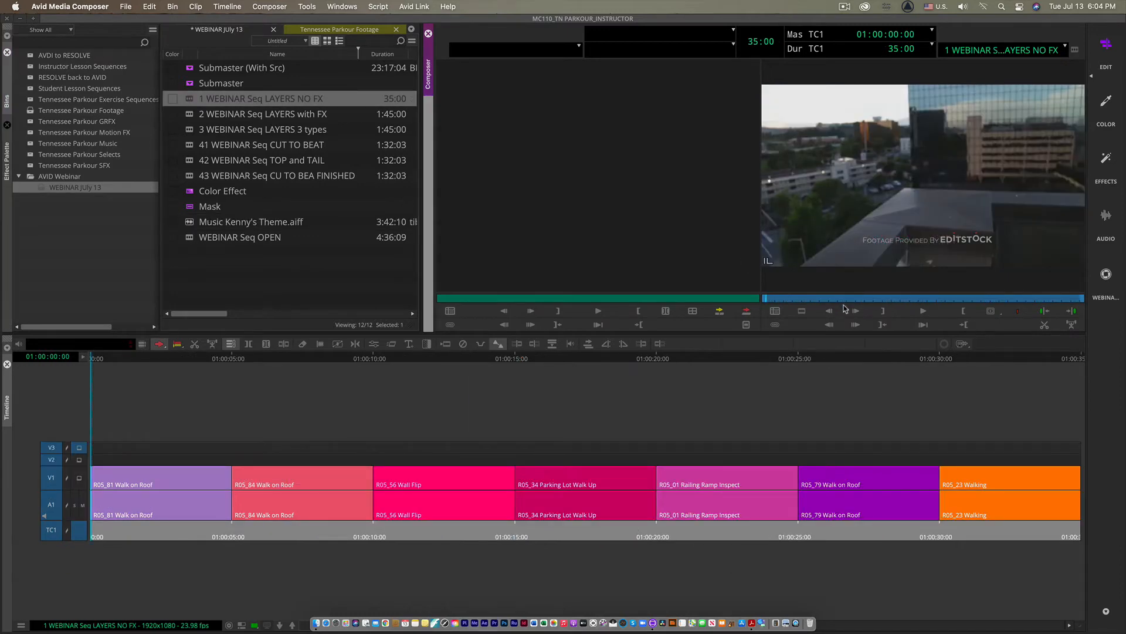
{"action": "left_click_drag", "start_coordinate": [831, 300], "coordinate": [680, 307]}
{"action": "left_click_drag", "start_coordinate": [188, 369], "coordinate": [66, 439]}
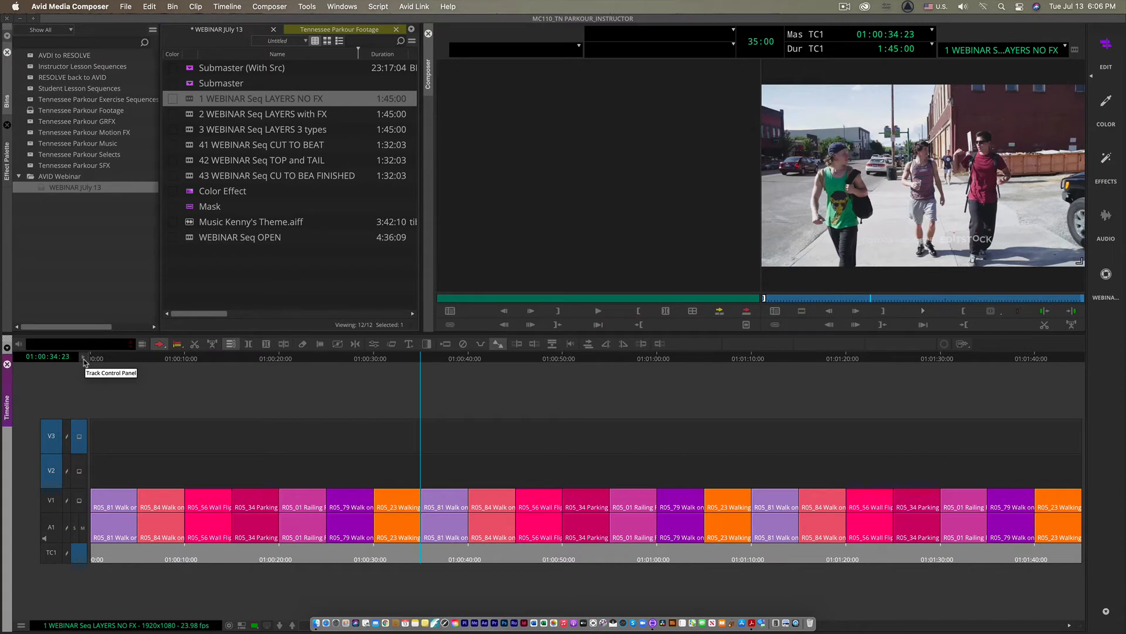
{"action": "key", "text": "o"}
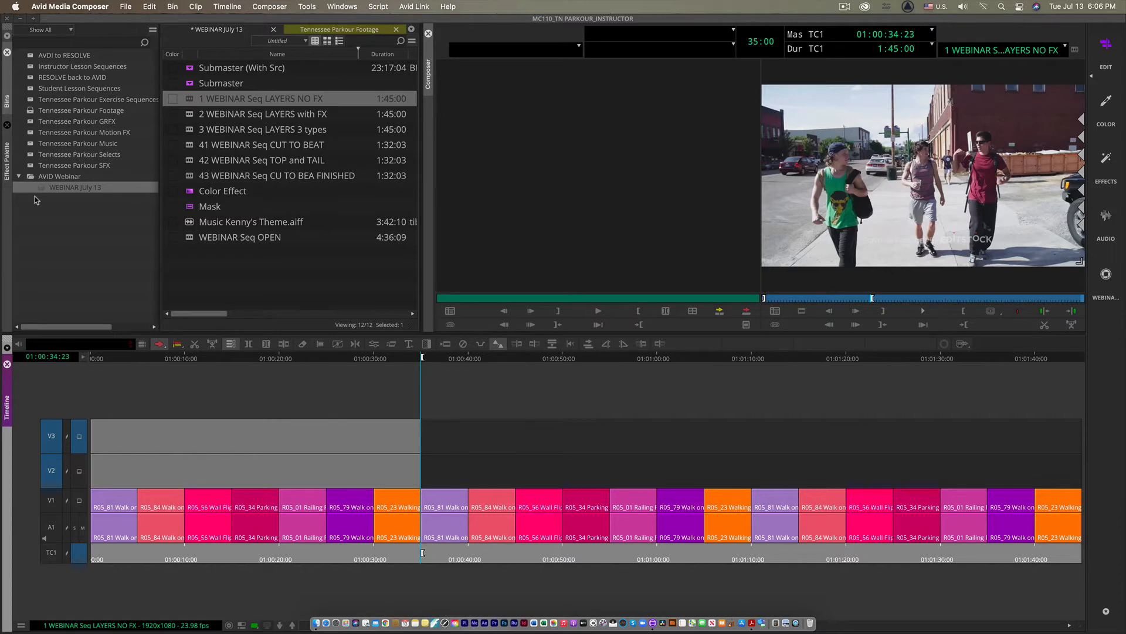
- Apply the Color Effect from the Image category to the marked filler on V2
{"action": "left_click", "coordinate": [7, 167]}
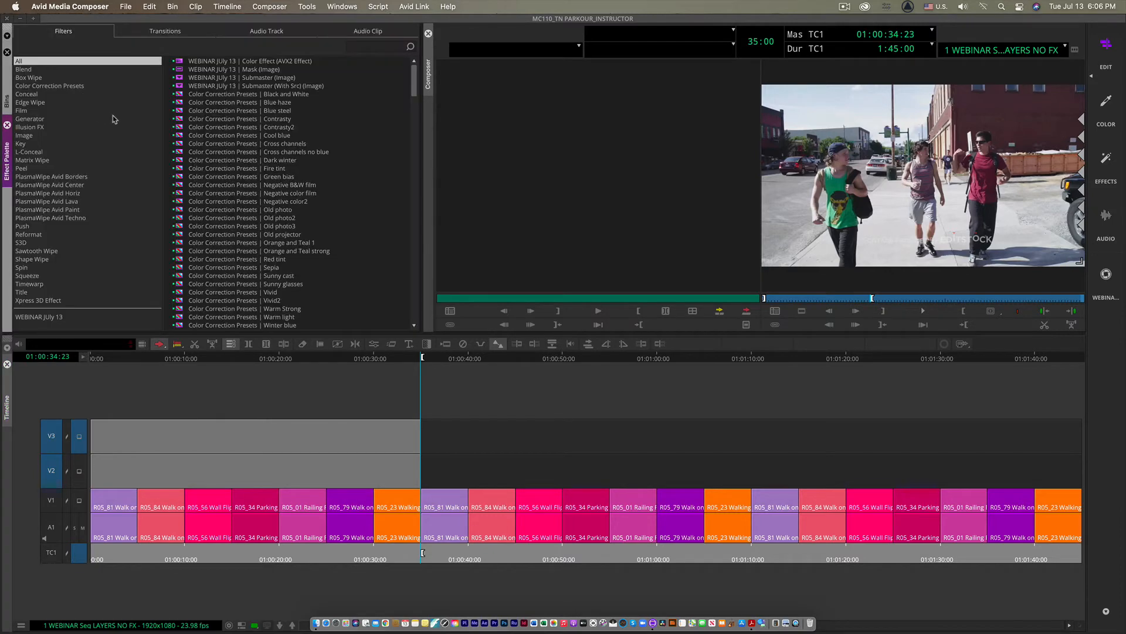
{"action": "left_click", "coordinate": [30, 136]}
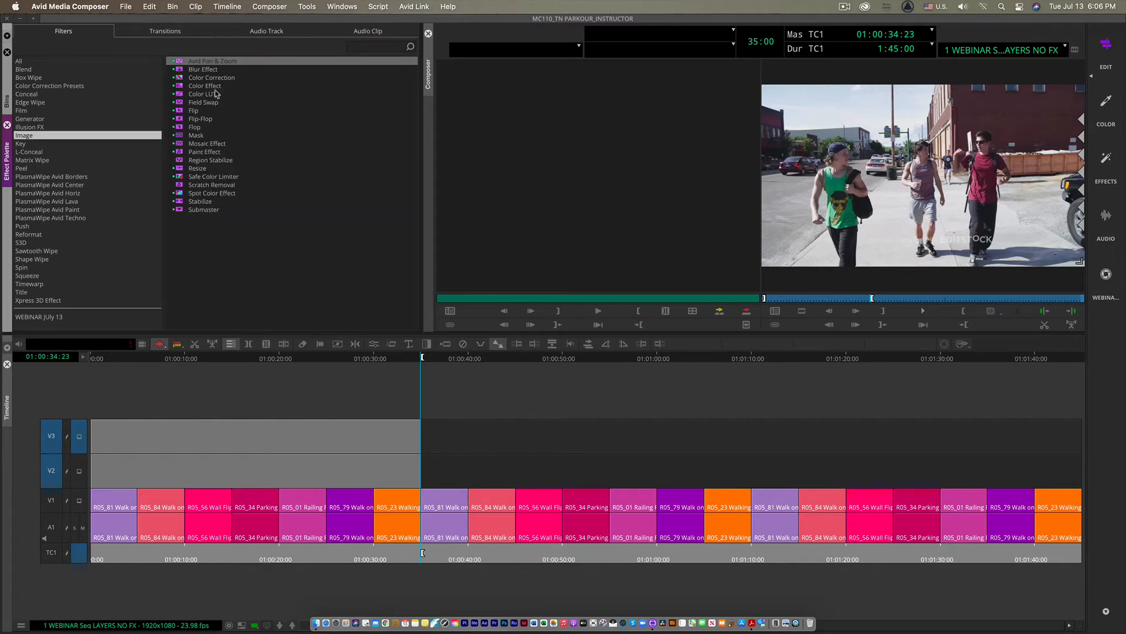
{"action": "left_click_drag", "start_coordinate": [213, 88], "coordinate": [235, 473]}
- Monitor V2 at 01:00:17:20 and set the Color Effect's saturation to -100, brightness to 20 and contrast to 26
{"action": "left_click", "coordinate": [258, 361]}
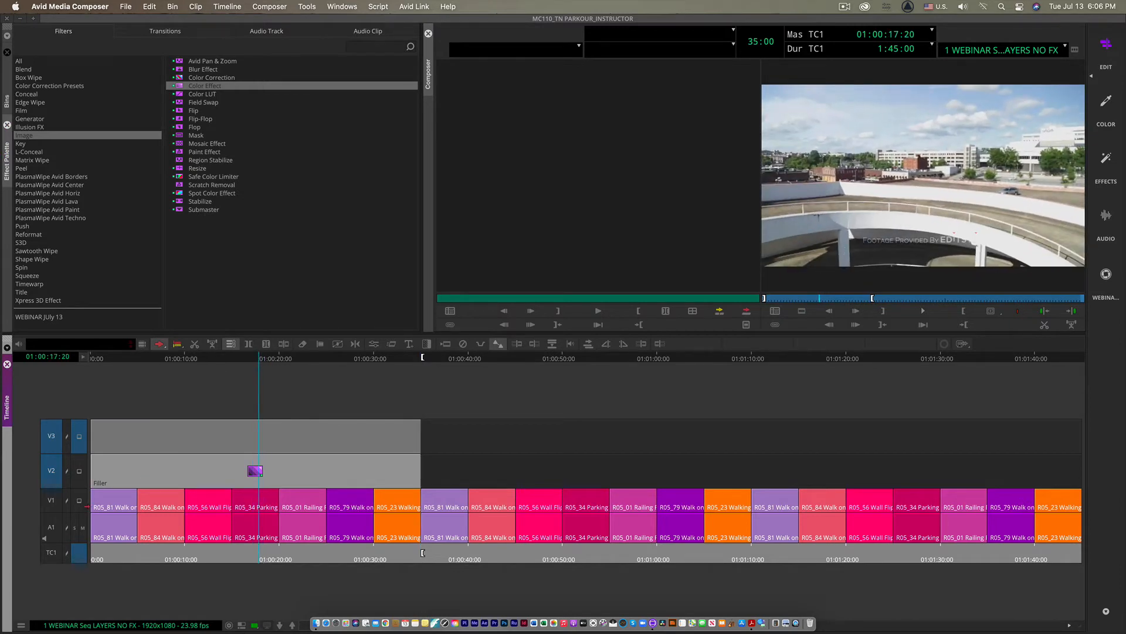
{"action": "left_click", "coordinate": [79, 470]}
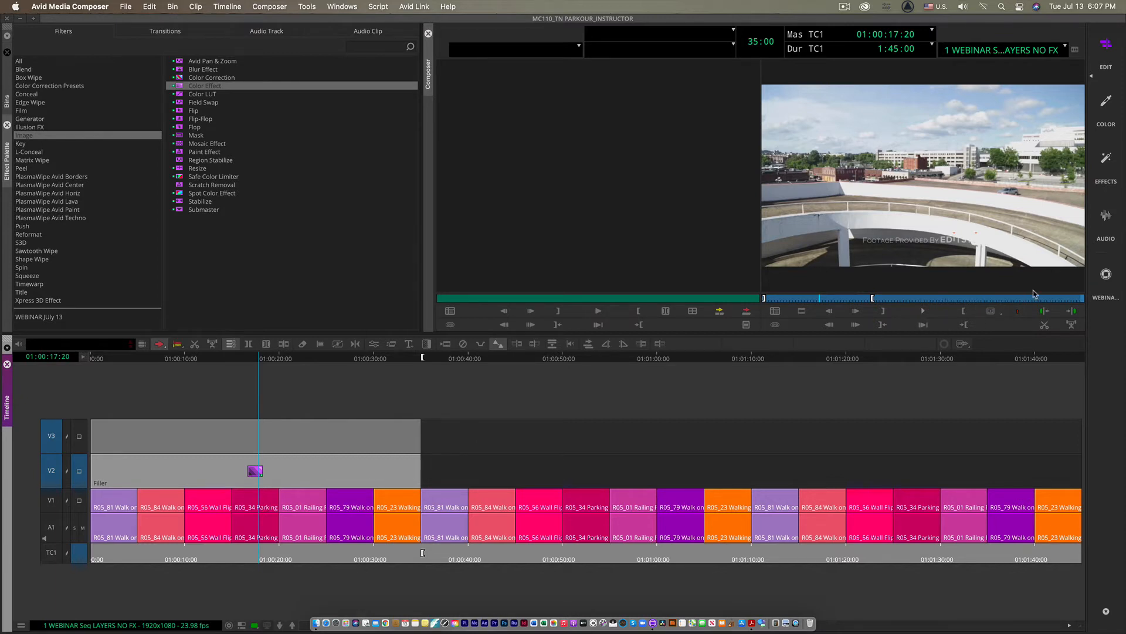
{"action": "left_click", "coordinate": [1101, 173]}
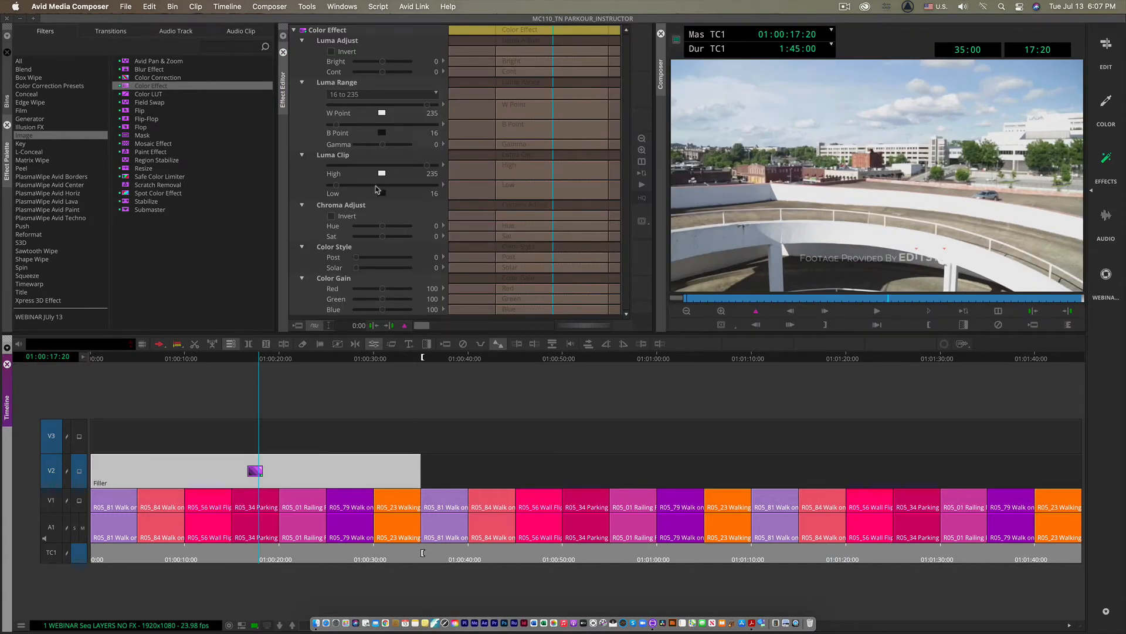
{"action": "left_click_drag", "start_coordinate": [383, 240], "coordinate": [297, 247]}
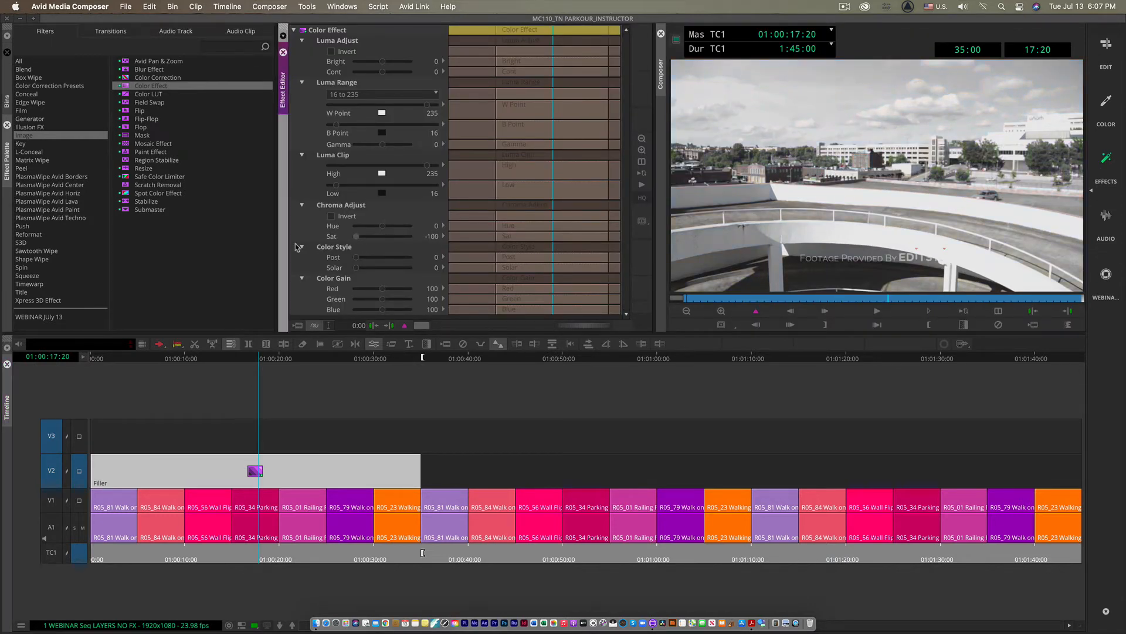
{"action": "left_click_drag", "start_coordinate": [380, 74], "coordinate": [387, 61]}
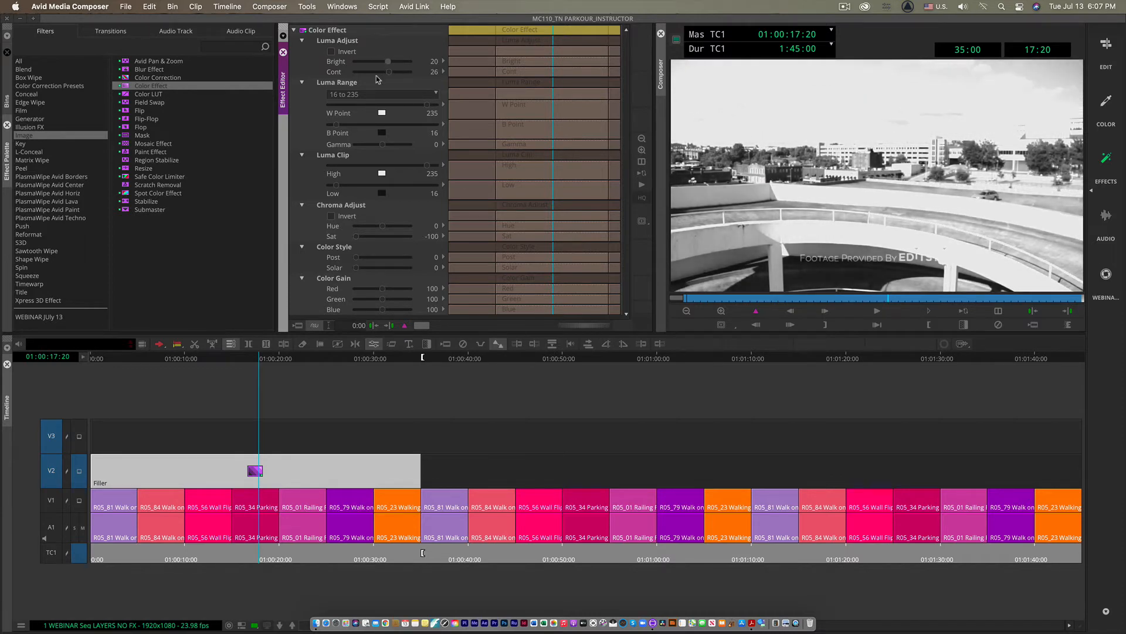
- Preview the Color Effect over the opening clips up to 01:00:09:22, and return to the Edit workspace
{"action": "left_click", "coordinate": [245, 364]}
{"action": "left_click_drag", "start_coordinate": [226, 359], "coordinate": [108, 363]}
{"action": "key", "text": "space"}
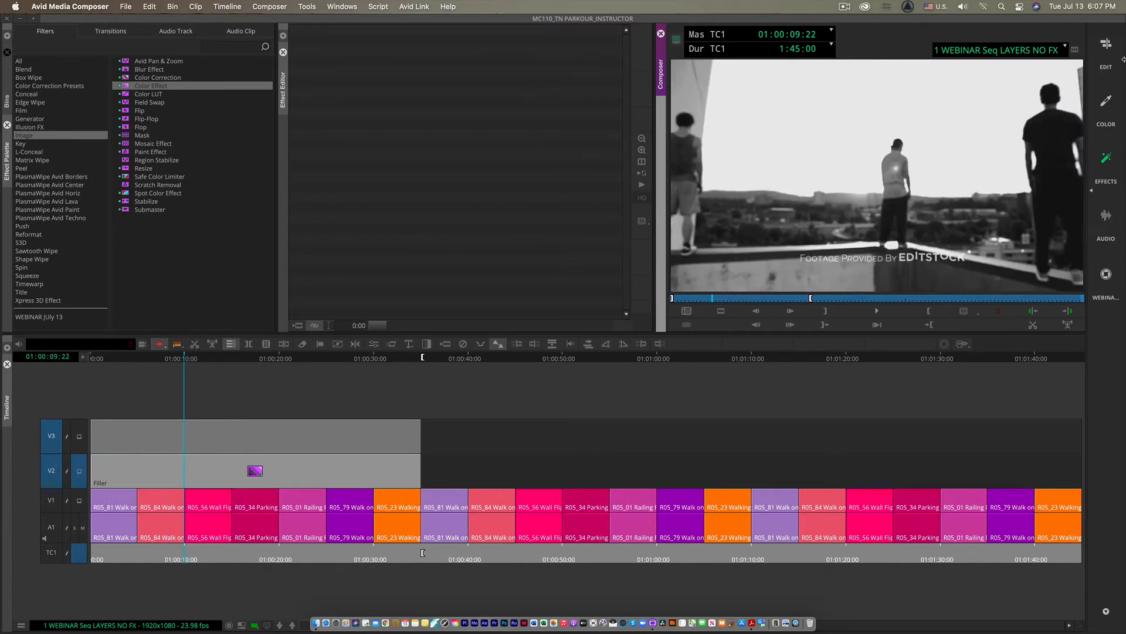
{"action": "left_click", "coordinate": [1106, 45]}
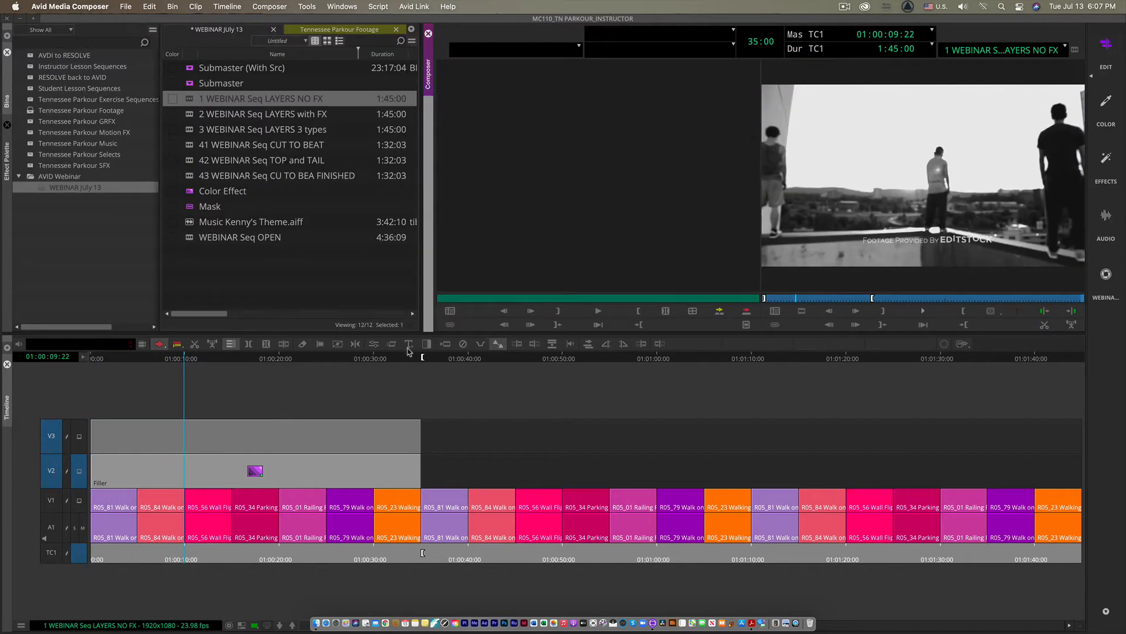
- Clear the sequence's In and Out marks and check the picture near 17 seconds with different video tracks monitored
{"action": "key", "text": "g"}
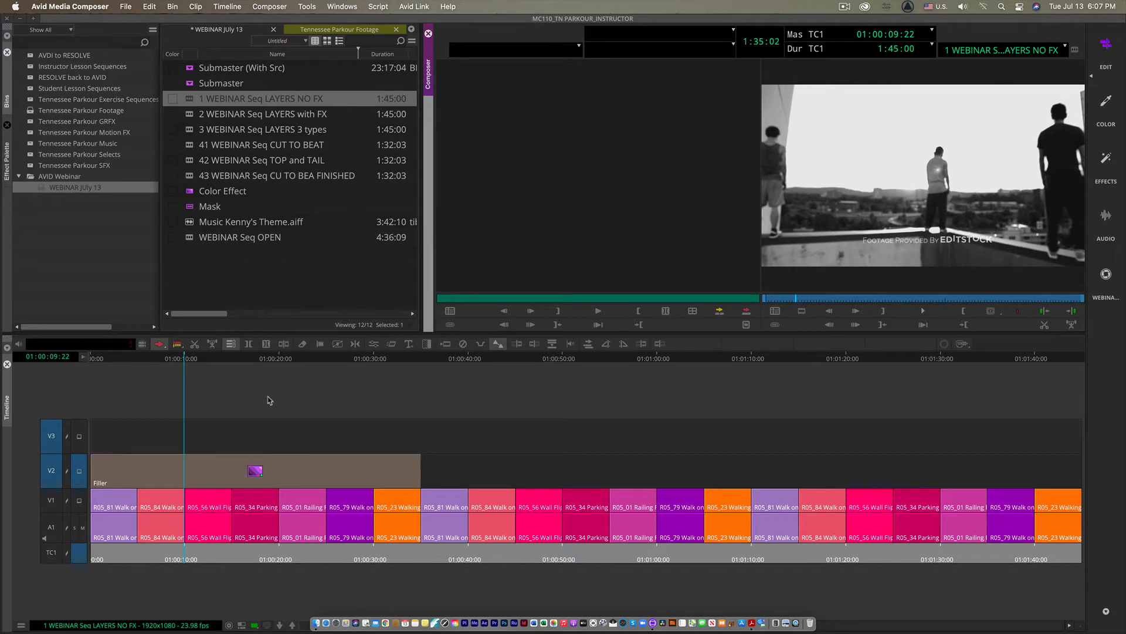
{"action": "left_click", "coordinate": [250, 366]}
{"action": "left_click_drag", "start_coordinate": [250, 366], "coordinate": [253, 368]}
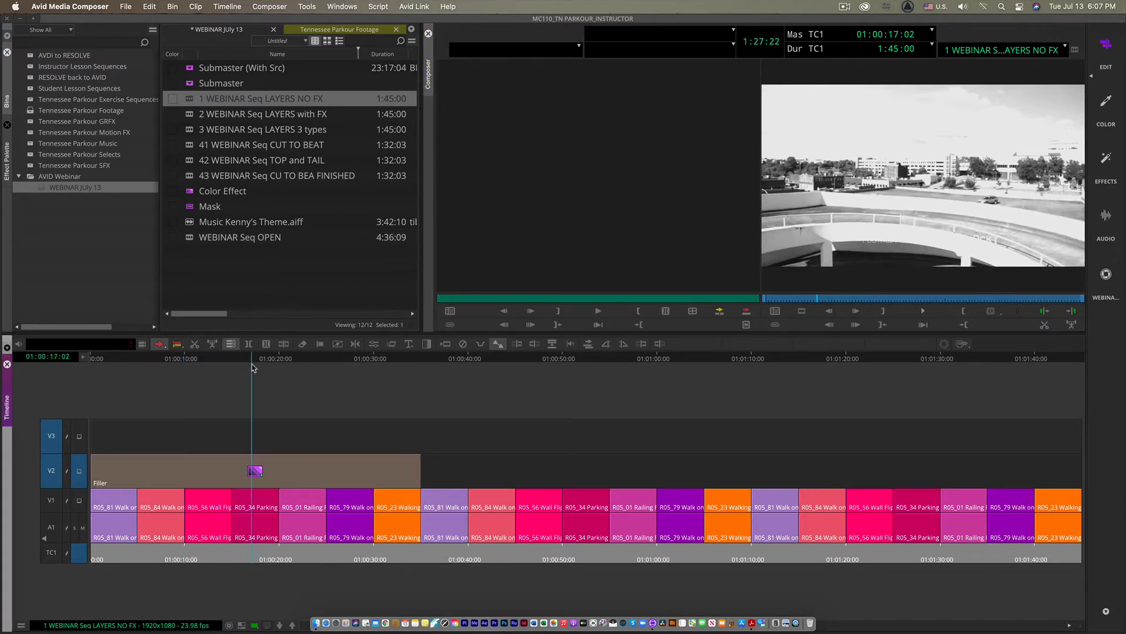
{"action": "left_click", "coordinate": [81, 478]}
{"action": "left_click", "coordinate": [80, 477]}
{"action": "left_click", "coordinate": [80, 501]}
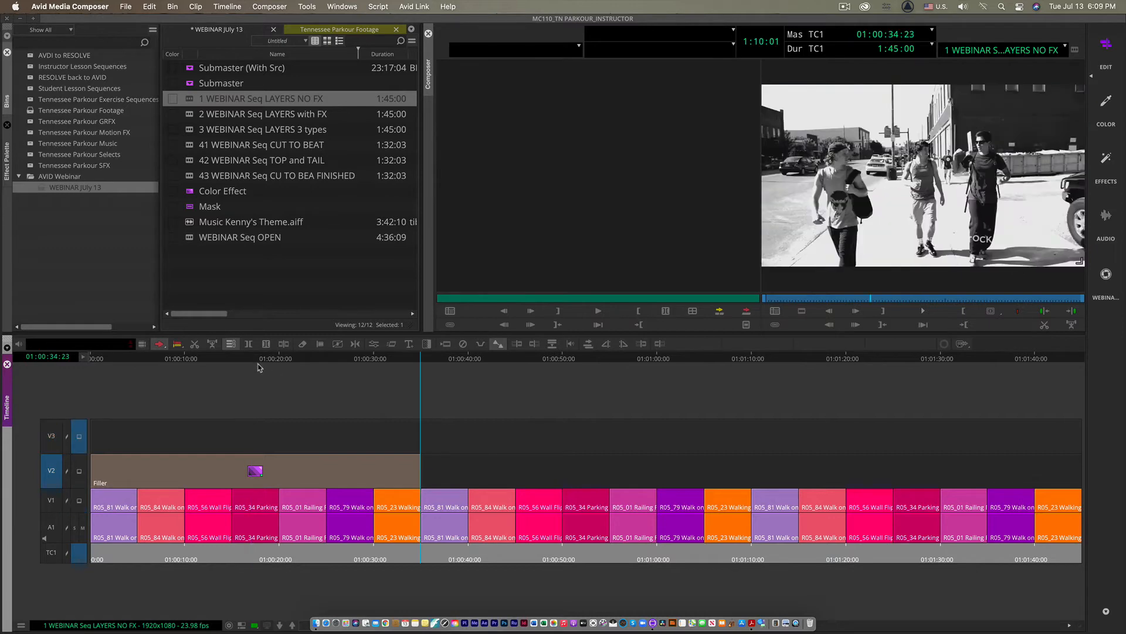
- Park the playhead at 01:00:17:04 and mark In to Out around the filler segment on V2
{"action": "left_click", "coordinate": [255, 359]}
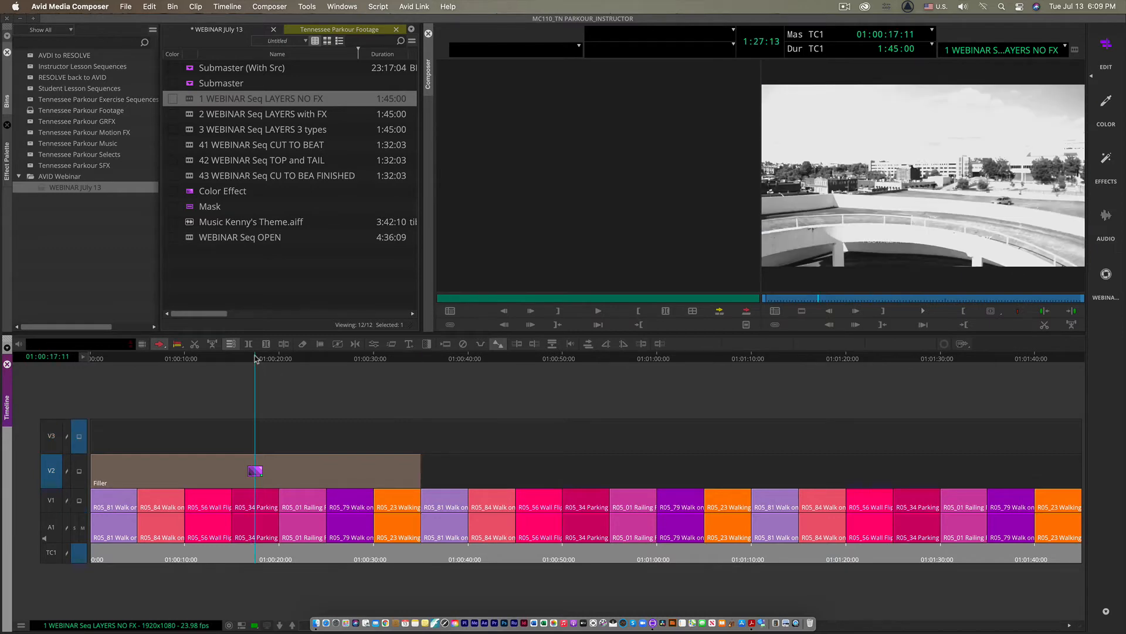
{"action": "left_click_drag", "start_coordinate": [216, 360], "coordinate": [253, 389]}
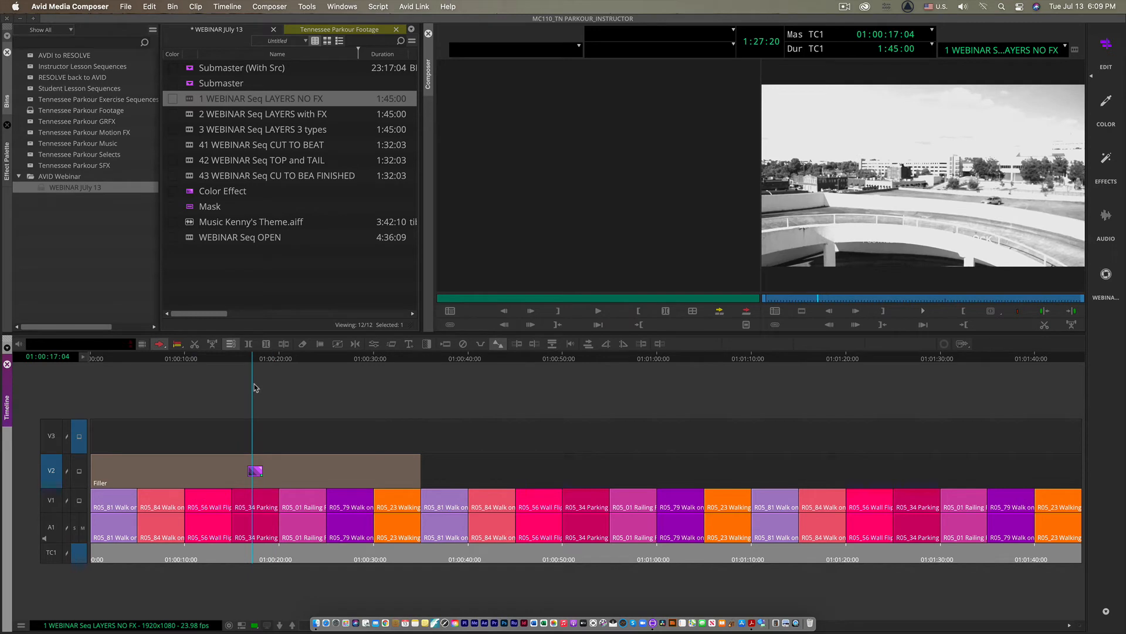
{"action": "key", "text": "t"}
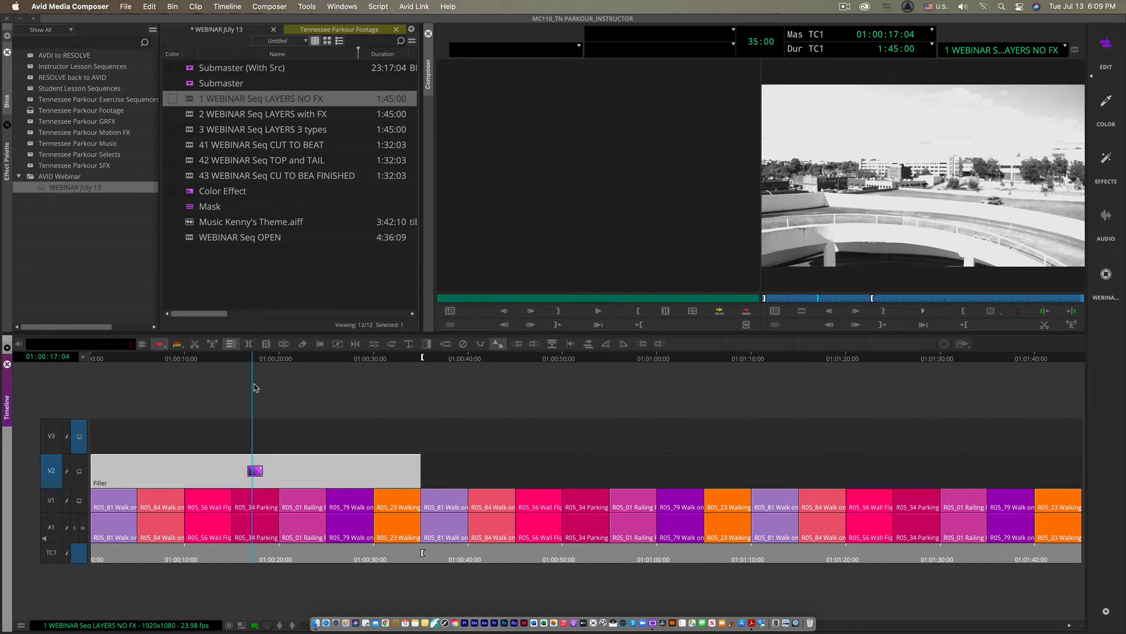
- Apply the Mask image effect to the marked range on V3 with only that track enabled, comparing the V2 and V3 monitoring
{"action": "left_click", "coordinate": [53, 447]}
{"action": "left_click", "coordinate": [53, 475]}
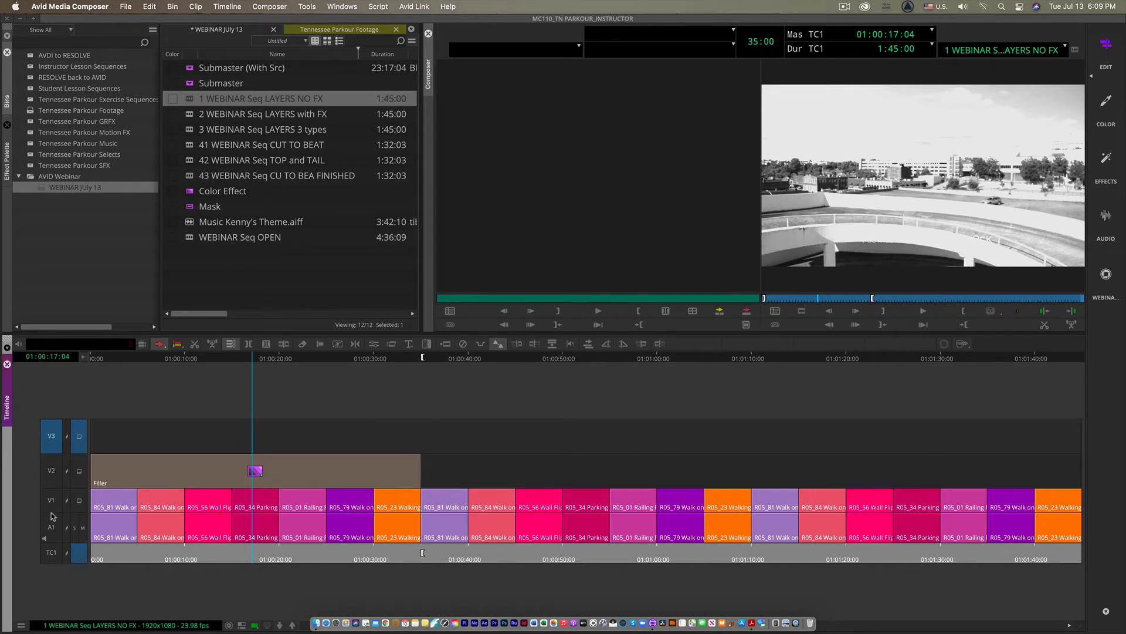
{"action": "left_click", "coordinate": [7, 183]}
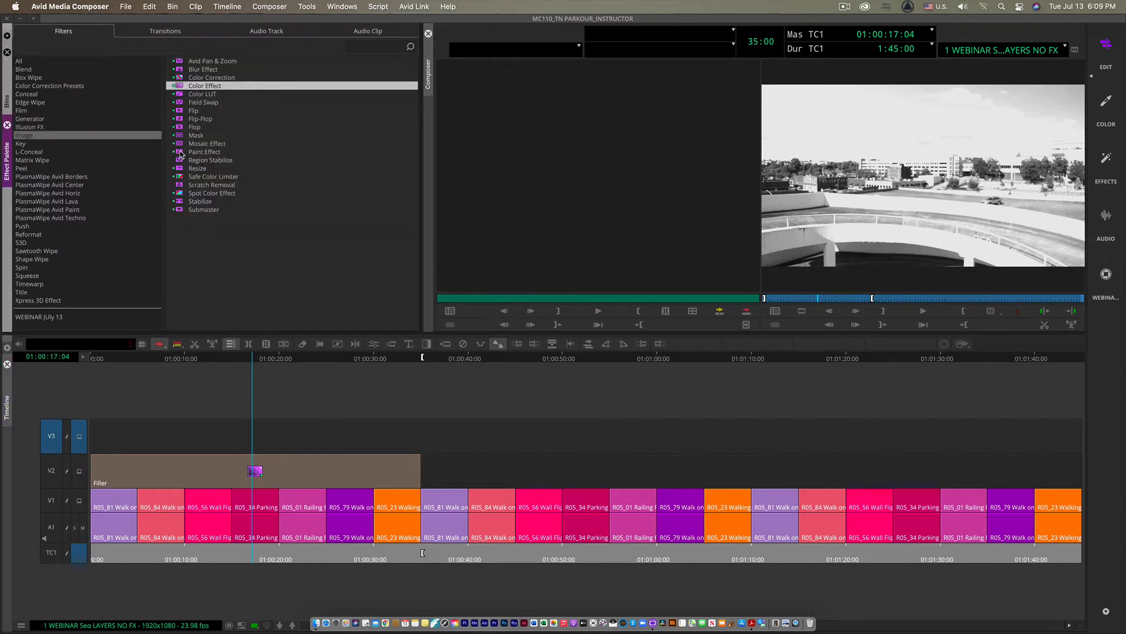
{"action": "left_click_drag", "start_coordinate": [181, 138], "coordinate": [224, 435]}
{"action": "left_click", "coordinate": [258, 363]}
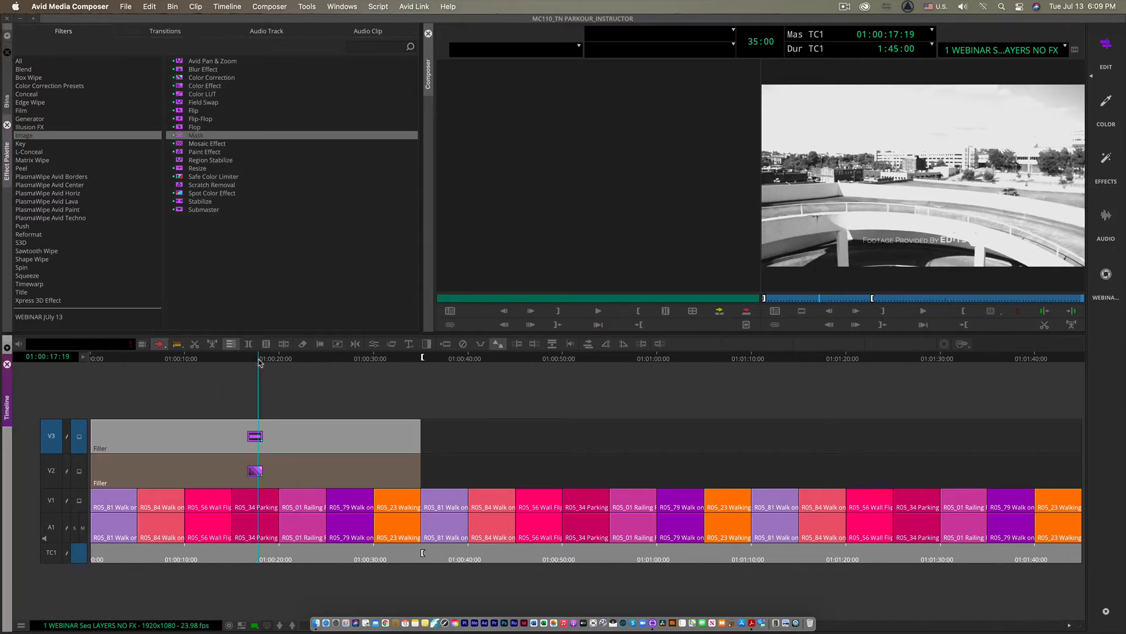
{"action": "left_click", "coordinate": [81, 471]}
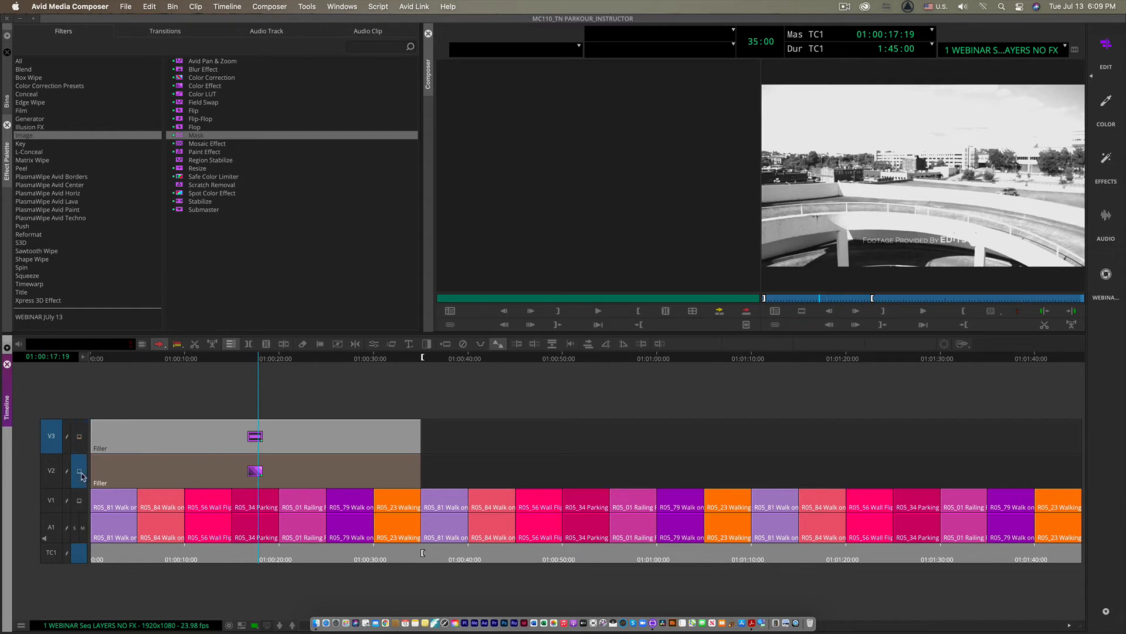
{"action": "left_click", "coordinate": [79, 437]}
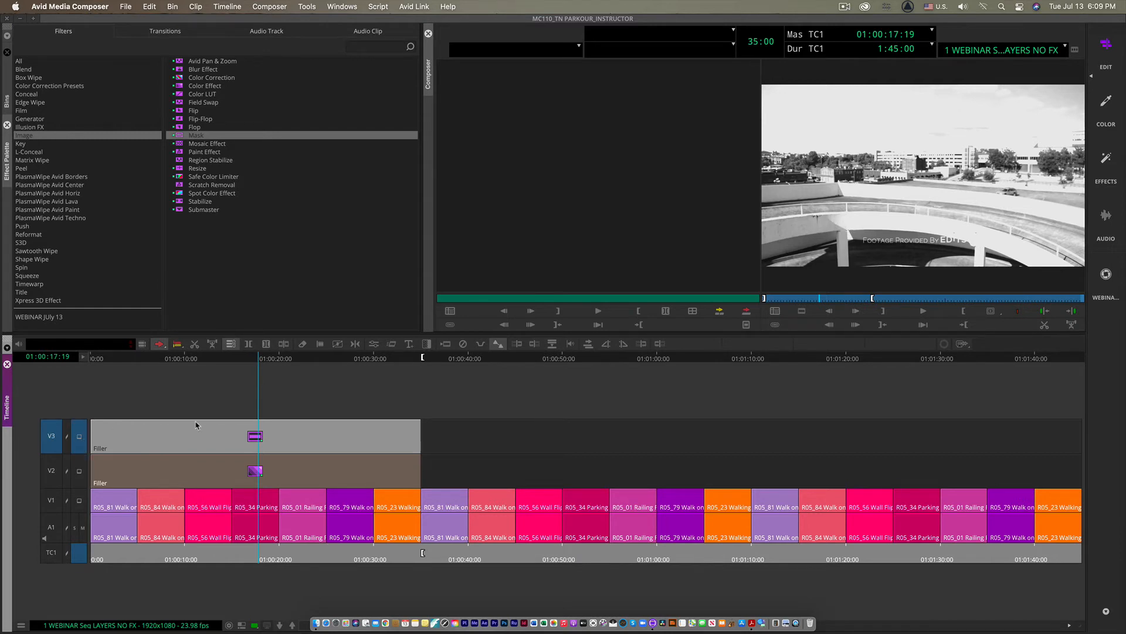
- Set the height scaling of the Mask effect on V3 to 80 and check the letterbox on another shot
{"action": "left_click", "coordinate": [265, 438]}
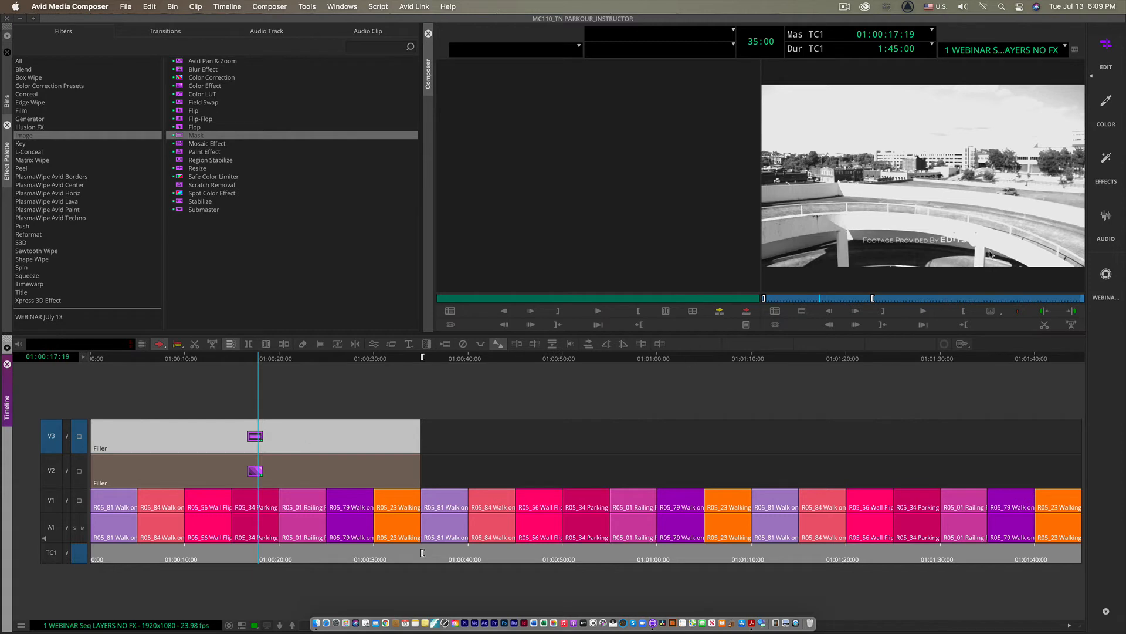
{"action": "left_click", "coordinate": [1109, 167]}
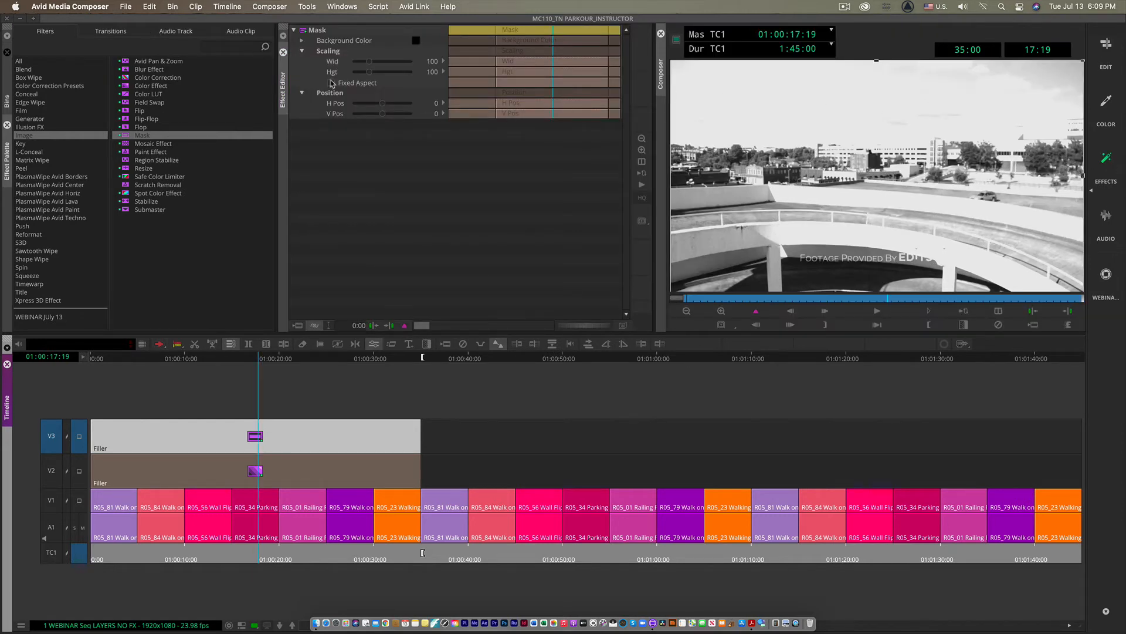
{"action": "left_click_drag", "start_coordinate": [410, 73], "coordinate": [438, 76]}
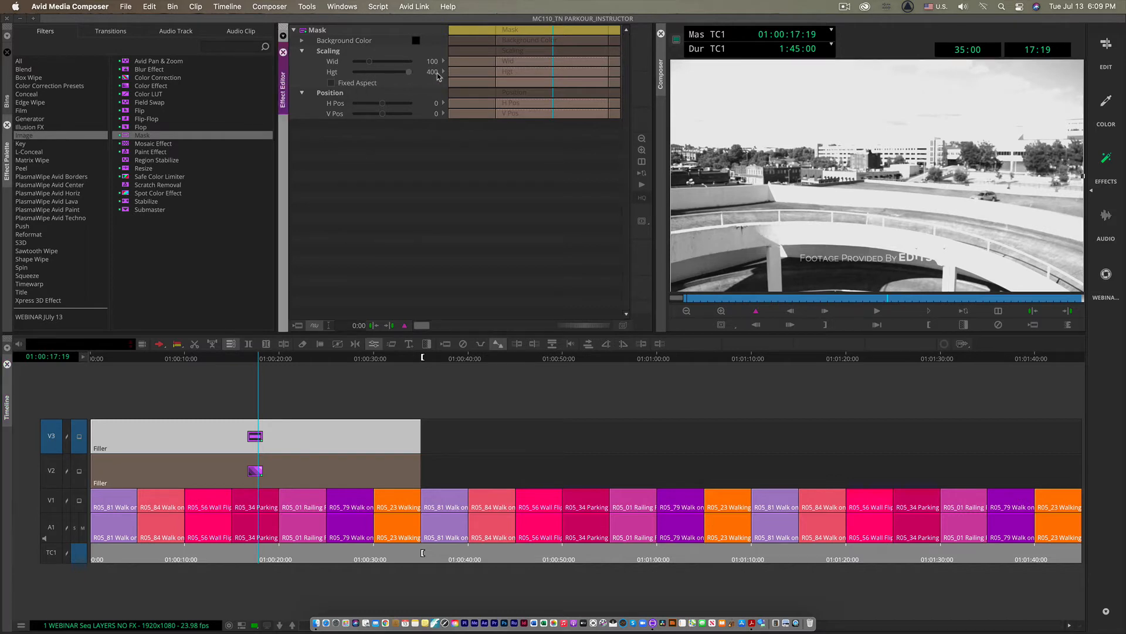
{"action": "type", "text": "80"}
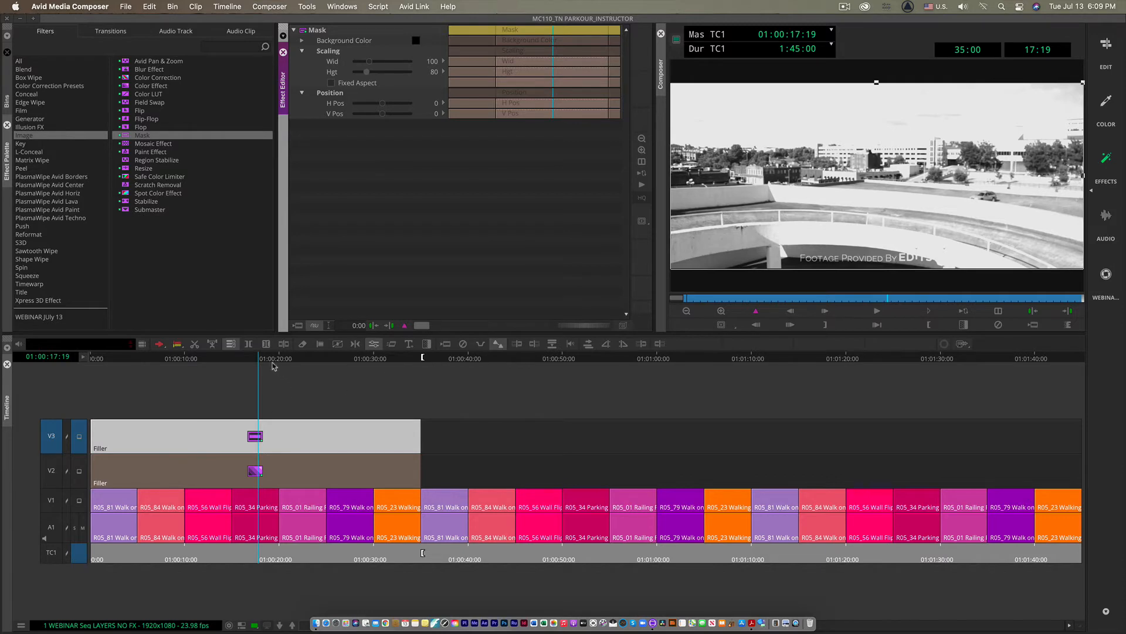
{"action": "left_click_drag", "start_coordinate": [260, 361], "coordinate": [221, 378]}
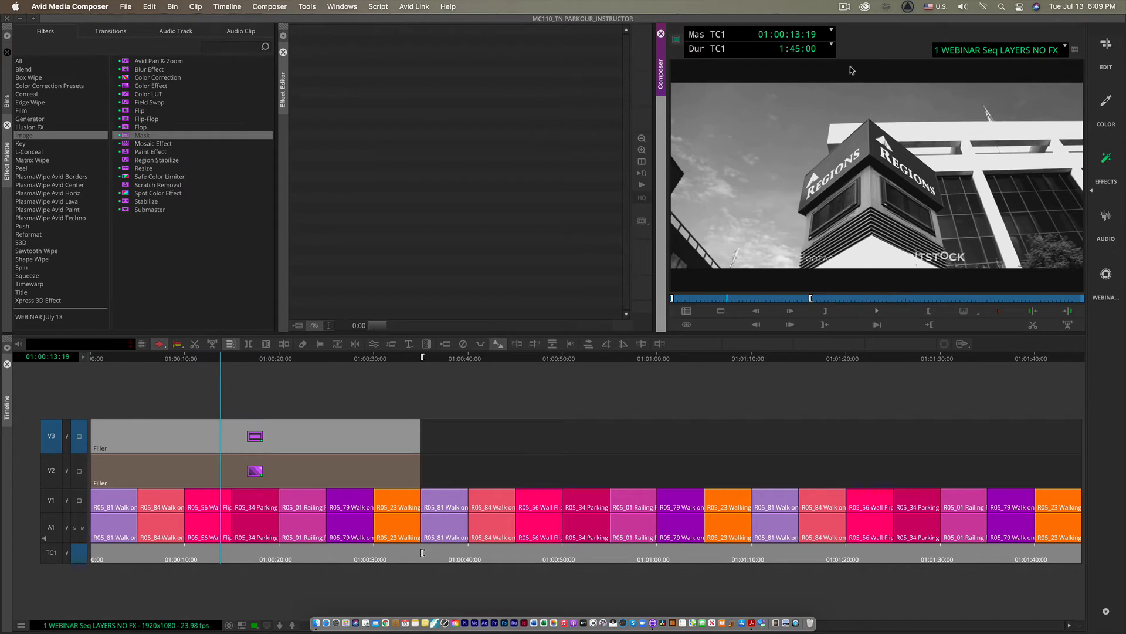
- Set the V3 Mask effect's background color to blue (#0000ff) and check the bars on an earlier shot
{"action": "left_click", "coordinate": [257, 359]}
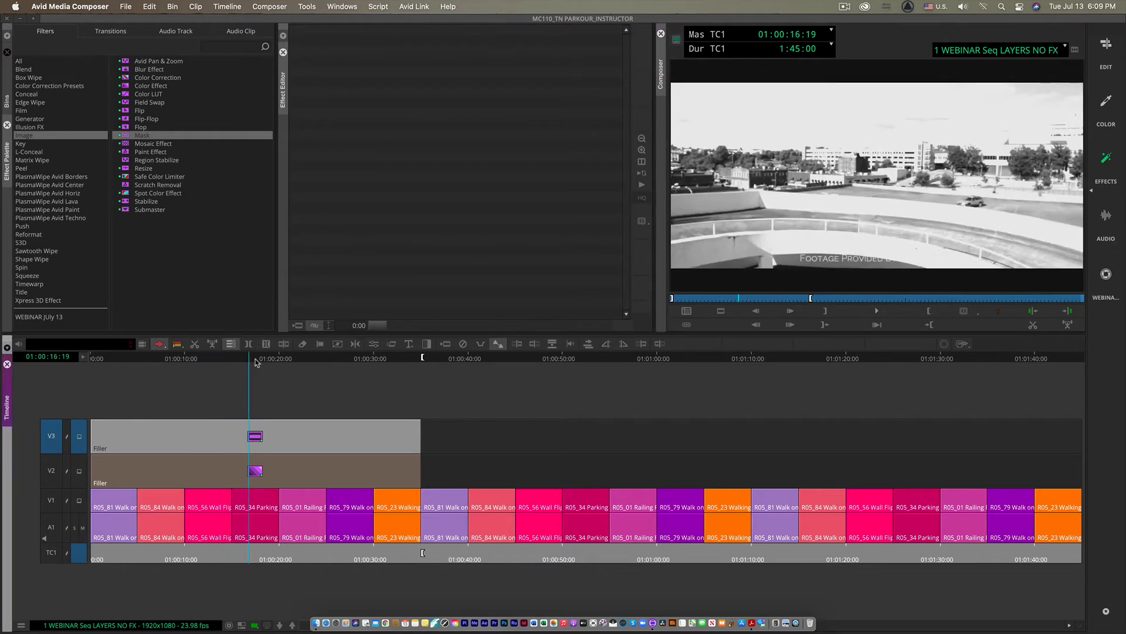
{"action": "left_click", "coordinate": [1097, 55]}
{"action": "left_click", "coordinate": [1101, 169]}
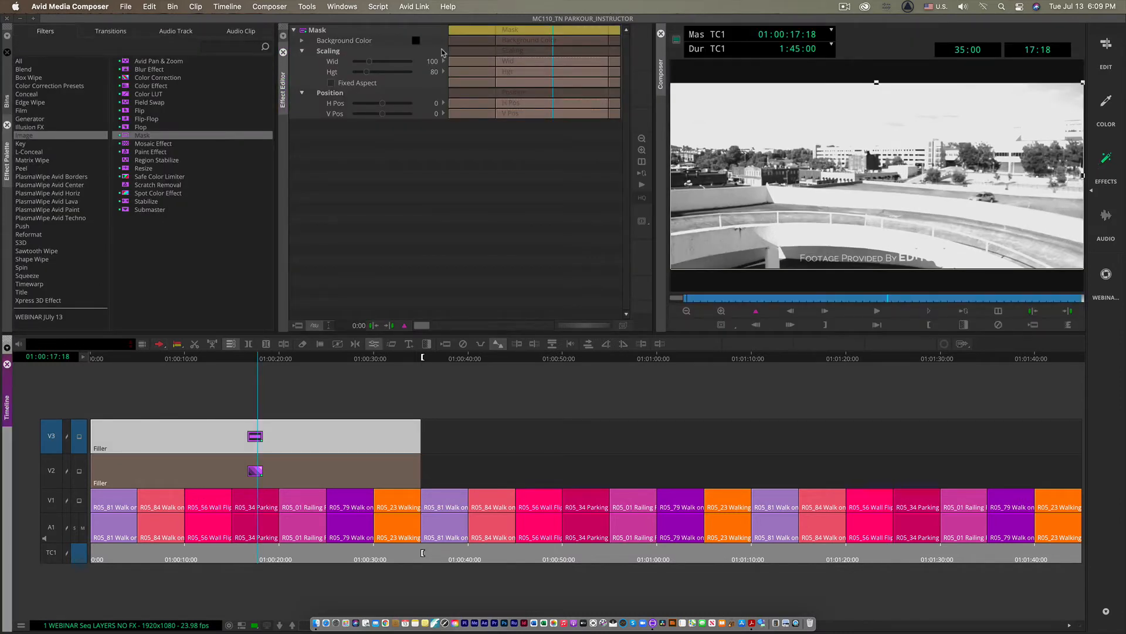
{"action": "left_click", "coordinate": [418, 40]}
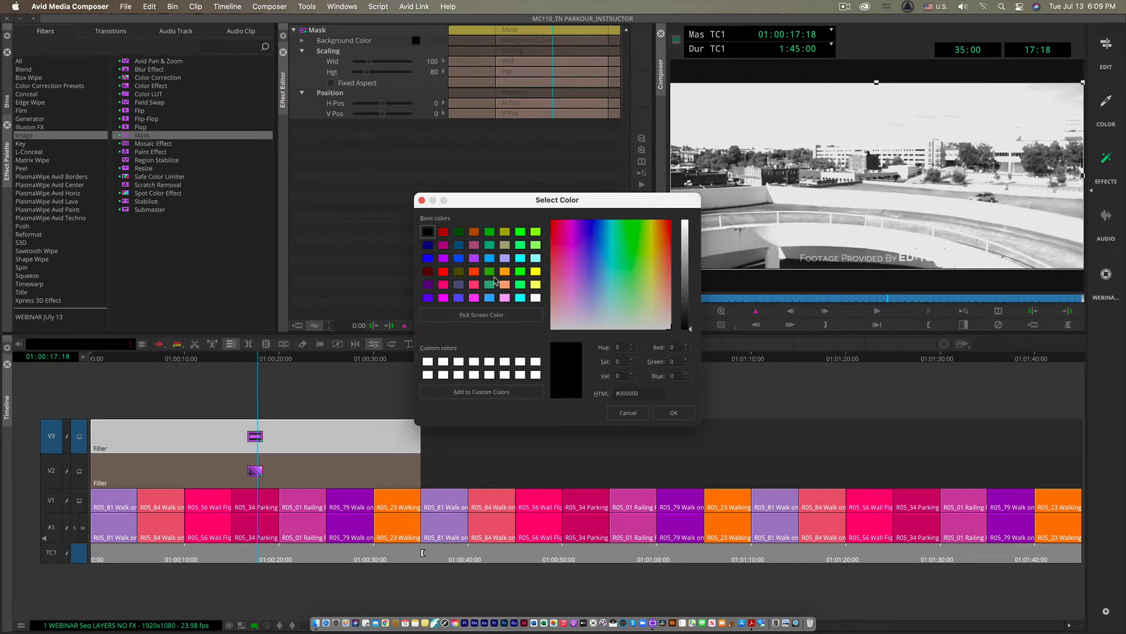
{"action": "left_click", "coordinate": [427, 259]}
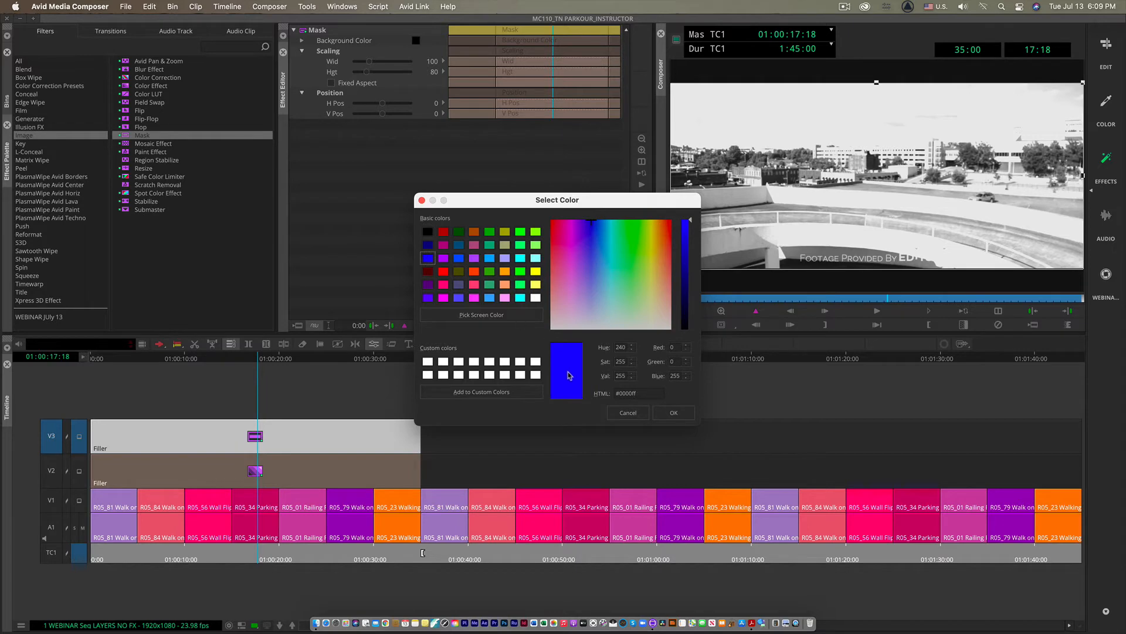
{"action": "left_click", "coordinate": [675, 414]}
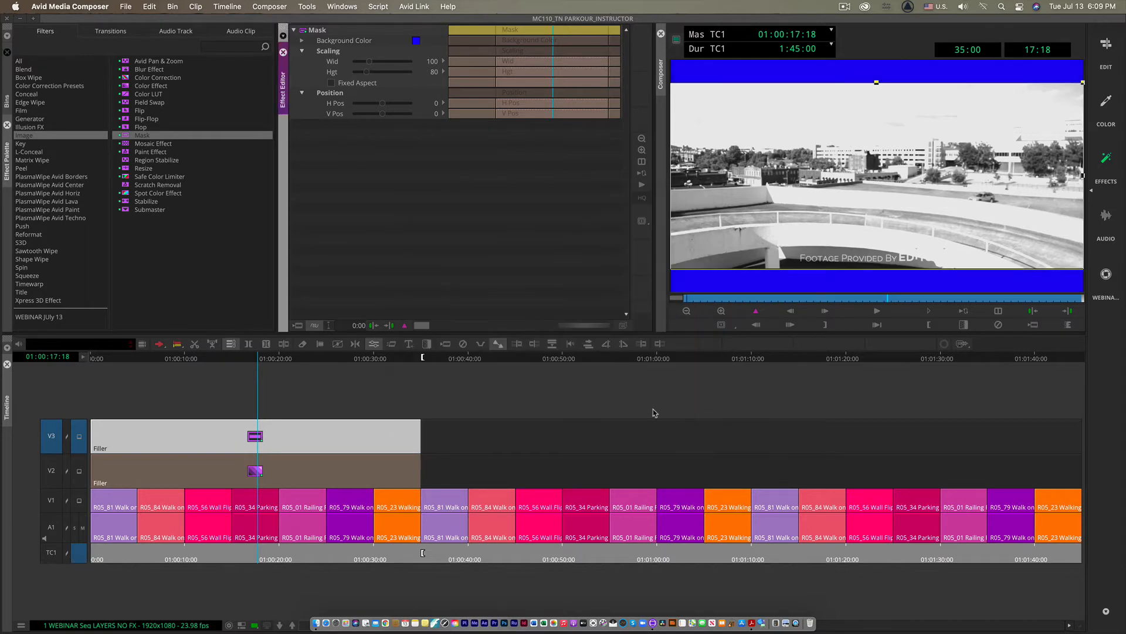
{"action": "left_click", "coordinate": [255, 362]}
{"action": "left_click_drag", "start_coordinate": [256, 362], "coordinate": [170, 363]}
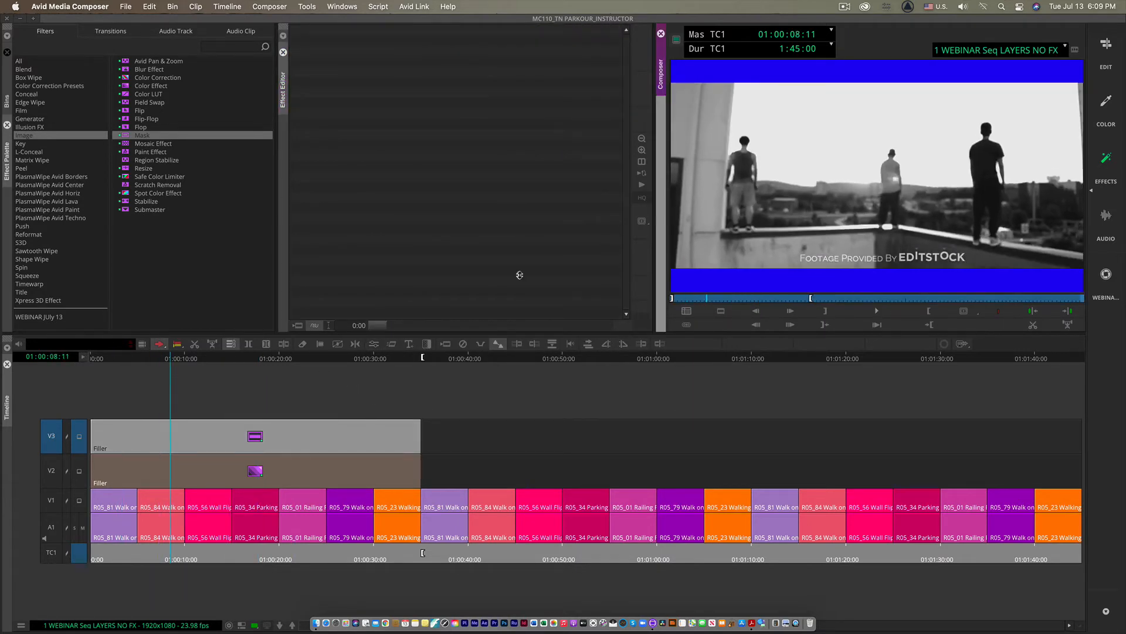
- Enlarge the record monitor in the Edit workspace and compare V1, V2 and V3 monitored, both inside and beyond the effect range
{"action": "left_click", "coordinate": [1105, 47]}
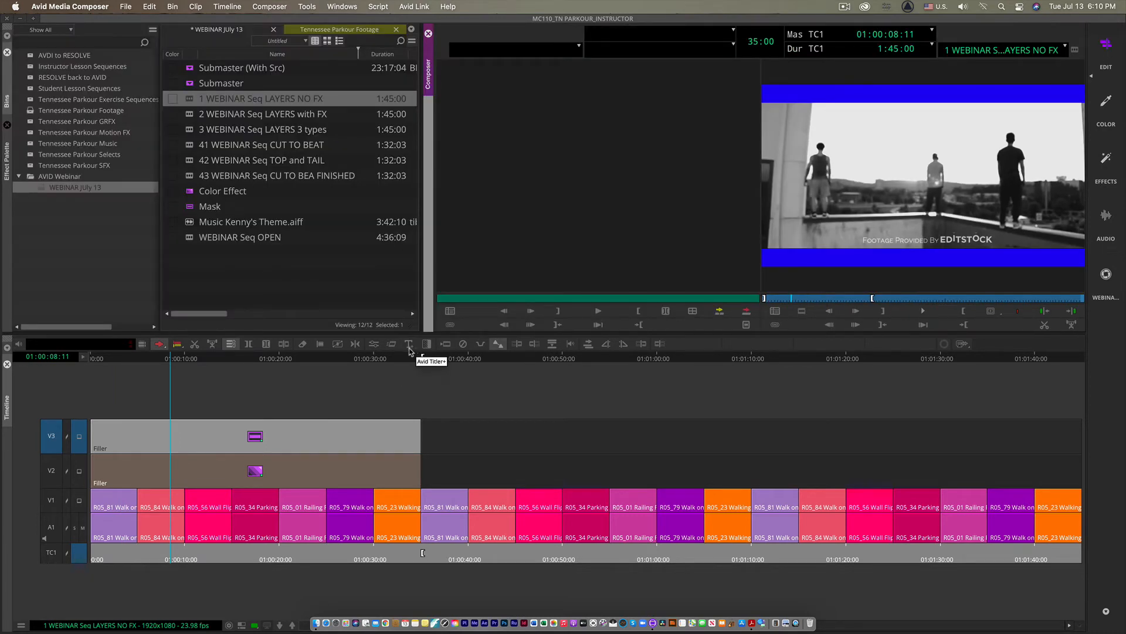
{"action": "left_click_drag", "start_coordinate": [420, 235], "coordinate": [270, 256]}
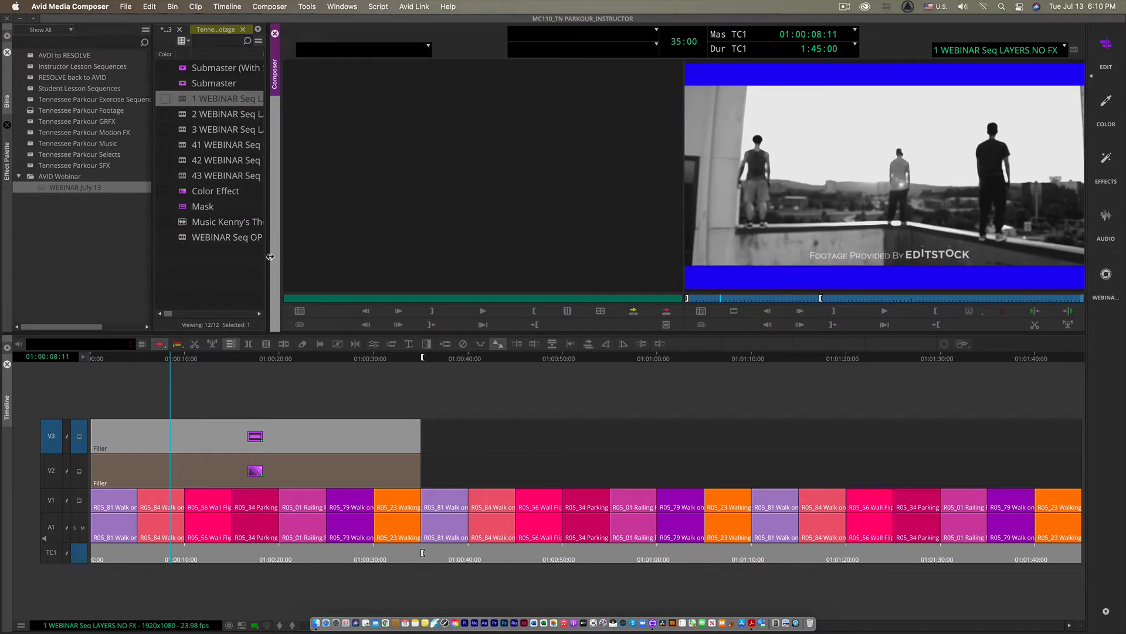
{"action": "left_click", "coordinate": [80, 501]}
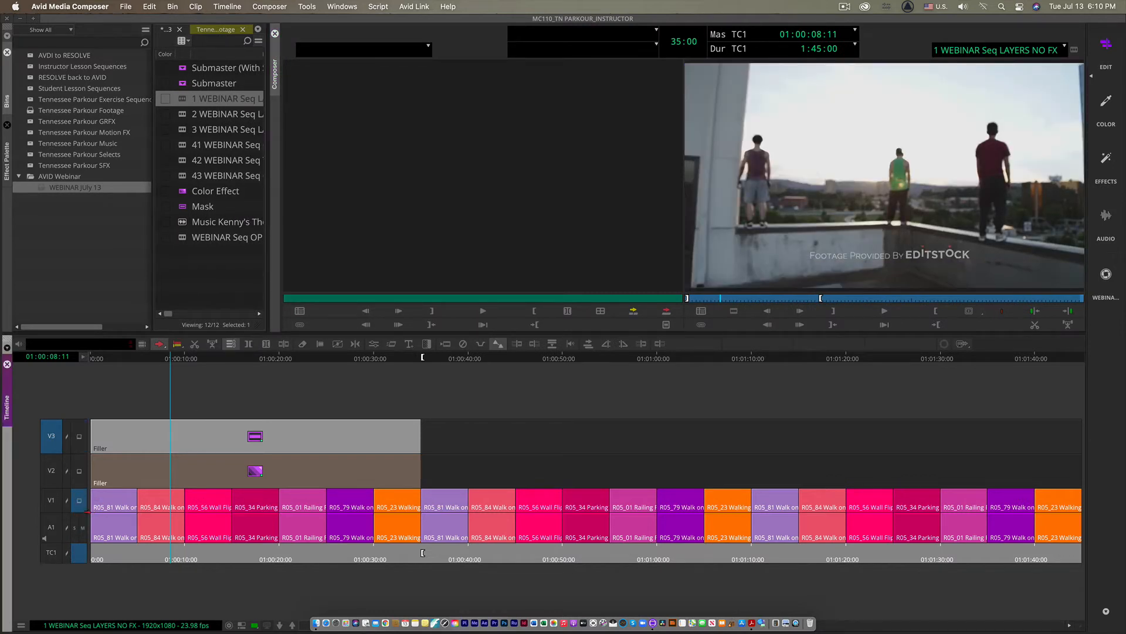
{"action": "left_click", "coordinate": [79, 471]}
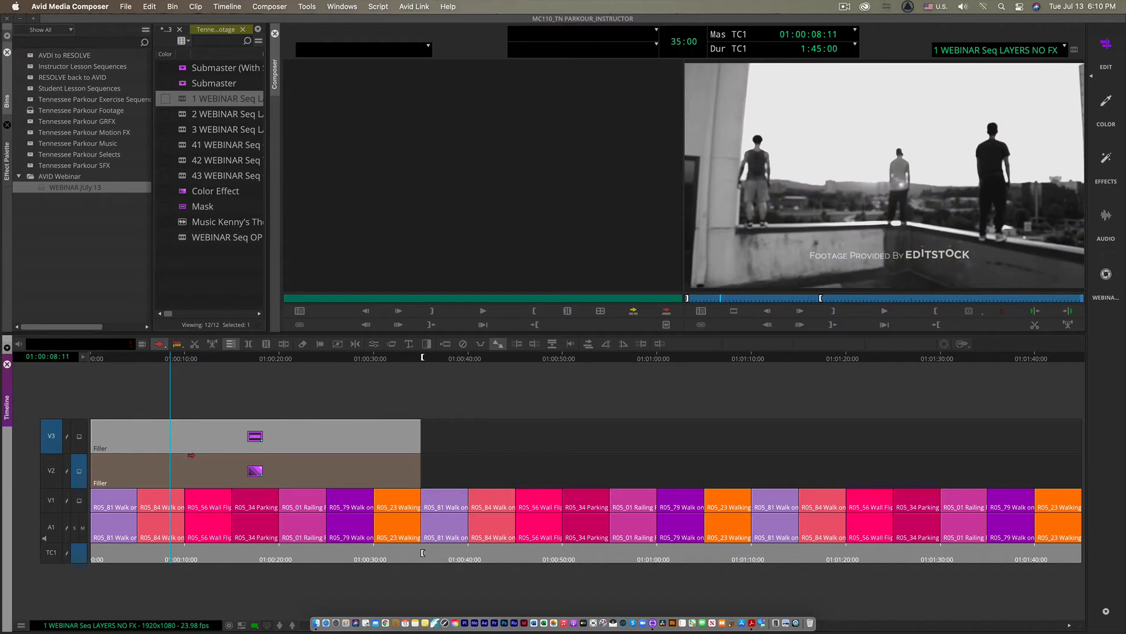
{"action": "left_click", "coordinate": [79, 437]}
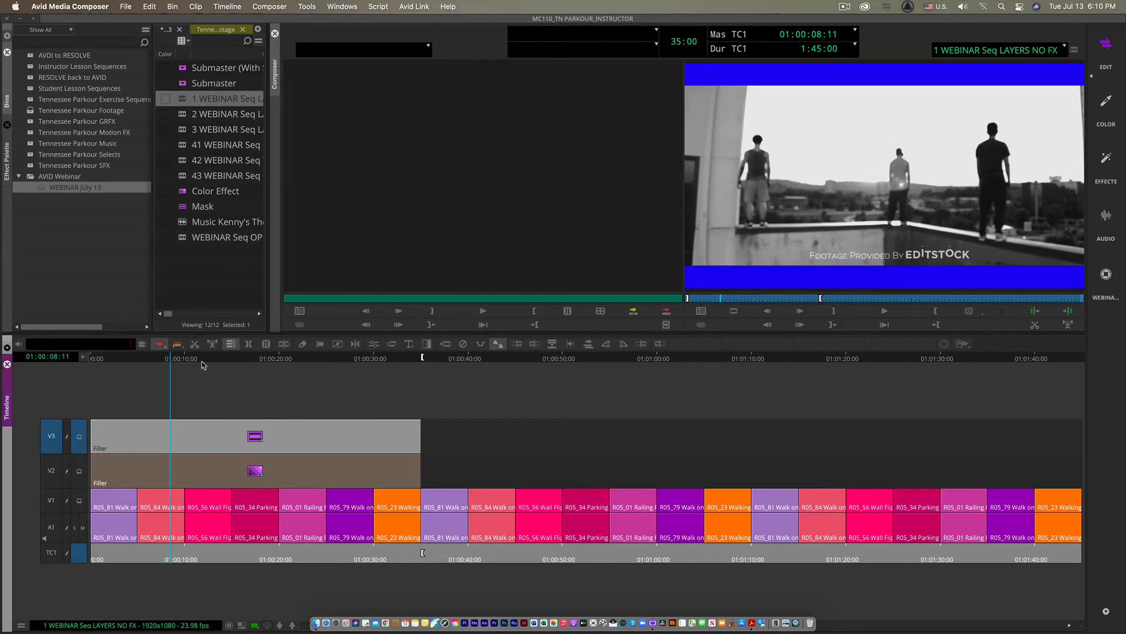
{"action": "left_click_drag", "start_coordinate": [300, 369], "coordinate": [89, 409]}
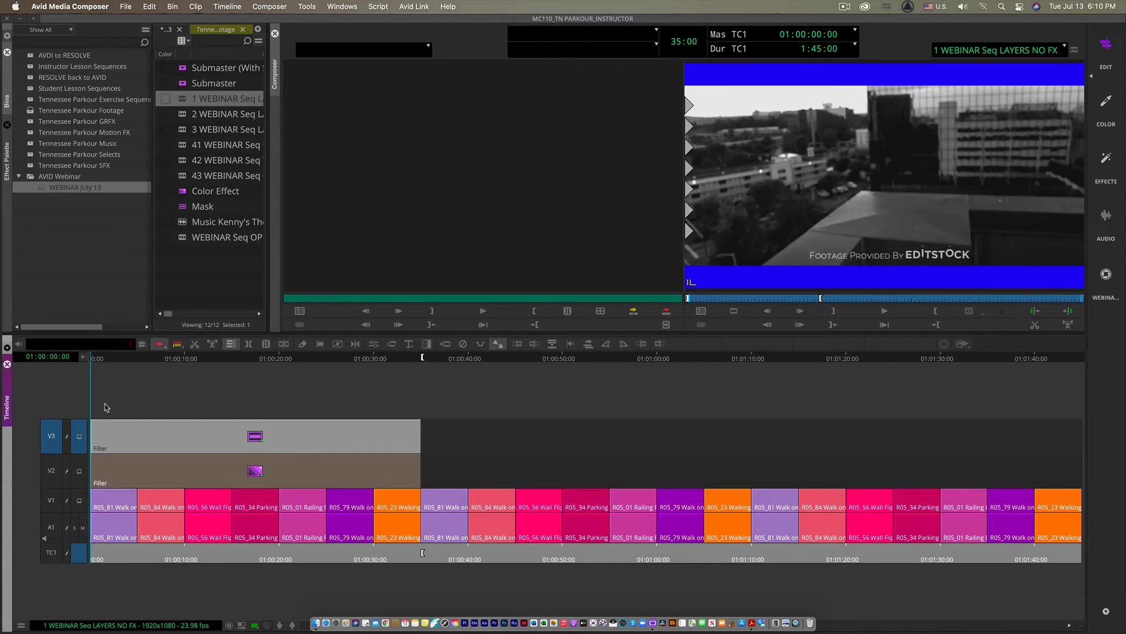
{"action": "left_click_drag", "start_coordinate": [445, 360], "coordinate": [670, 395]}
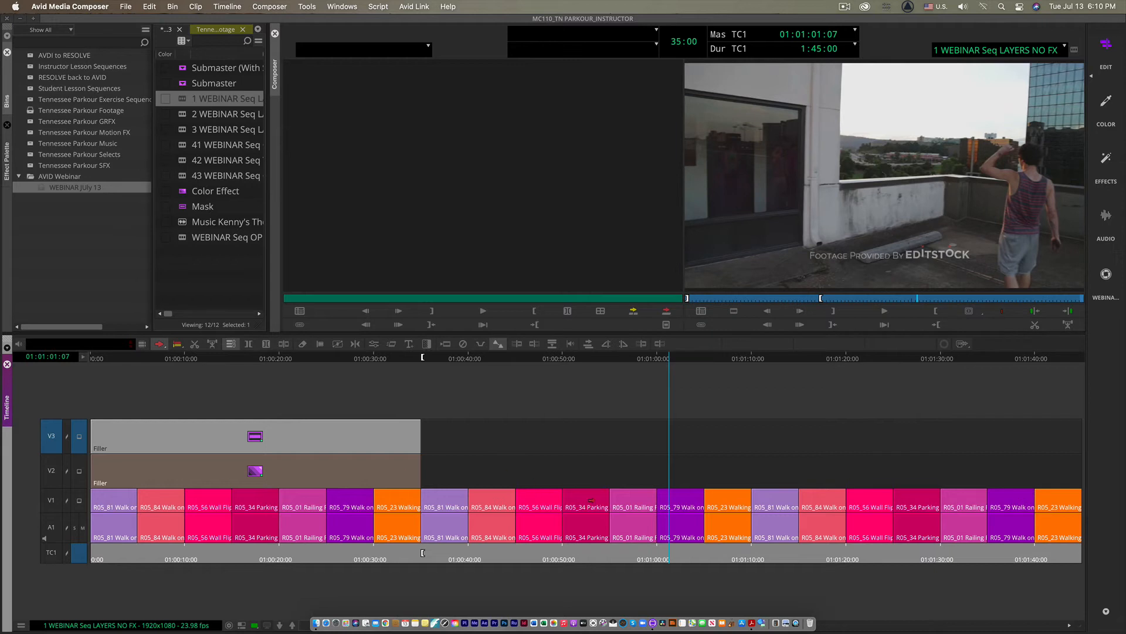
- Delete the saved Color Effect and Mask effect clips from the WEBINAR July 13 bin
{"action": "left_click", "coordinate": [182, 208]}
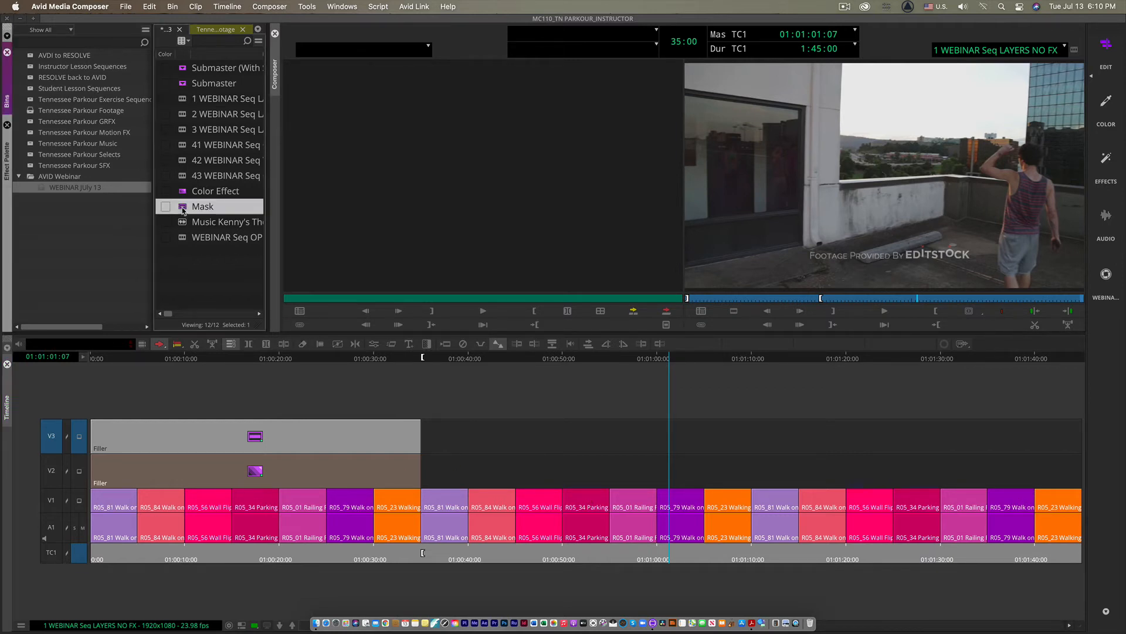
{"action": "left_click", "coordinate": [185, 194], "text": "shift"}
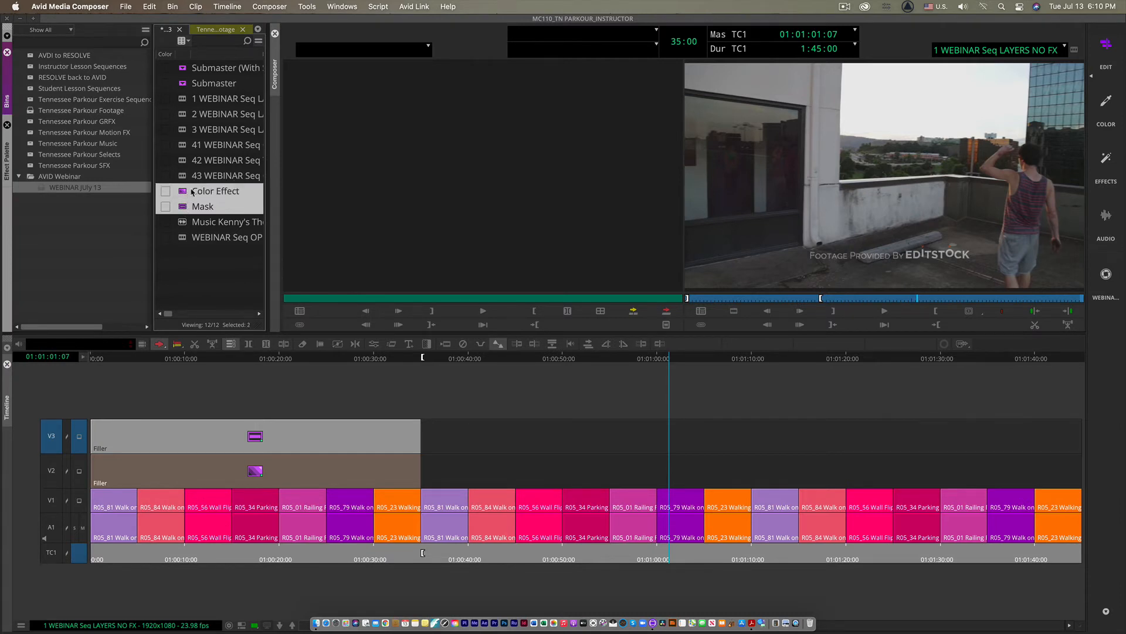
{"action": "key", "text": "Delete"}
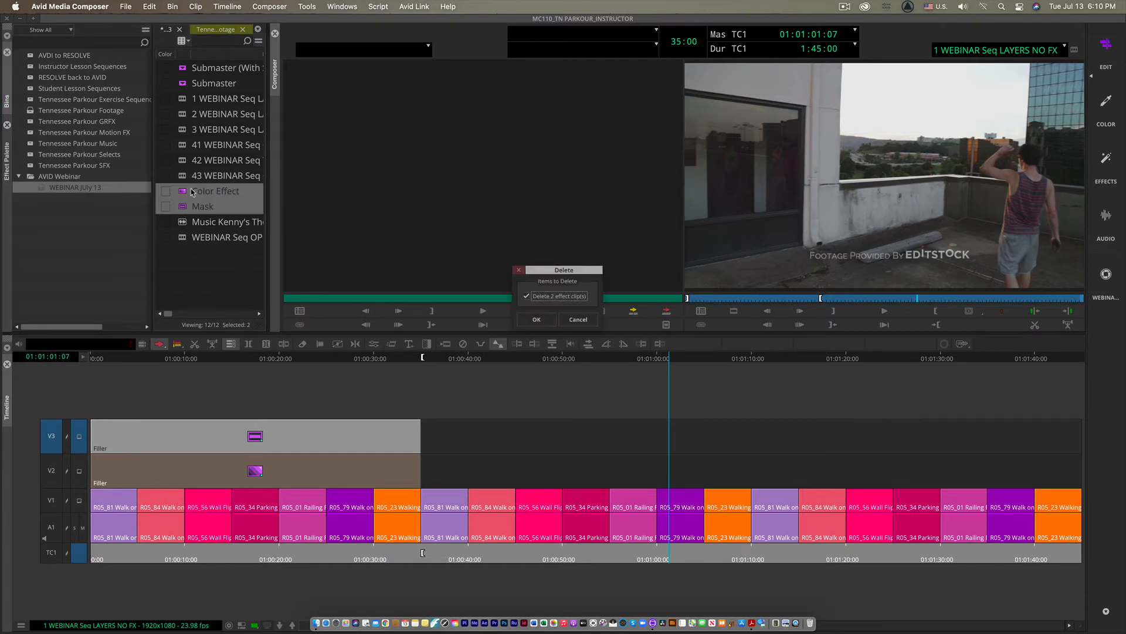
{"action": "left_click", "coordinate": [537, 319]}
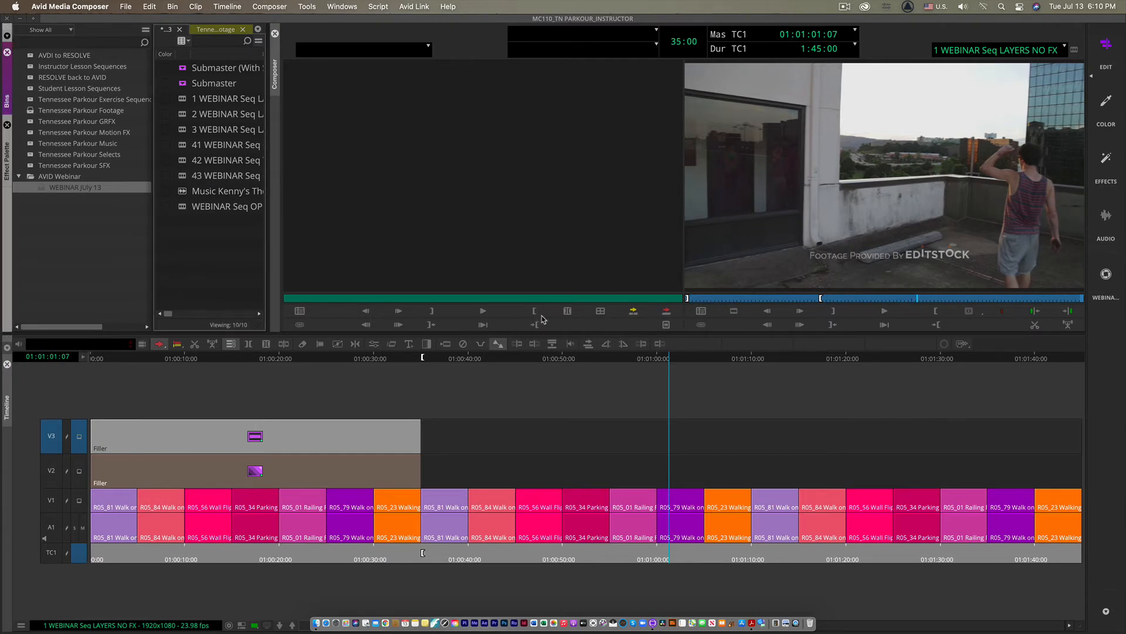
- Park the playhead at 01:00:17:15 and restore the Edit workspace layout
{"action": "left_click", "coordinate": [261, 360]}
{"action": "left_click_drag", "start_coordinate": [261, 360], "coordinate": [256, 360]}
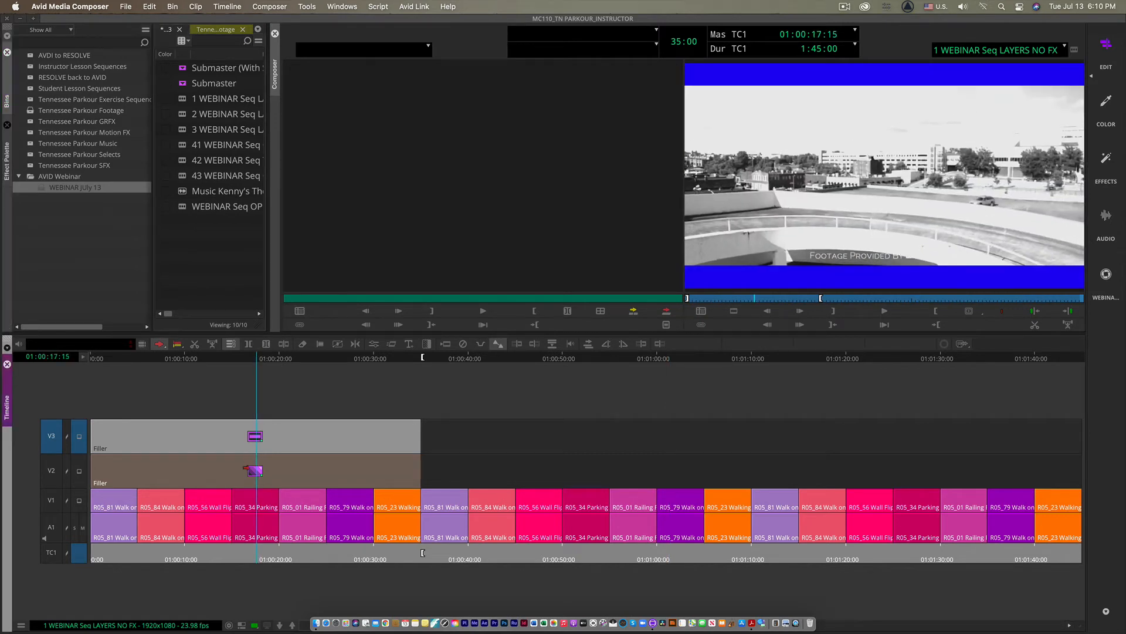
{"action": "left_click", "coordinate": [1111, 70]}
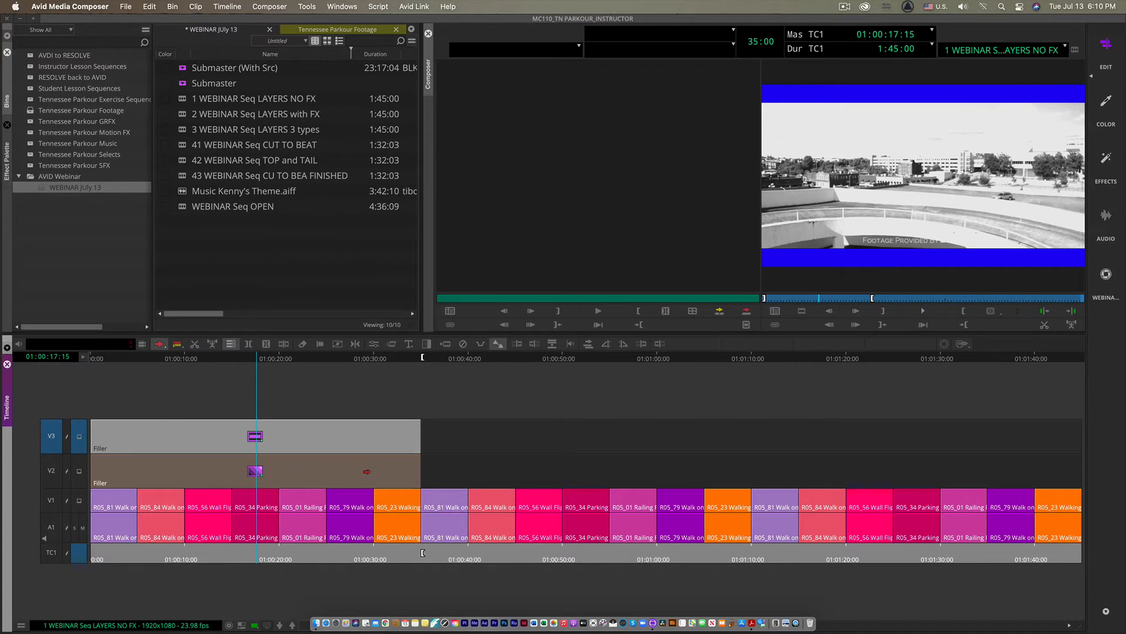
- Save the V2 filler's Color Effect as a template in the WEBINAR July 13 bin
{"action": "left_click", "coordinate": [258, 474]}
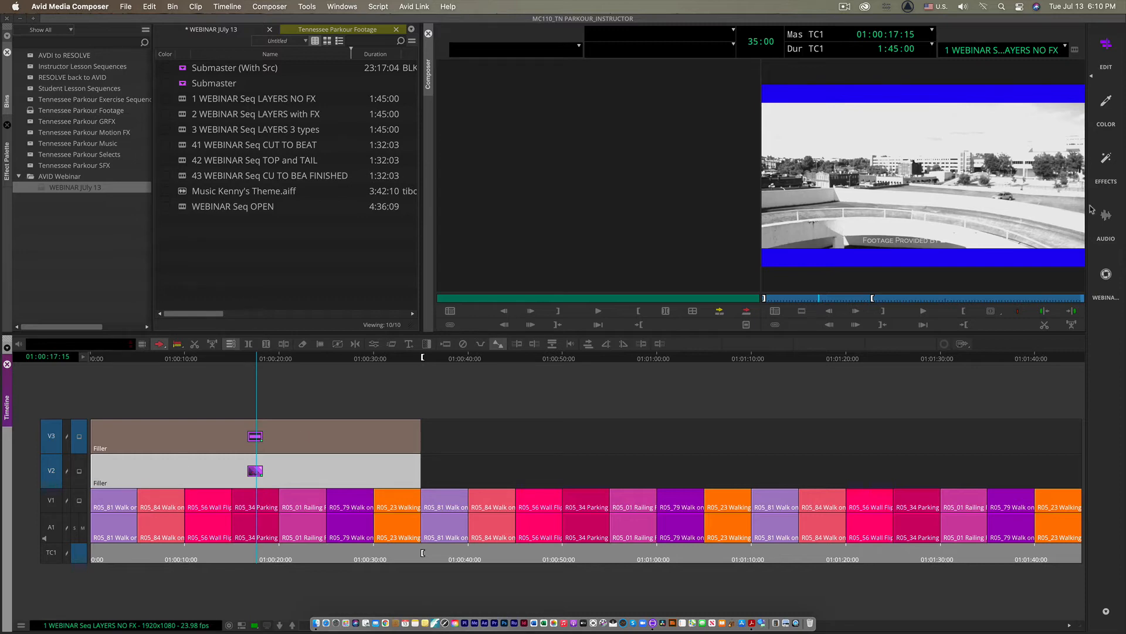
{"action": "left_click", "coordinate": [1113, 170]}
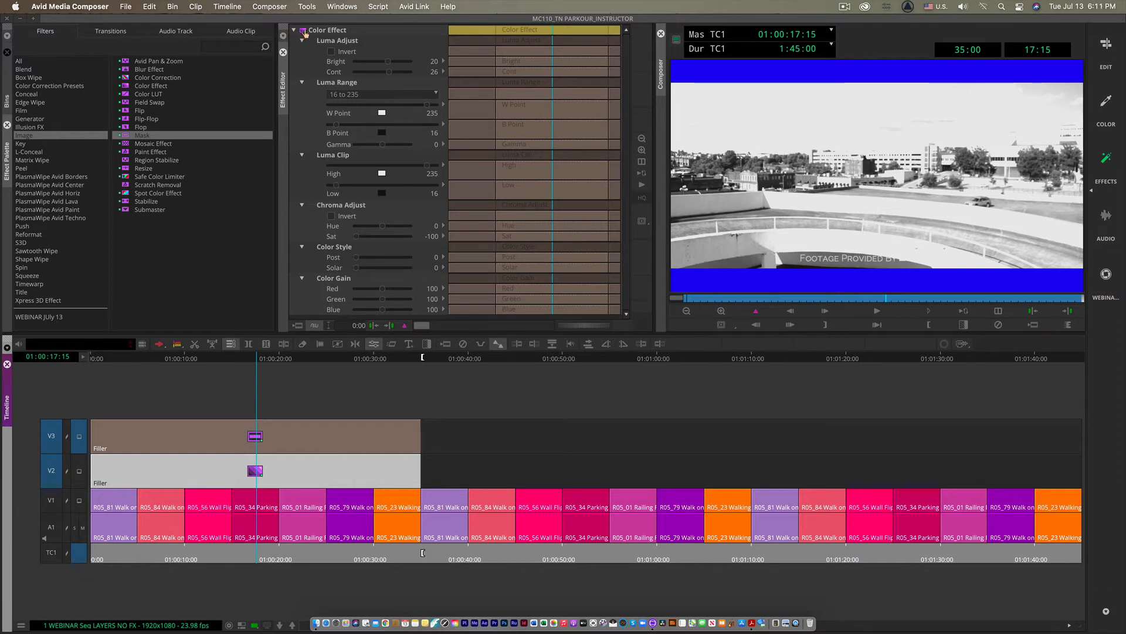
{"action": "left_click", "coordinate": [7, 102]}
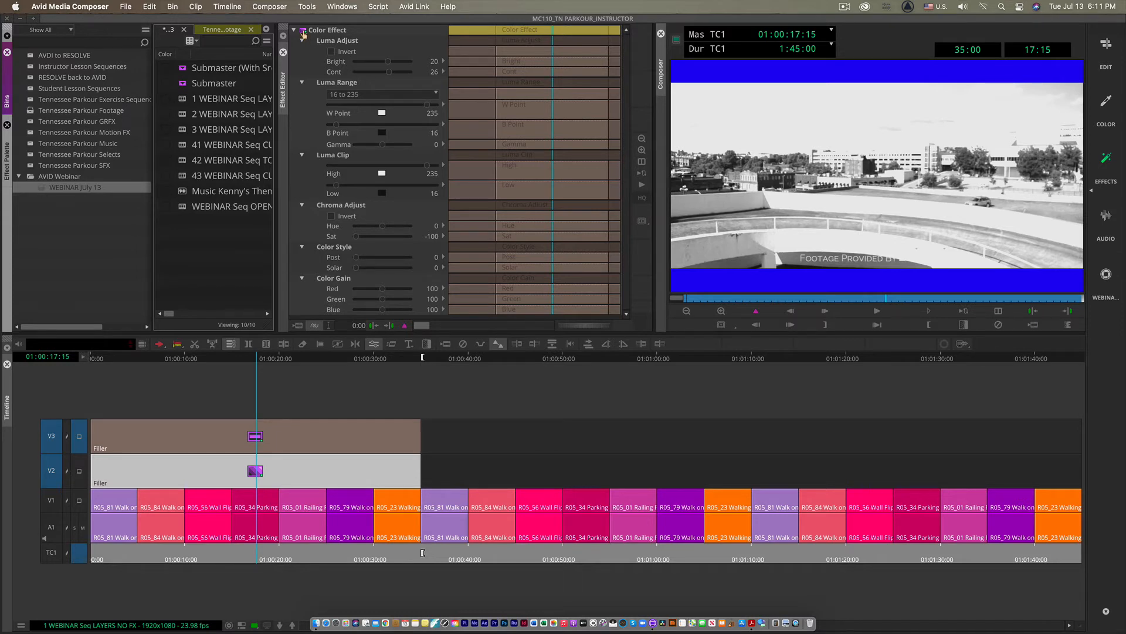
{"action": "left_click_drag", "start_coordinate": [303, 33], "coordinate": [193, 249]}
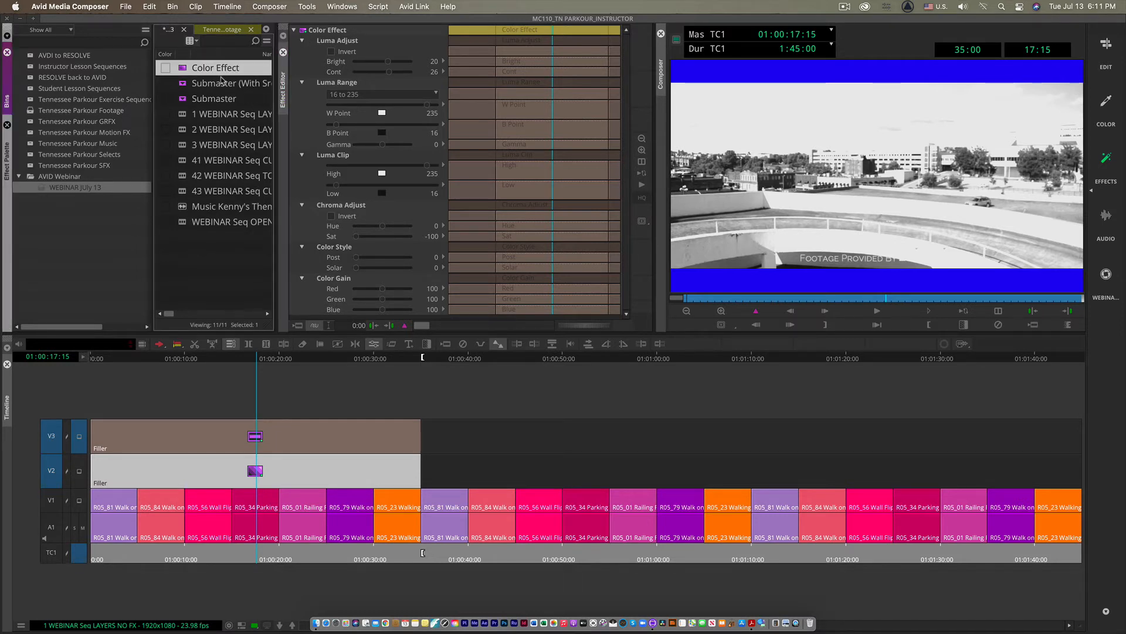
- Save the V3 filler's blue Mask effect in the WEBINAR July 13 bin and return to the Edit workspace
{"action": "left_click", "coordinate": [256, 439]}
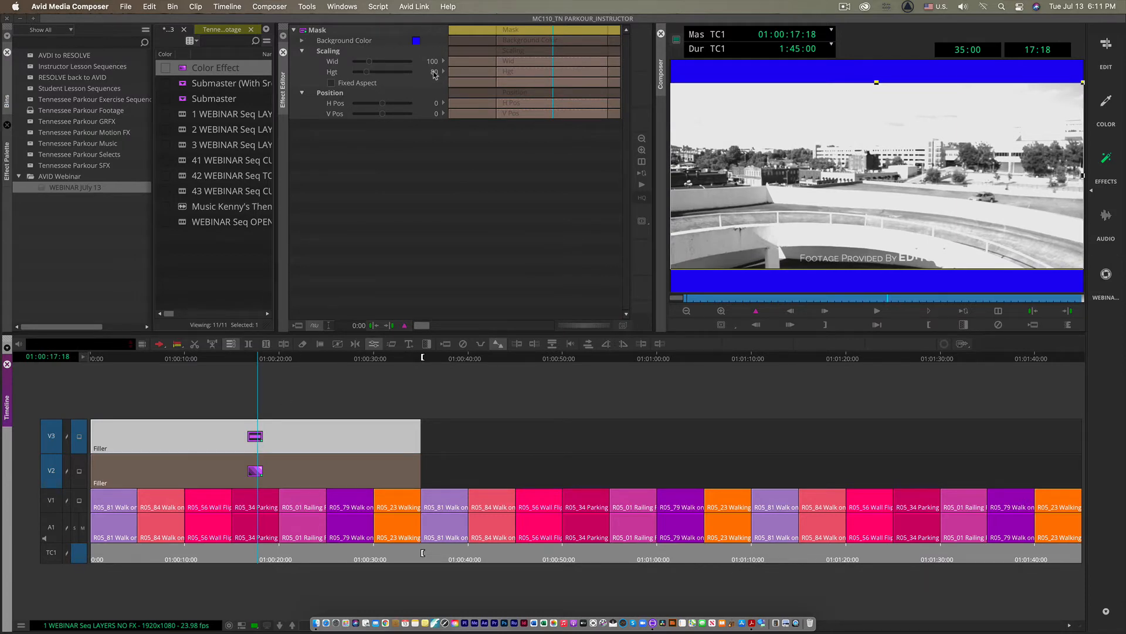
{"action": "left_click_drag", "start_coordinate": [303, 31], "coordinate": [193, 261]}
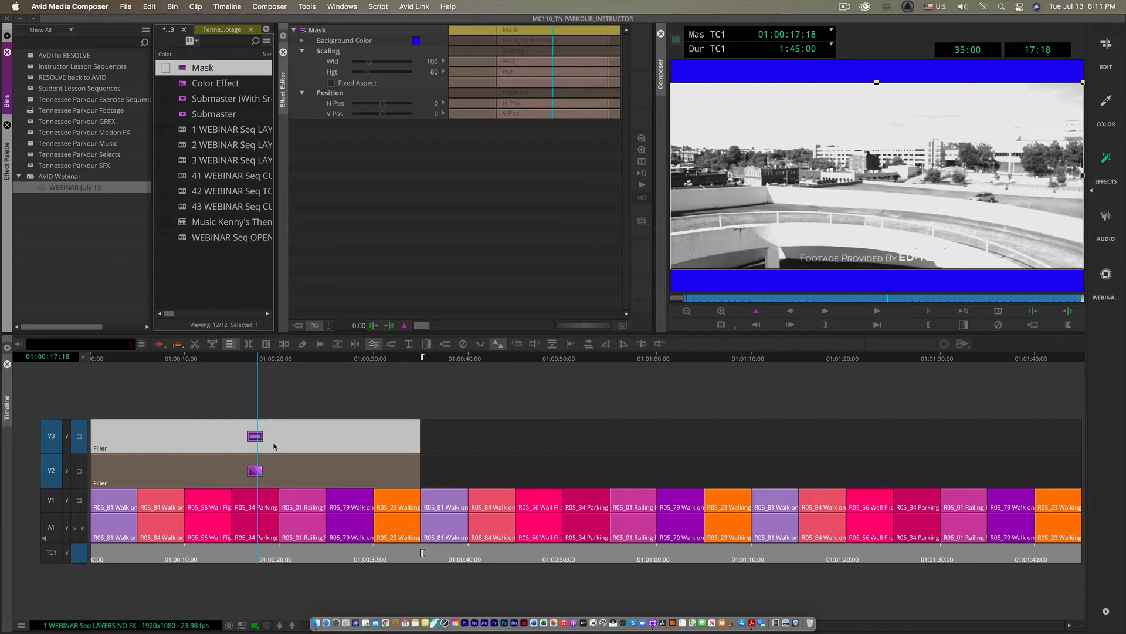
{"action": "left_click", "coordinate": [1106, 47]}
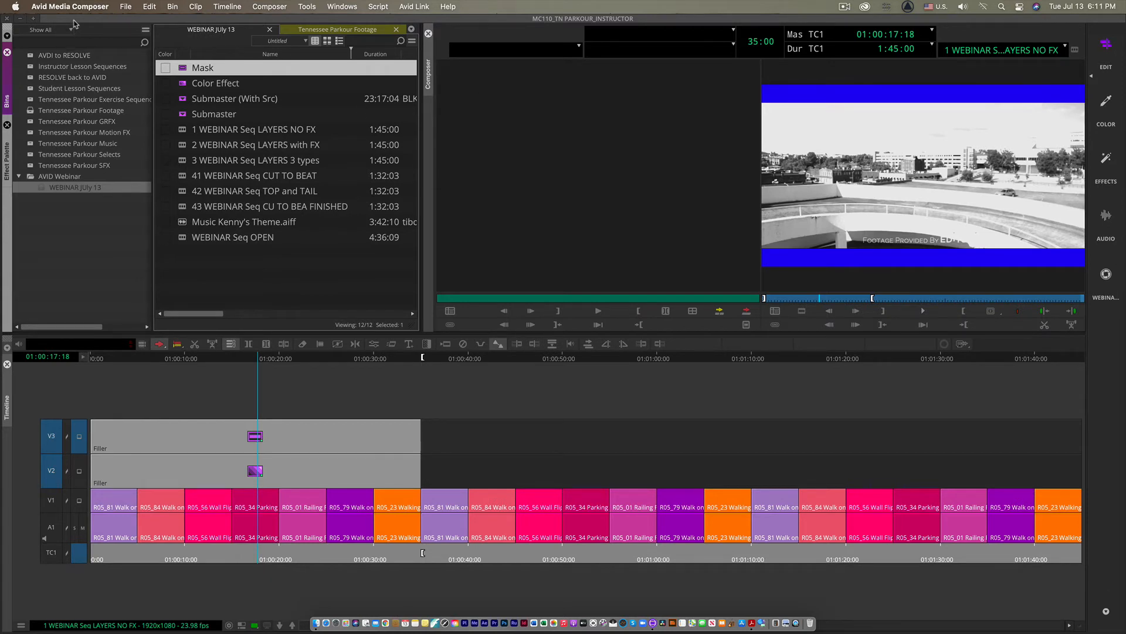
{"action": "left_click", "coordinate": [92, 212]}
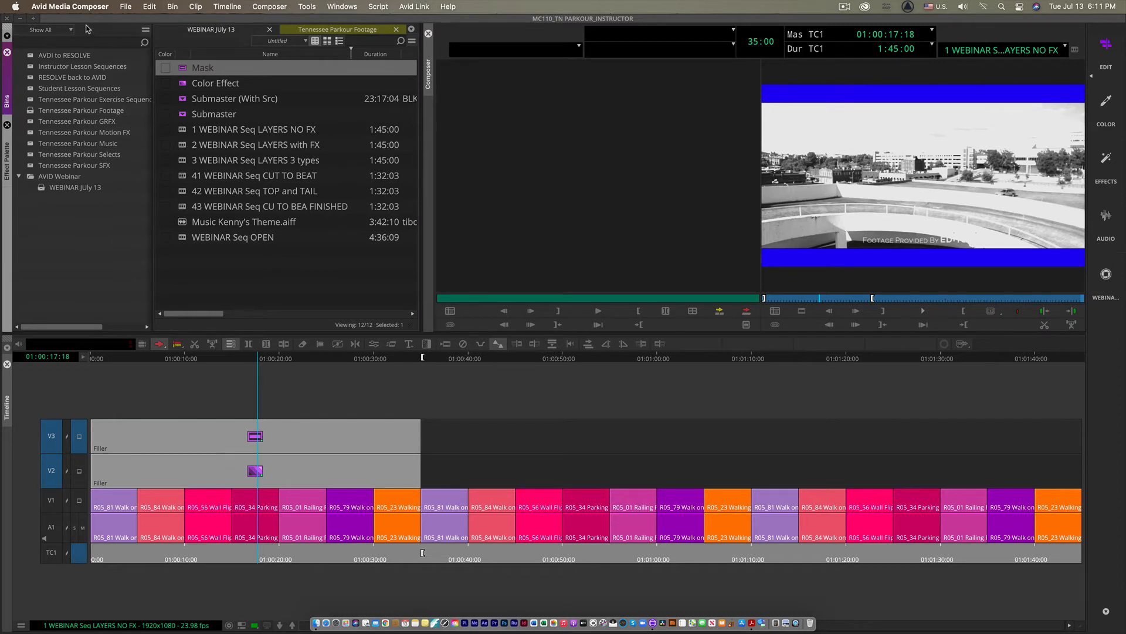
{"action": "left_click", "coordinate": [108, 43]}
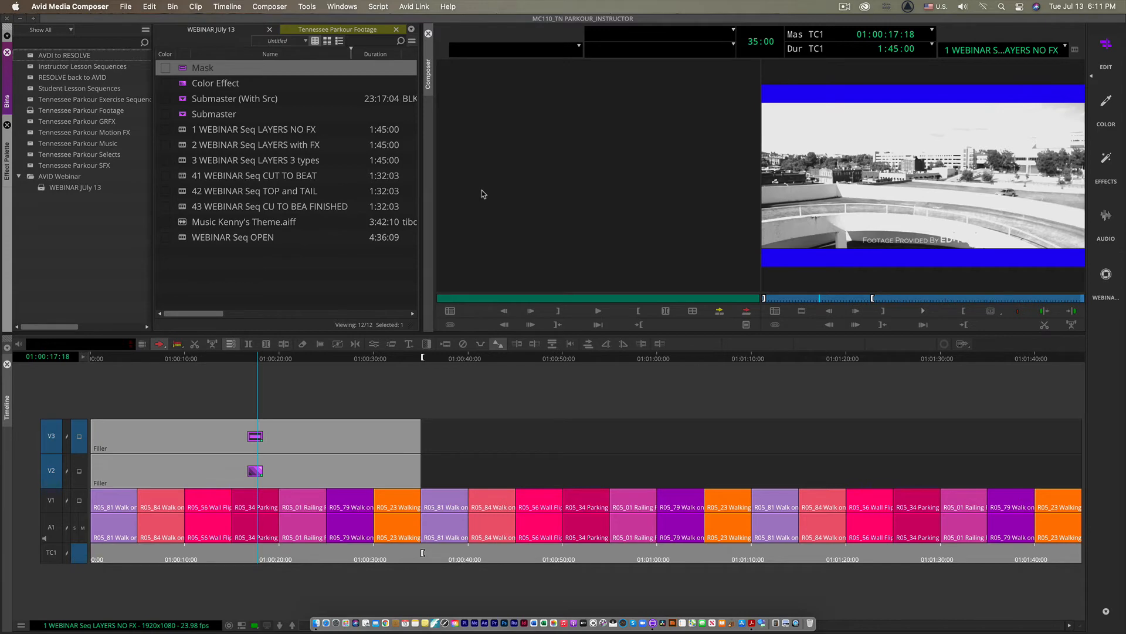
{"action": "left_click", "coordinate": [452, 360]}
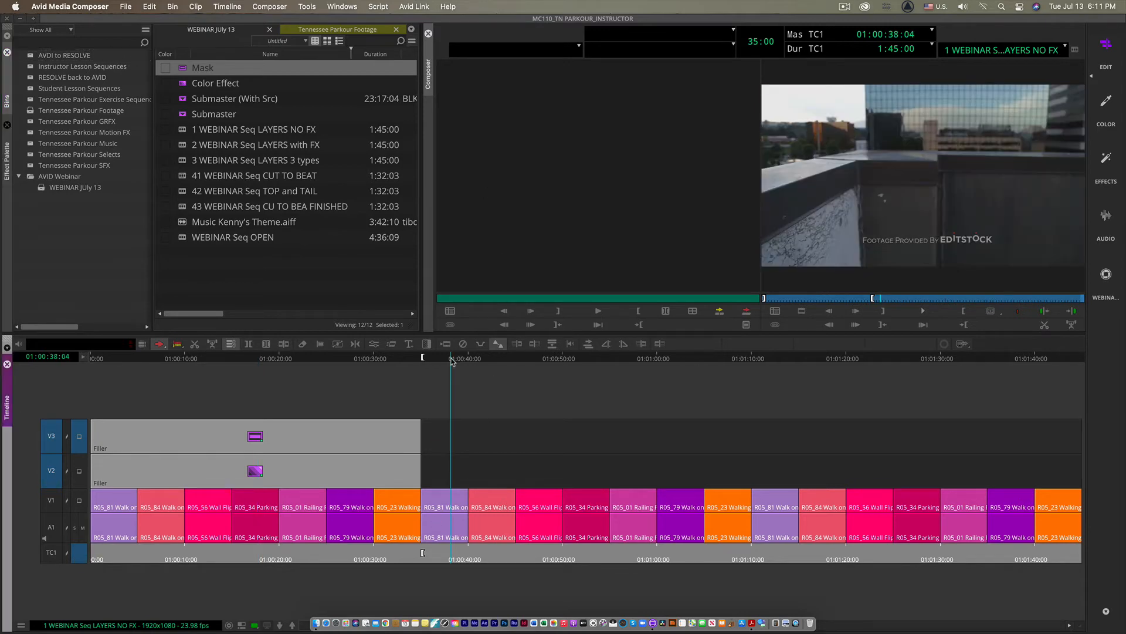
{"action": "left_click_drag", "start_coordinate": [451, 360], "coordinate": [707, 392]}
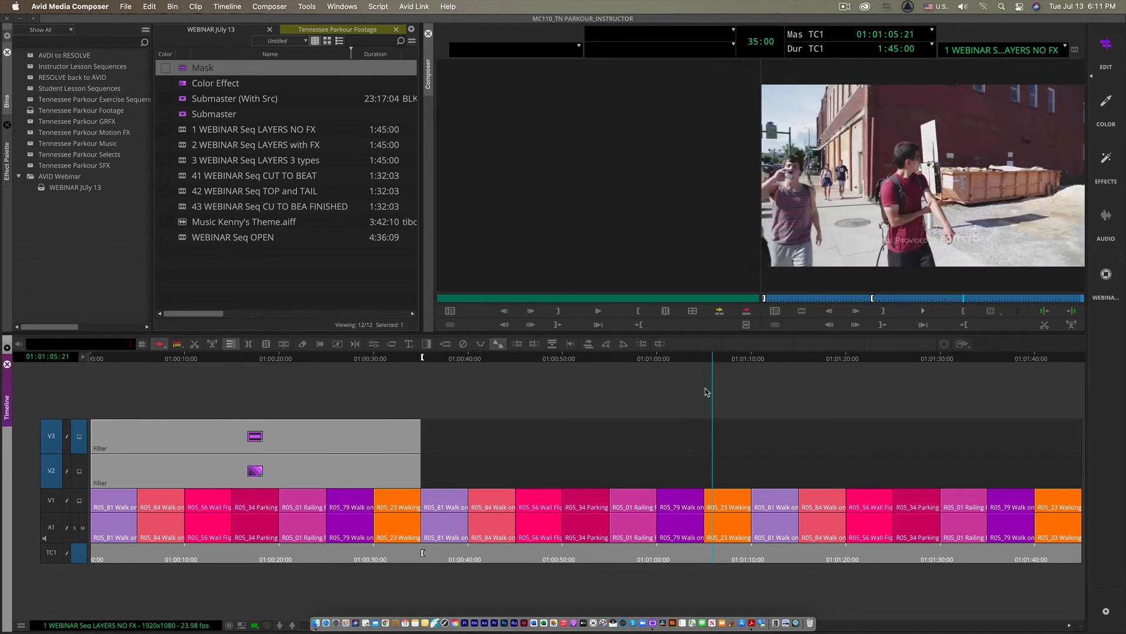
{"action": "left_click", "coordinate": [452, 502]}
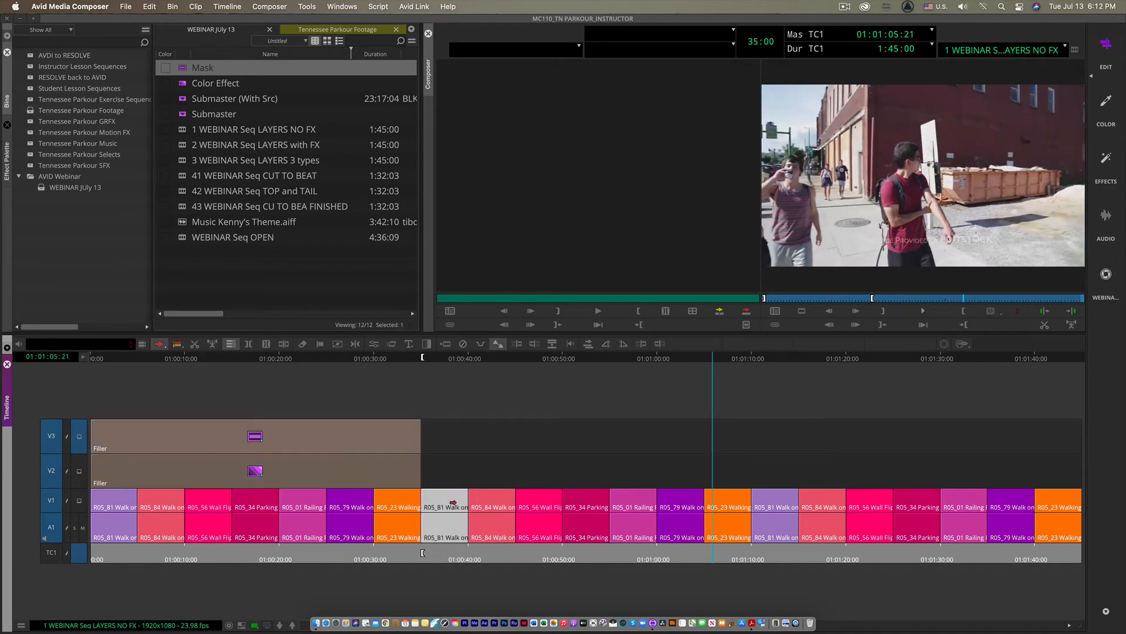
{"action": "left_click", "coordinate": [482, 496], "text": "shift"}
{"action": "left_click", "coordinate": [554, 503], "text": "shift"}
{"action": "left_click", "coordinate": [587, 502], "text": "shift"}
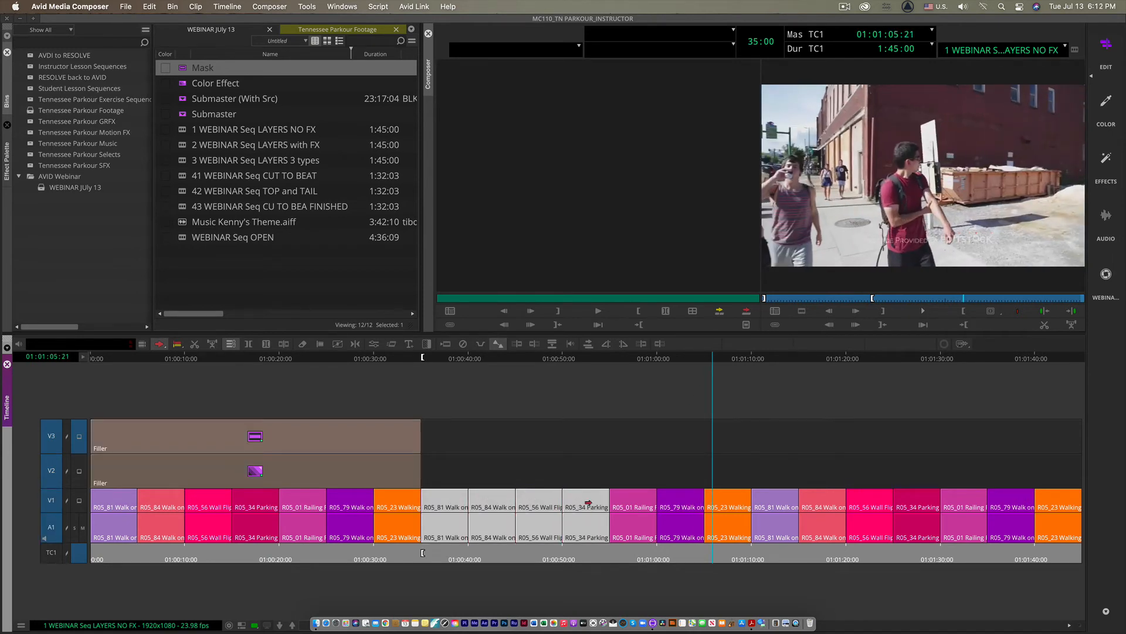
{"action": "left_click", "coordinate": [631, 502], "text": "shift"}
{"action": "left_click", "coordinate": [680, 501], "text": "shift"}
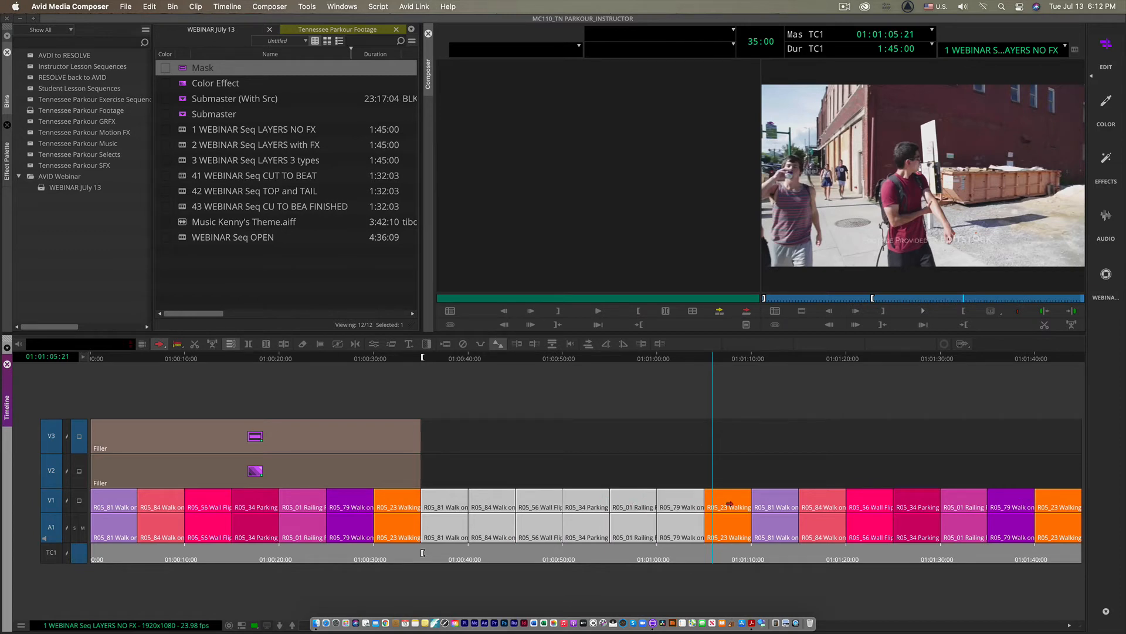
{"action": "left_click", "coordinate": [731, 505], "text": "shift"}
{"action": "left_click", "coordinate": [702, 388]}
- Apply the saved Color Effect as one nested effect across the seven V1 clips directly after the filler effects, and check the shots
{"action": "left_click_drag", "start_coordinate": [444, 389], "coordinate": [727, 569]}
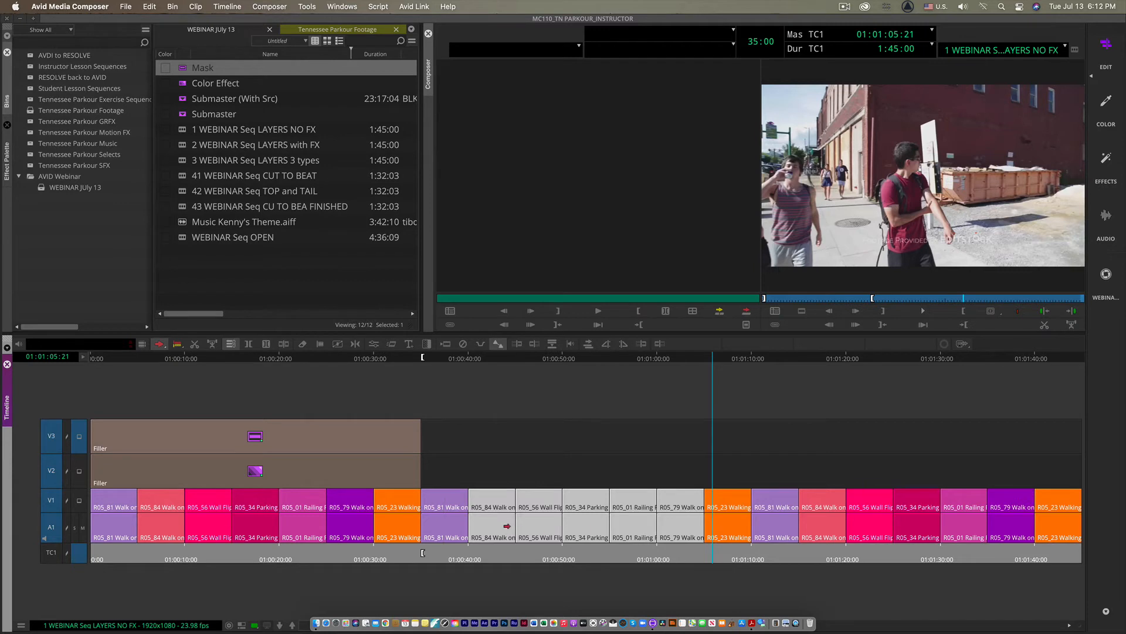
{"action": "left_click", "coordinate": [440, 505], "text": "shift"}
{"action": "left_click", "coordinate": [712, 496], "text": "shift"}
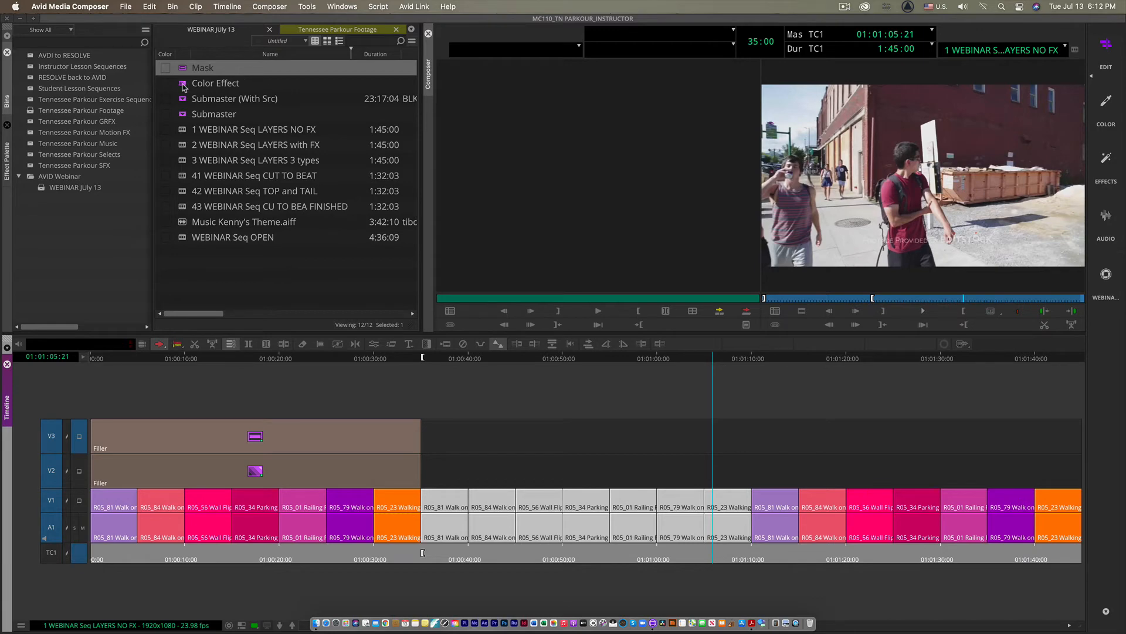
{"action": "left_click", "coordinate": [183, 87]}
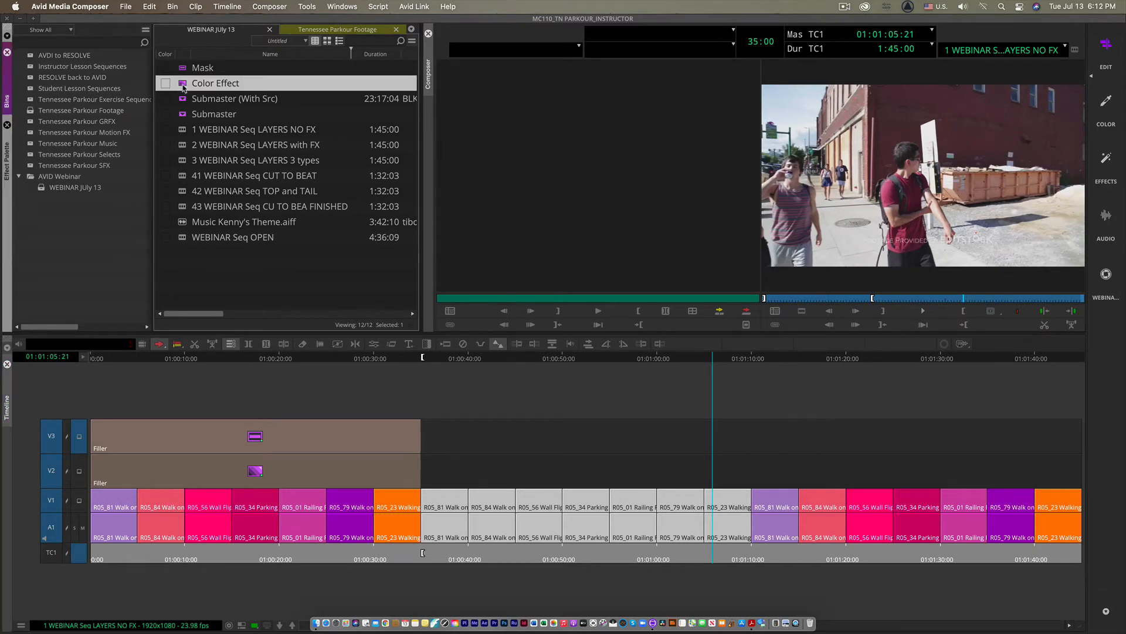
{"action": "double_click", "coordinate": [183, 86]}
{"action": "left_click_drag", "start_coordinate": [524, 359], "coordinate": [478, 378]}
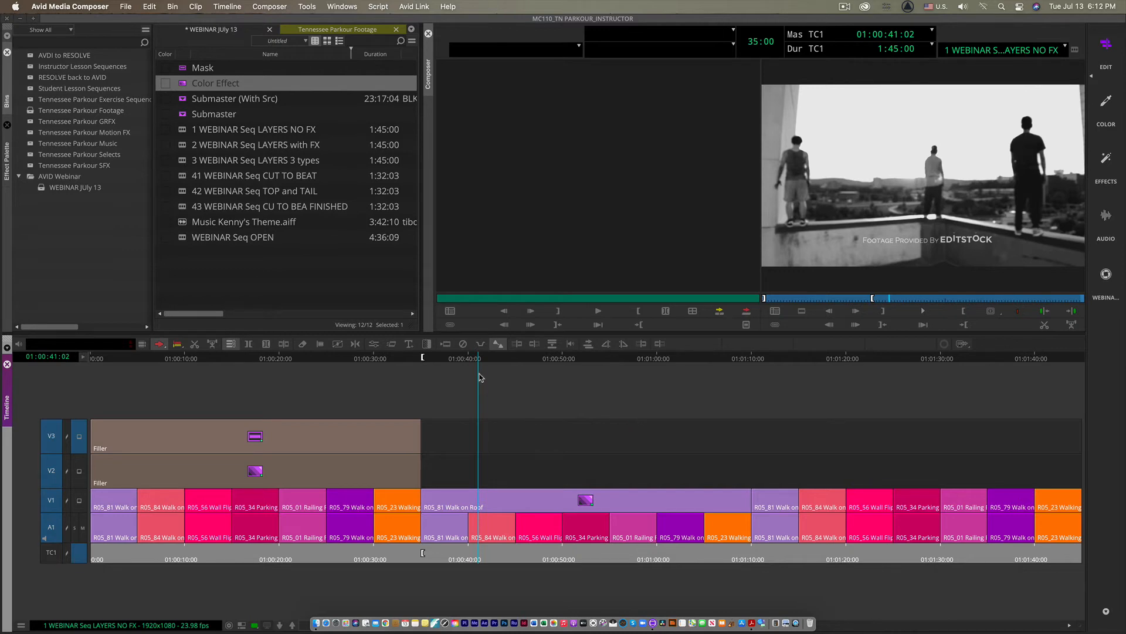
{"action": "left_click_drag", "start_coordinate": [467, 359], "coordinate": [573, 396]}
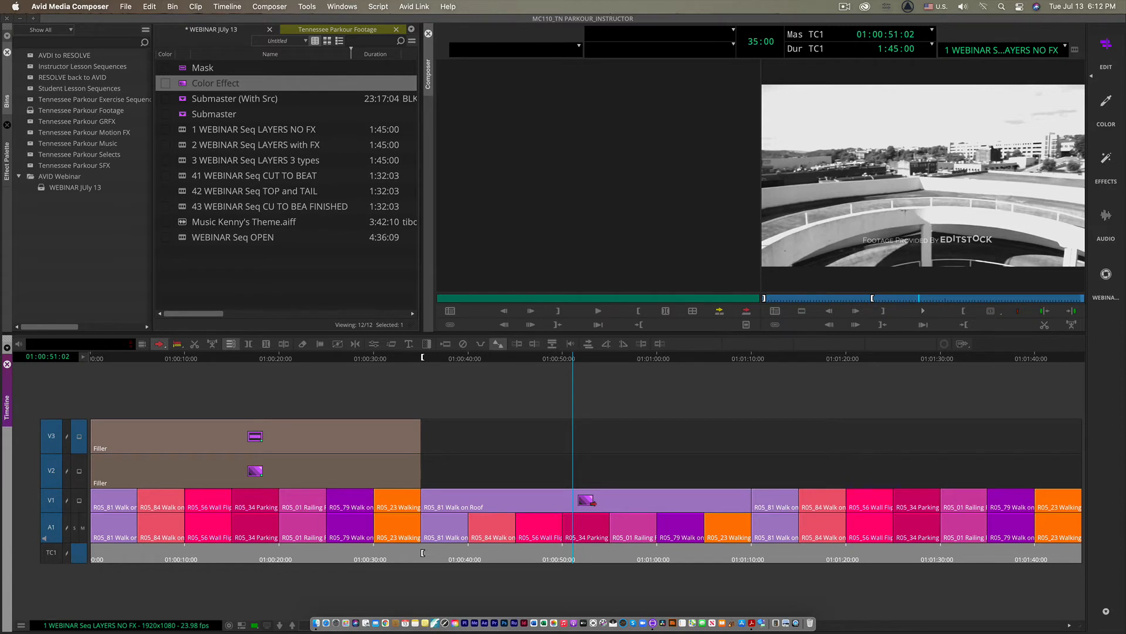
- Add the saved Mask effect on top of the nested Color Effect segment on V1 and check its shots
{"action": "left_click", "coordinate": [185, 70]}
{"action": "left_click_drag", "start_coordinate": [513, 379], "coordinate": [541, 499]}
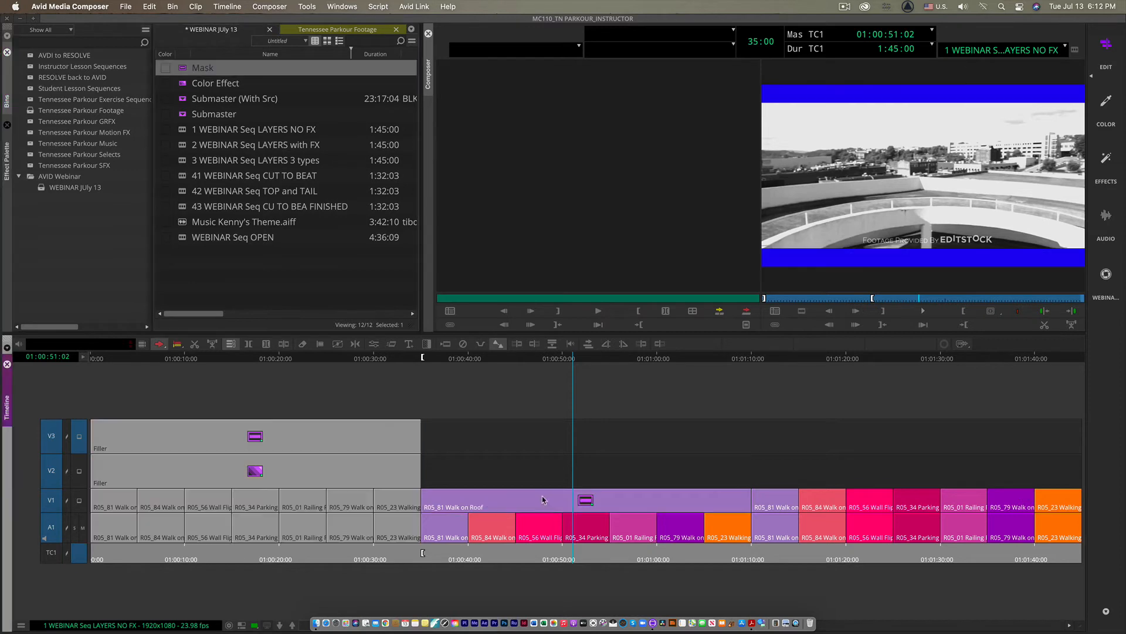
{"action": "left_click", "coordinate": [565, 359]}
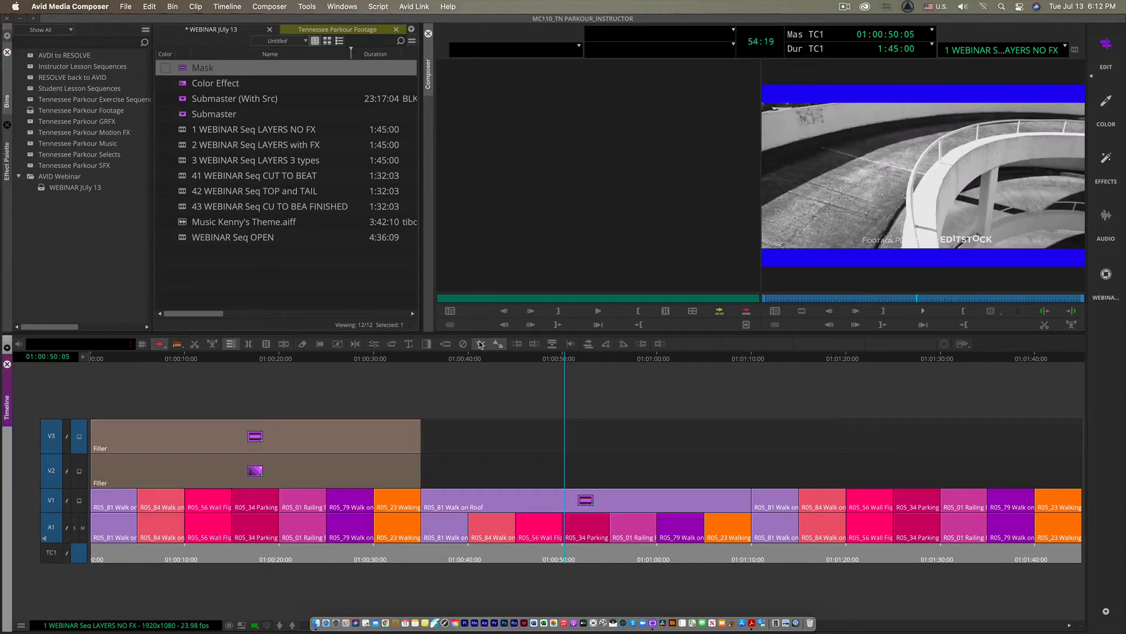
{"action": "left_click_drag", "start_coordinate": [487, 359], "coordinate": [536, 430]}
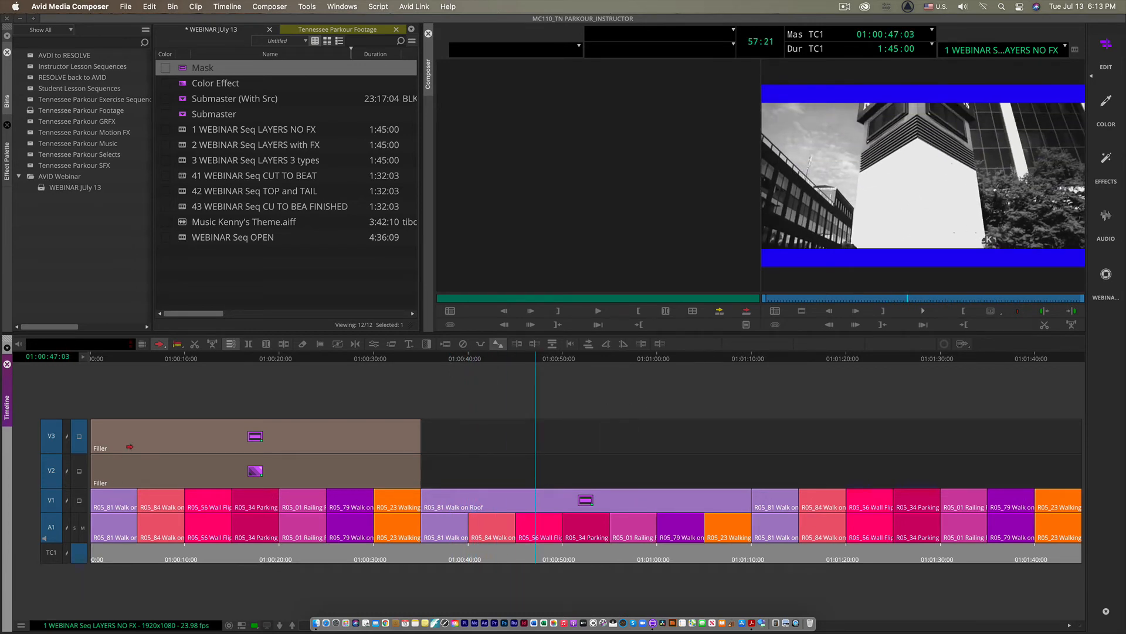
- Compare V1, V2 and V3 monitored under the filler effects, and park the playhead at 01:00:52:09 with V1 monitored
{"action": "left_click", "coordinate": [221, 359]}
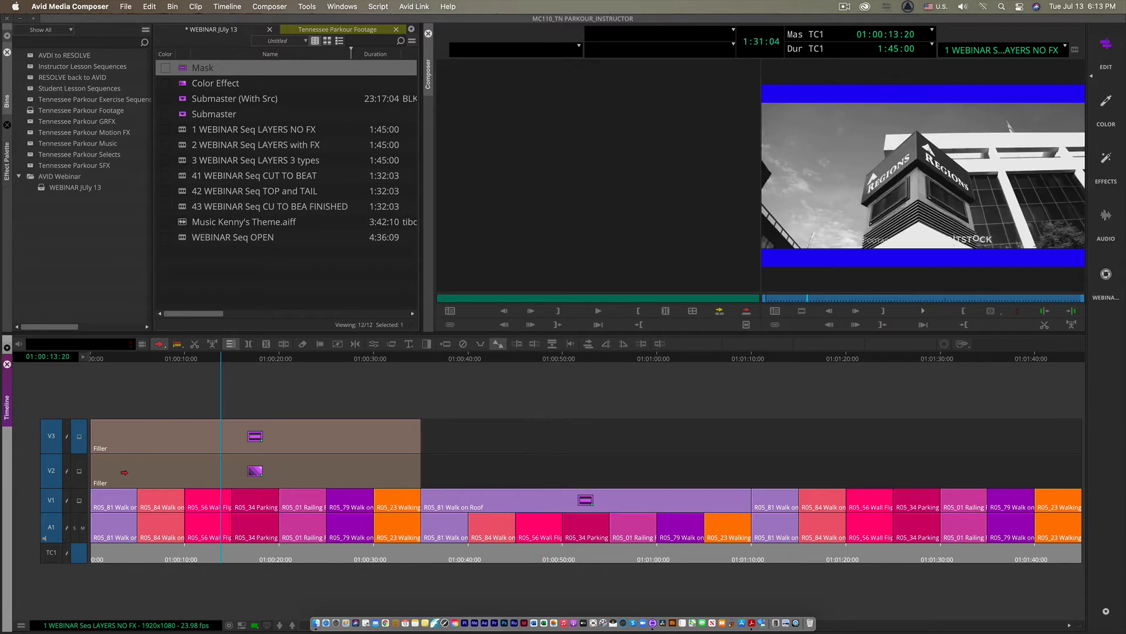
{"action": "left_click", "coordinate": [79, 501]}
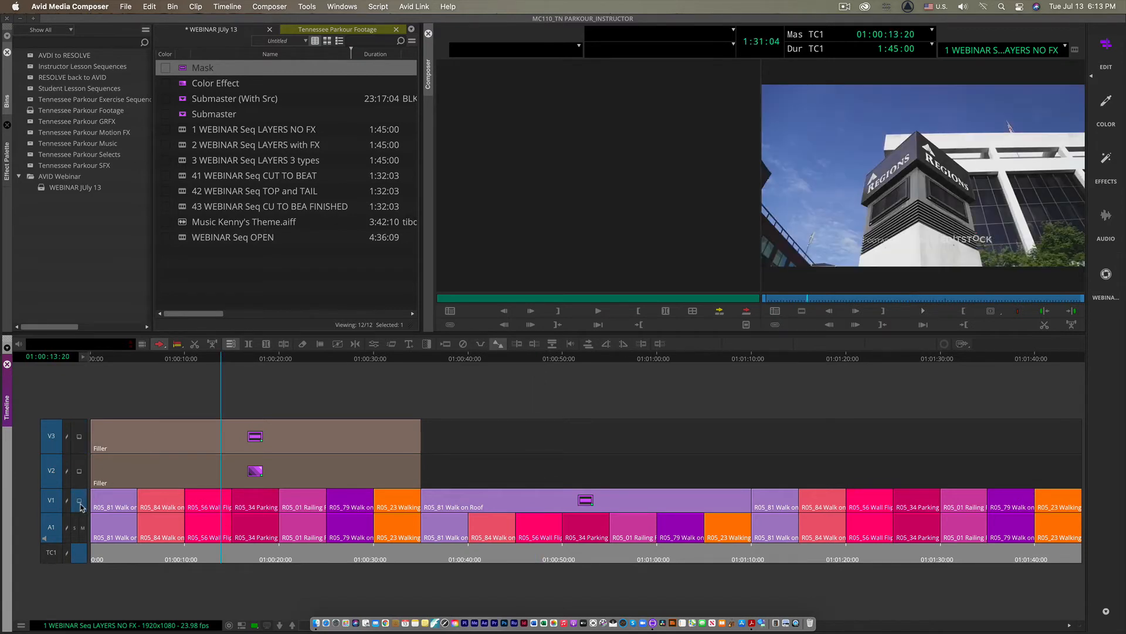
{"action": "left_click", "coordinate": [80, 472]}
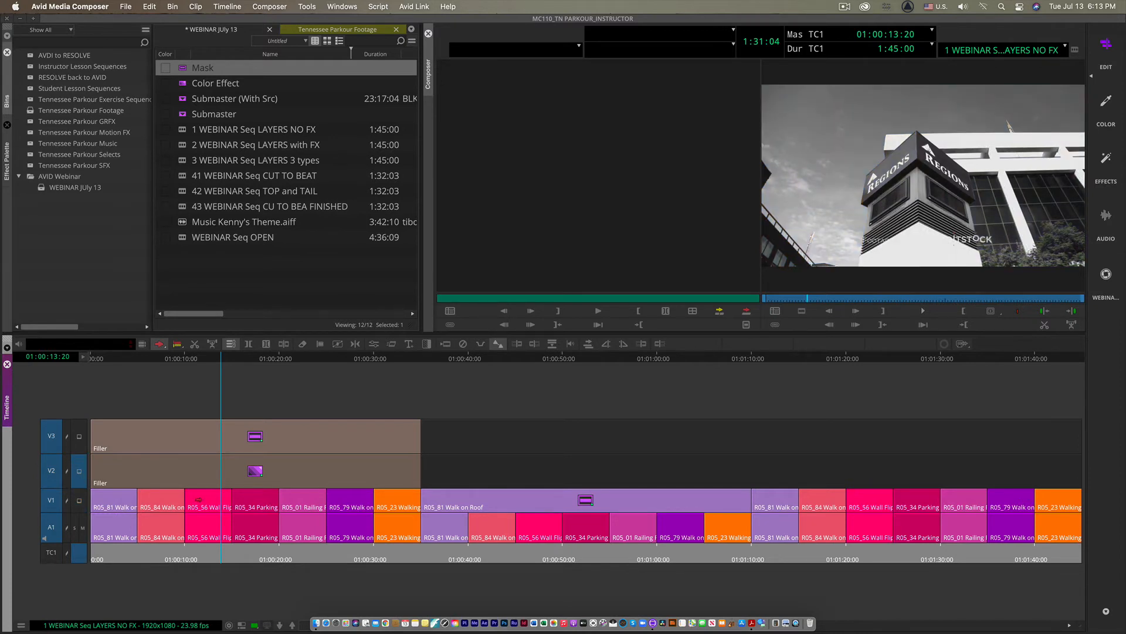
{"action": "left_click", "coordinate": [79, 438]}
{"action": "left_click_drag", "start_coordinate": [216, 356], "coordinate": [128, 418]}
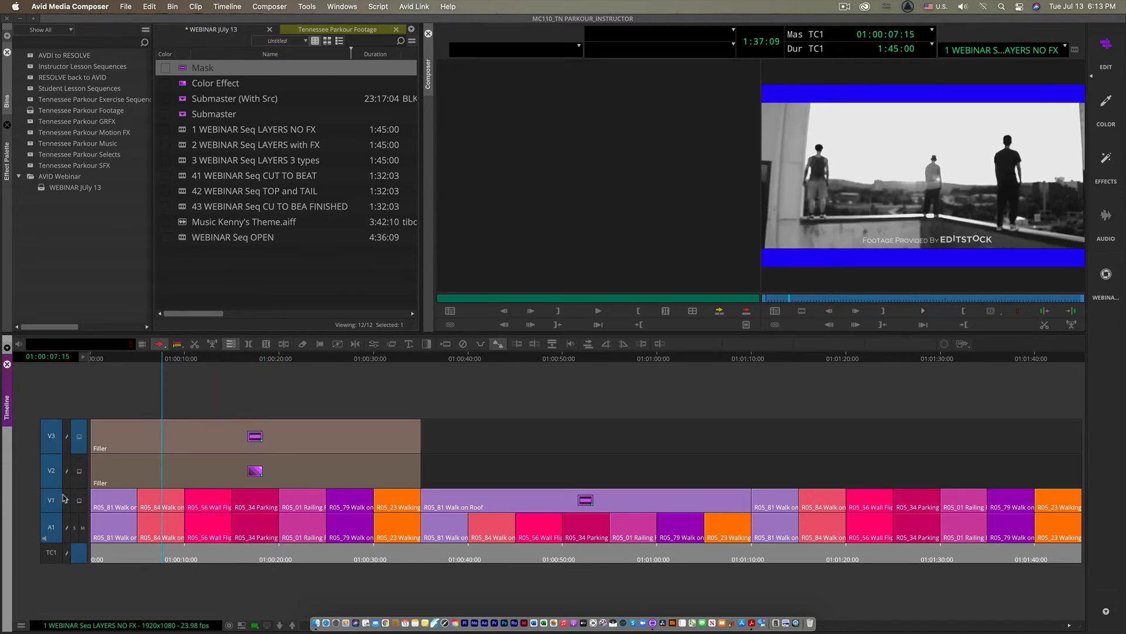
{"action": "left_click", "coordinate": [229, 359]}
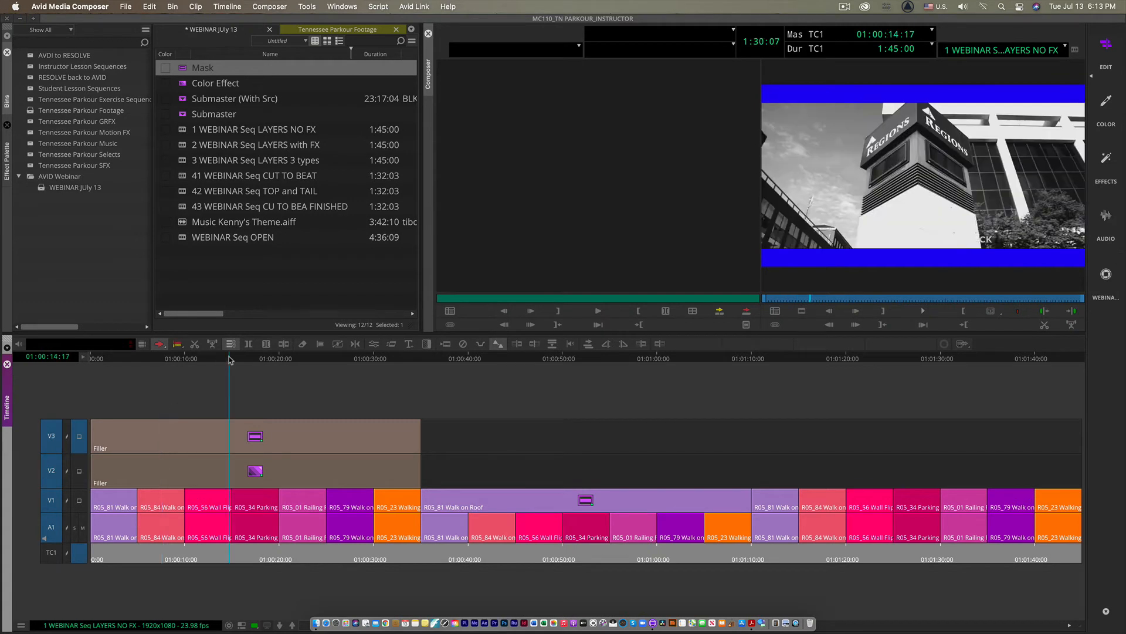
{"action": "left_click_drag", "start_coordinate": [229, 359], "coordinate": [593, 526]}
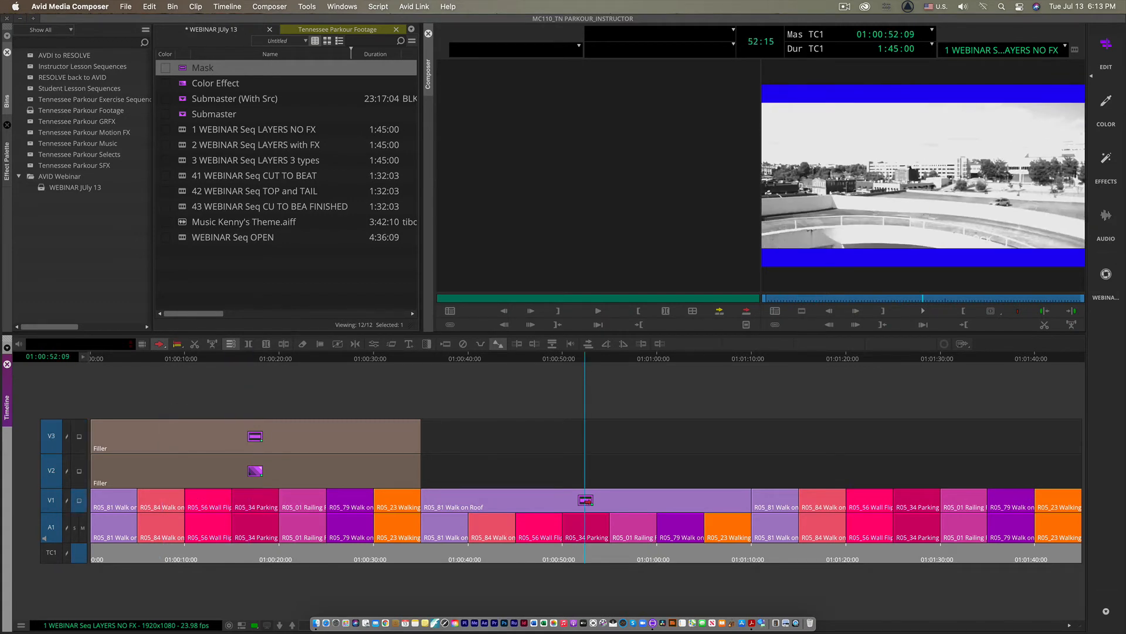
- Expand both nested levels of the V1 effect segment in the timeline and examine its Mask, Color Effect and source clip layers
{"action": "left_click", "coordinate": [580, 501], "text": "super"}
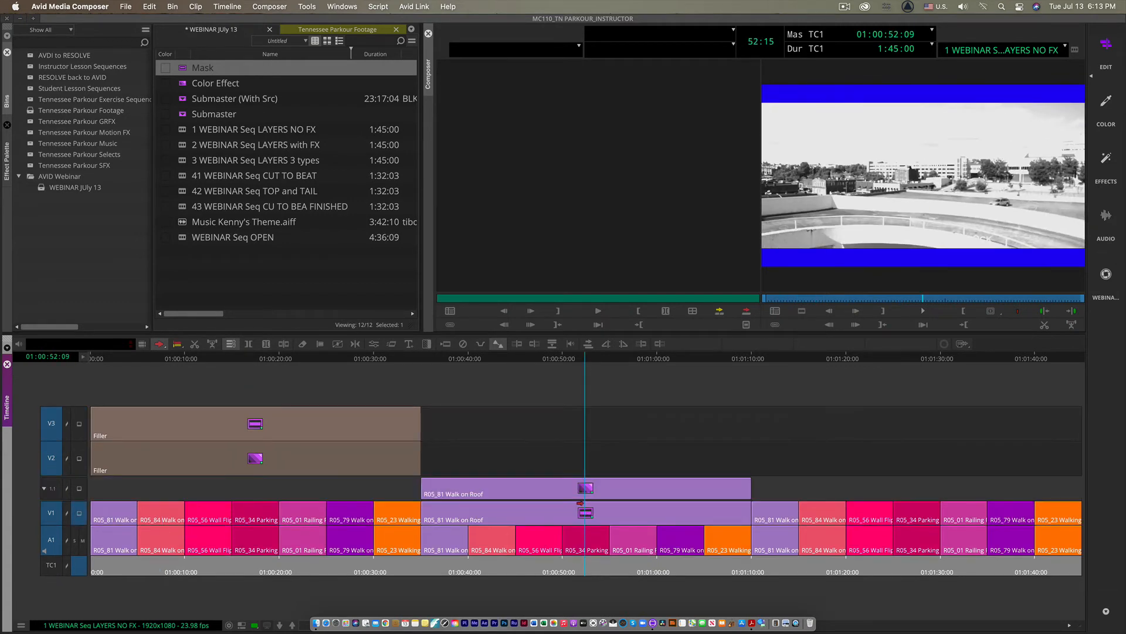
{"action": "left_click", "coordinate": [575, 515]}
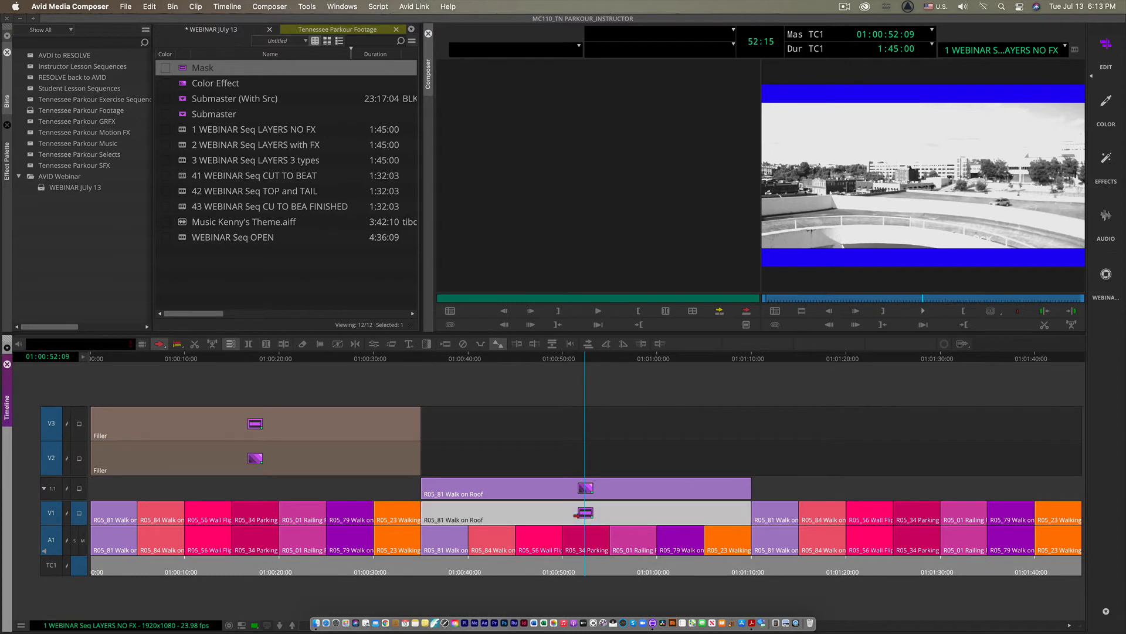
{"action": "double_click", "coordinate": [573, 494]}
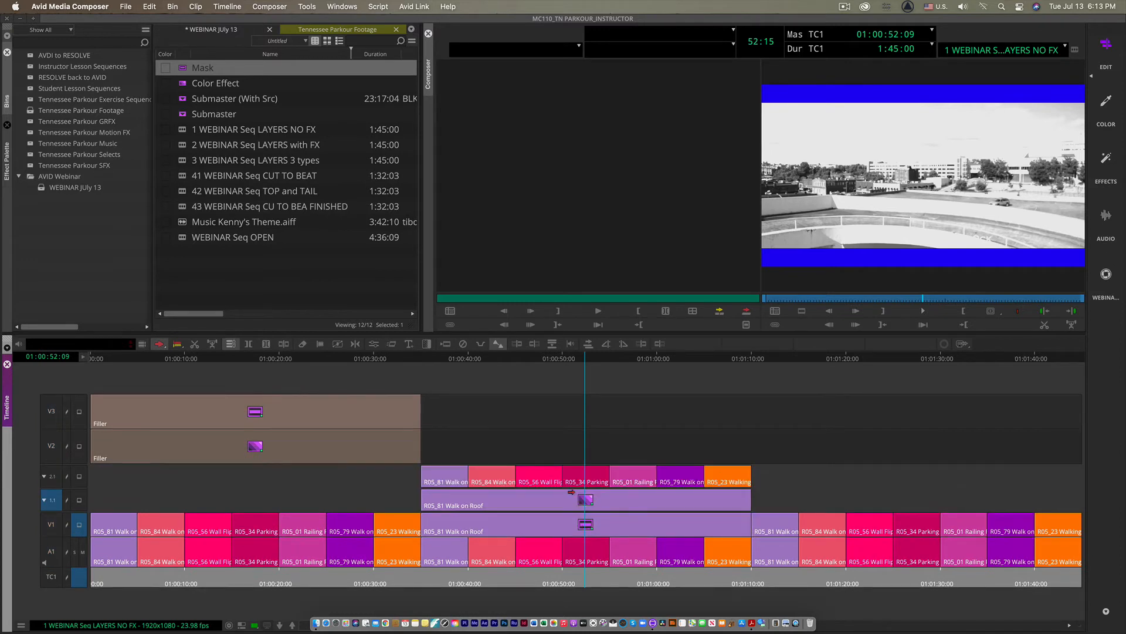
{"action": "left_click", "coordinate": [568, 529]}
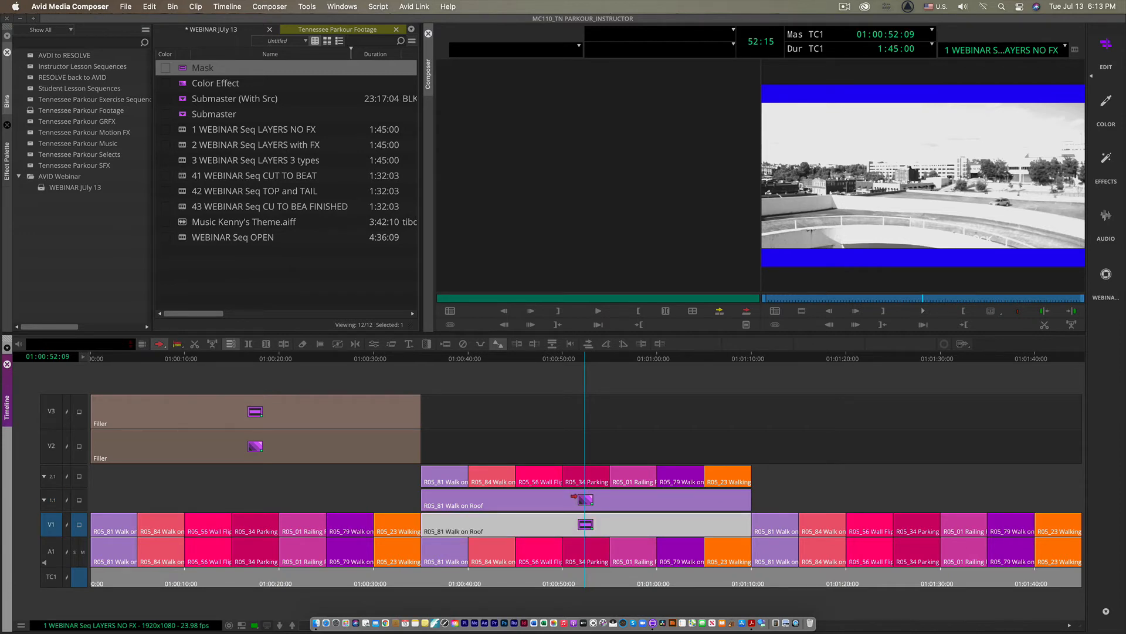
{"action": "left_click", "coordinate": [571, 500]}
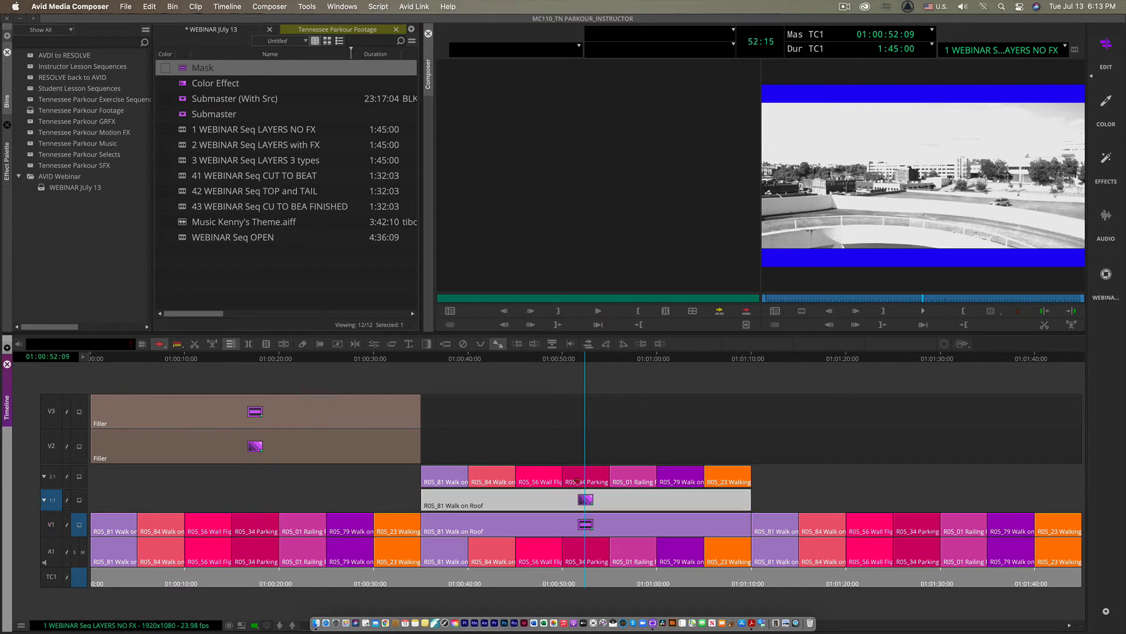
{"action": "left_click", "coordinate": [565, 524]}
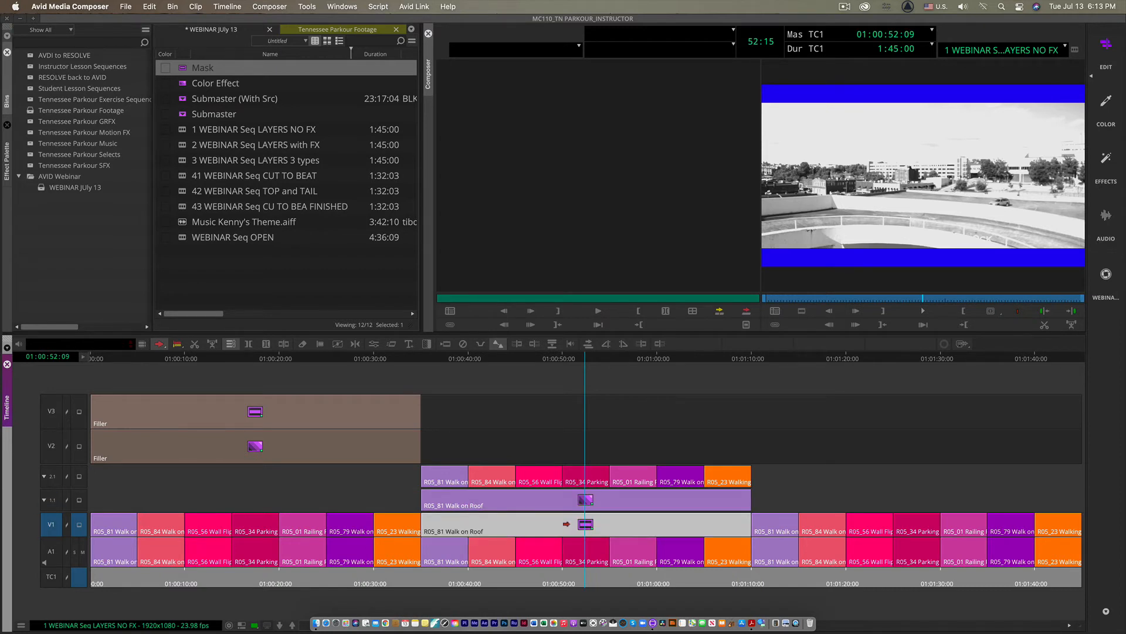
{"action": "left_click", "coordinate": [569, 506]}
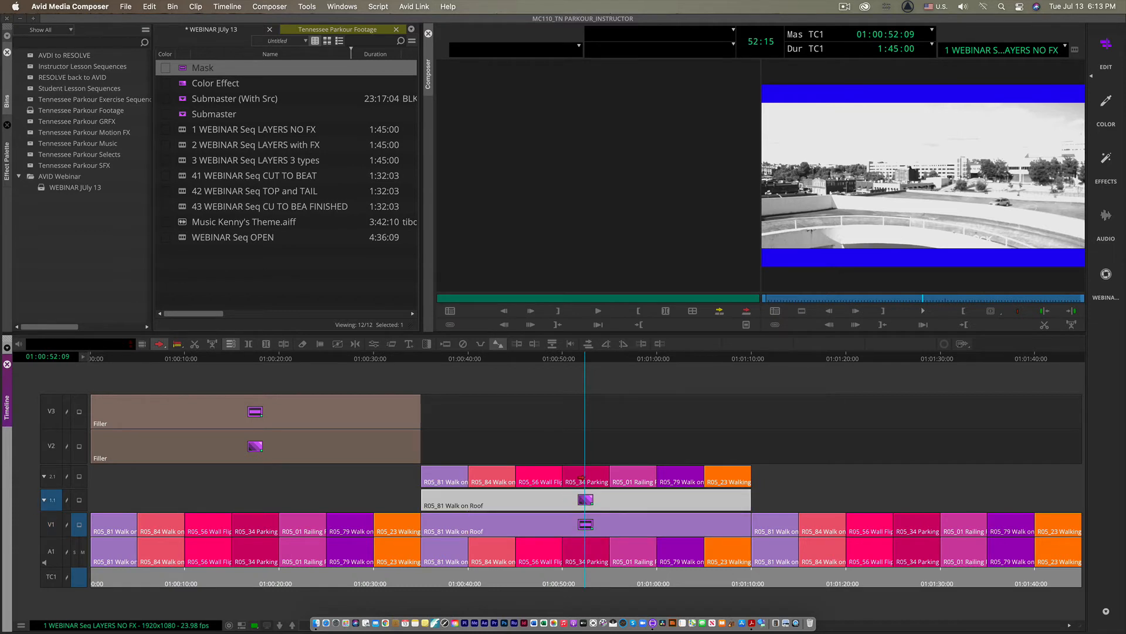
- Select the source clip, Mask and Color Effect layers of the expanded V1 nest in turn, and collapse the nest
{"action": "left_click", "coordinate": [581, 477]}
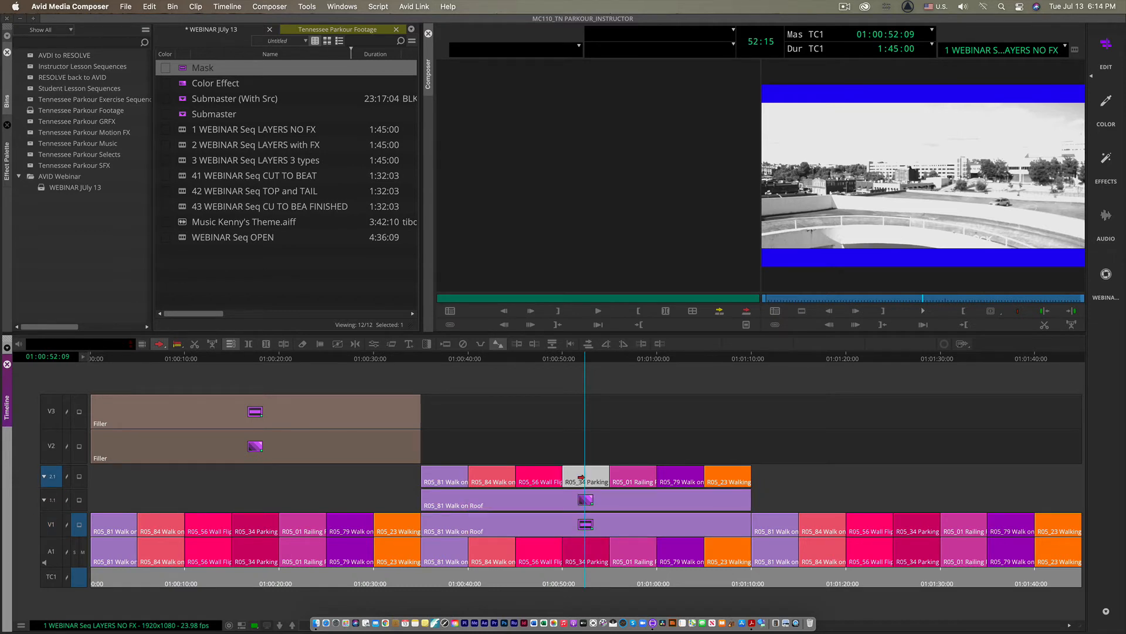
{"action": "left_click", "coordinate": [567, 530]}
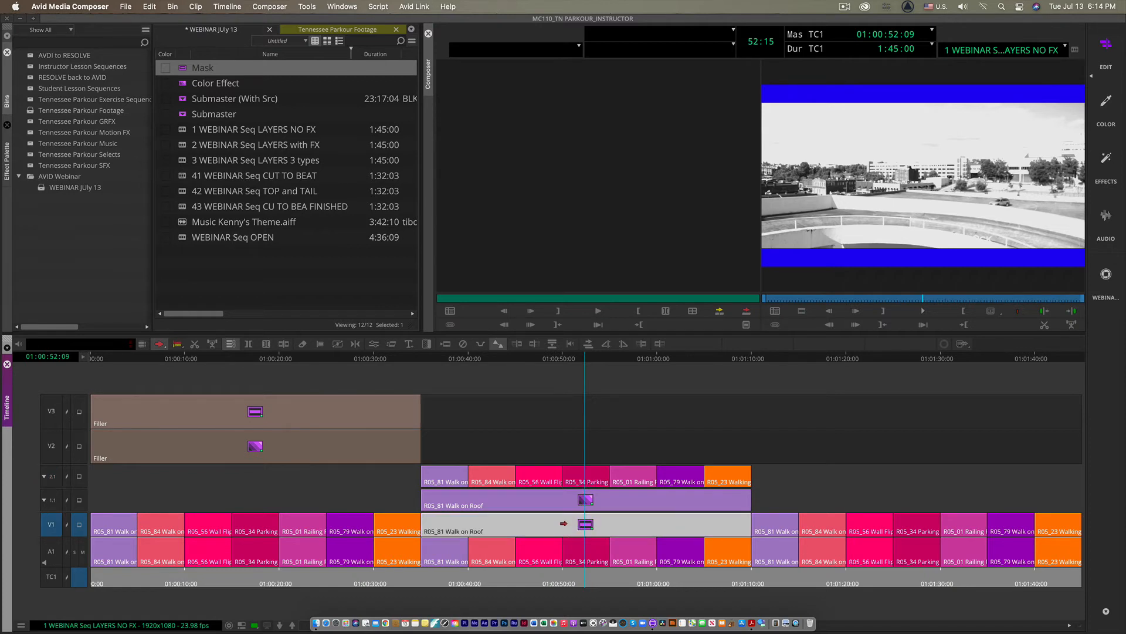
{"action": "left_click", "coordinate": [568, 503]}
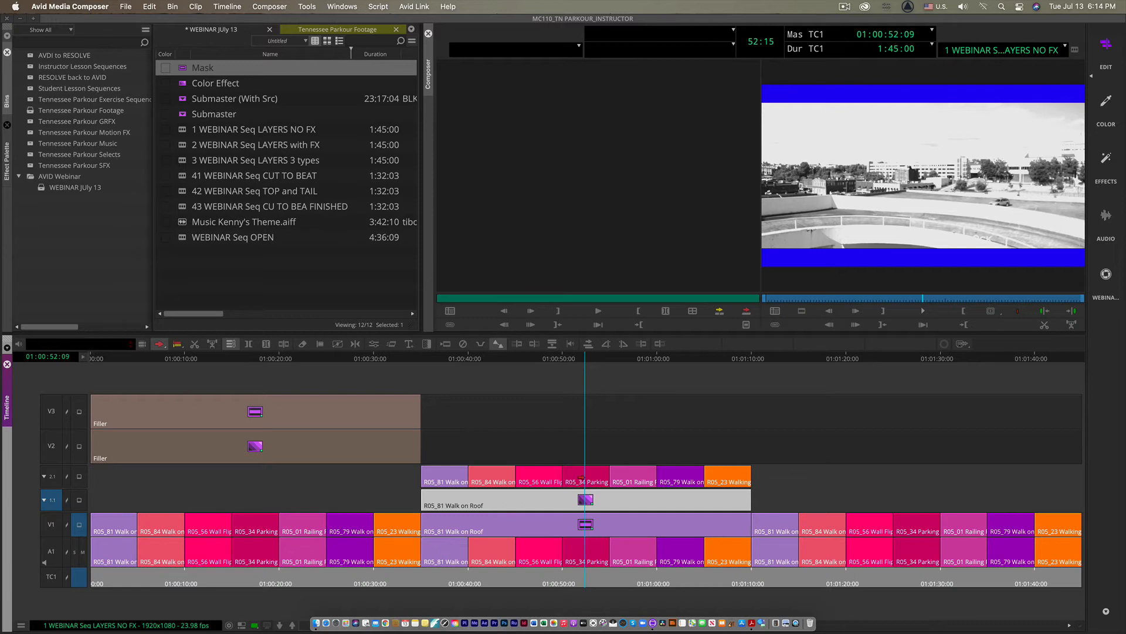
{"action": "left_click", "coordinate": [580, 478]}
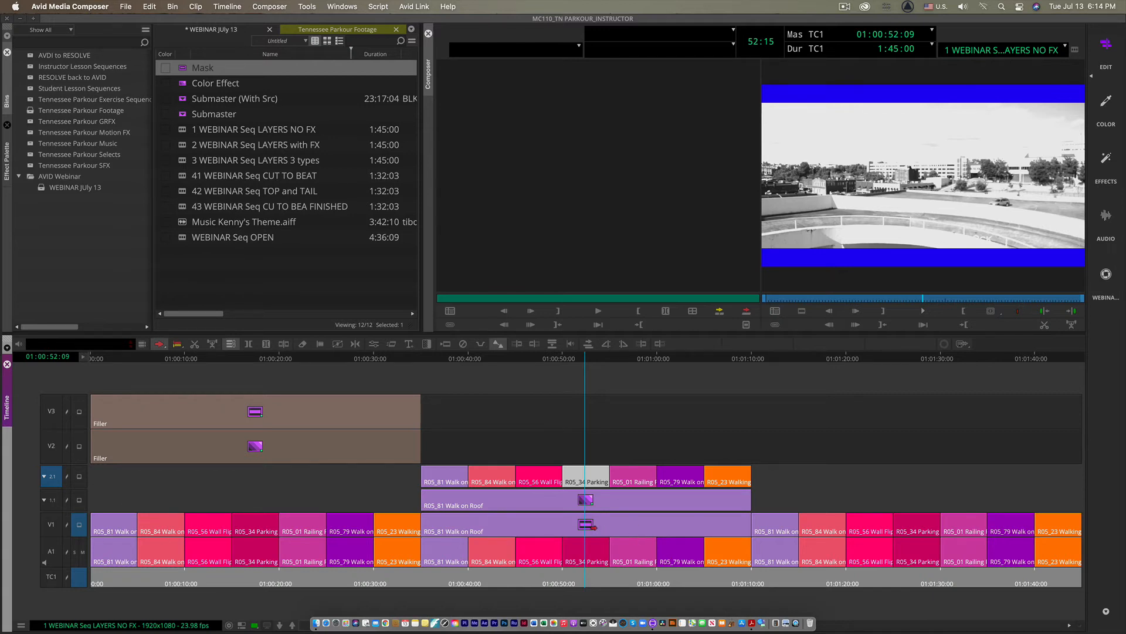
{"action": "left_click", "coordinate": [588, 525], "text": "super"}
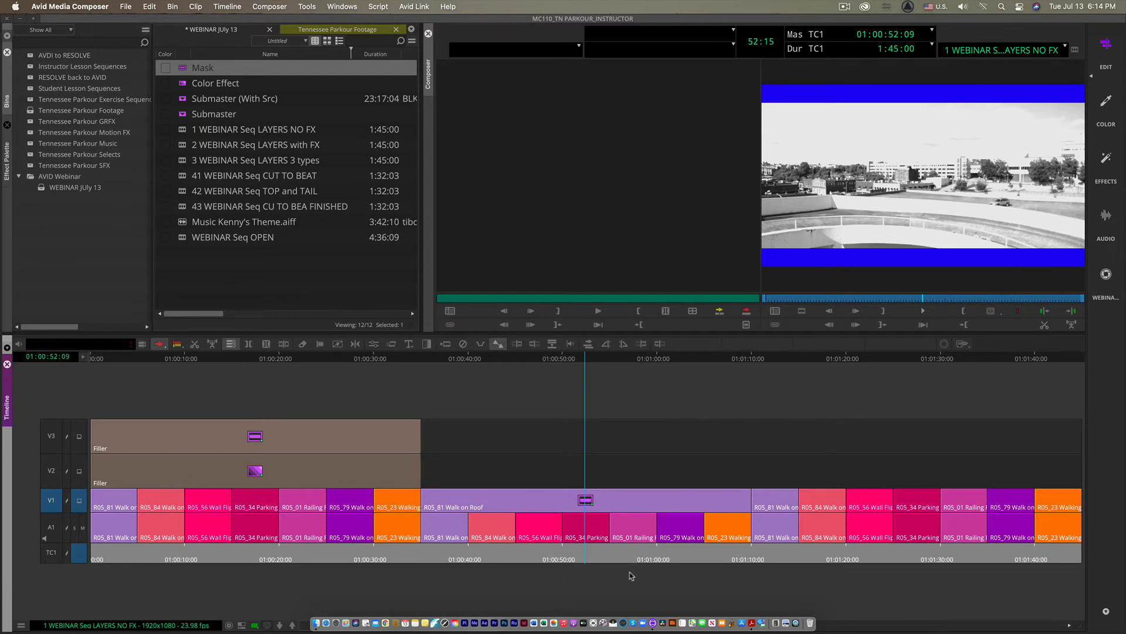
- Step into the first level of the V1 nest and back out, and park the playhead at 01:00:53:02
{"action": "left_click", "coordinate": [279, 626]}
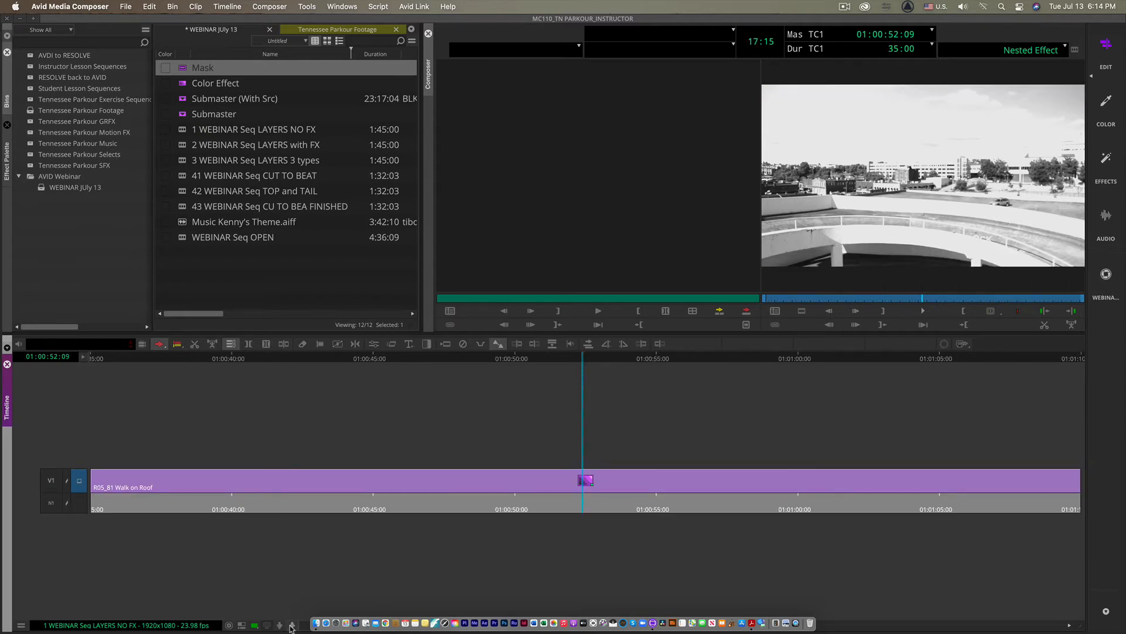
{"action": "left_click", "coordinate": [292, 626]}
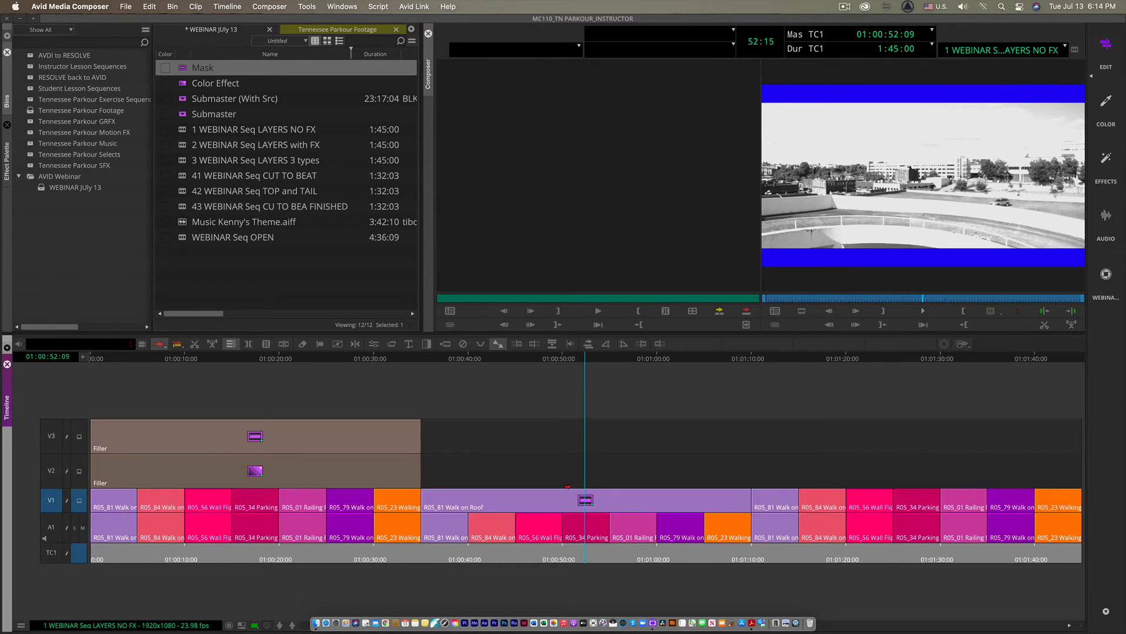
{"action": "left_click", "coordinate": [308, 358]}
{"action": "left_click_drag", "start_coordinate": [307, 359], "coordinate": [593, 386]}
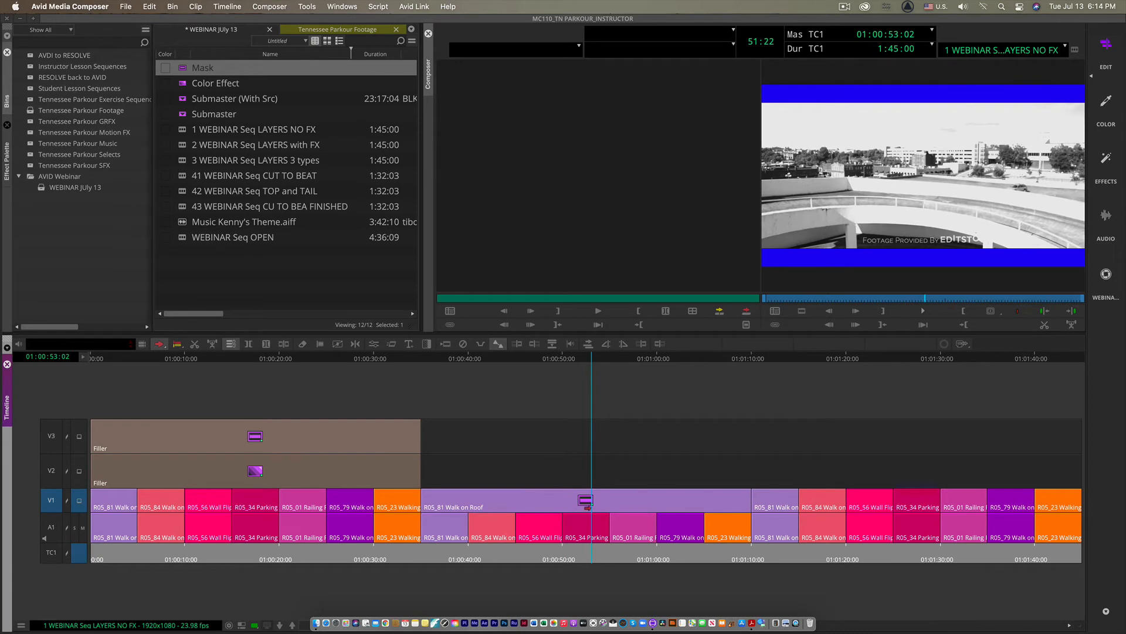
- Expand both levels of the nested V1 segment in the timeline and collapse them again
{"action": "double_click", "coordinate": [586, 504]}
{"action": "double_click", "coordinate": [583, 486]}
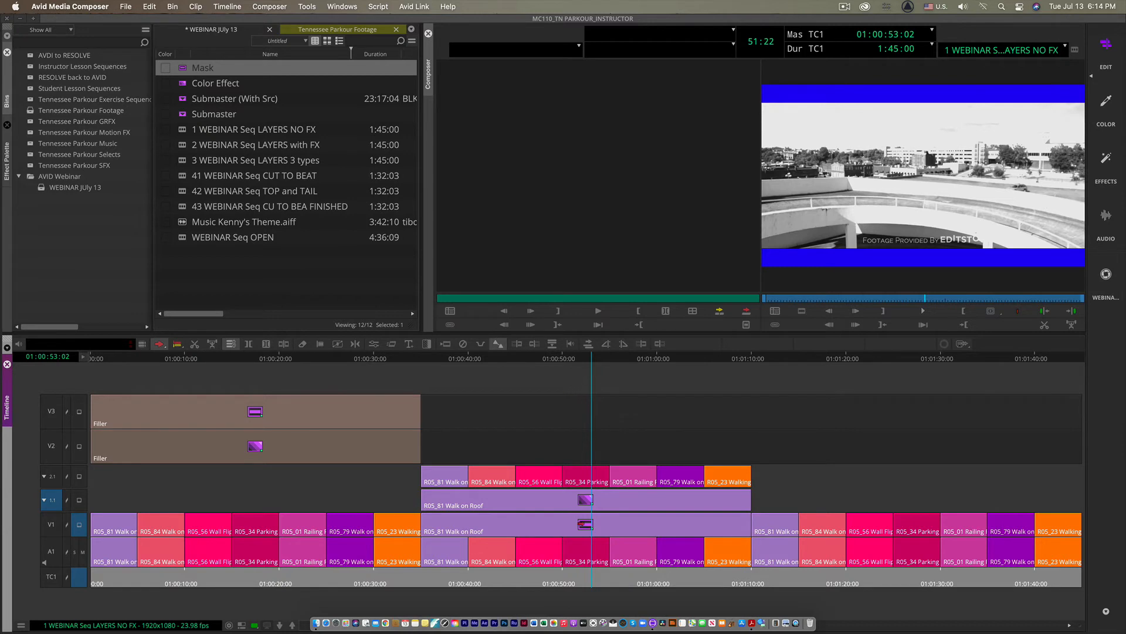
{"action": "double_click", "coordinate": [582, 524]}
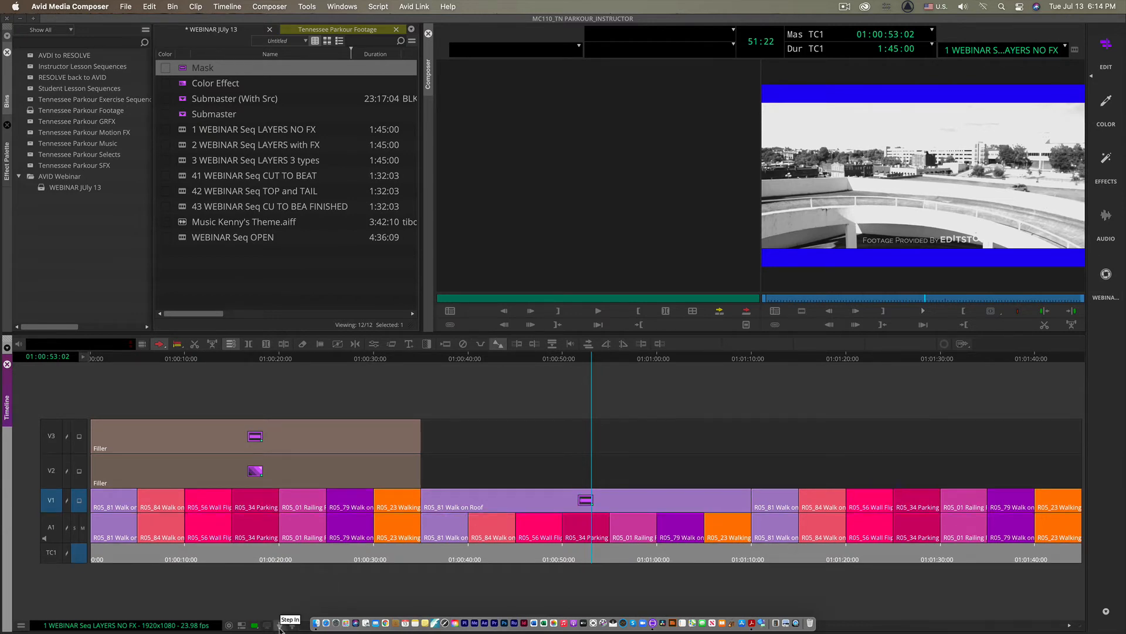
- Step into the V1 nest through the Color Effect level down to the source clips, and step back out to the sequence
{"action": "left_click", "coordinate": [280, 626]}
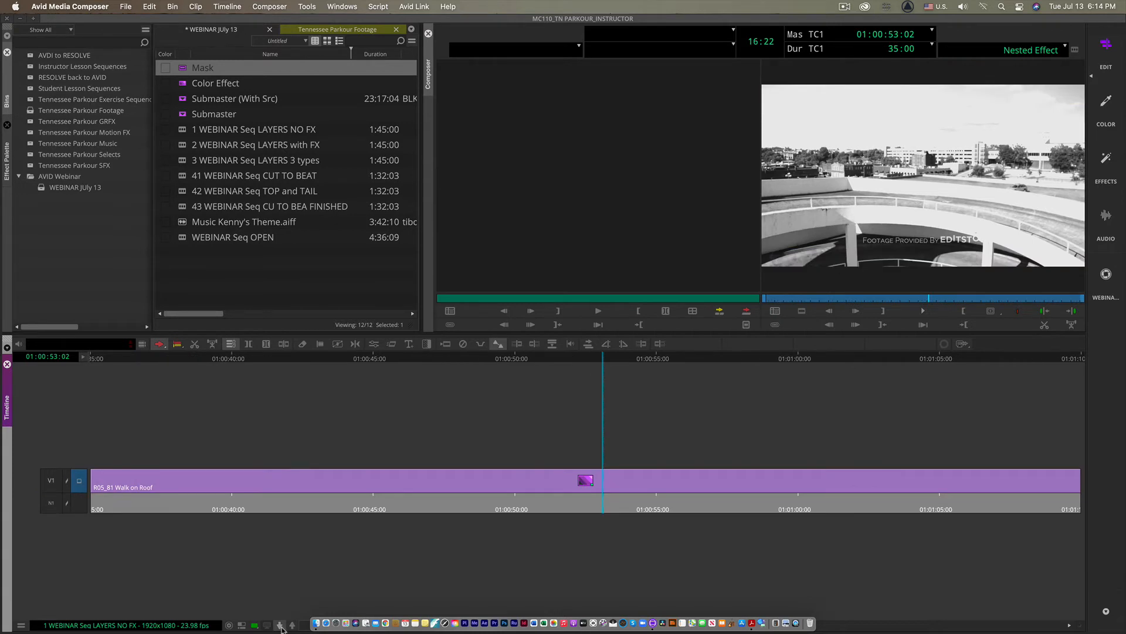
{"action": "left_click", "coordinate": [280, 626]}
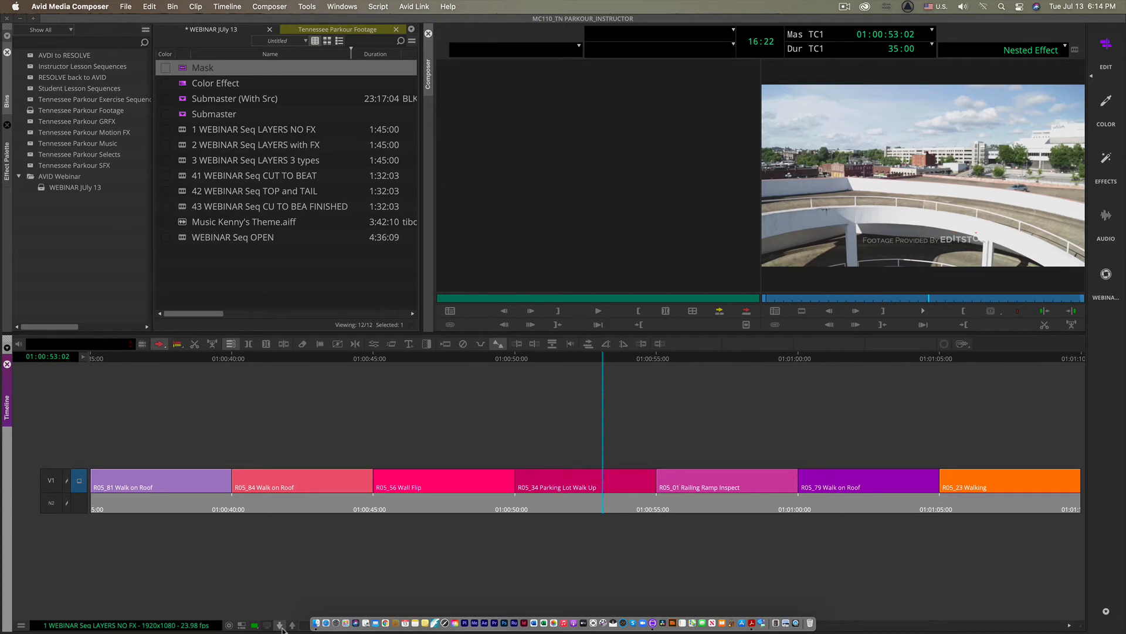
{"action": "left_click", "coordinate": [292, 626]}
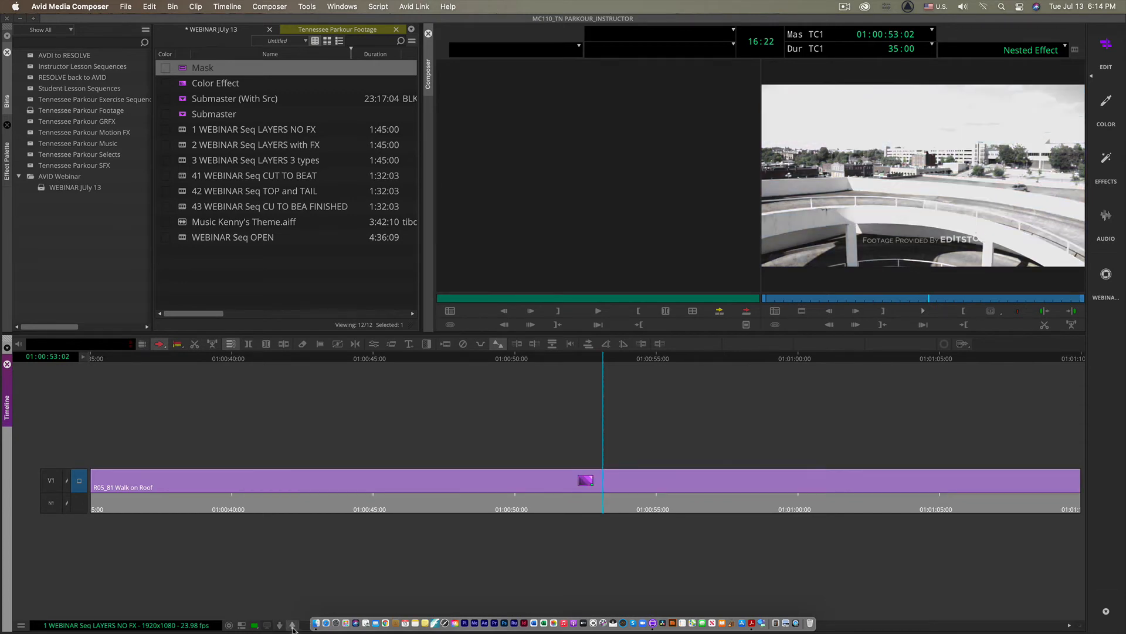
{"action": "left_click", "coordinate": [292, 625]}
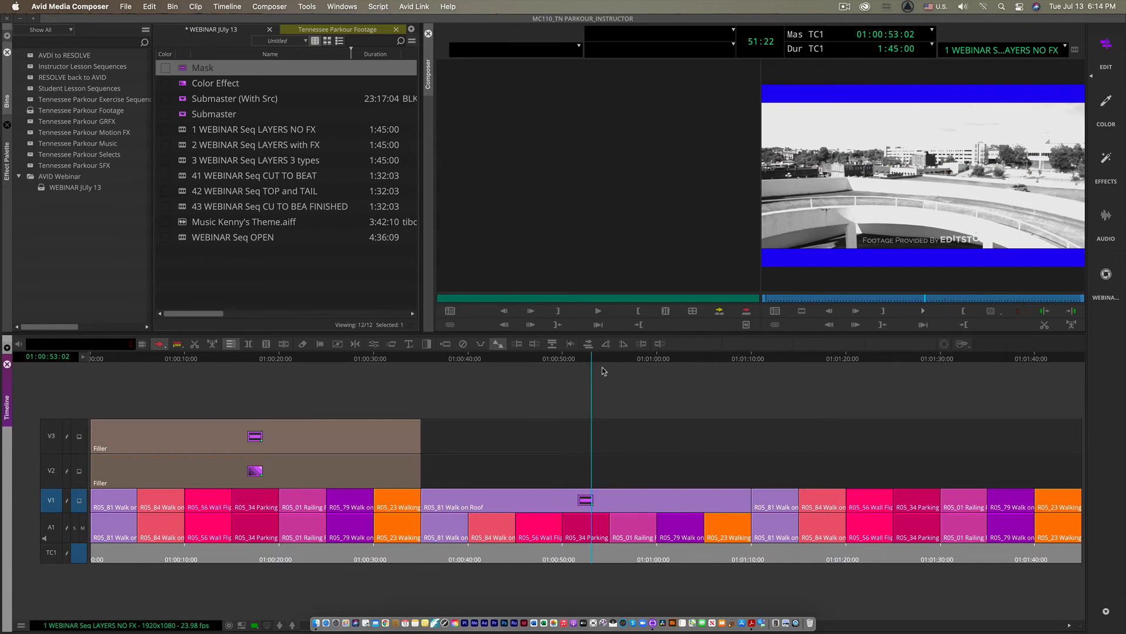
- Set V3 as the monitored track over the filler effects, and park the playhead at 01:01:11:07 over the last section
{"action": "left_click_drag", "start_coordinate": [588, 356], "coordinate": [228, 401]}
{"action": "left_click", "coordinate": [80, 436]}
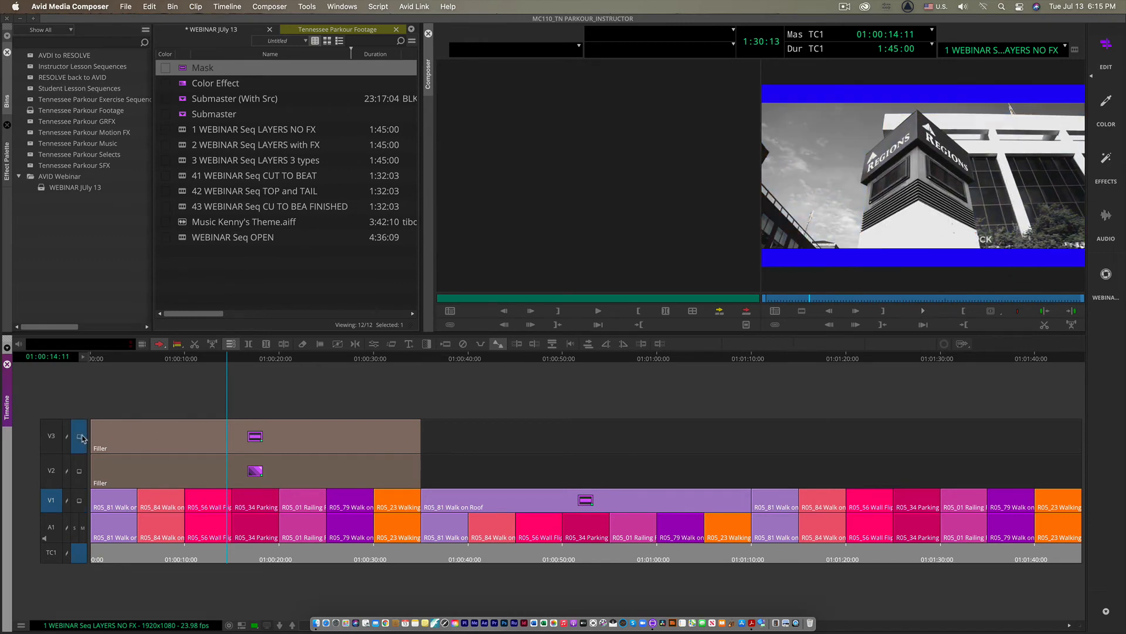
{"action": "left_click_drag", "start_coordinate": [359, 357], "coordinate": [765, 367]}
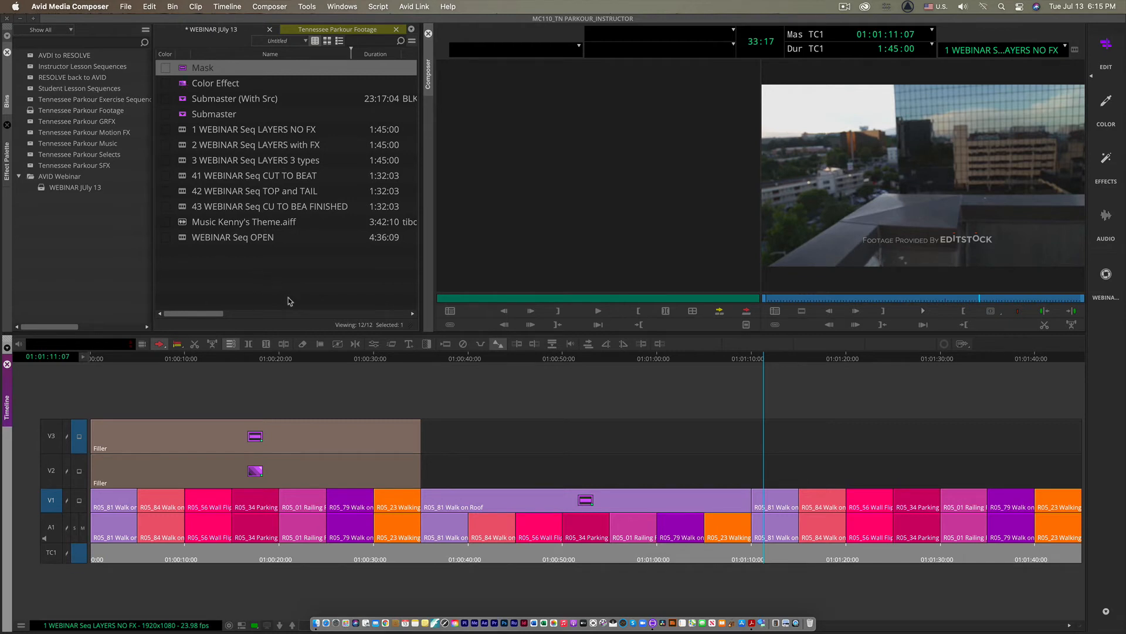
- Copy the V2 Color Effect and V3 Mask filler segments together over the last seven V1 clips, and check the shots
{"action": "left_click", "coordinate": [228, 475]}
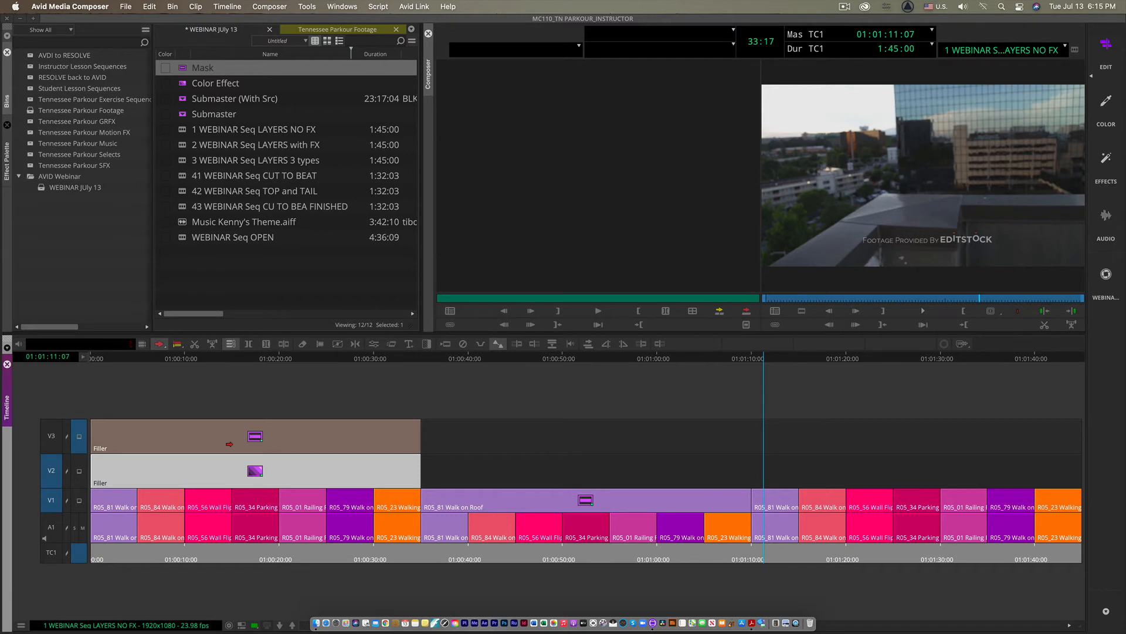
{"action": "left_click", "coordinate": [229, 444], "text": "shift"}
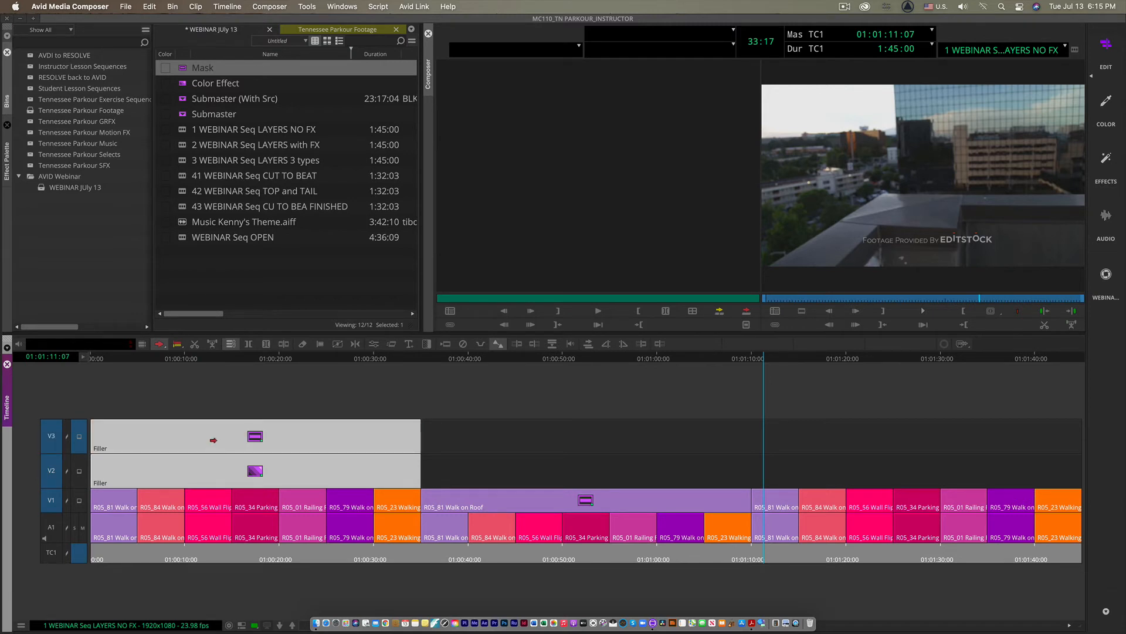
{"action": "left_click_drag", "start_coordinate": [214, 440], "coordinate": [908, 492]}
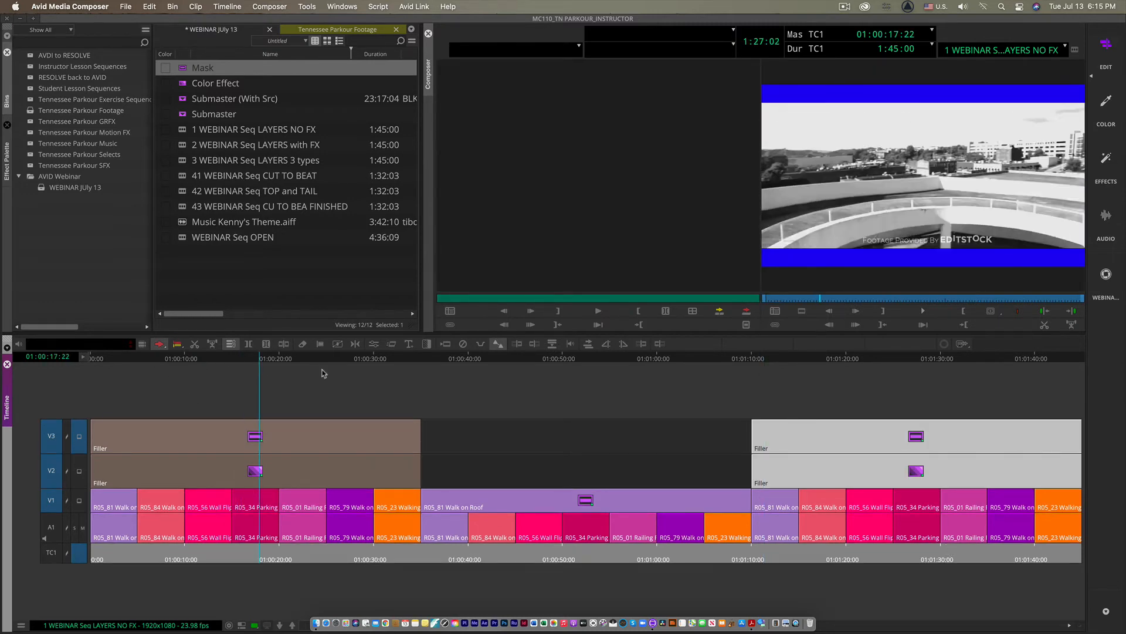
{"action": "left_click_drag", "start_coordinate": [834, 436], "coordinate": [914, 468]}
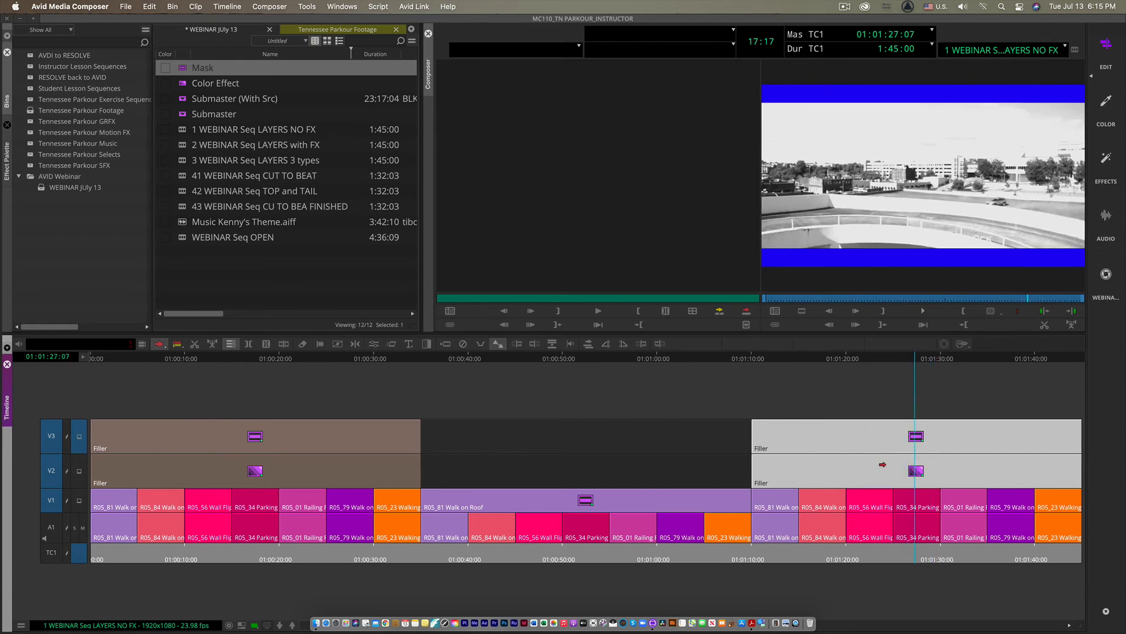
{"action": "left_click", "coordinate": [882, 389]}
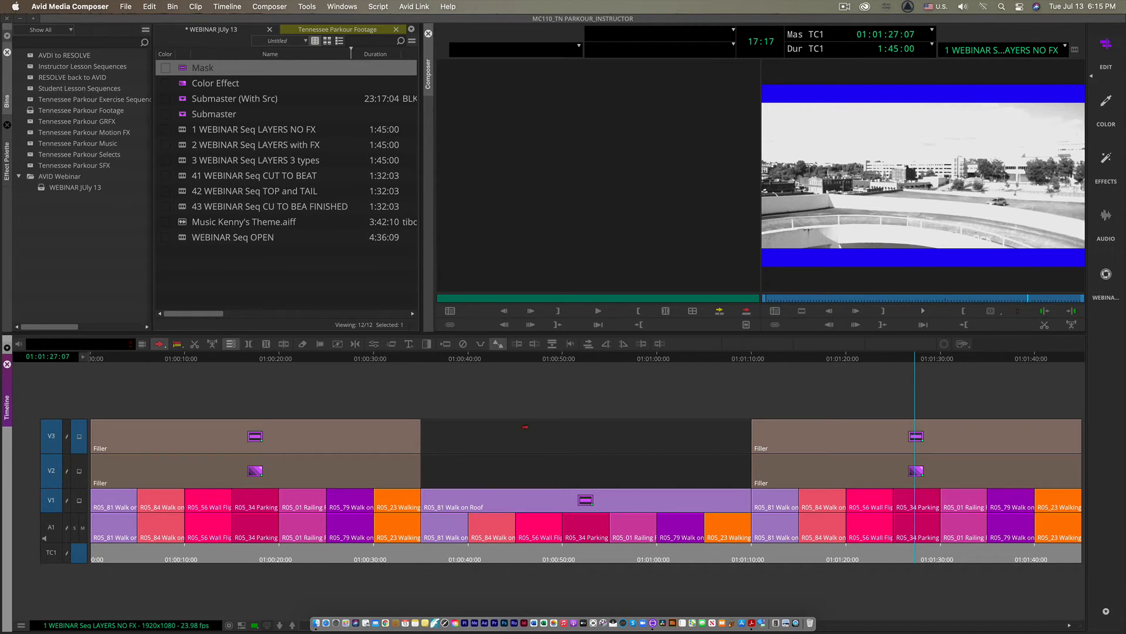
- Mark In and Out around the last seven-clip section with V1, V2 and V3 enabled, and check its shots
{"action": "left_click", "coordinate": [53, 504]}
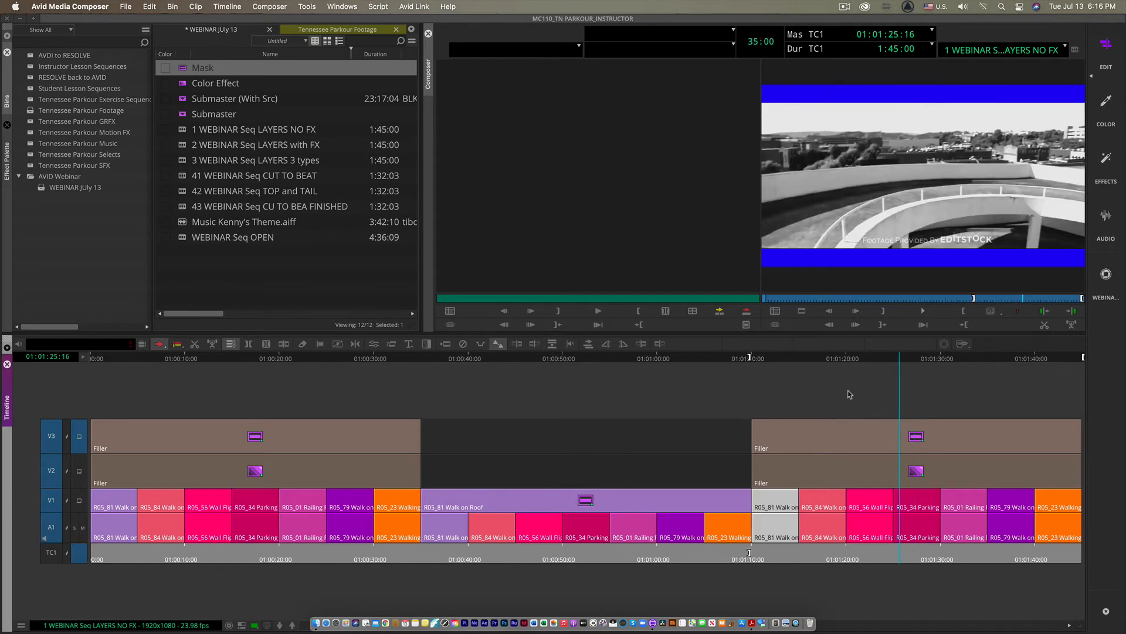
{"action": "left_click", "coordinate": [850, 394]}
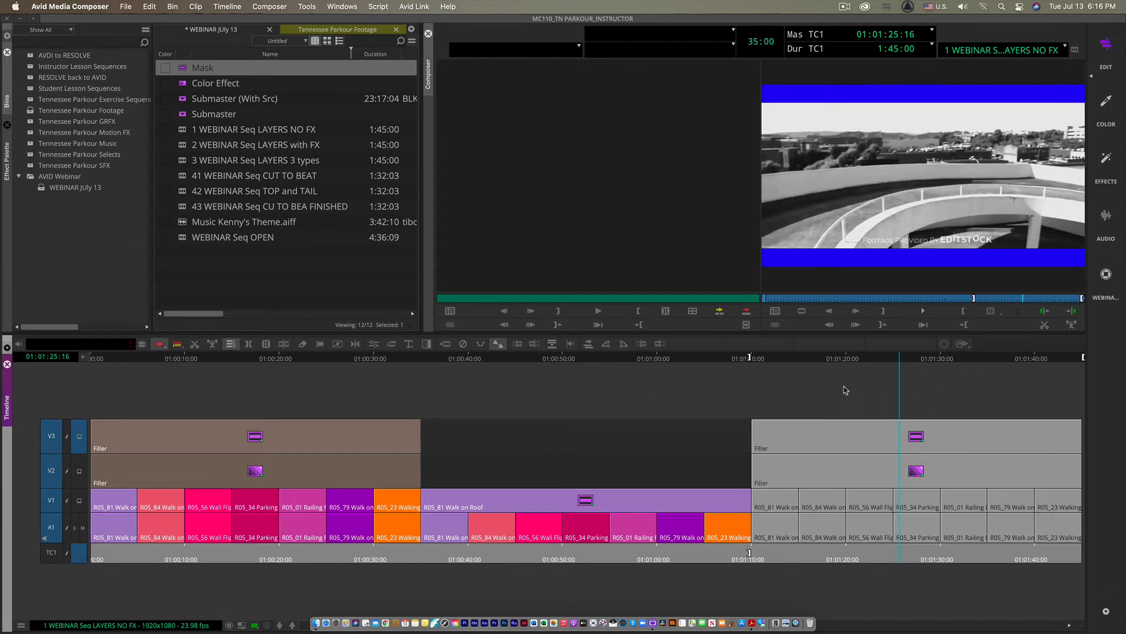
{"action": "left_click", "coordinate": [695, 357]}
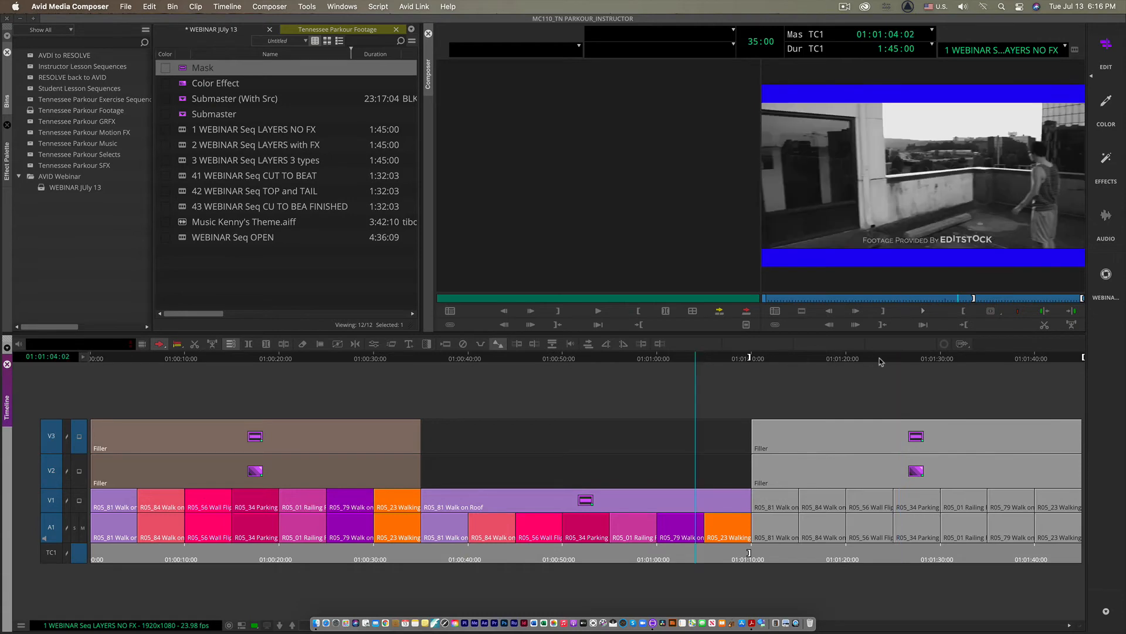
{"action": "left_click_drag", "start_coordinate": [738, 364], "coordinate": [898, 363]}
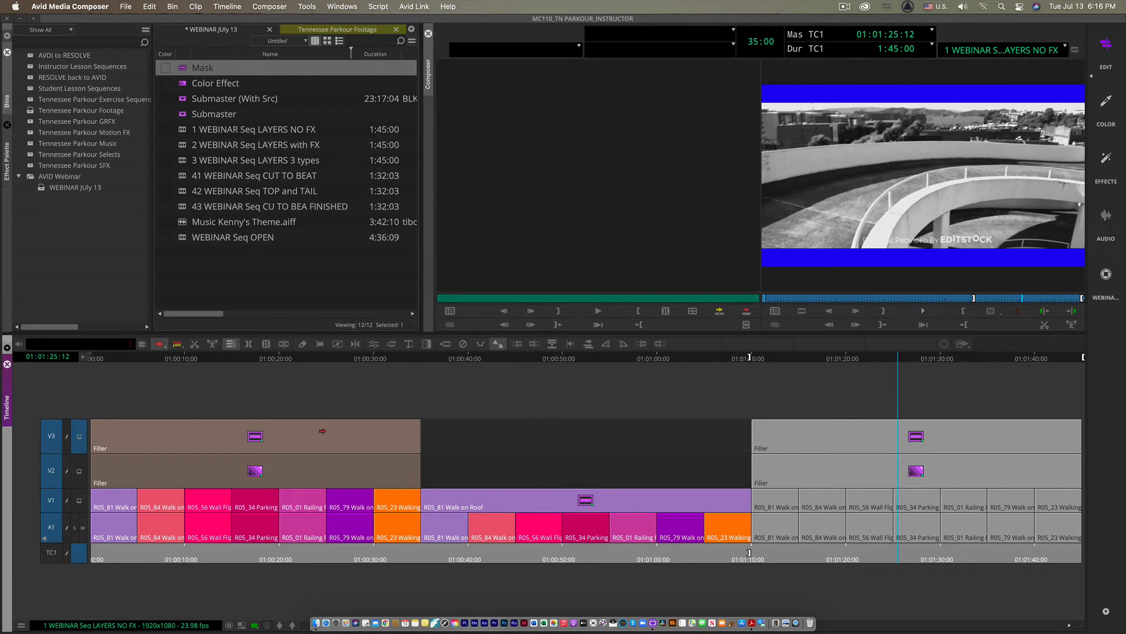
{"action": "left_click_drag", "start_coordinate": [901, 359], "coordinate": [919, 362]}
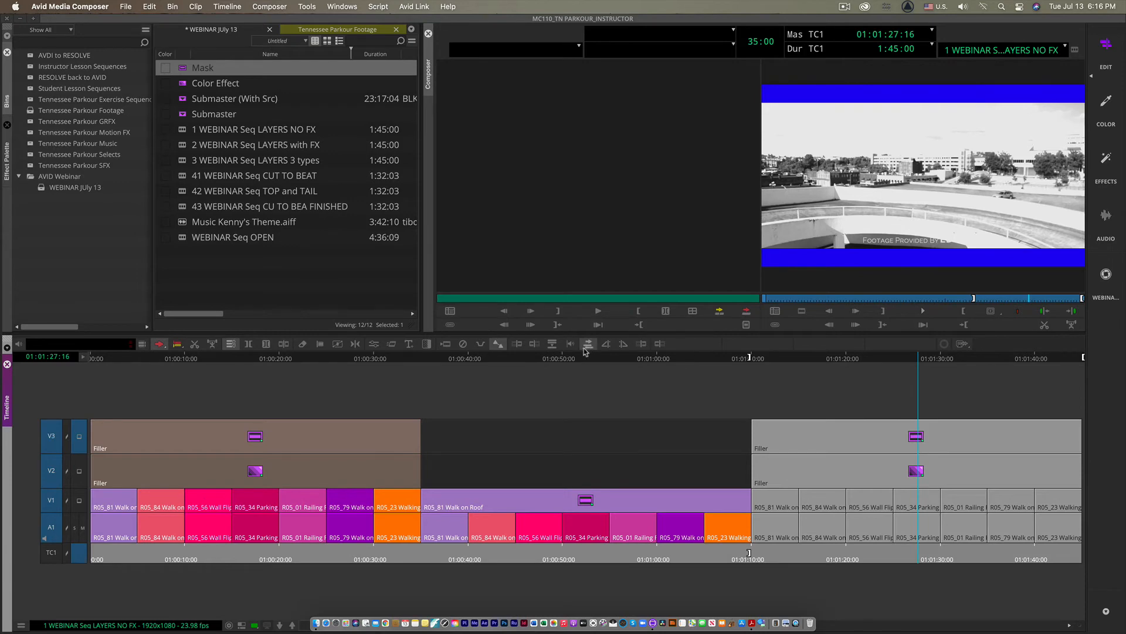
- Collapse the V1 to V3 layers of the marked section into one segment on V1, and check its shots
{"action": "left_click", "coordinate": [552, 345]}
{"action": "left_click_drag", "start_coordinate": [787, 355], "coordinate": [956, 393]}
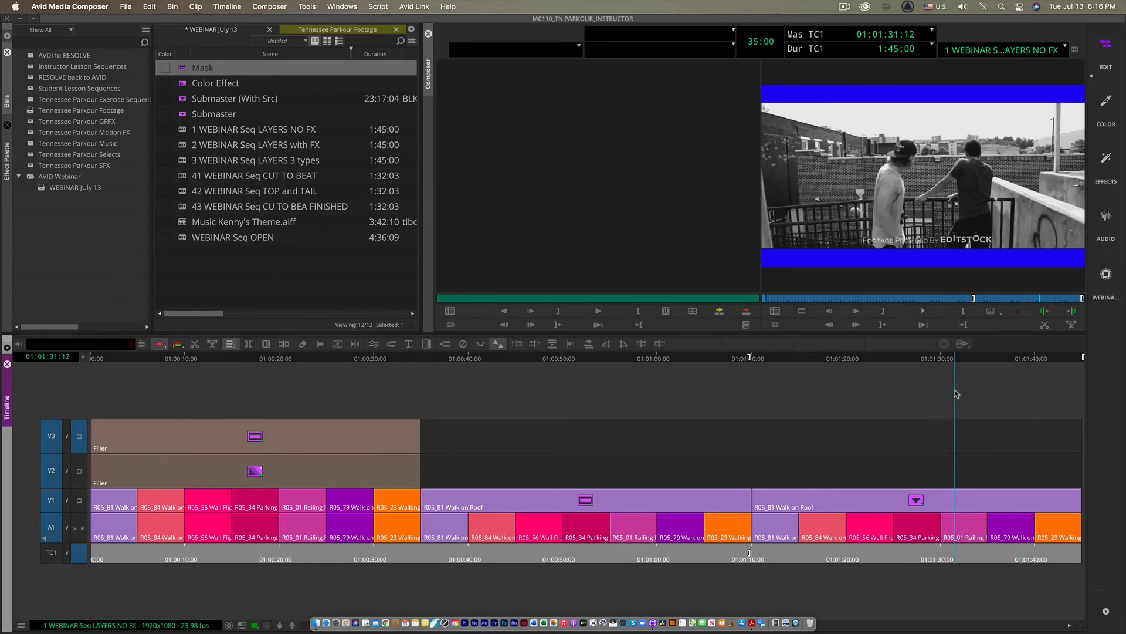
{"action": "left_click_drag", "start_coordinate": [956, 393], "coordinate": [920, 397]}
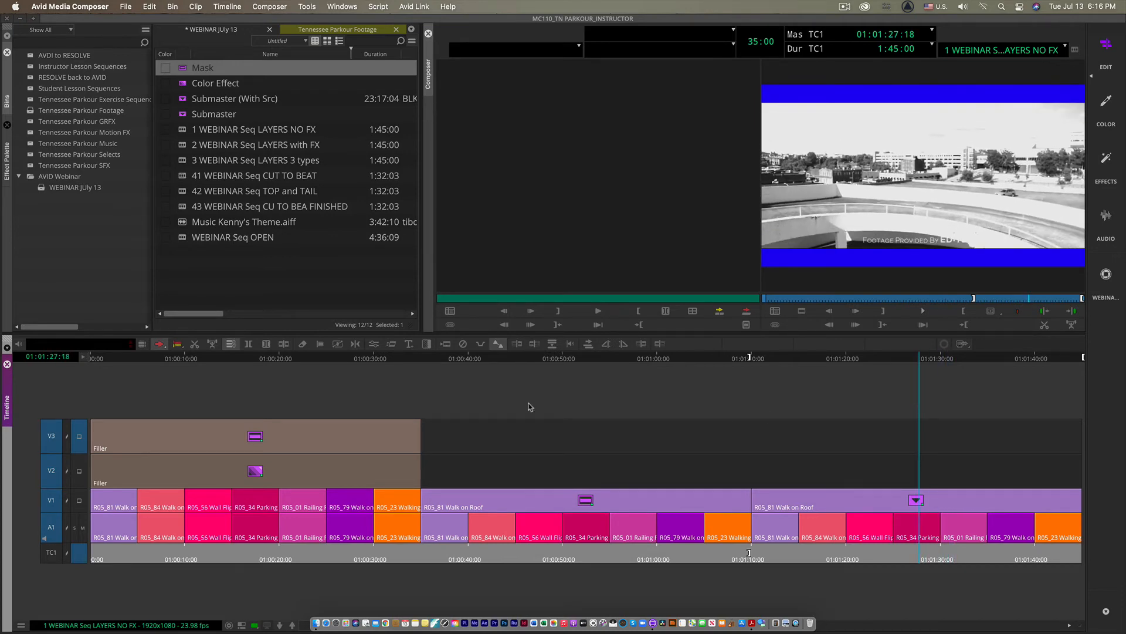
- Park at 01:00:52:06 and examine the Mask and Color Effect entries of the nested V1 segment in the Effect Editor
{"action": "left_click", "coordinate": [321, 357]}
{"action": "left_click_drag", "start_coordinate": [321, 358], "coordinate": [584, 423]}
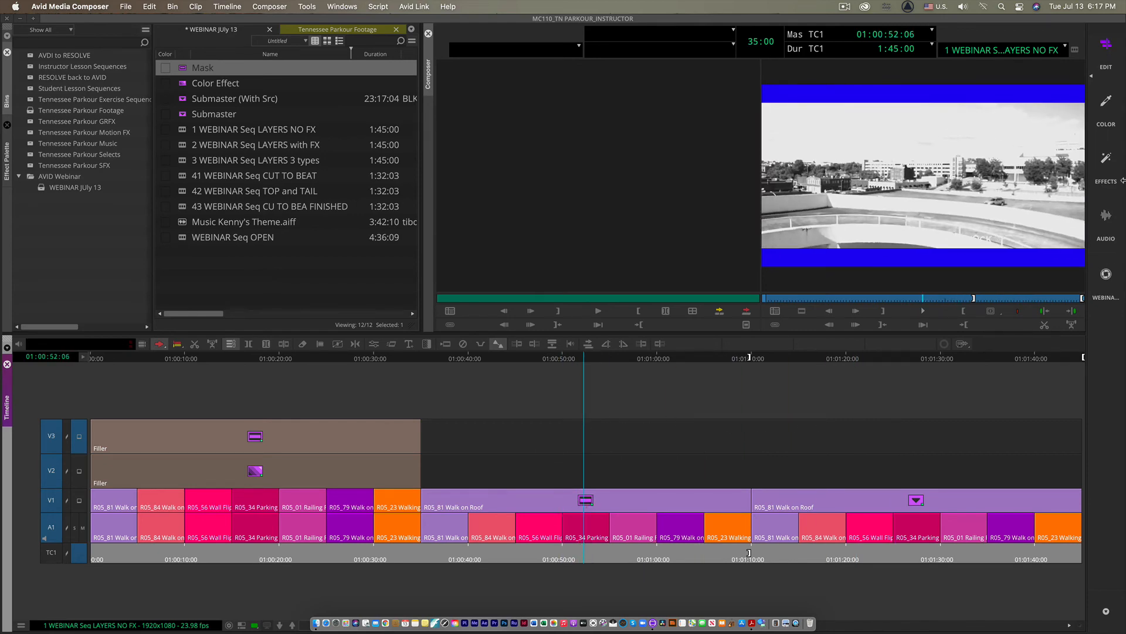
{"action": "left_click", "coordinate": [1108, 168]}
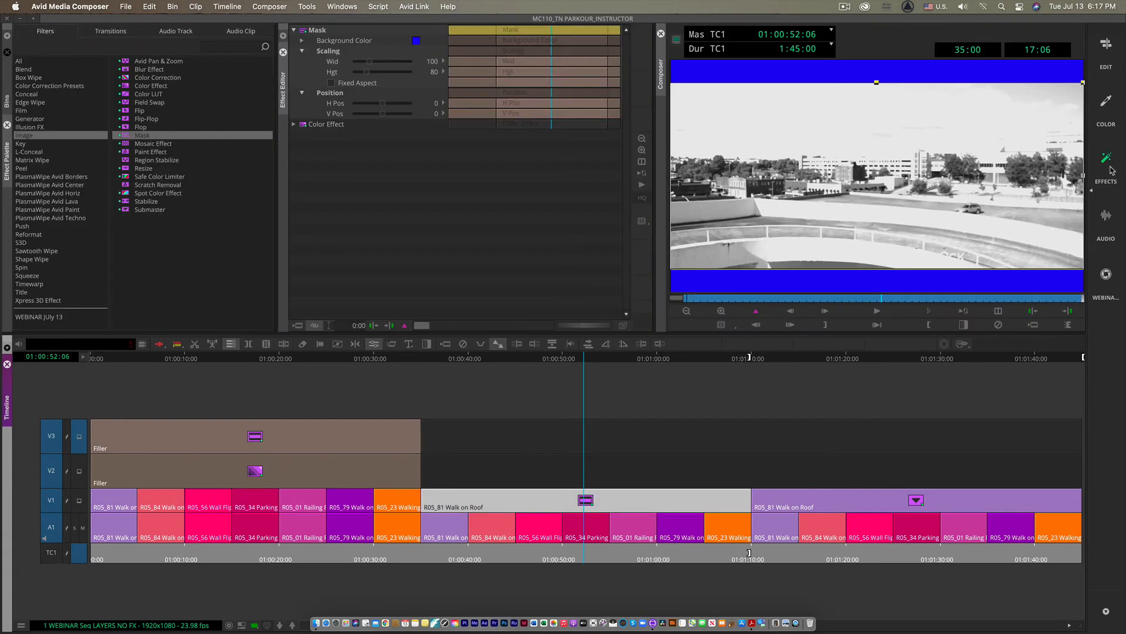
{"action": "left_click", "coordinate": [302, 33]}
{"action": "left_click", "coordinate": [295, 125]}
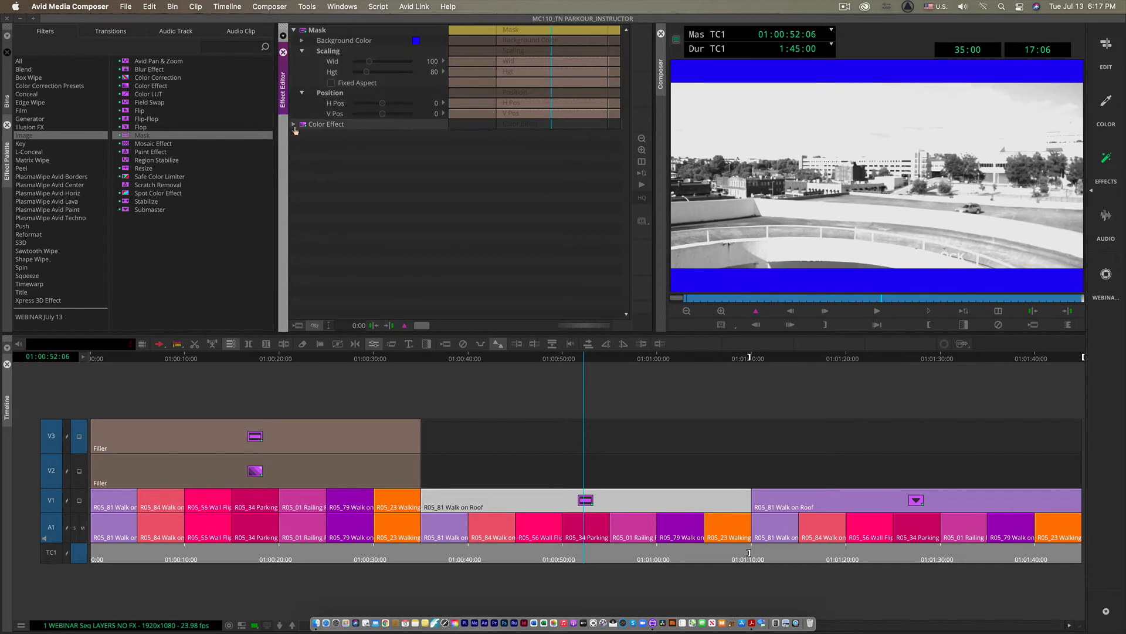
{"action": "left_click", "coordinate": [7, 103]}
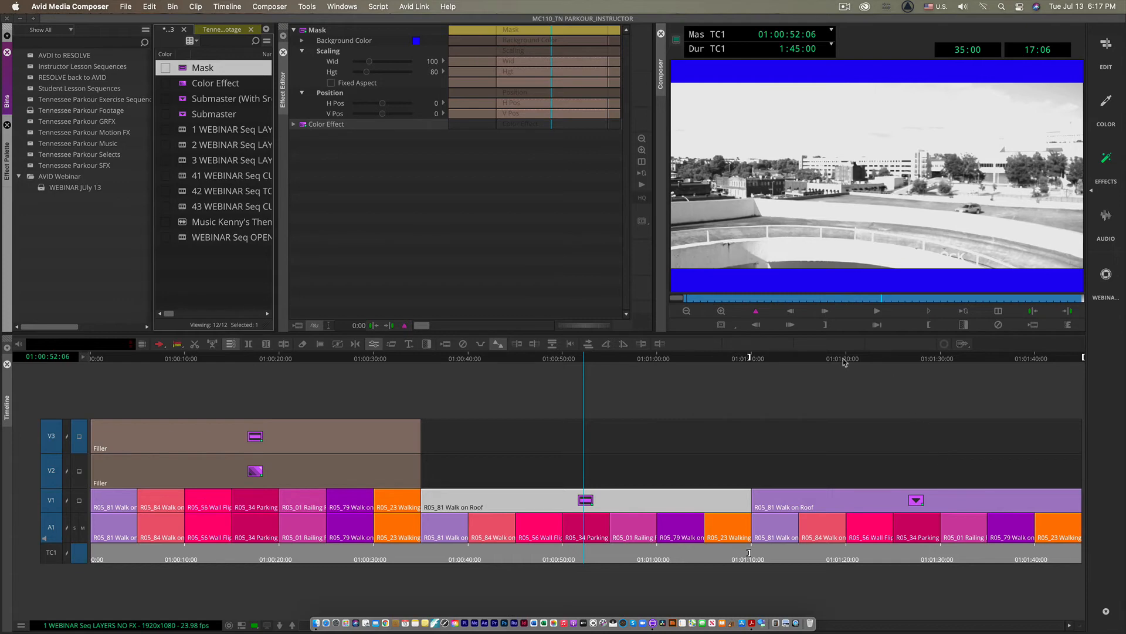
- Park at 01:01:27:14 and open the collapsed V1 segment in the Effect Editor to examine its Submaster effect
{"action": "left_click_drag", "start_coordinate": [843, 359], "coordinate": [910, 381]}
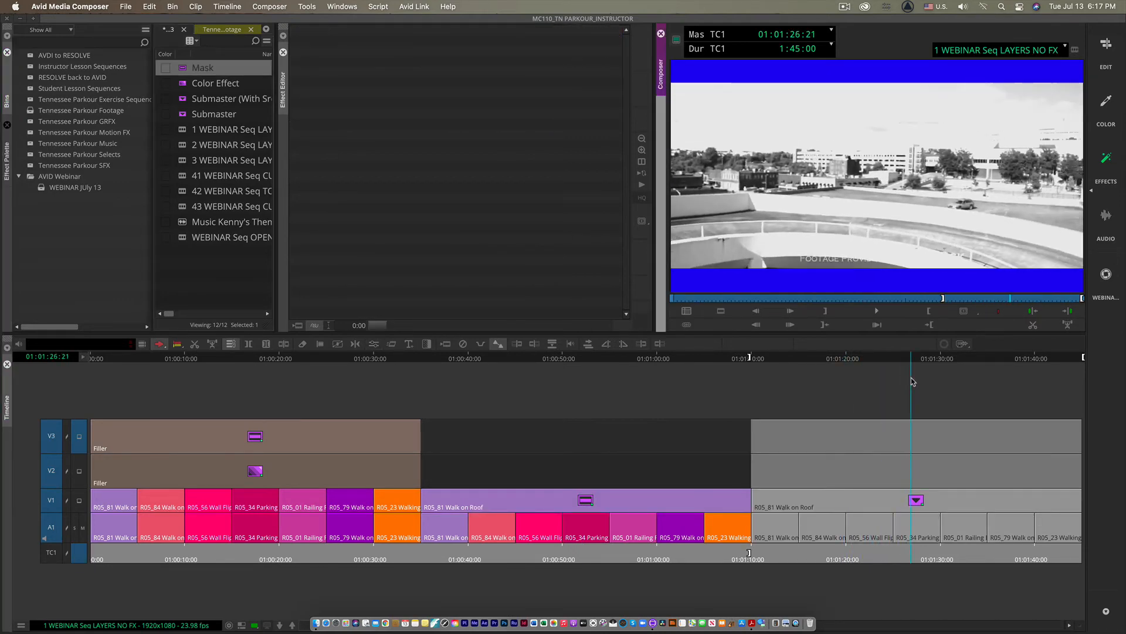
{"action": "left_click_drag", "start_coordinate": [911, 381], "coordinate": [917, 384]}
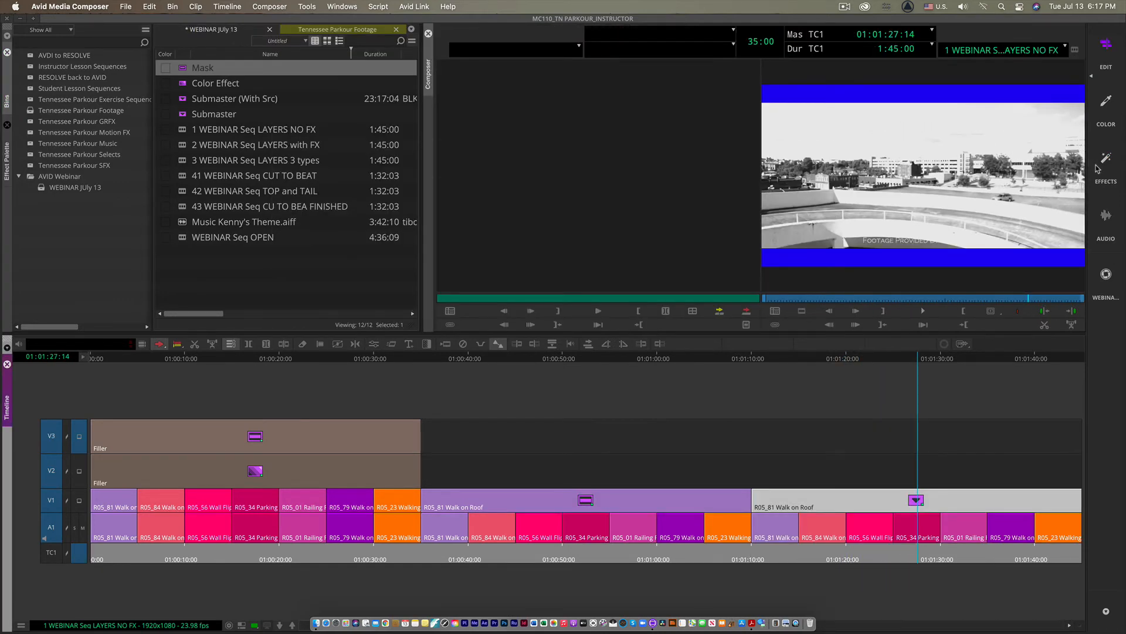
{"action": "left_click", "coordinate": [1096, 165]}
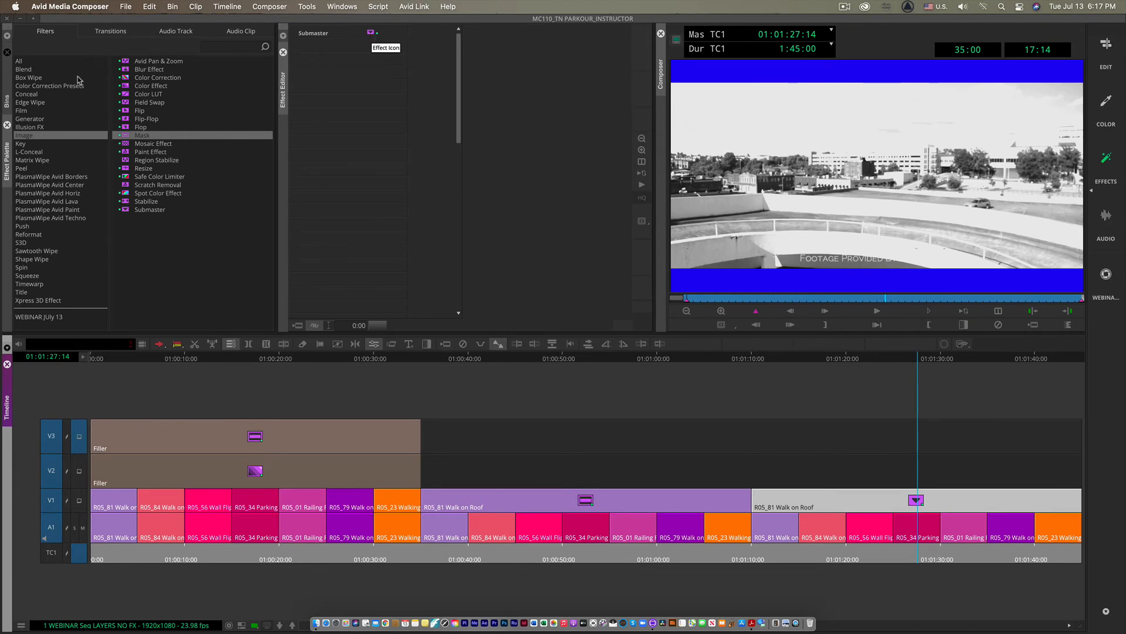
- Delete the Submaster (With Src) and Submaster effect clips from the WEBINAR JUly 13 bin, and widen the bin slightly
{"action": "left_click", "coordinate": [7, 102]}
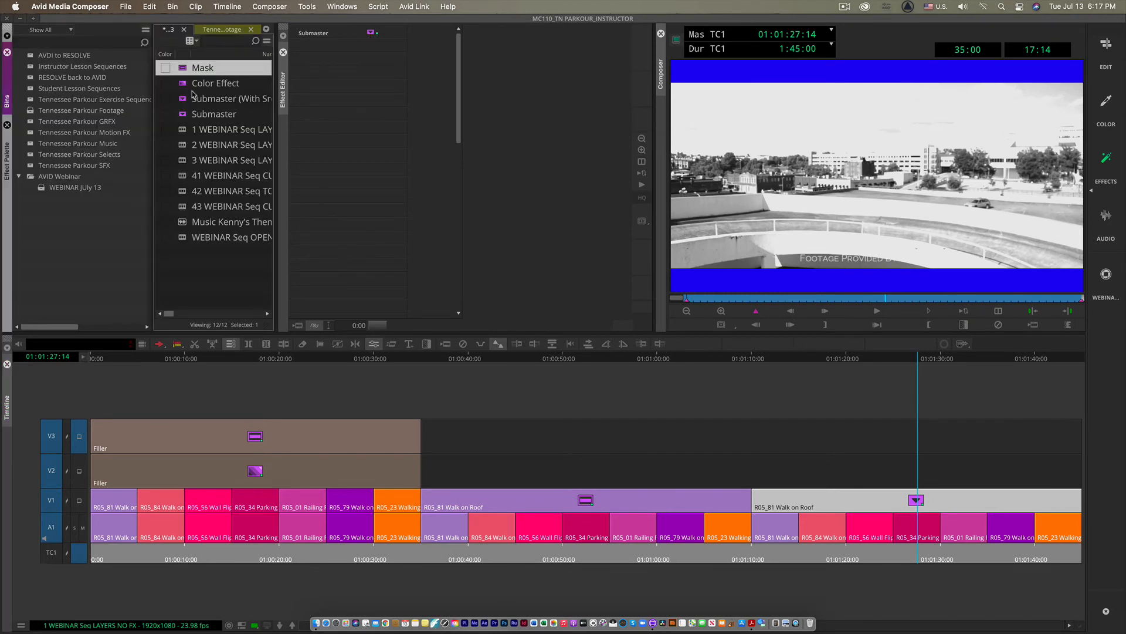
{"action": "left_click", "coordinate": [183, 98]}
{"action": "left_click", "coordinate": [183, 115], "text": "shift"}
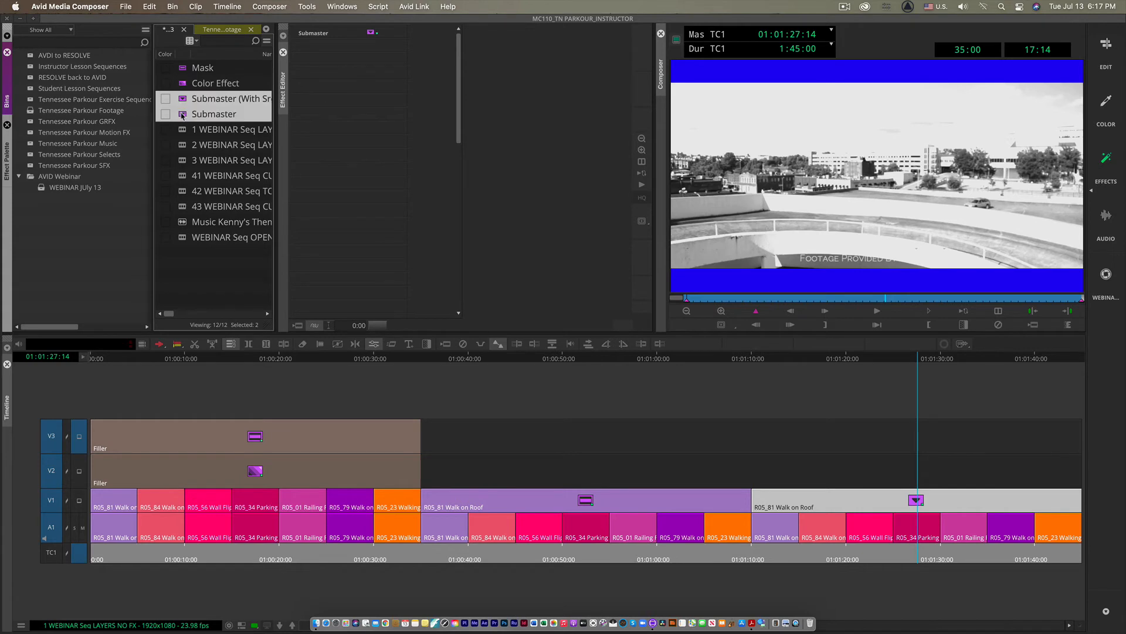
{"action": "key", "text": "Delete"}
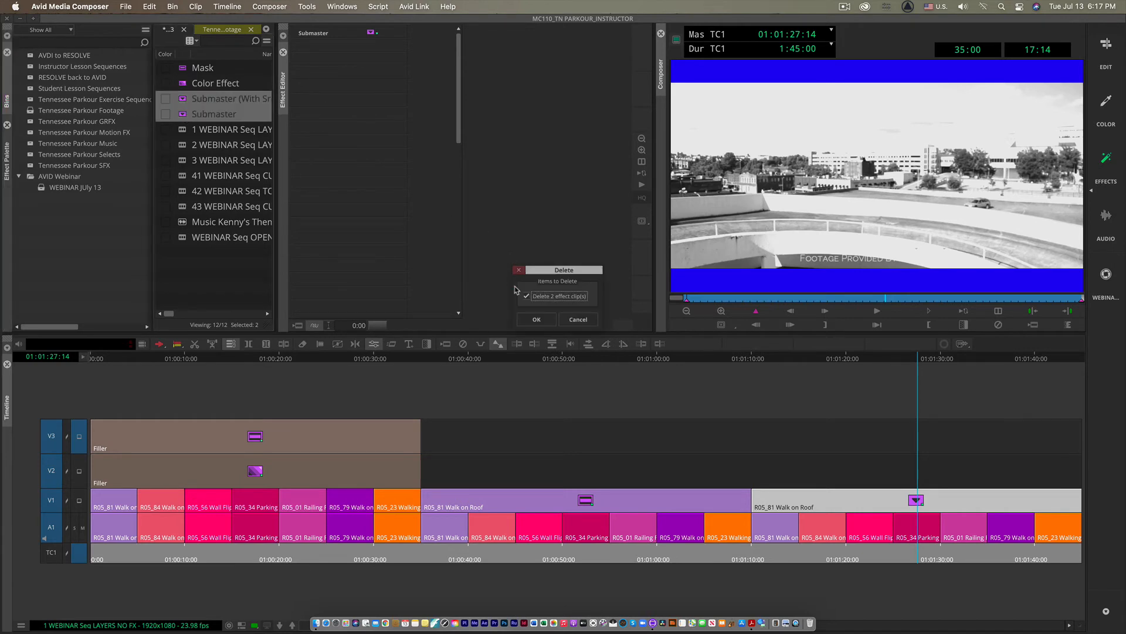
{"action": "left_click", "coordinate": [535, 320]}
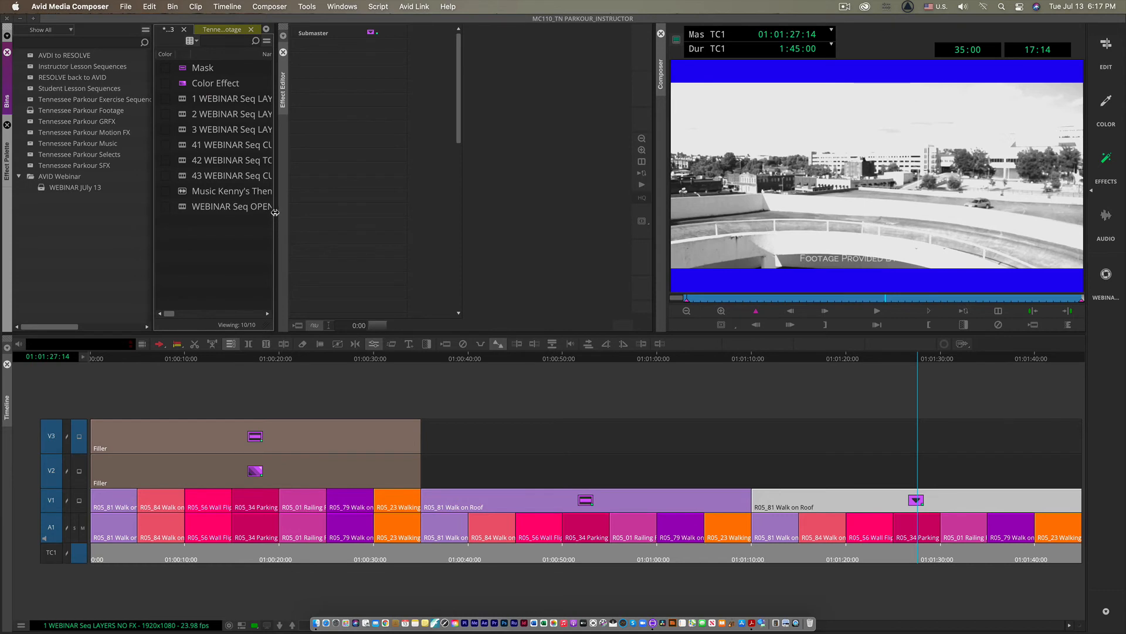
{"action": "left_click_drag", "start_coordinate": [275, 212], "coordinate": [288, 213]}
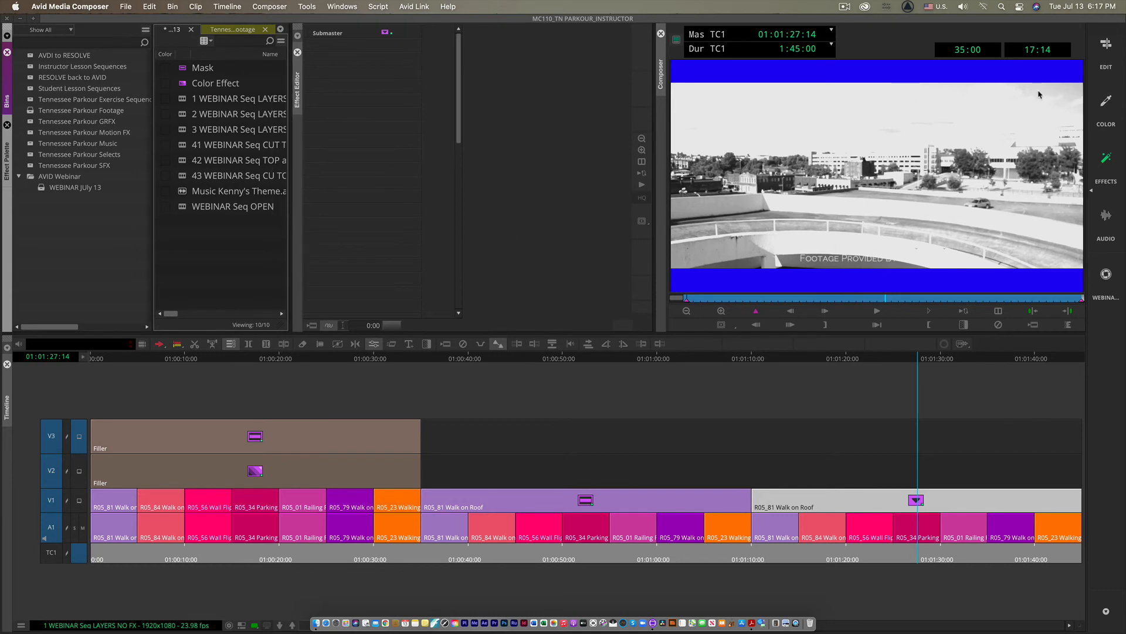
- Park at 01:00:52:01 and examine the nested V1 segment's Mask and Color Effect in the Effect Editor, with the bin shown alongside
{"action": "left_click", "coordinate": [1106, 46]}
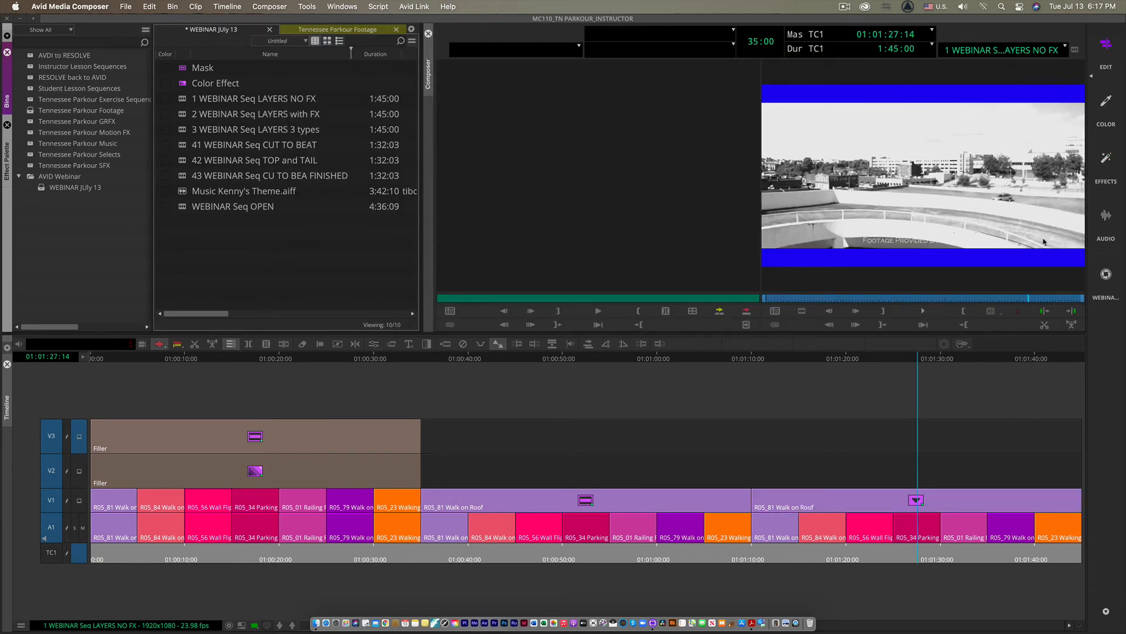
{"action": "left_click_drag", "start_coordinate": [917, 356], "coordinate": [581, 392]}
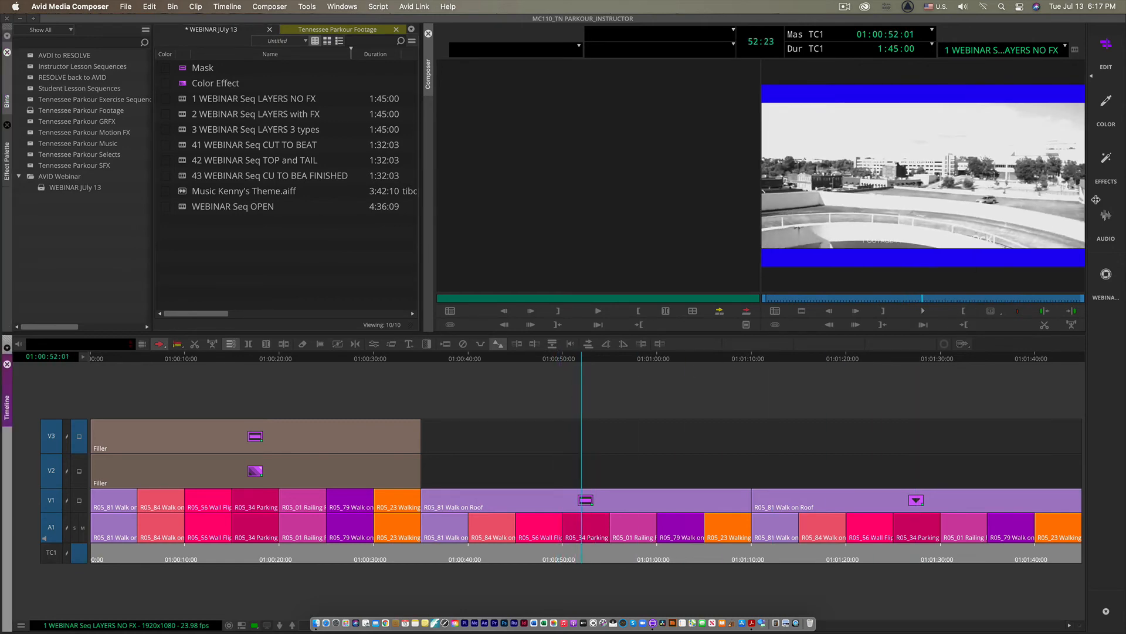
{"action": "left_click", "coordinate": [1111, 171]}
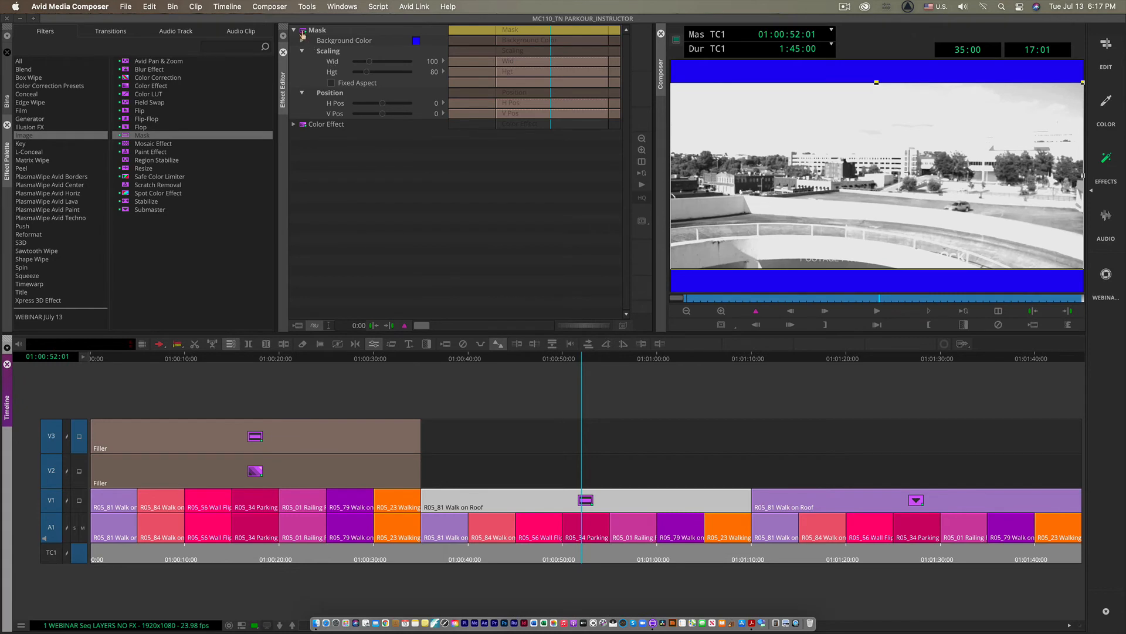
{"action": "left_click", "coordinate": [7, 104]}
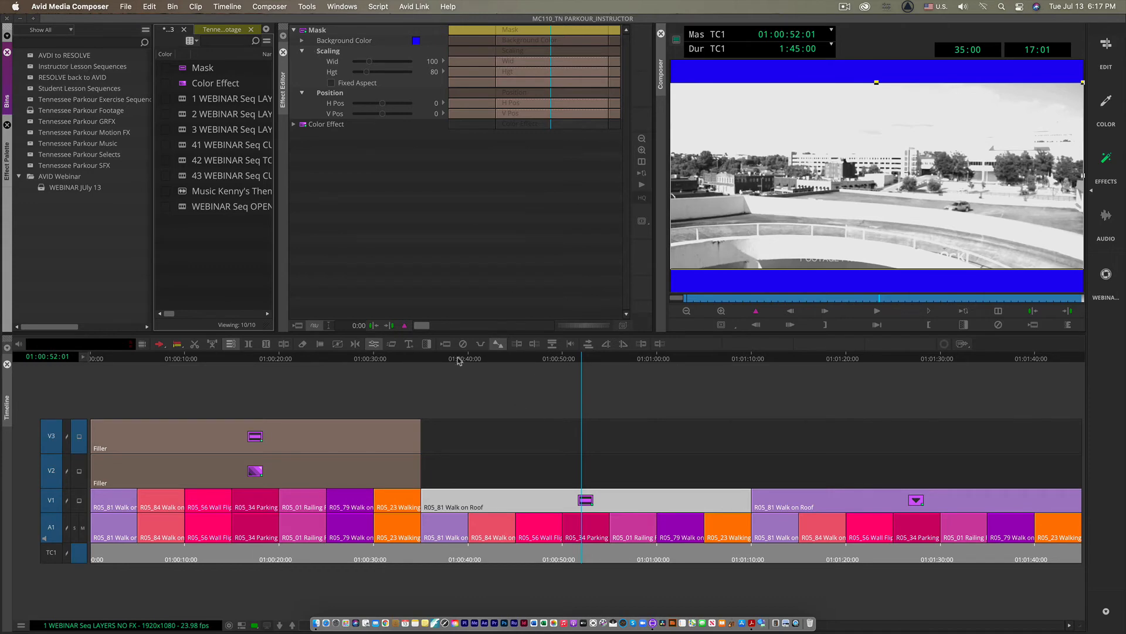
- Park at 01:01:27:11 on the collapsed V1 segment and save its Submaster effect, without source, to the WEBINAR JUly 13 bin
{"action": "left_click_drag", "start_coordinate": [460, 360], "coordinate": [918, 461]}
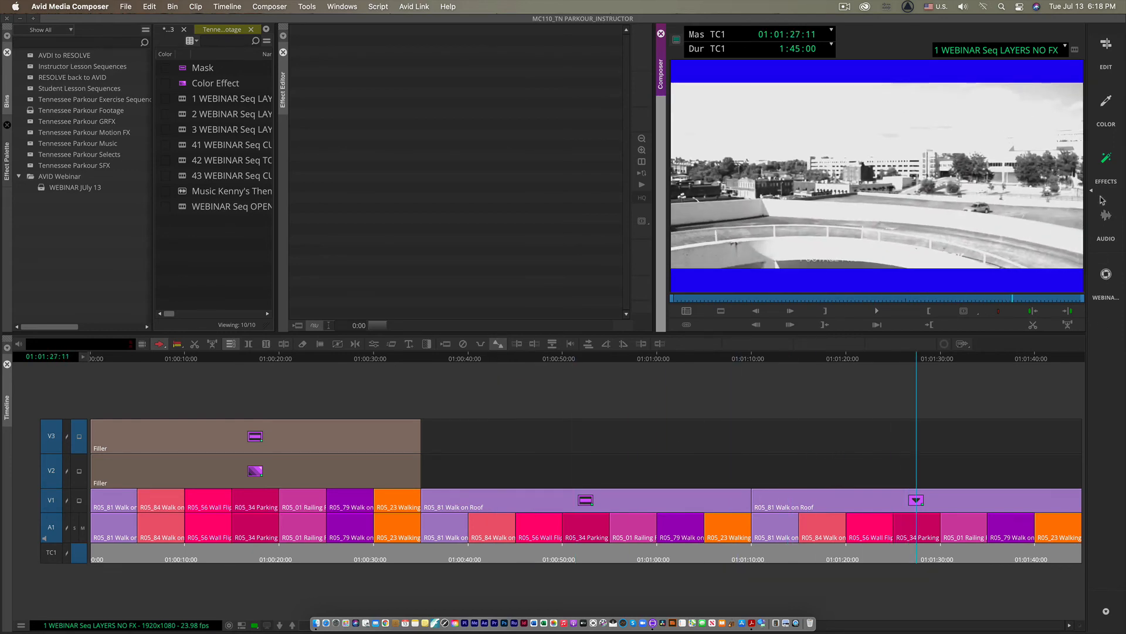
{"action": "left_click", "coordinate": [1106, 45]}
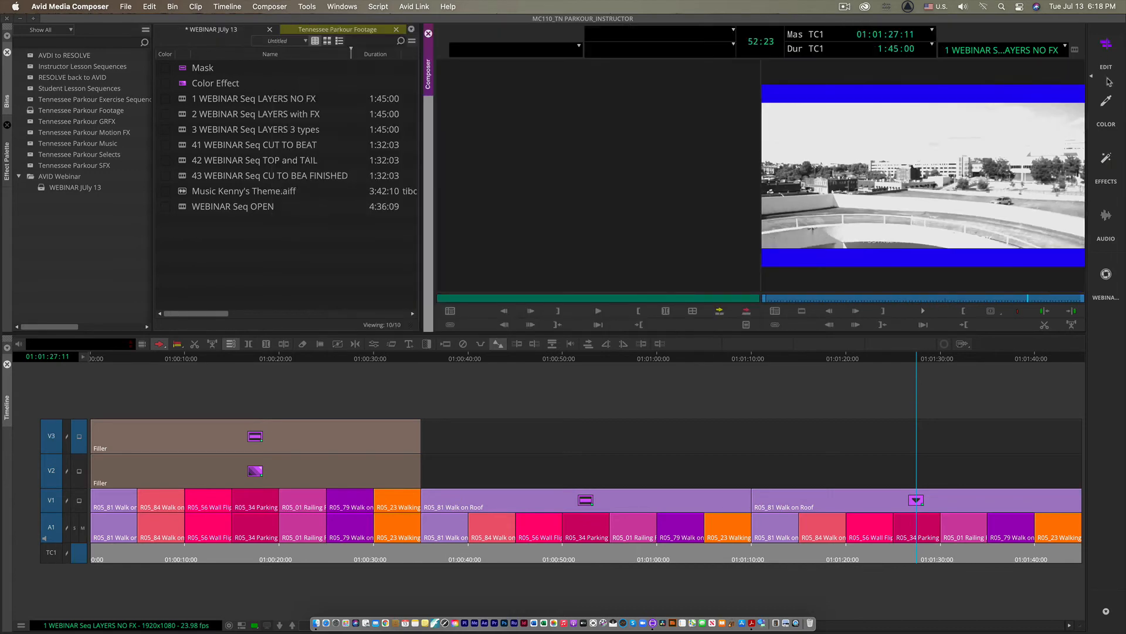
{"action": "left_click", "coordinate": [1106, 161]}
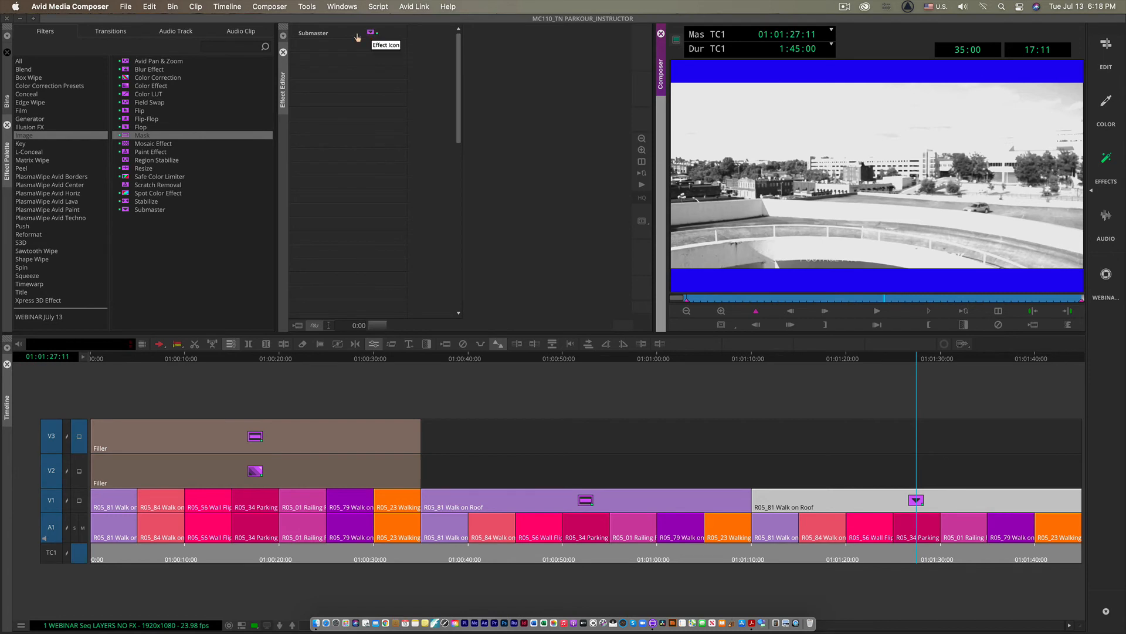
{"action": "left_click", "coordinate": [7, 101]}
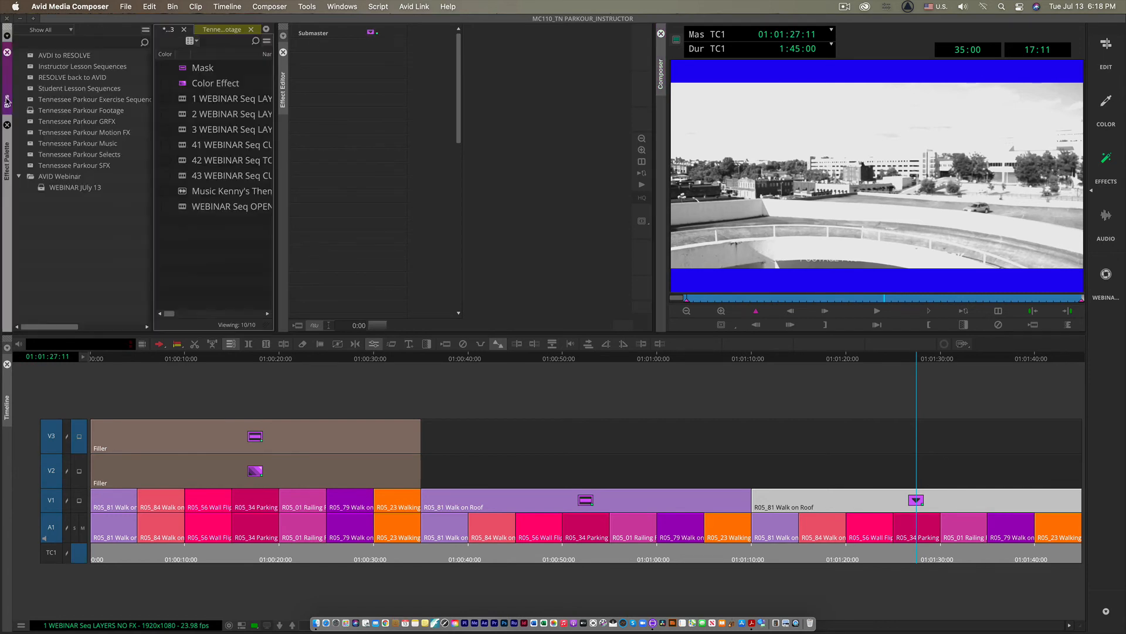
{"action": "left_click", "coordinate": [371, 35]}
{"action": "left_click_drag", "start_coordinate": [372, 36], "coordinate": [187, 267]}
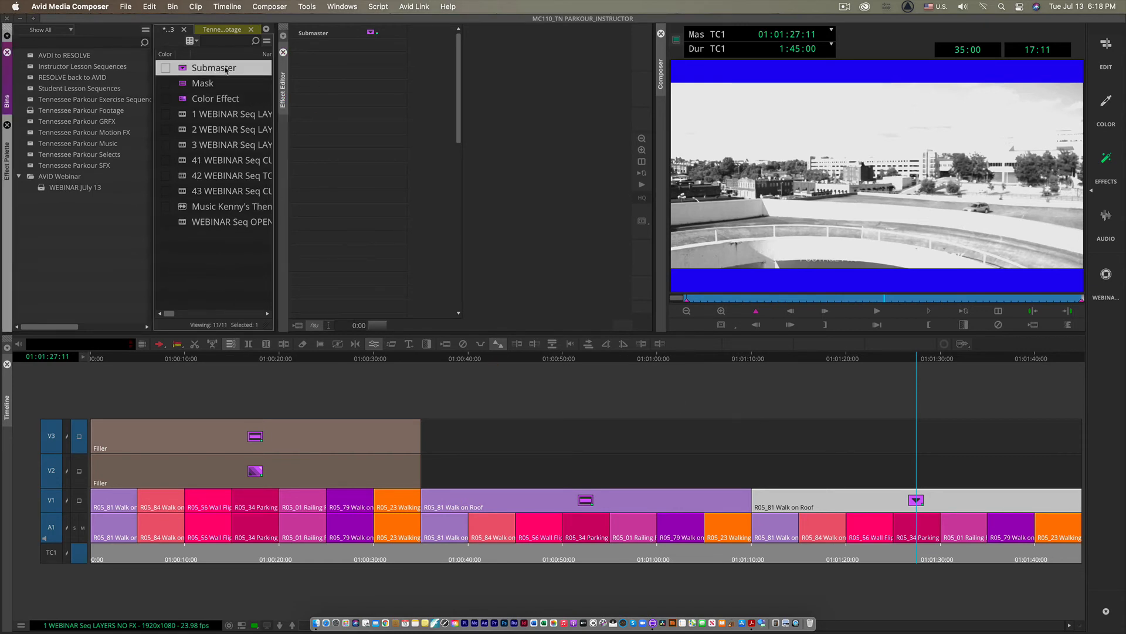
{"action": "left_click", "coordinate": [1106, 46]}
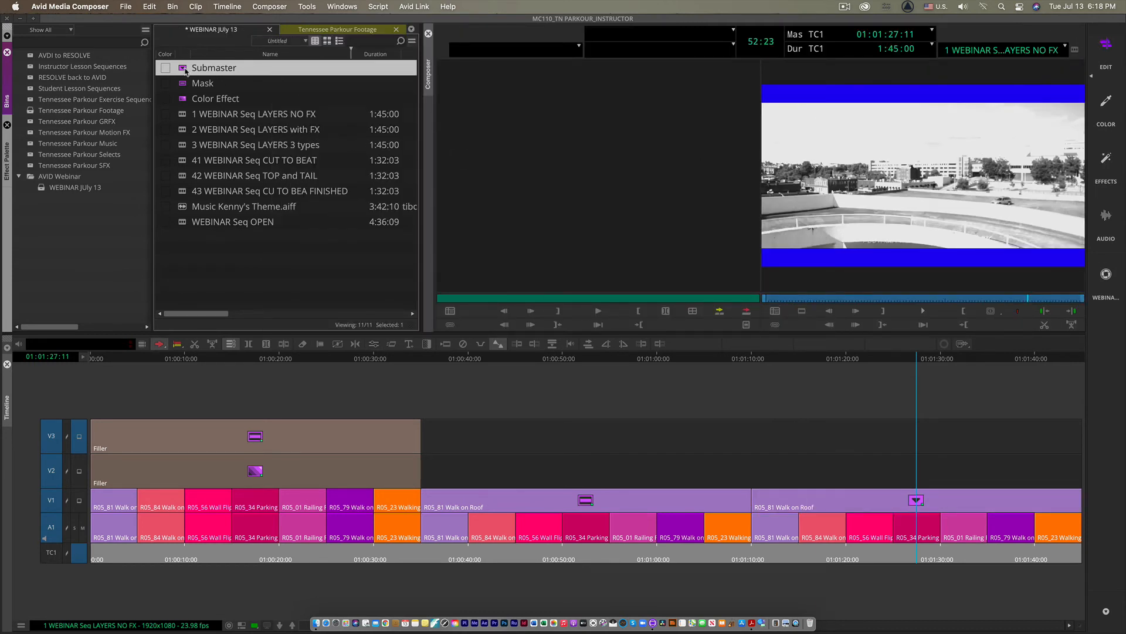
- Park at 01:01:27:16 on the collapsed V1 segment, save its Submaster effect with source to the bin, and widen the bin
{"action": "left_click", "coordinate": [1108, 165]}
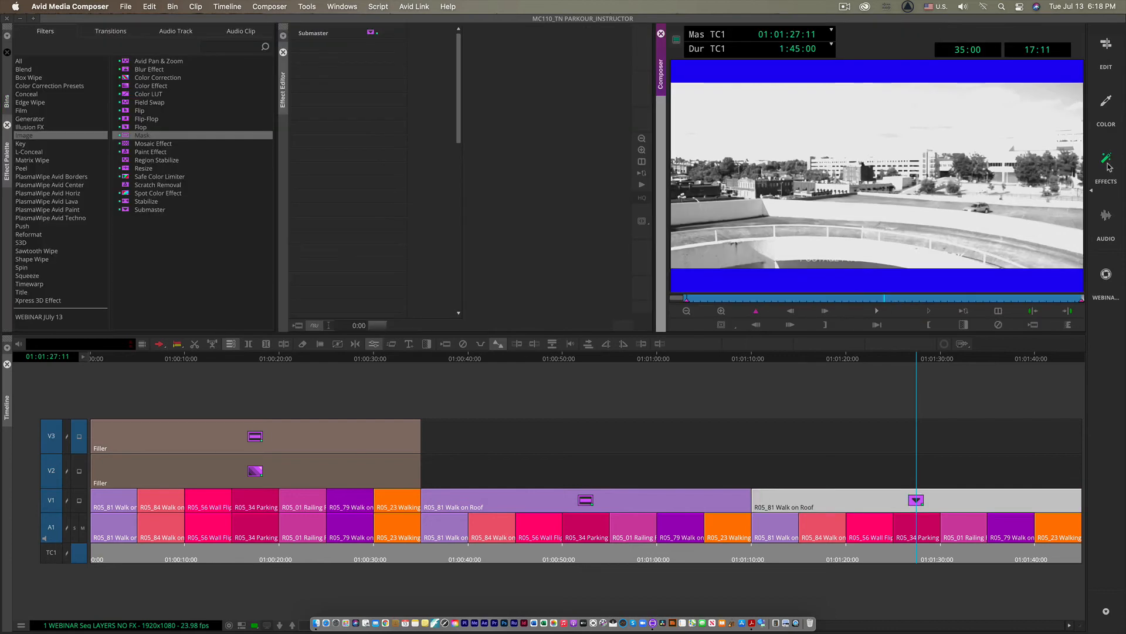
{"action": "left_click", "coordinate": [924, 366]}
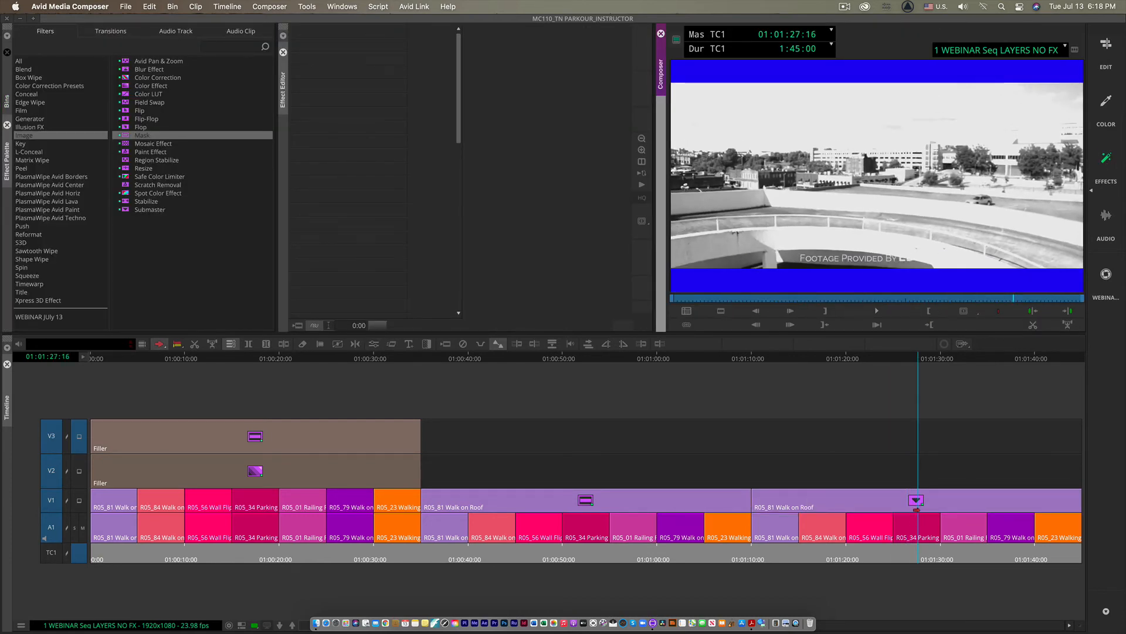
{"action": "left_click", "coordinate": [917, 506]}
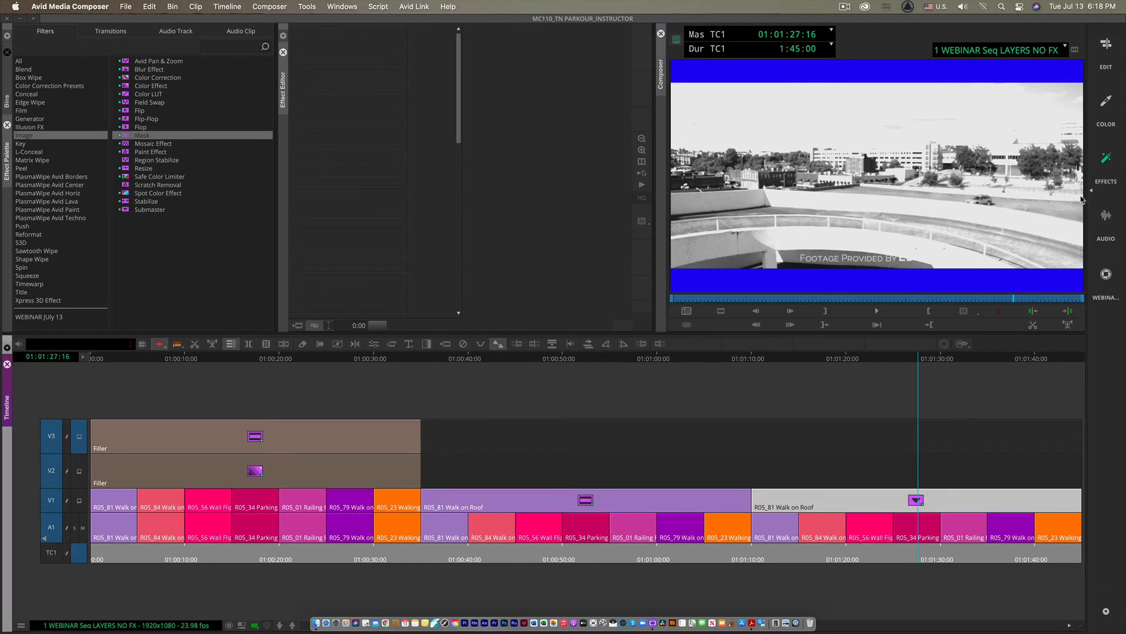
{"action": "left_click", "coordinate": [1102, 50]}
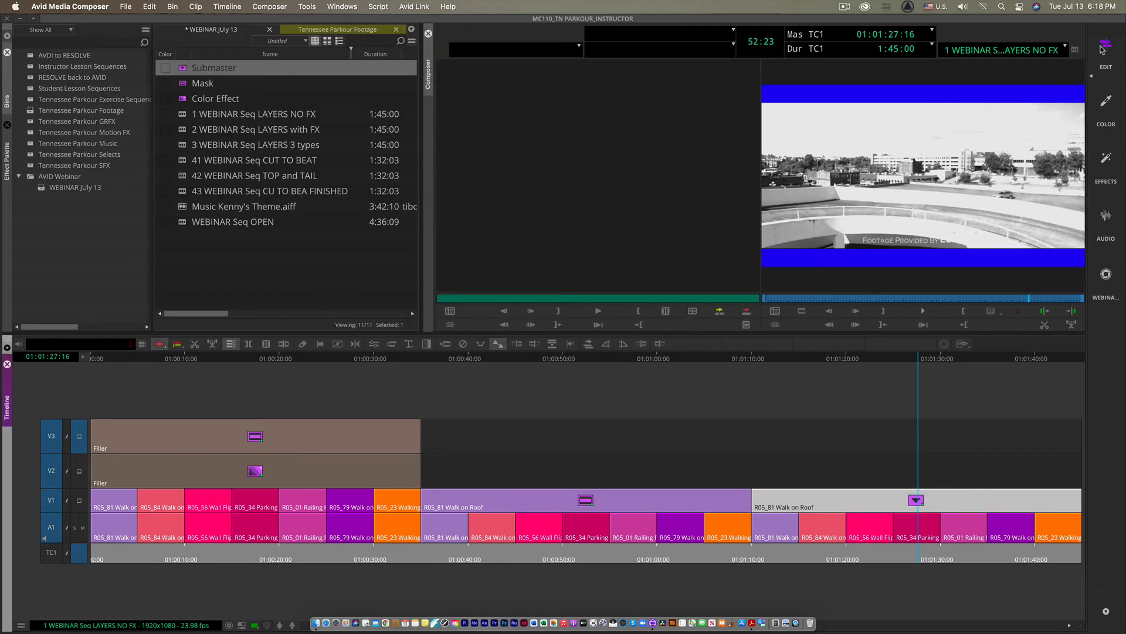
{"action": "left_click", "coordinate": [1106, 174]}
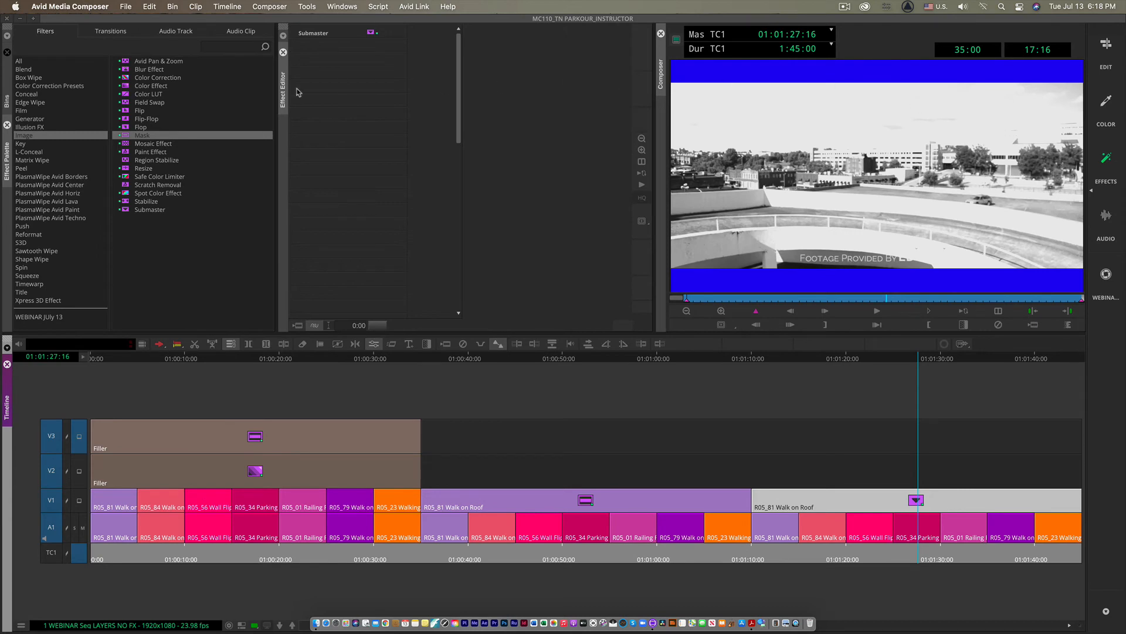
{"action": "left_click", "coordinate": [9, 113]}
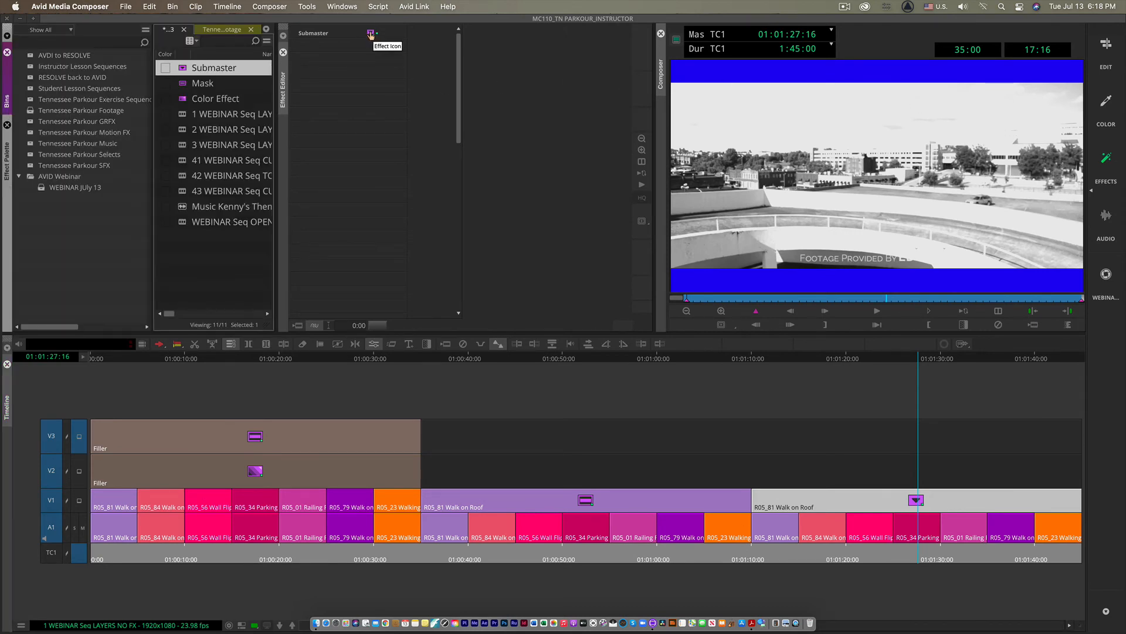
{"action": "left_click_drag", "start_coordinate": [371, 35], "coordinate": [194, 260]}
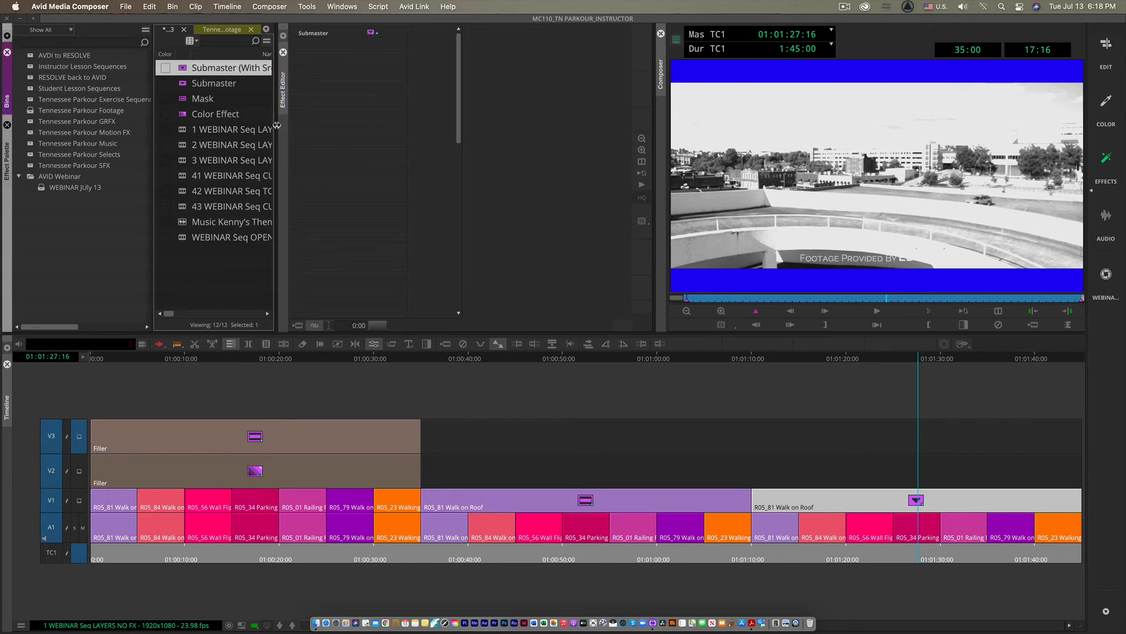
{"action": "left_click_drag", "start_coordinate": [276, 125], "coordinate": [367, 125]}
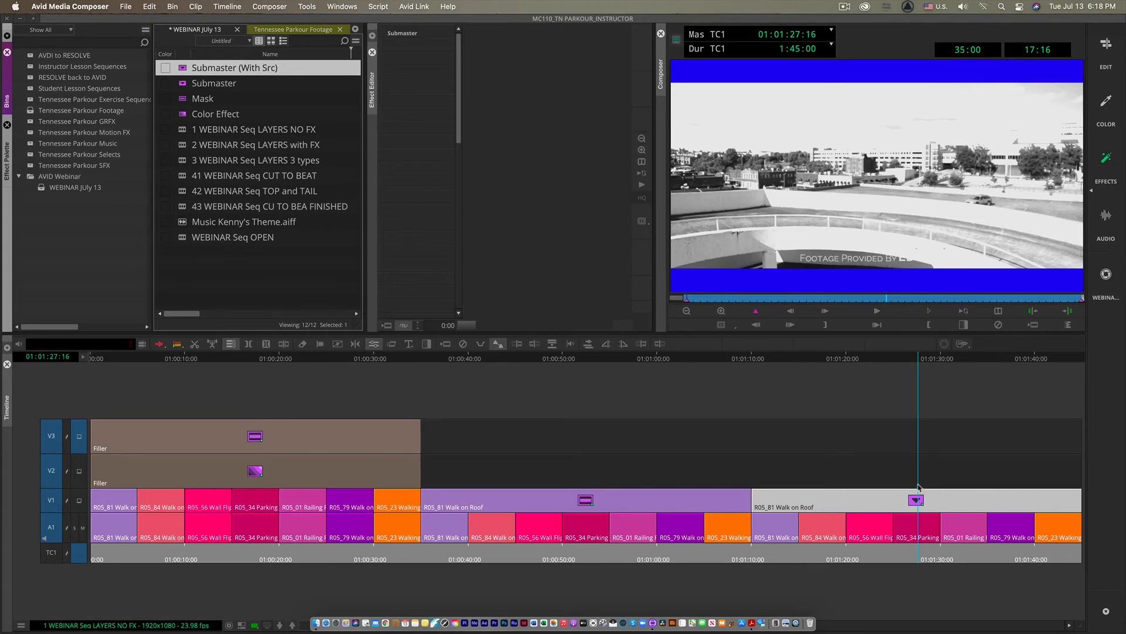
- Try to load the saved Color Effect, Mask and plain Submaster effects from the bin into the source monitor
{"action": "left_click", "coordinate": [1108, 49]}
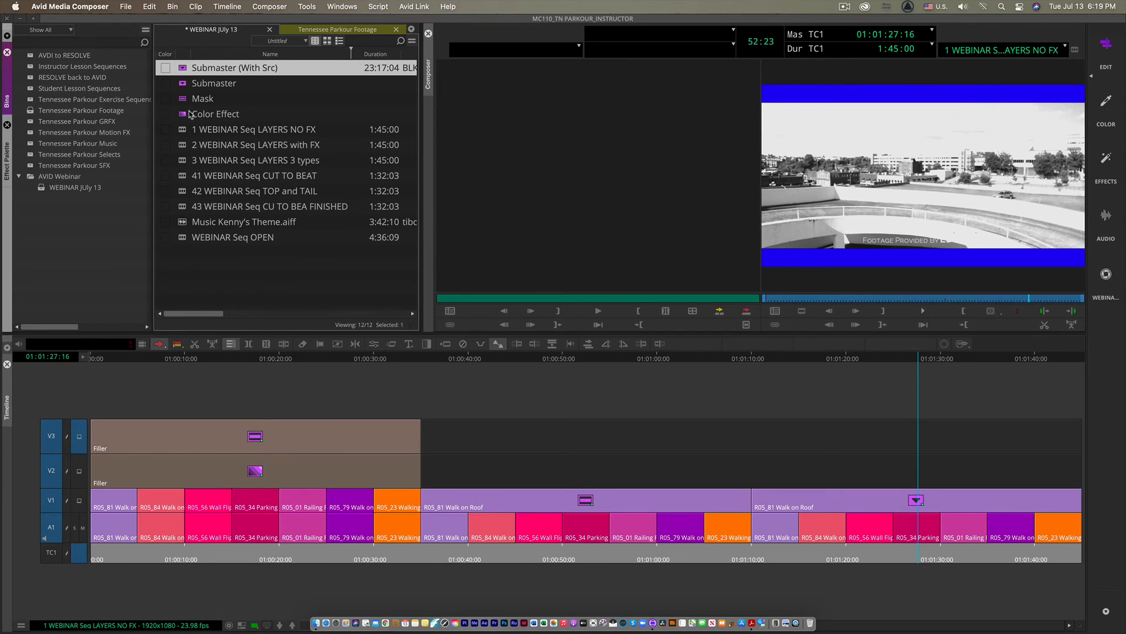
{"action": "left_click_drag", "start_coordinate": [189, 114], "coordinate": [505, 144]}
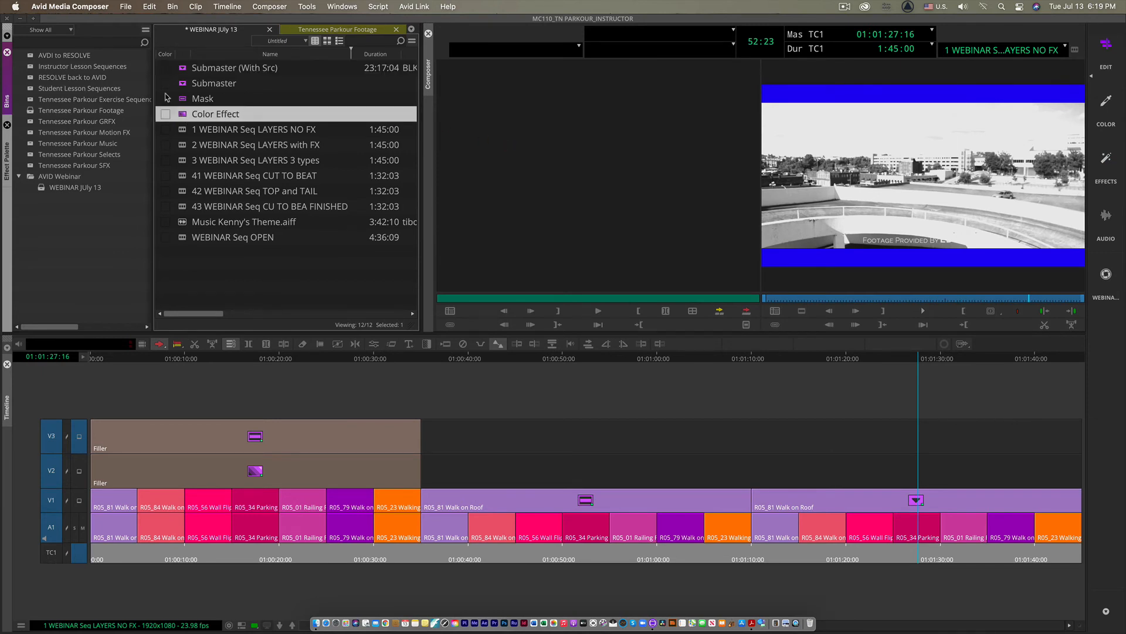
{"action": "left_click_drag", "start_coordinate": [187, 99], "coordinate": [484, 158]}
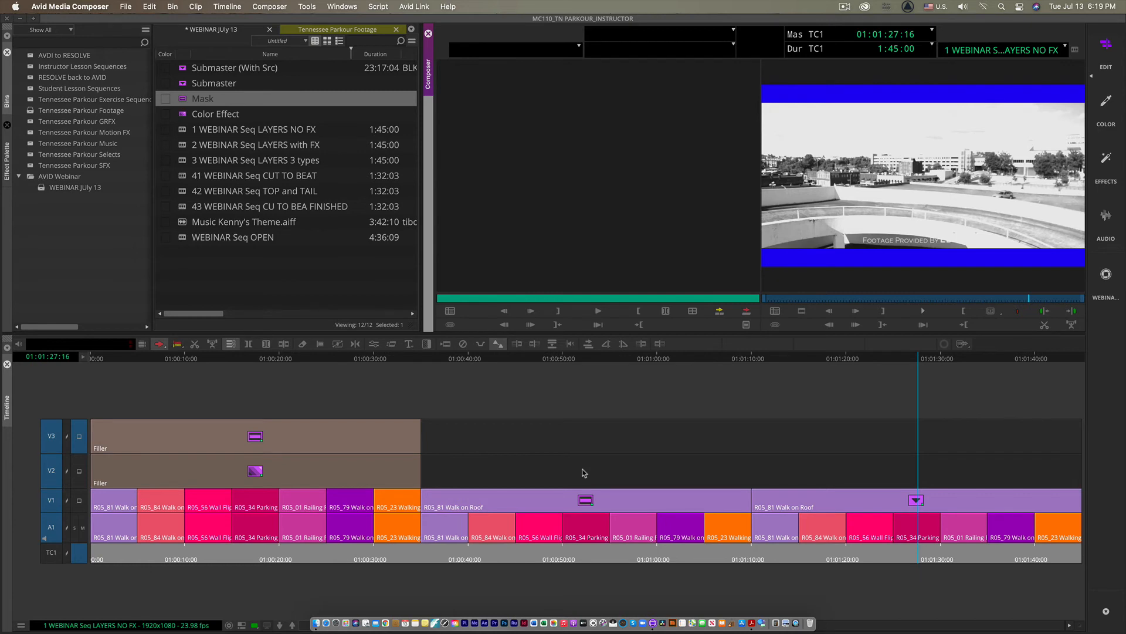
{"action": "mouse_move", "coordinate": [185, 86]}
{"action": "left_mouse_down"}
{"action": "mouse_move", "coordinate": [433, 123]}
{"action": "mouse_move", "coordinate": [521, 202]}
{"action": "left_mouse_up"}
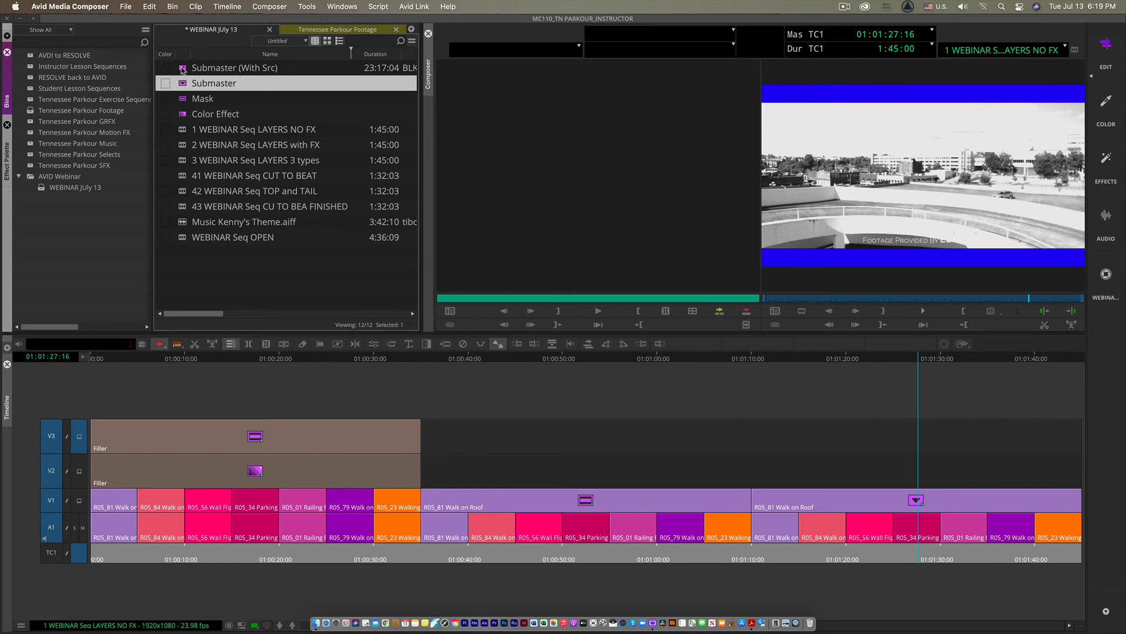
- Load Submaster (With Src) into the source monitor and clear the current sequence from the record monitor
{"action": "left_click_drag", "start_coordinate": [182, 70], "coordinate": [568, 199]}
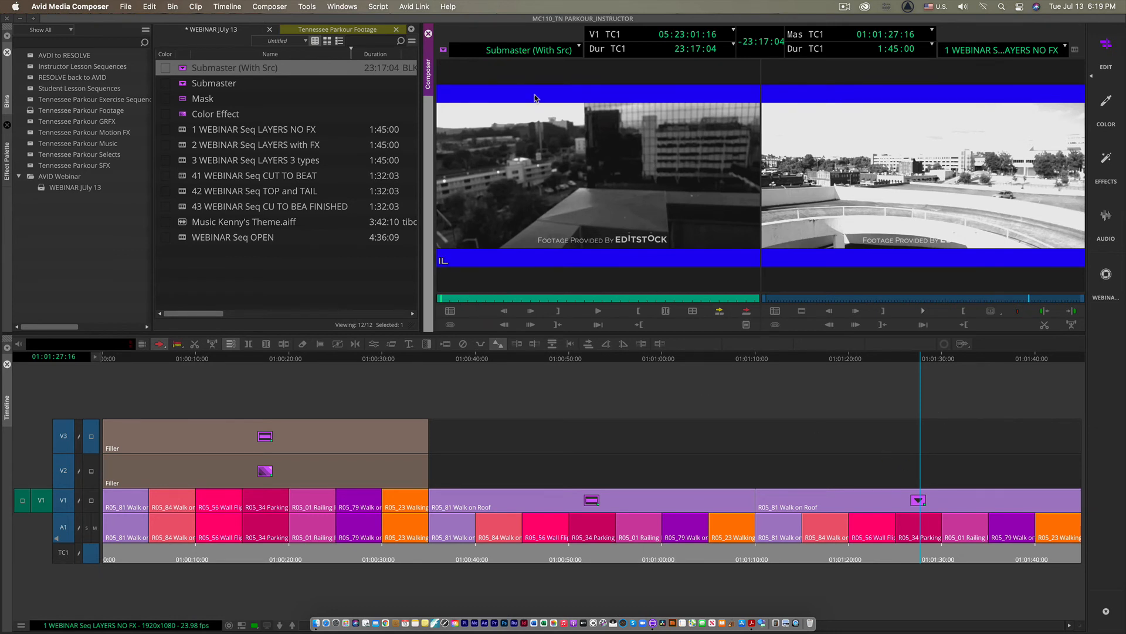
{"action": "left_click_drag", "start_coordinate": [454, 301], "coordinate": [388, 299]}
{"action": "left_click", "coordinate": [1065, 48]}
{"action": "left_click", "coordinate": [1047, 63]}
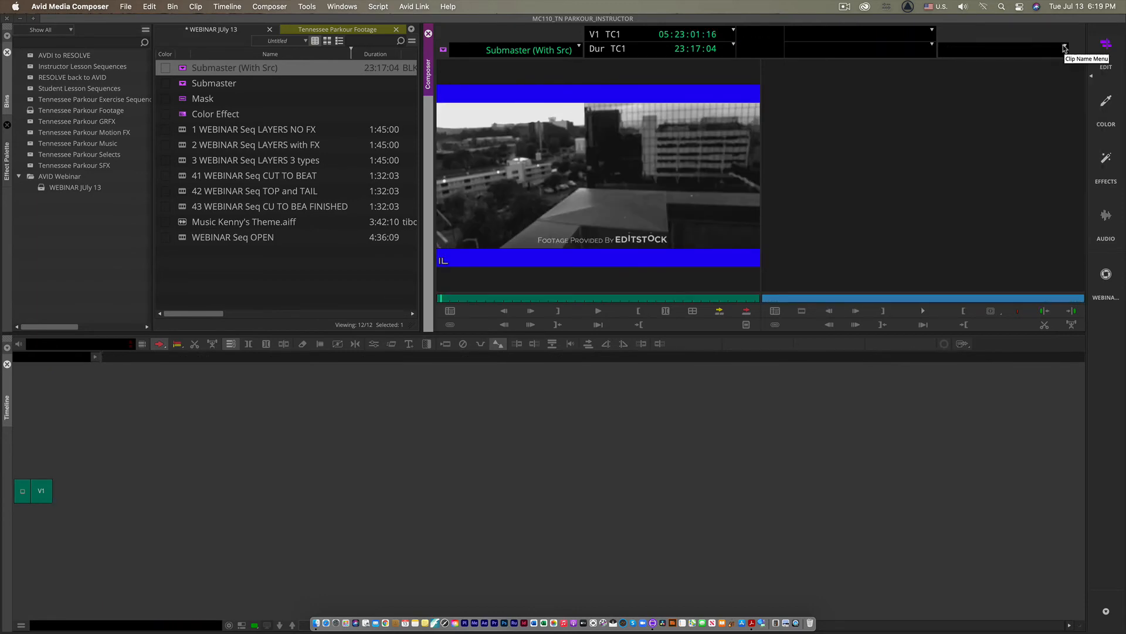
{"action": "left_click", "coordinate": [1066, 47]}
{"action": "left_click", "coordinate": [1009, 74]}
{"action": "left_click", "coordinate": [1065, 47]}
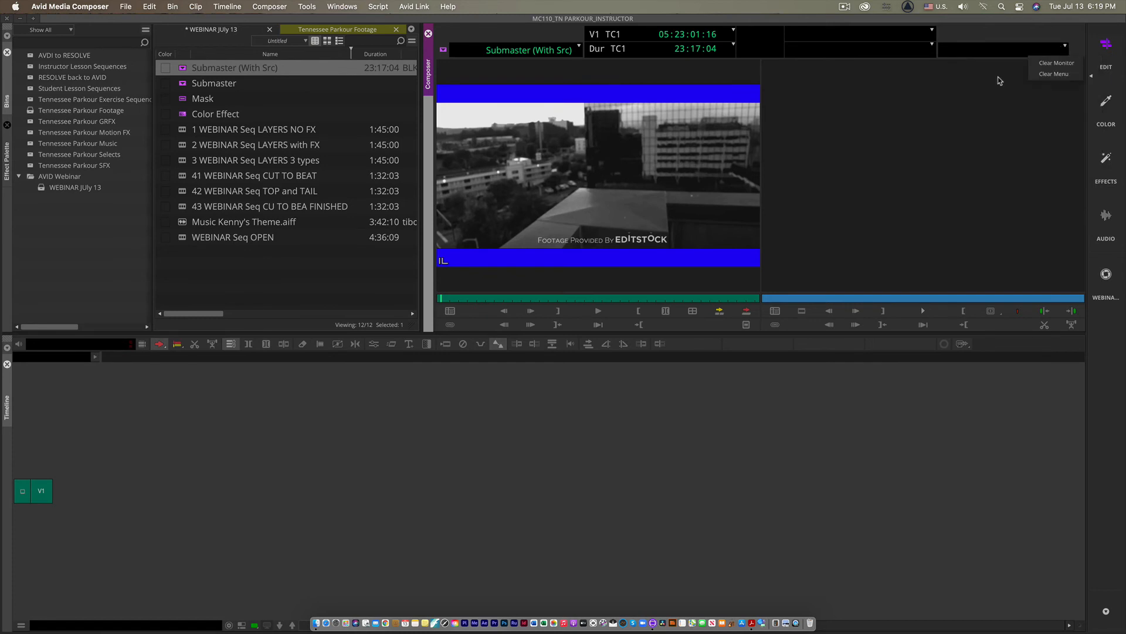
{"action": "left_click", "coordinate": [915, 171]}
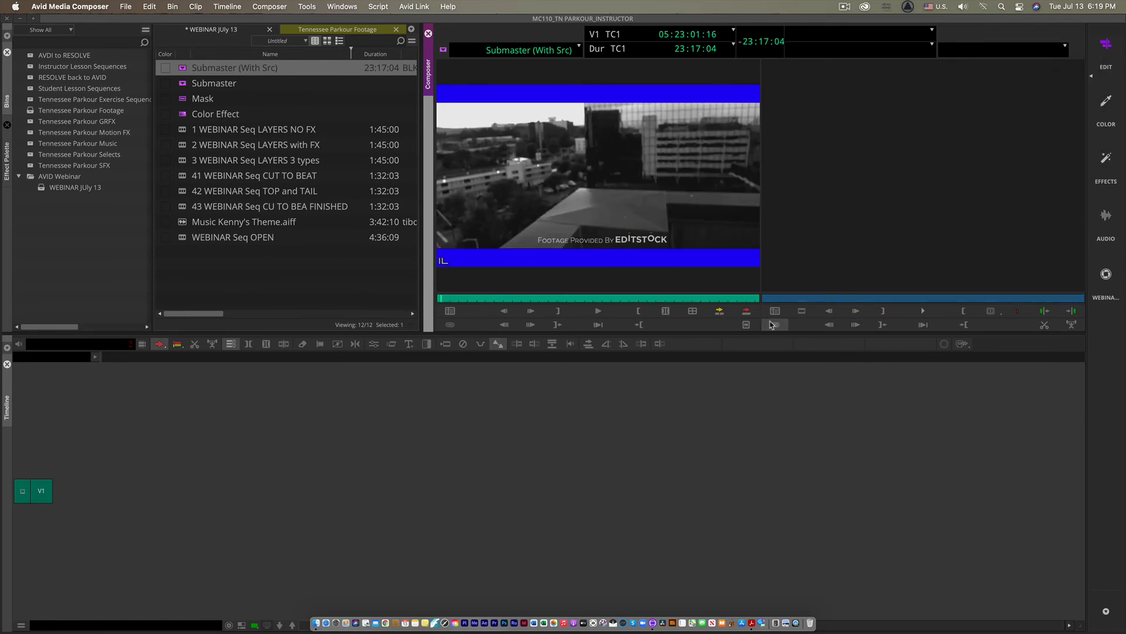
- Create a new sequence in the WEBINAR JUly 13 bin from the loaded Submaster (With Src), and check its shots up to 01:00:17:13
{"action": "left_click_drag", "start_coordinate": [588, 205], "coordinate": [368, 475]}
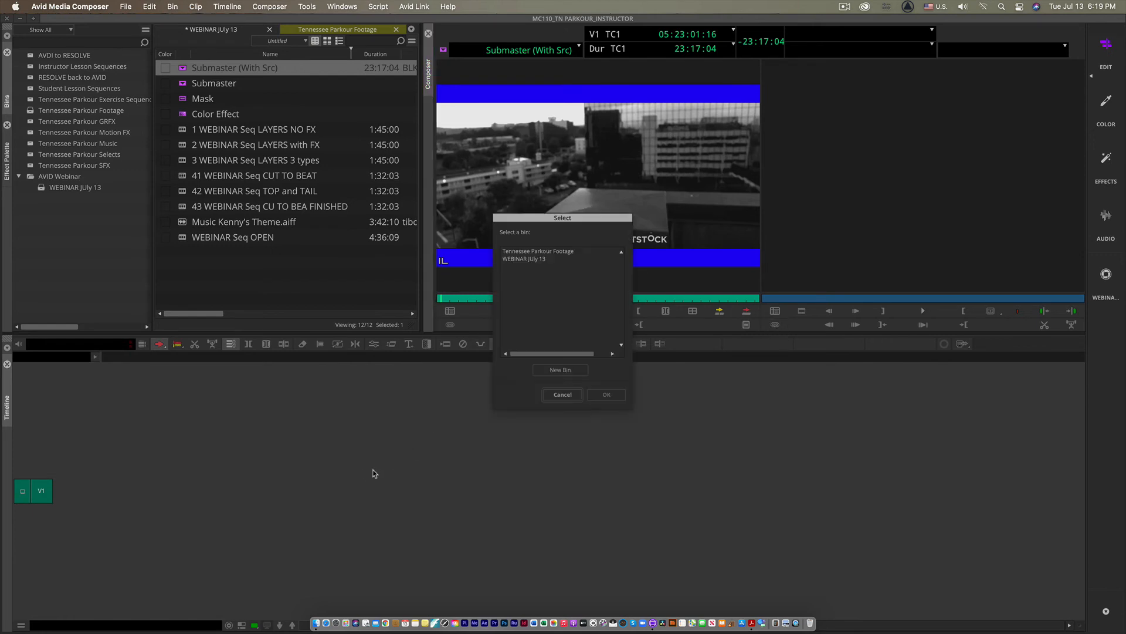
{"action": "left_click", "coordinate": [541, 259]}
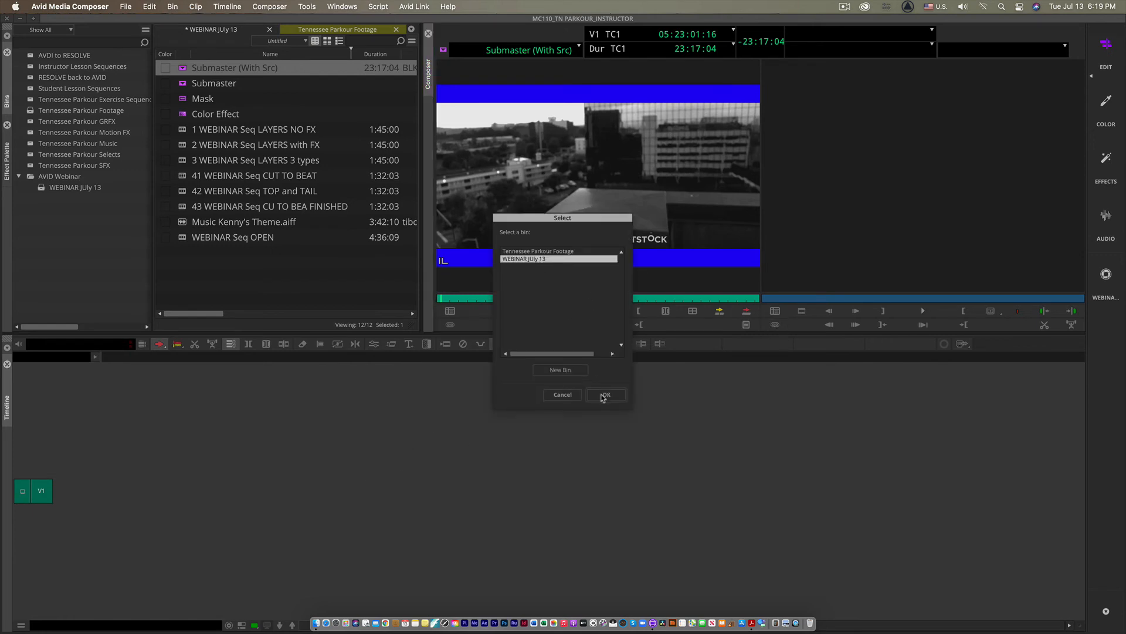
{"action": "left_click", "coordinate": [613, 398]}
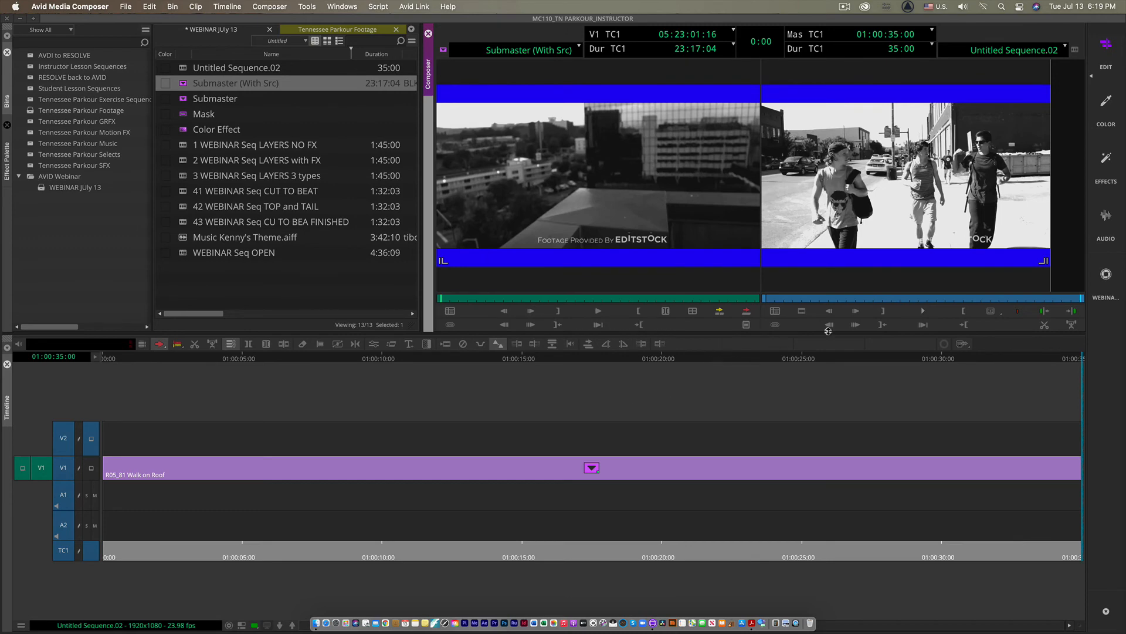
{"action": "left_click_drag", "start_coordinate": [867, 296], "coordinate": [924, 314]}
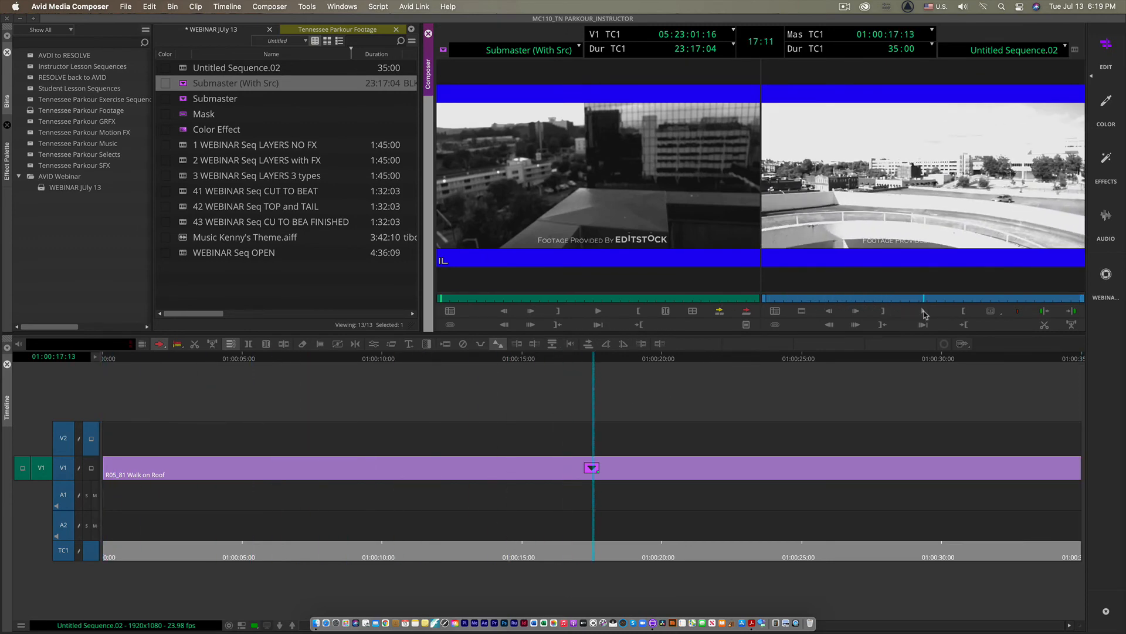
- Expand the V1 submaster, examine its nested Mask, Color Effect and shot layers, and collapse it again
{"action": "double_click", "coordinate": [594, 468]}
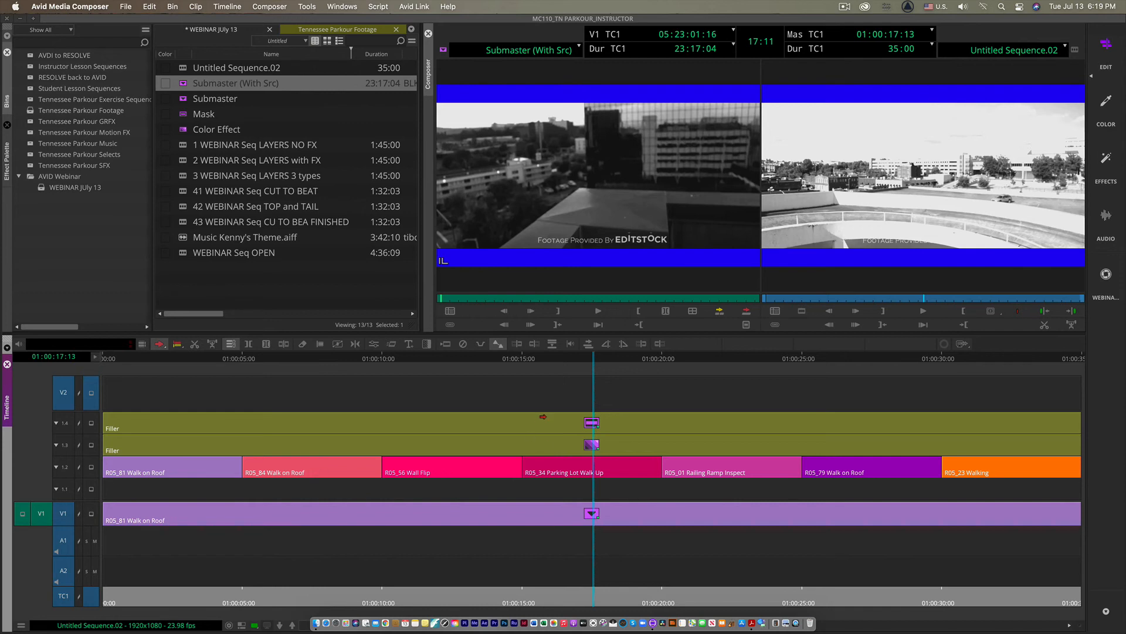
{"action": "left_click", "coordinate": [587, 424]}
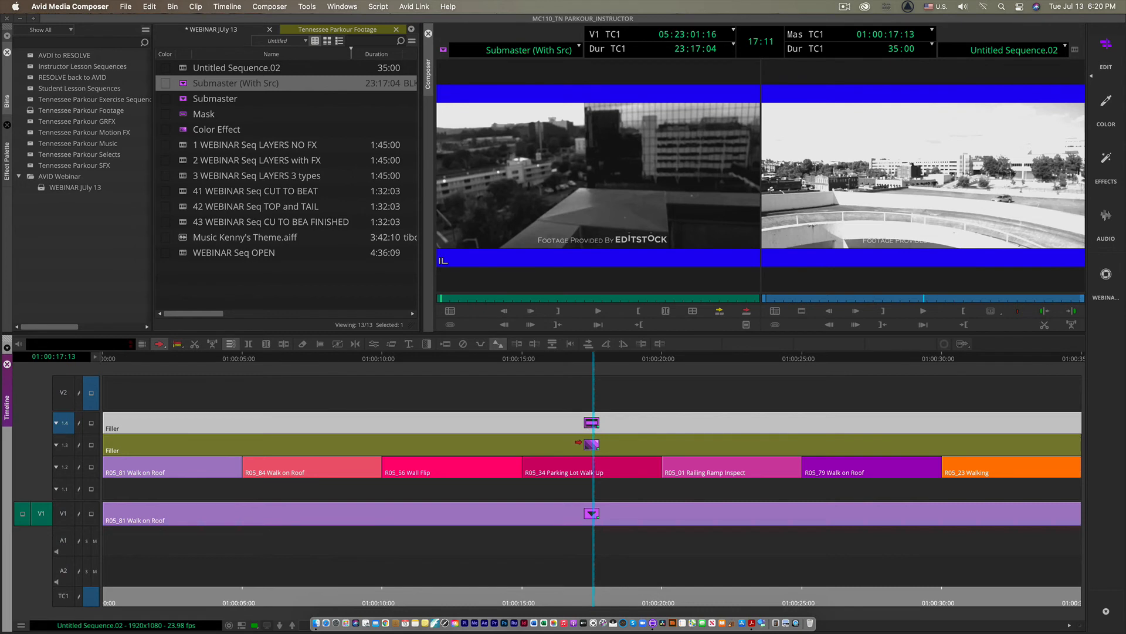
{"action": "left_click", "coordinate": [579, 444]}
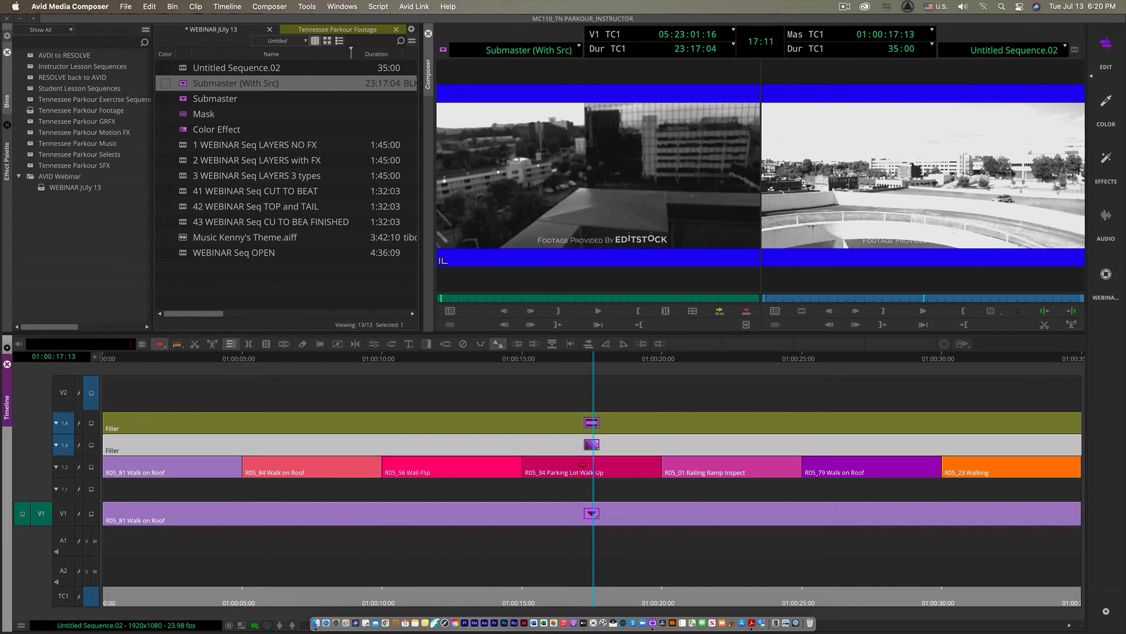
{"action": "left_click", "coordinate": [582, 464]}
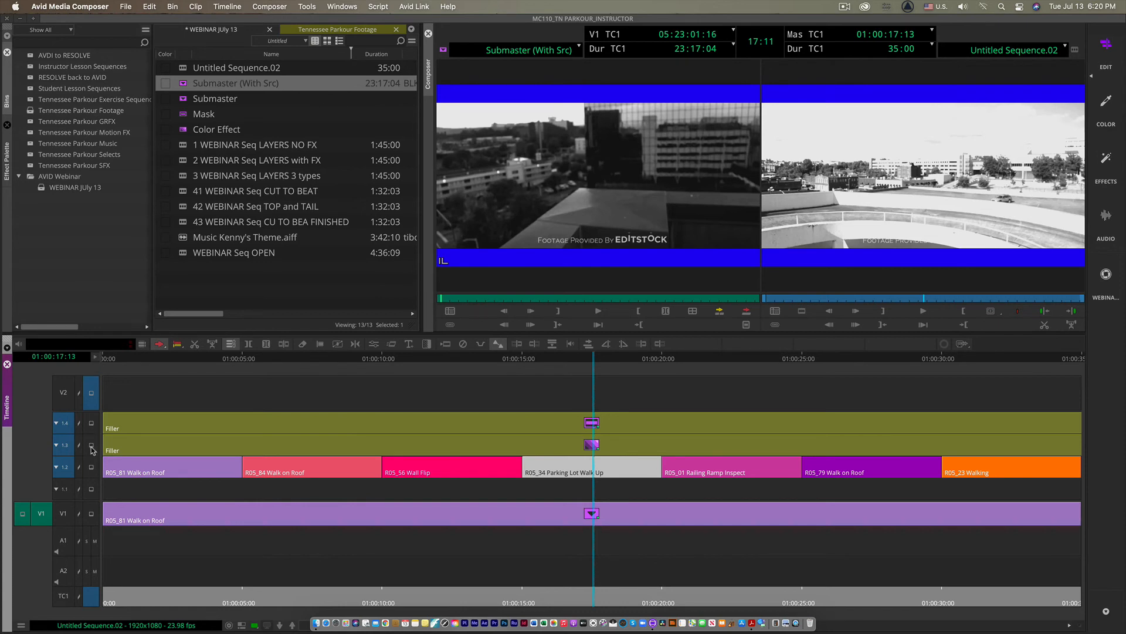
{"action": "left_click", "coordinate": [583, 521]}
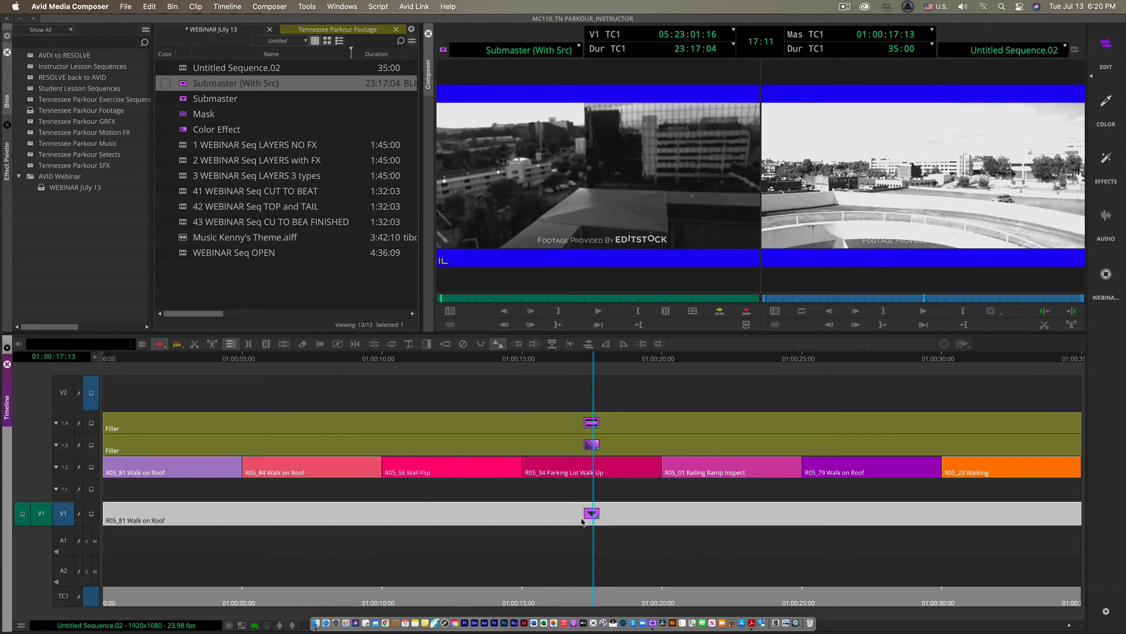
{"action": "double_click", "coordinate": [592, 514]}
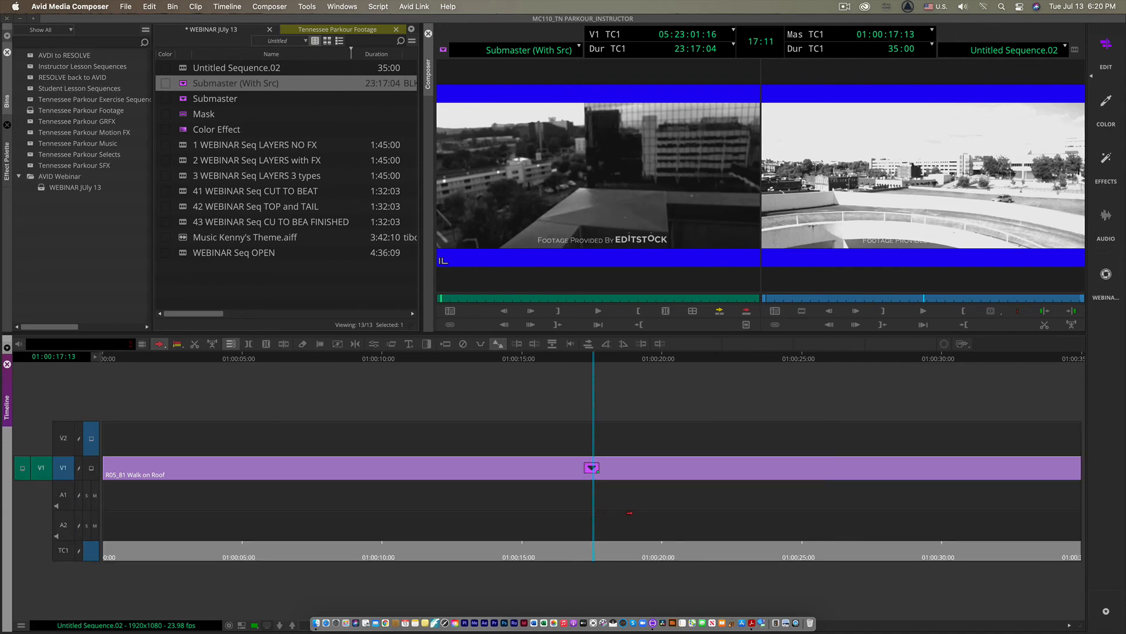
- Narrow the bin to enlarge the monitors, and recheck the V1 submaster's nested layers with the playhead at 01:00:17:16
{"action": "right_click", "coordinate": [604, 473]}
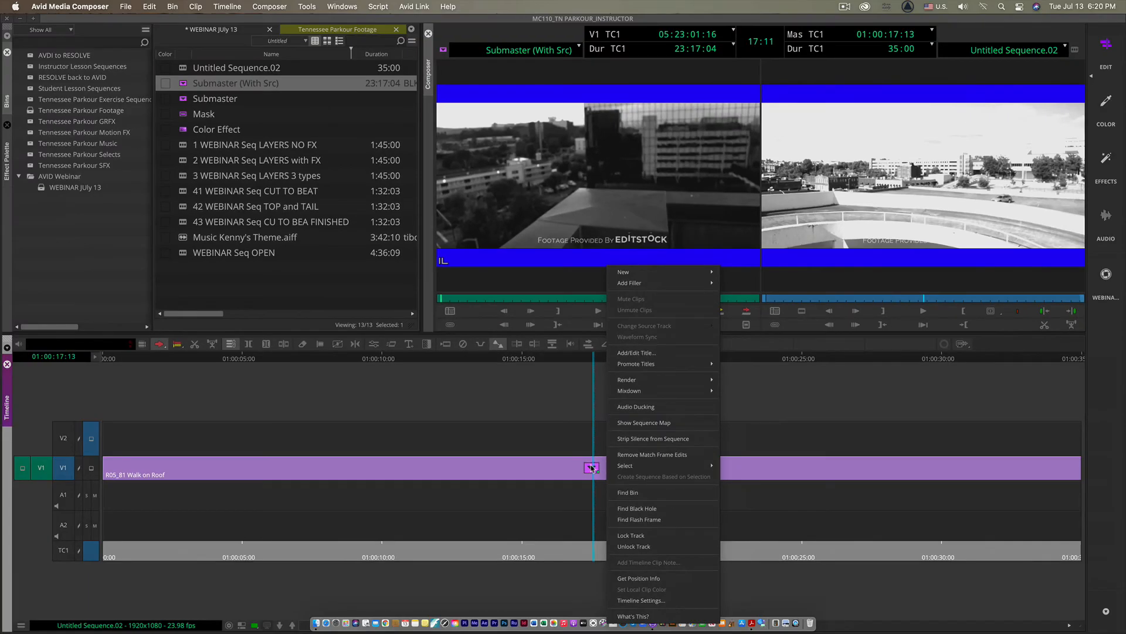
{"action": "left_click", "coordinate": [588, 467]}
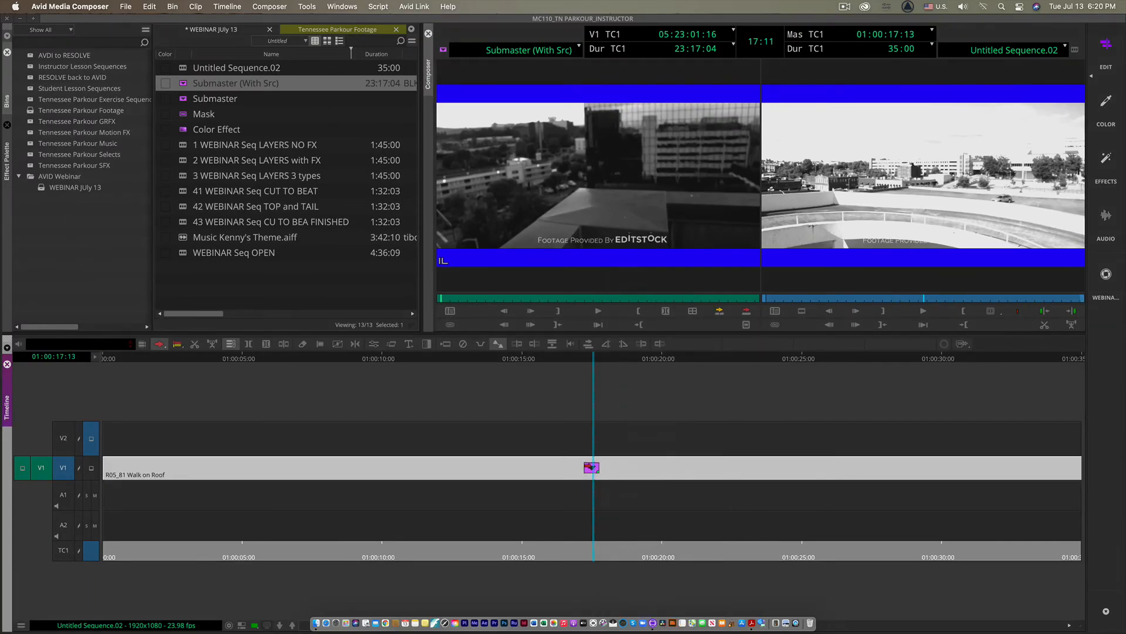
{"action": "left_click_drag", "start_coordinate": [427, 229], "coordinate": [242, 229]}
{"action": "mouse_move", "coordinate": [605, 357]}
{"action": "left_mouse_down"}
{"action": "mouse_move", "coordinate": [645, 362]}
{"action": "mouse_move", "coordinate": [539, 367]}
{"action": "mouse_move", "coordinate": [596, 388]}
{"action": "mouse_move", "coordinate": [552, 362]}
{"action": "mouse_move", "coordinate": [613, 369]}
{"action": "mouse_move", "coordinate": [597, 377]}
{"action": "left_mouse_up"}
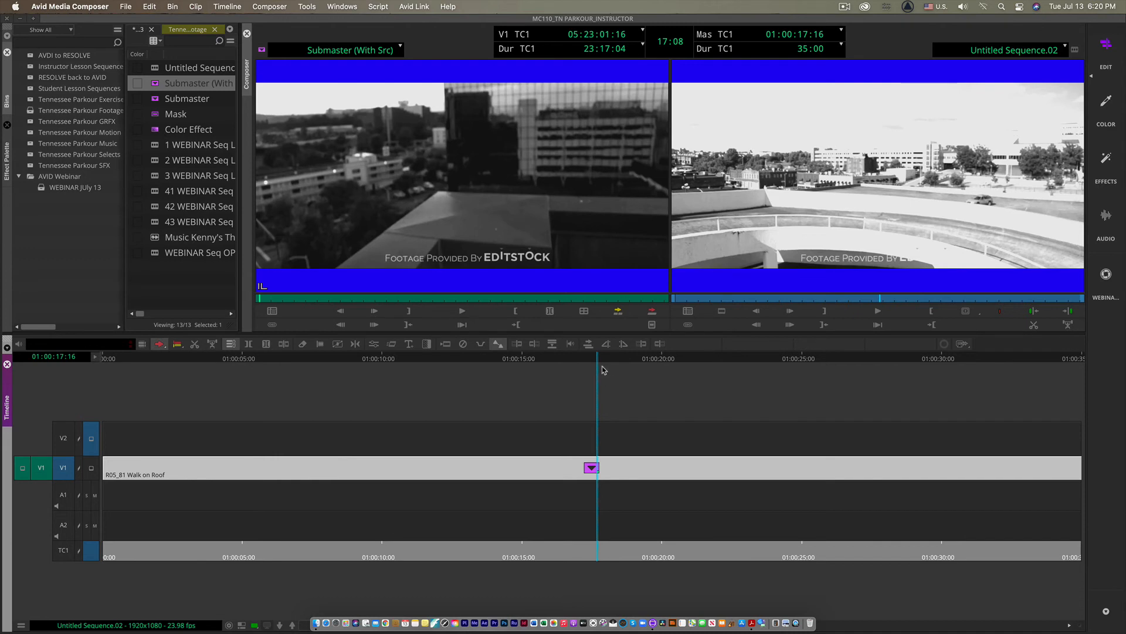
{"action": "double_click", "coordinate": [600, 468]}
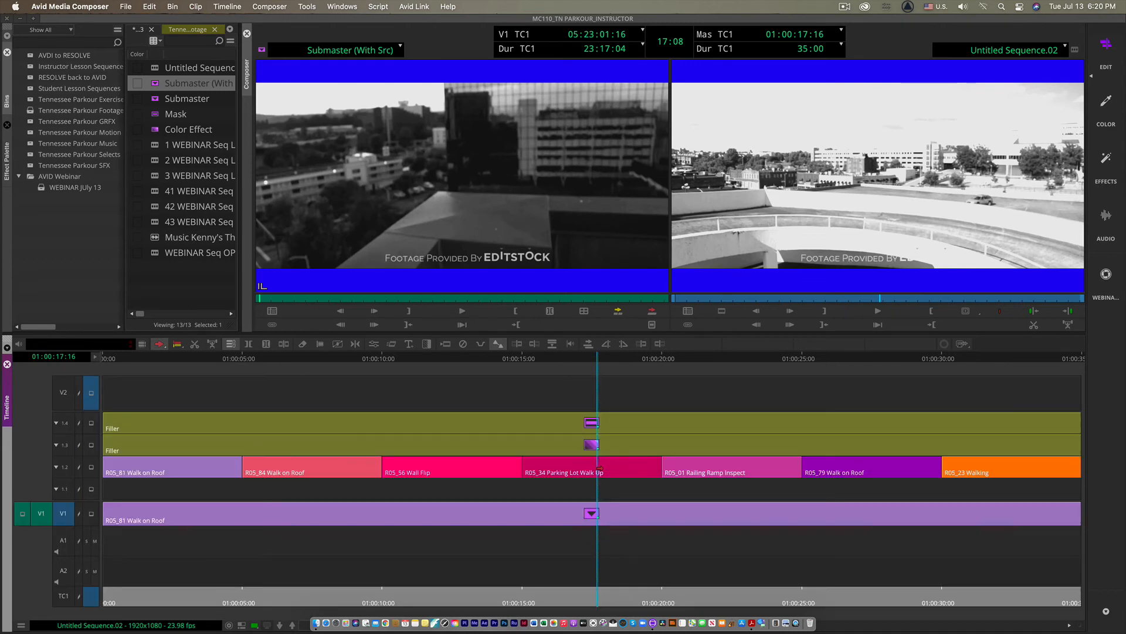
{"action": "double_click", "coordinate": [597, 513]}
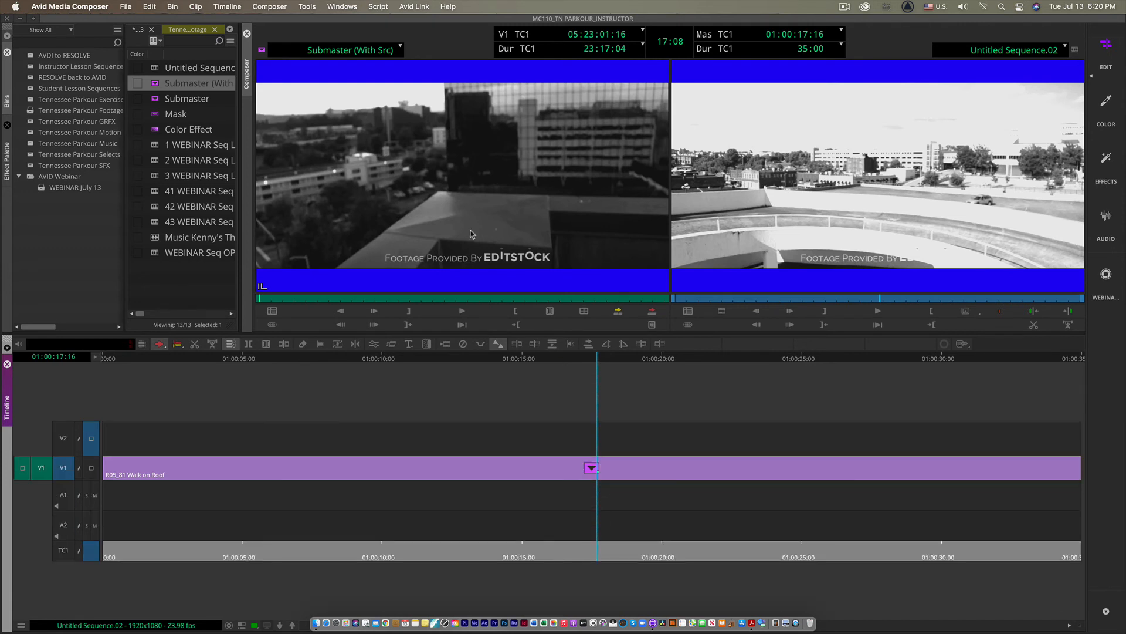
- Clear the source monitor and empty its list of previously loaded items
{"action": "left_click", "coordinate": [399, 50]}
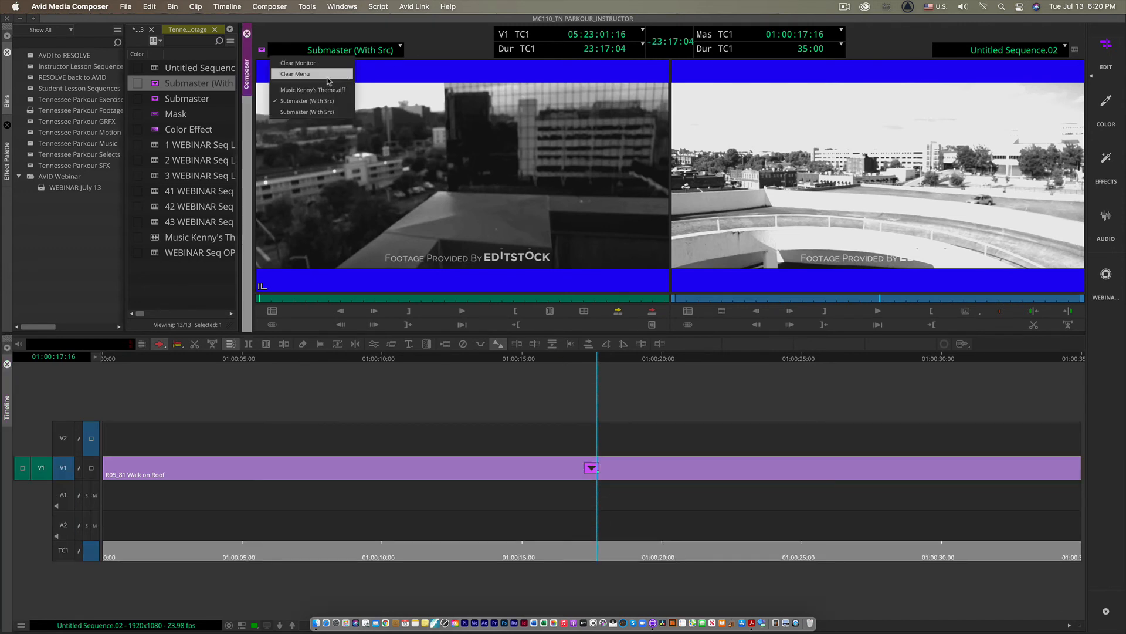
{"action": "left_click", "coordinate": [298, 63]}
{"action": "left_click", "coordinate": [401, 49]}
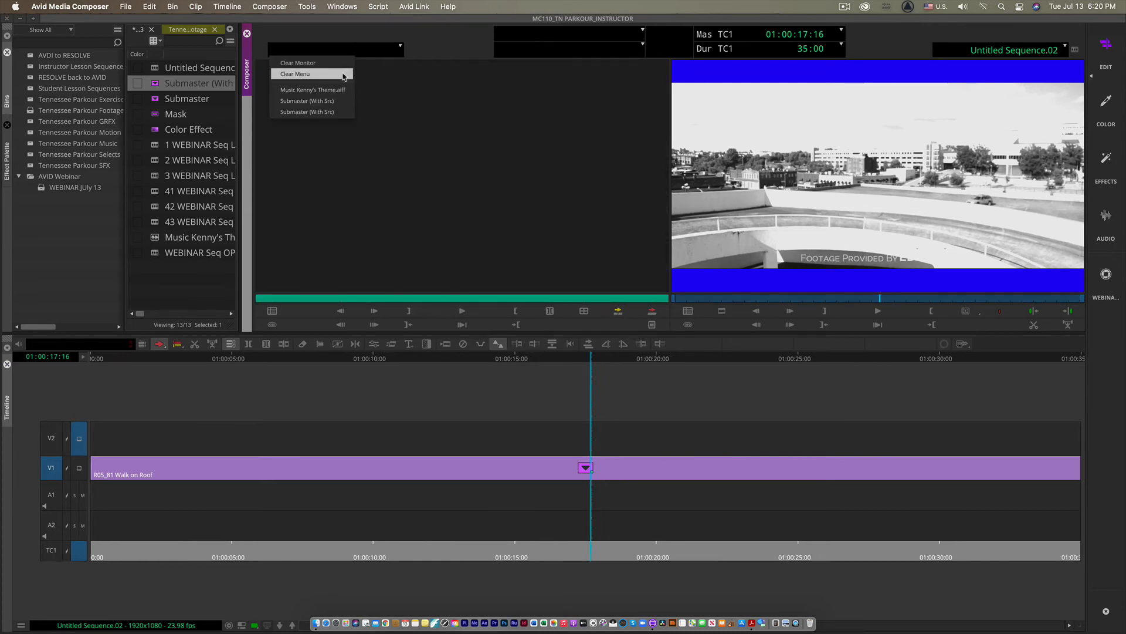
{"action": "left_click", "coordinate": [295, 74]}
- Expand the V1 submaster from the sequence start and copy all segments on nested tracks 1.2, 1.3 and 1.4 into the source monitor
{"action": "left_click_drag", "start_coordinate": [741, 300], "coordinate": [610, 291]}
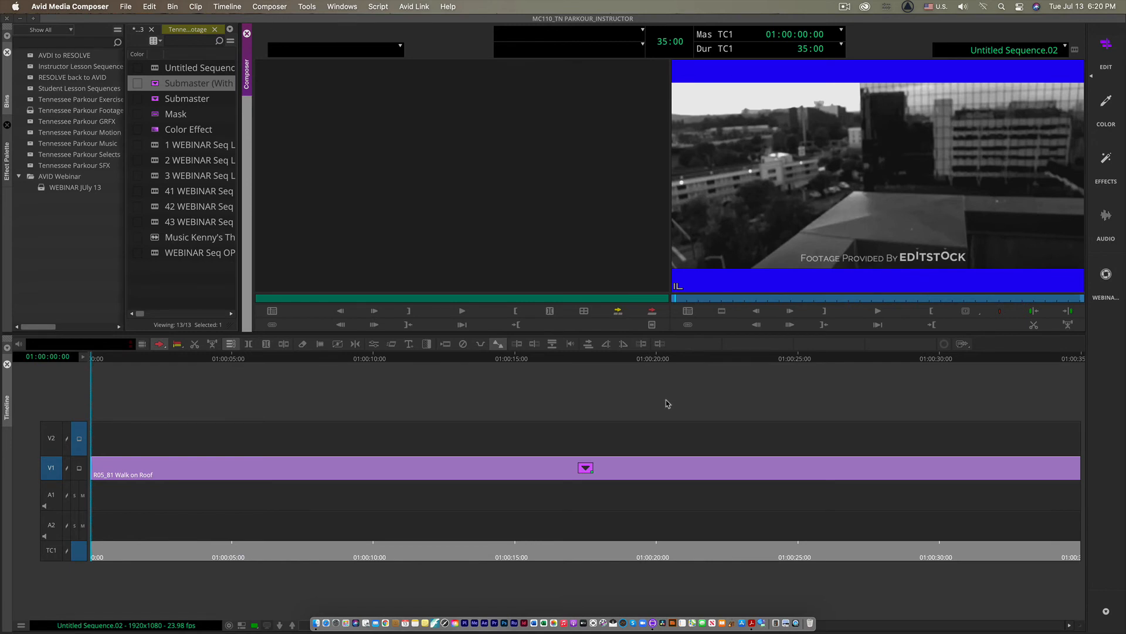
{"action": "double_click", "coordinate": [590, 471]}
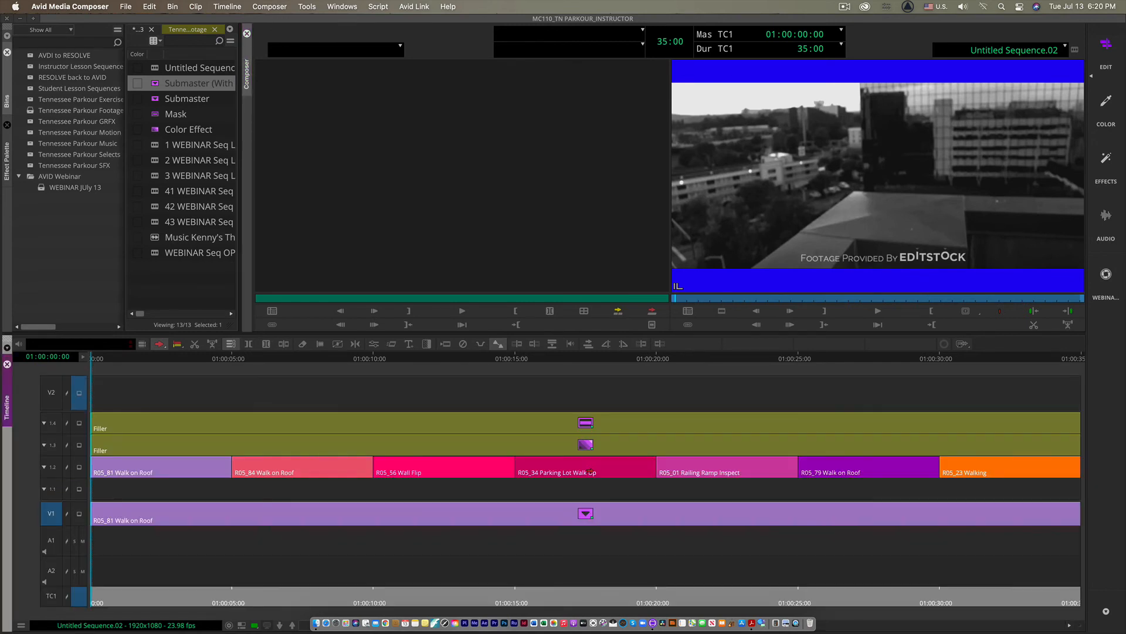
{"action": "left_click", "coordinate": [52, 467]}
{"action": "left_click", "coordinate": [53, 449]}
{"action": "left_click", "coordinate": [52, 423]}
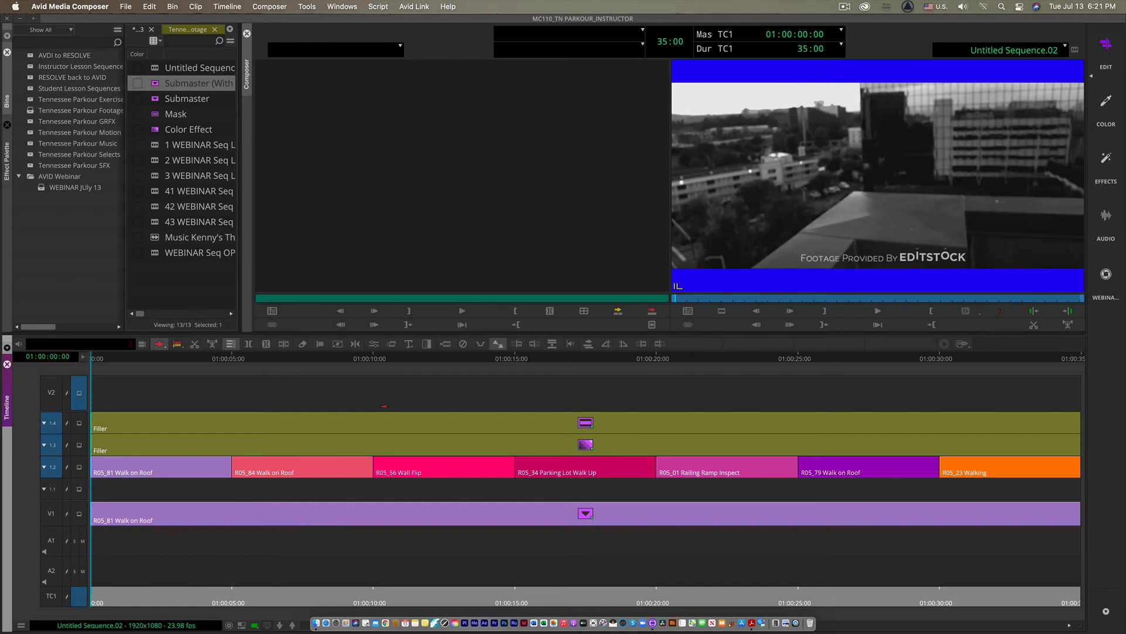
{"action": "key", "text": "super+a"}
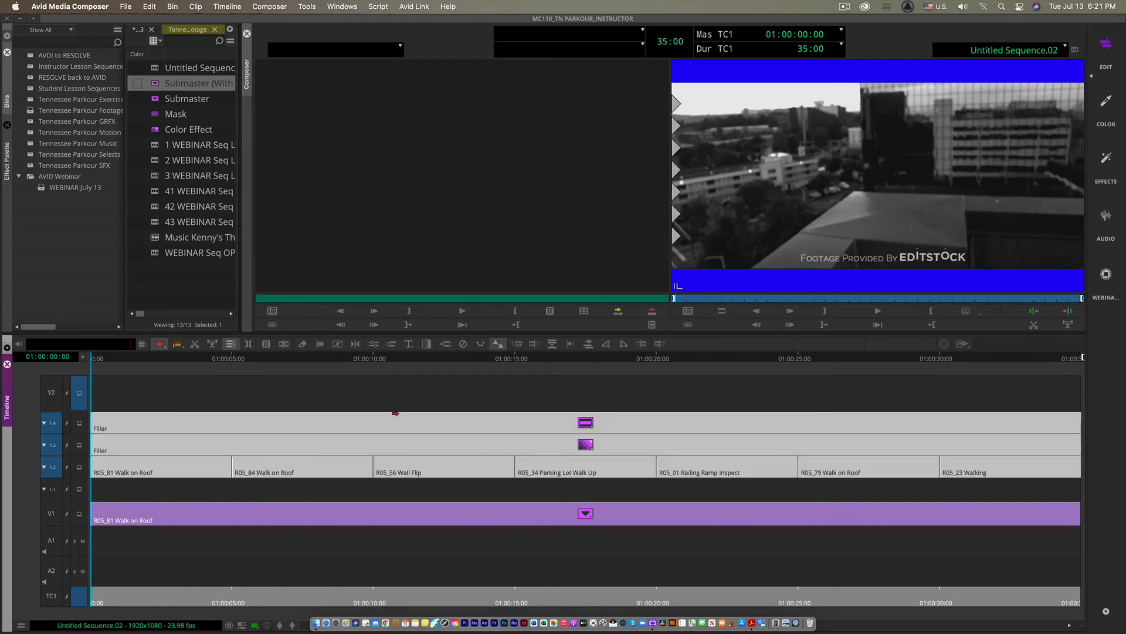
{"action": "key", "text": "alt+c"}
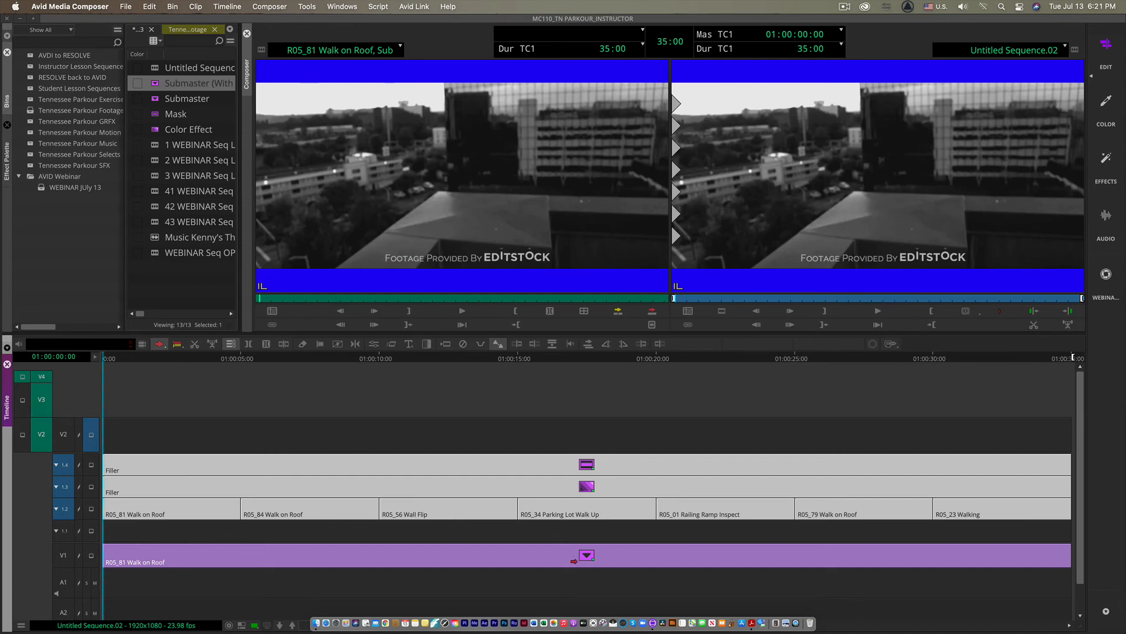
- Collapse the submaster, add video track V3, and patch source V2, V3 and V4 to record V1, V2 and V3
{"action": "double_click", "coordinate": [574, 561]}
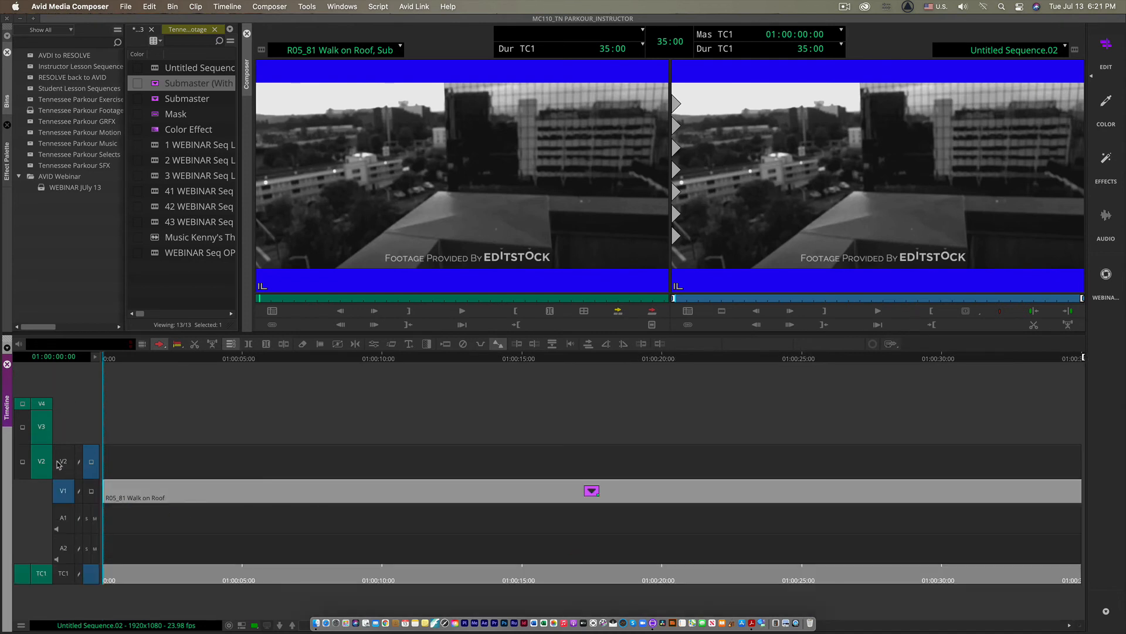
{"action": "left_click_drag", "start_coordinate": [47, 467], "coordinate": [66, 465]}
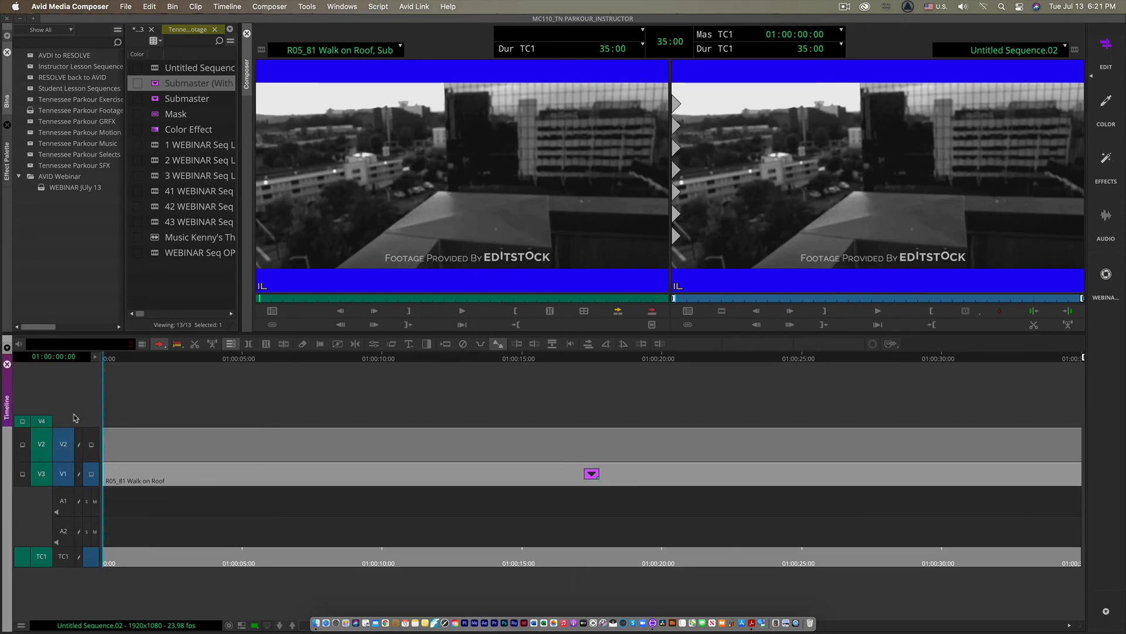
{"action": "key", "text": "super+y"}
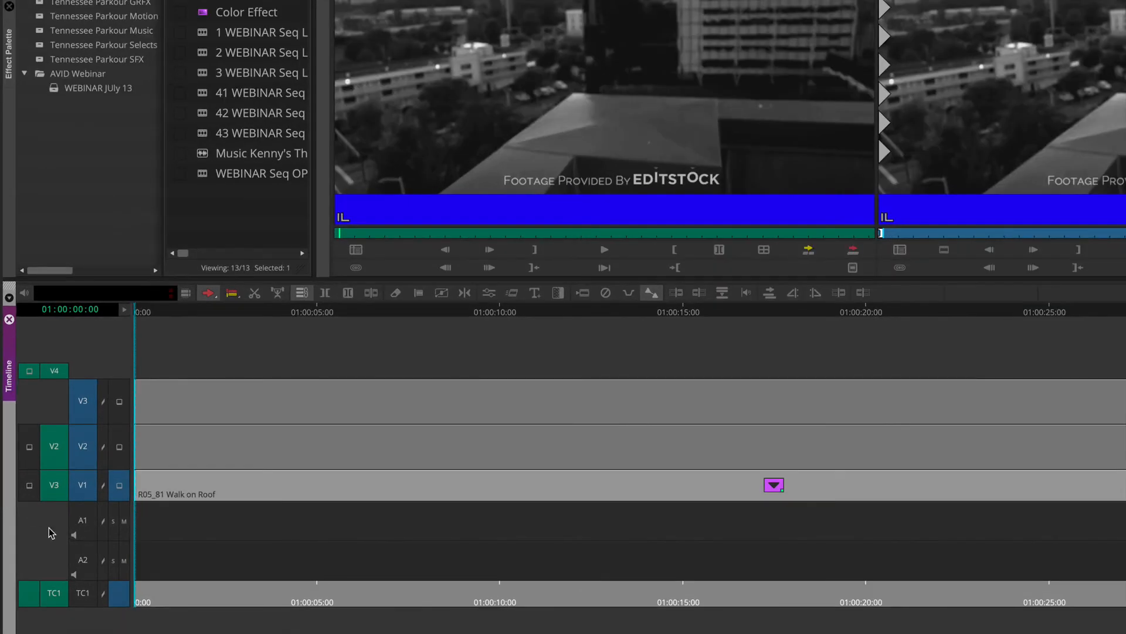
{"action": "left_click_drag", "start_coordinate": [54, 446], "coordinate": [83, 485]}
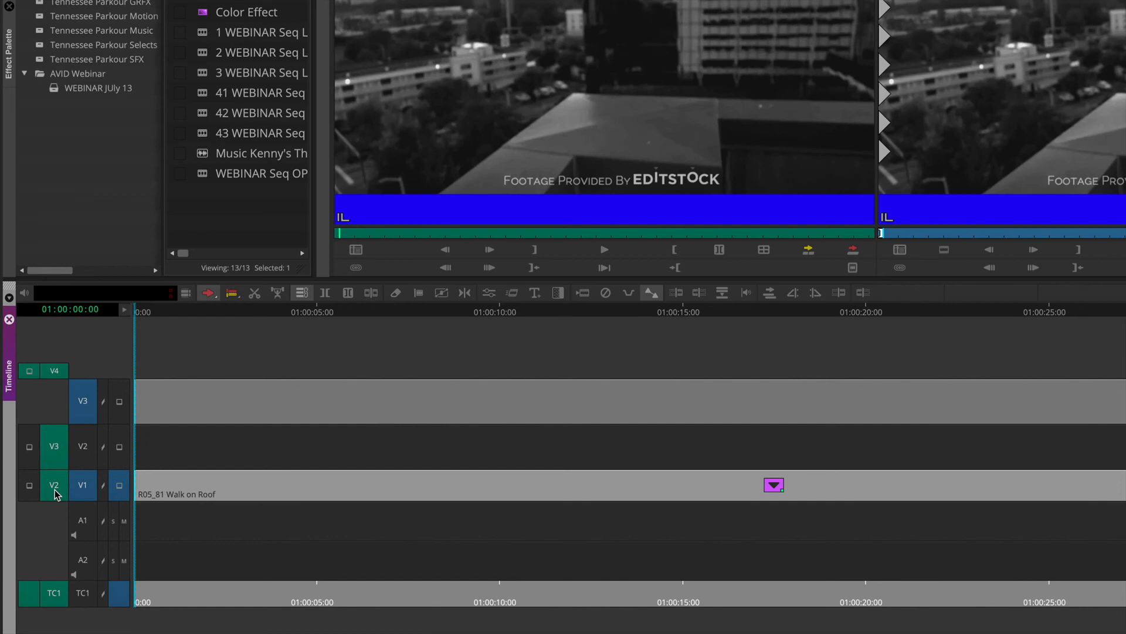
{"action": "left_click", "coordinate": [84, 450]}
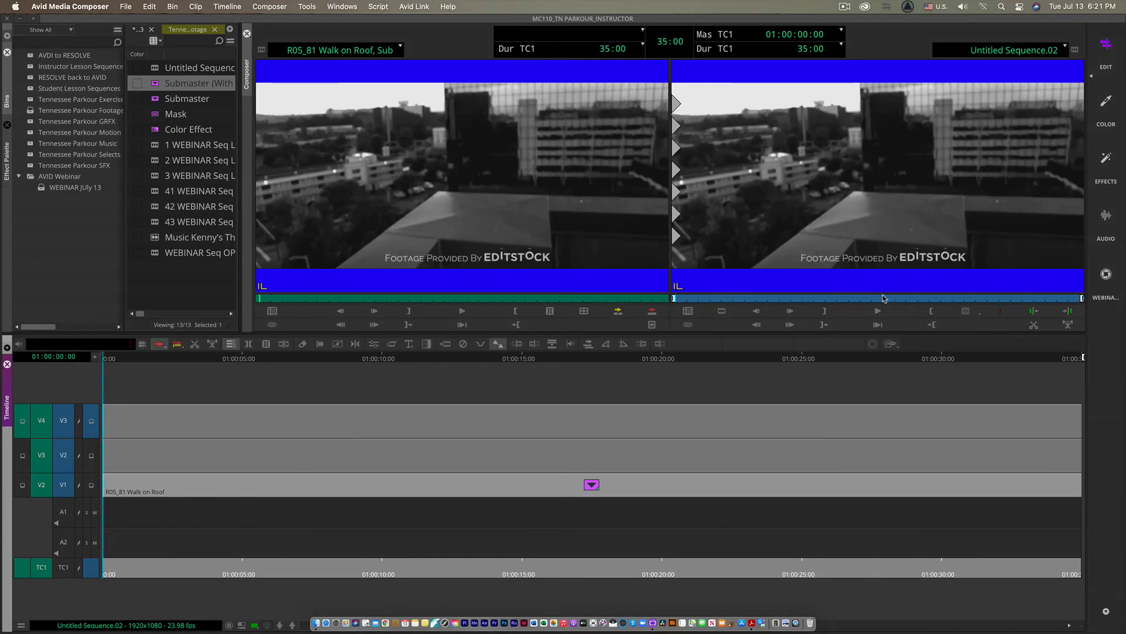
- Clear the marks and overwrite the copied layers at the sequence's end at 01:00:35:00, checking the added shots up to 01:00:48:16
{"action": "left_click_drag", "start_coordinate": [884, 298], "coordinate": [1124, 324]}
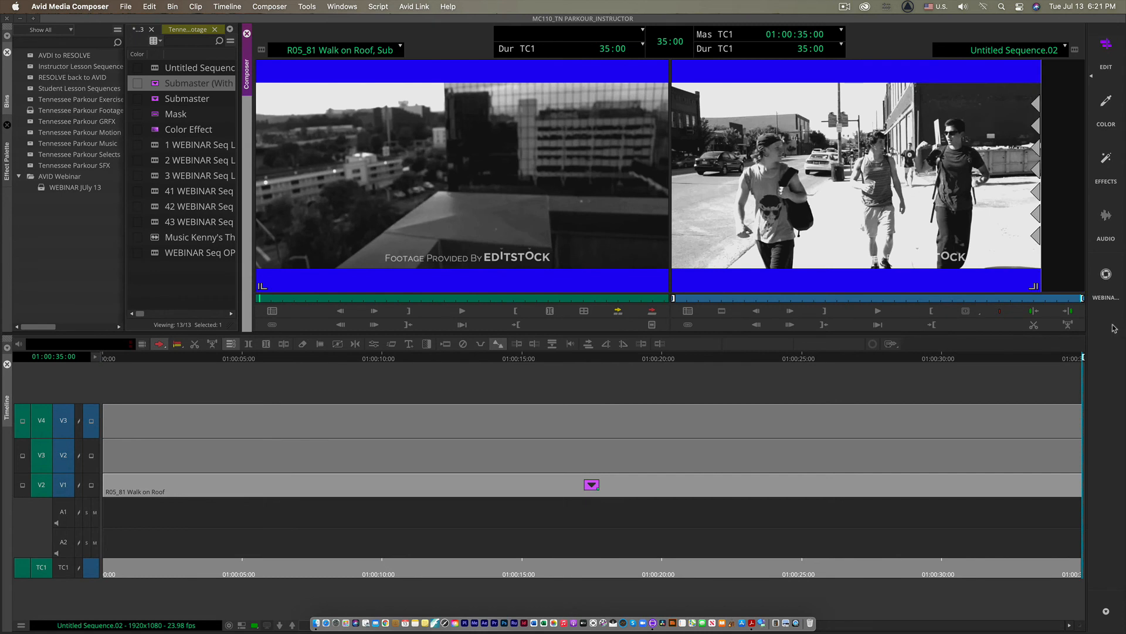
{"action": "key", "text": "g"}
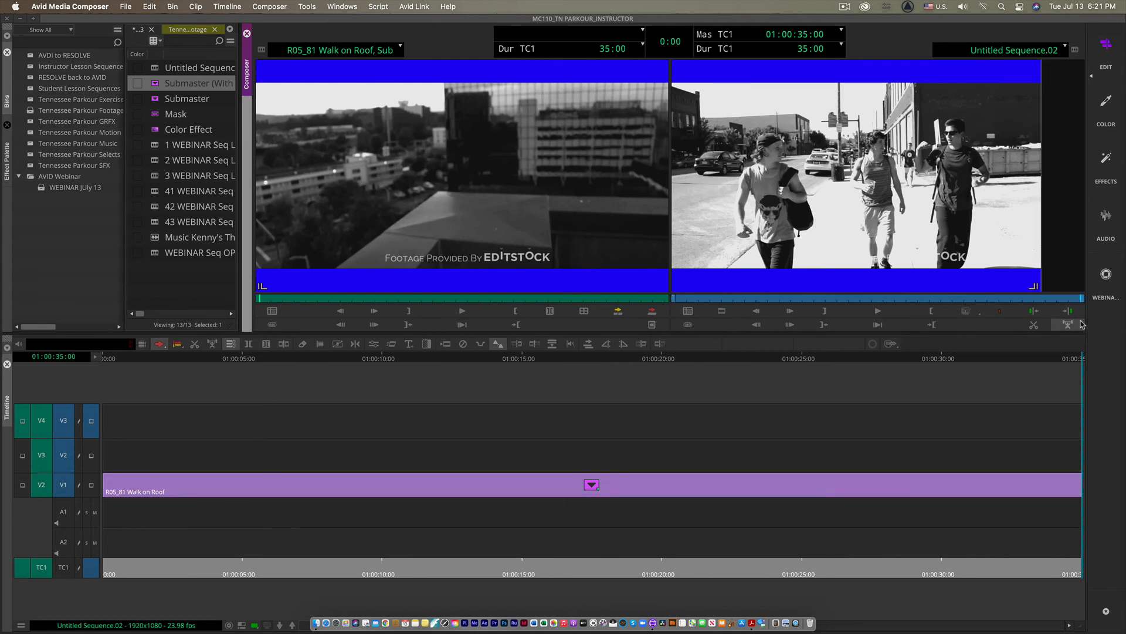
{"action": "left_click", "coordinate": [651, 311]}
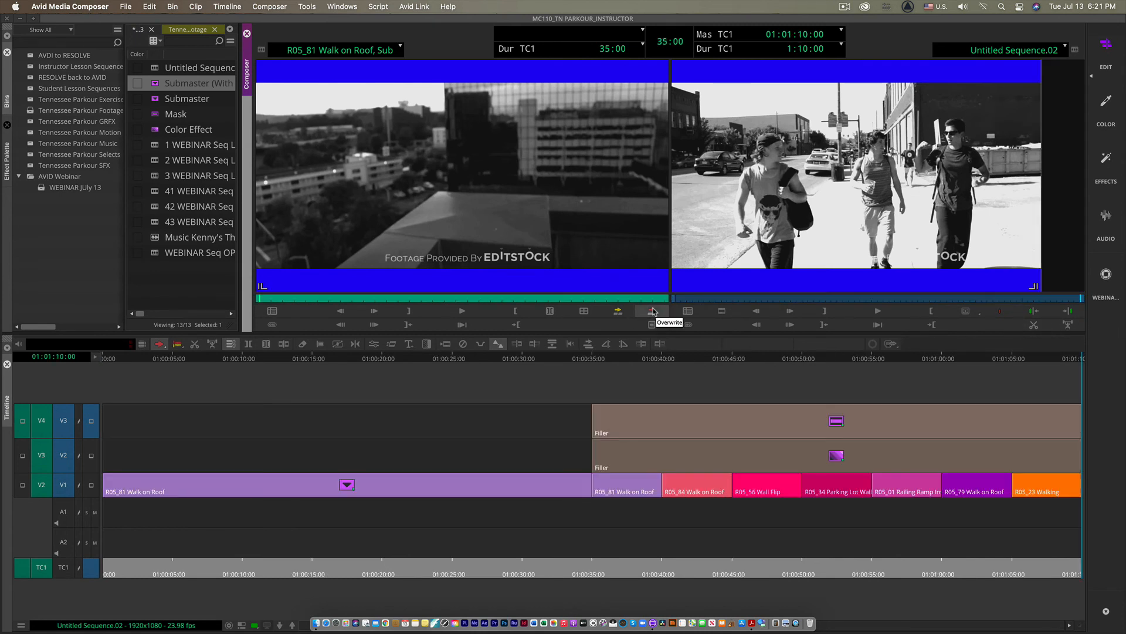
{"action": "left_click_drag", "start_coordinate": [610, 359], "coordinate": [754, 384]}
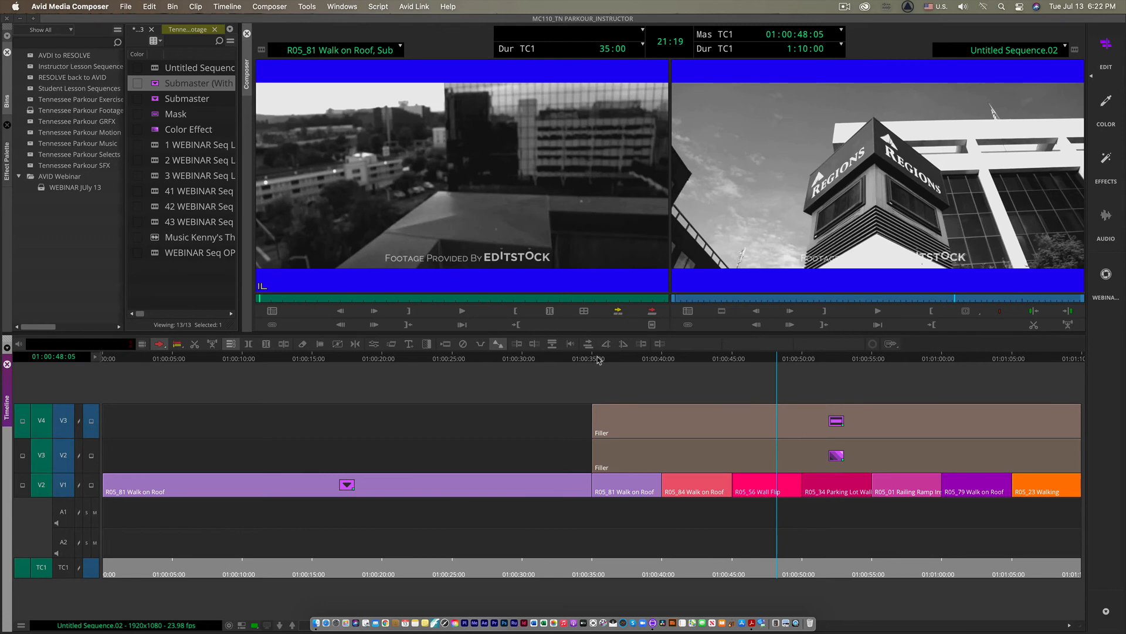
{"action": "left_click", "coordinate": [671, 359]}
{"action": "left_click", "coordinate": [784, 374]}
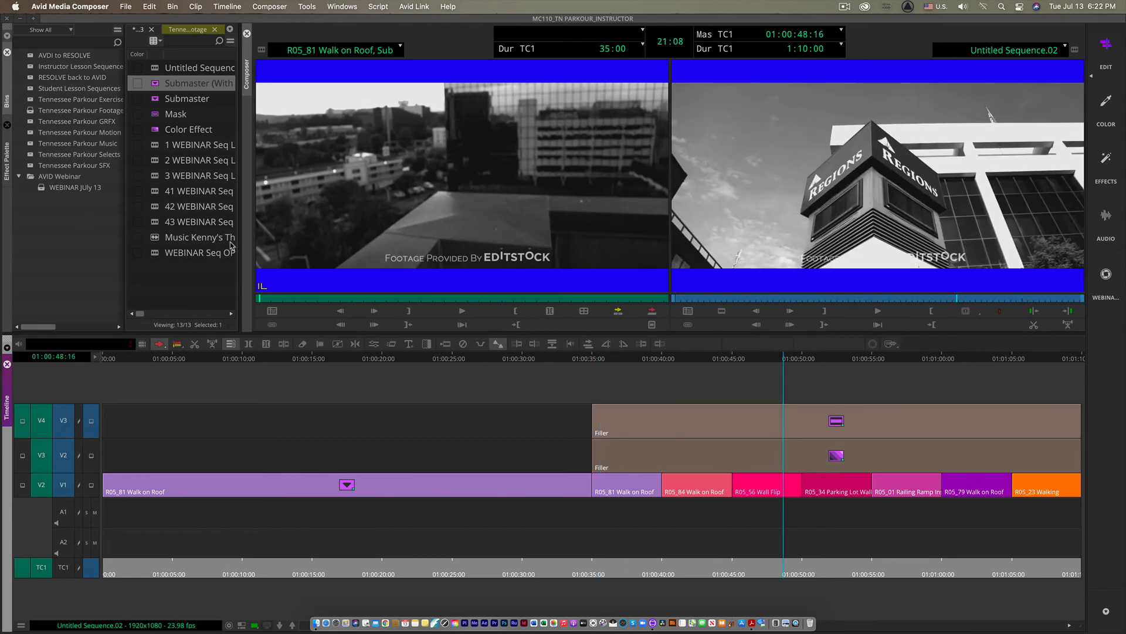
- Widen the bin, load 3 WEBINAR Seq LAYERS 3 types, and compare V1, V2 and V3 monitoring at 01:00:18:10
{"action": "left_click_drag", "start_coordinate": [243, 231], "coordinate": [480, 219]}
{"action": "double_click", "coordinate": [156, 176]}
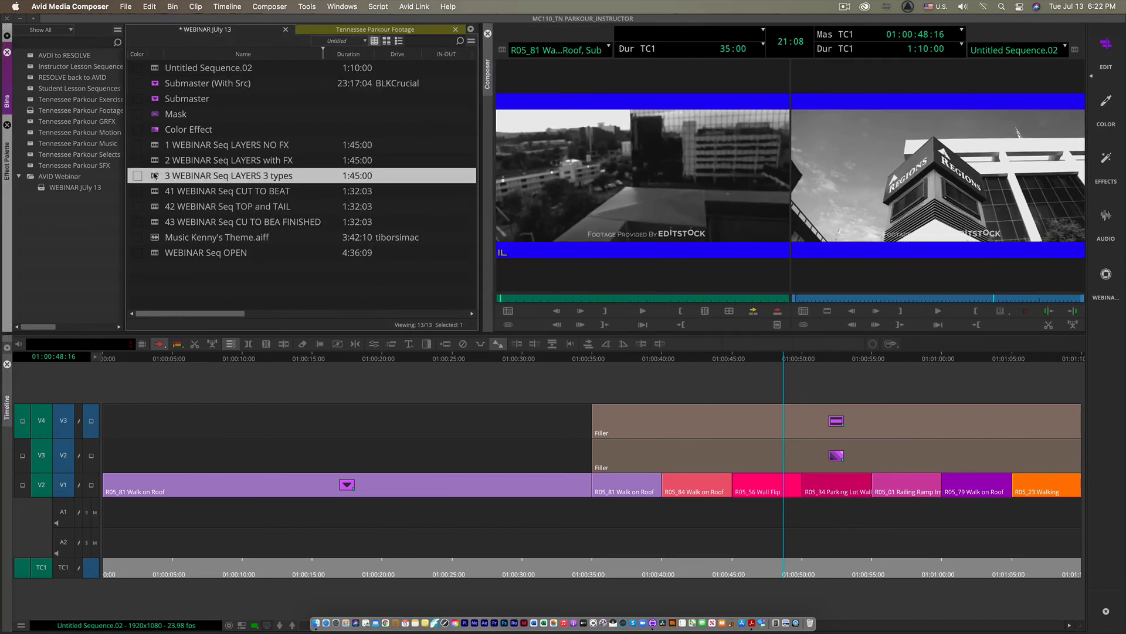
{"action": "left_click", "coordinate": [276, 356]}
{"action": "left_click", "coordinate": [90, 500]}
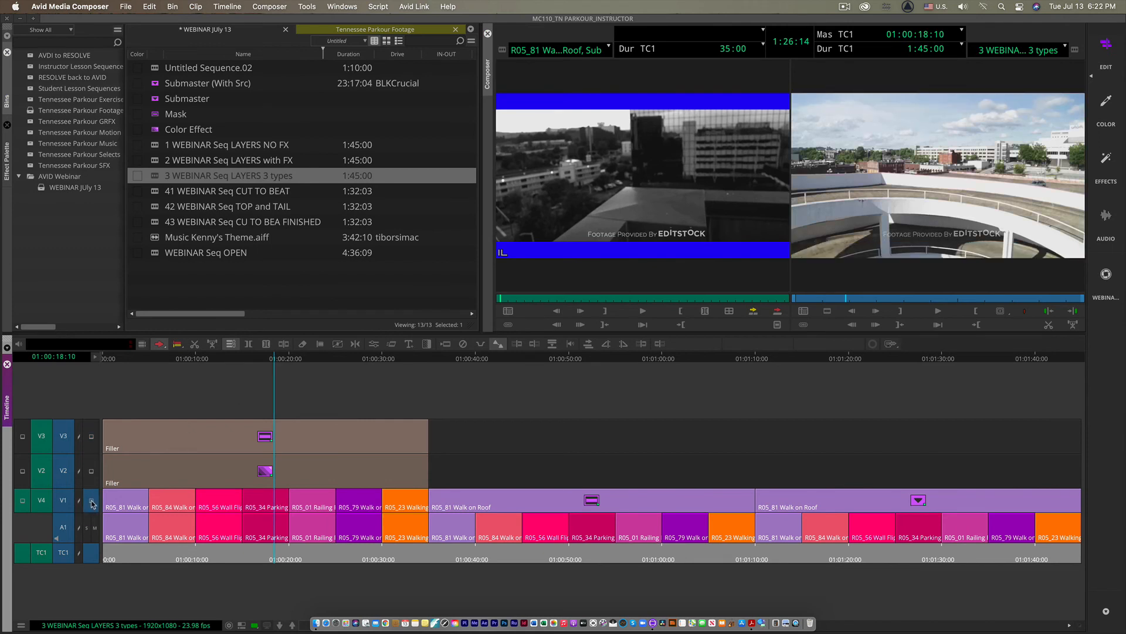
{"action": "left_click", "coordinate": [92, 478]}
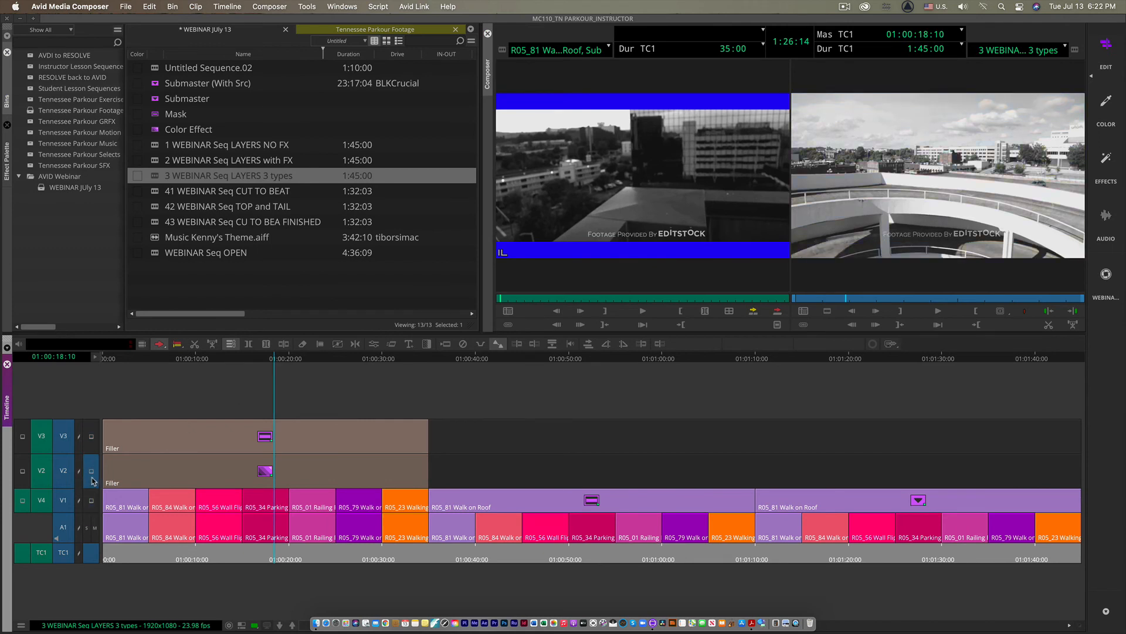
{"action": "left_click", "coordinate": [91, 436]}
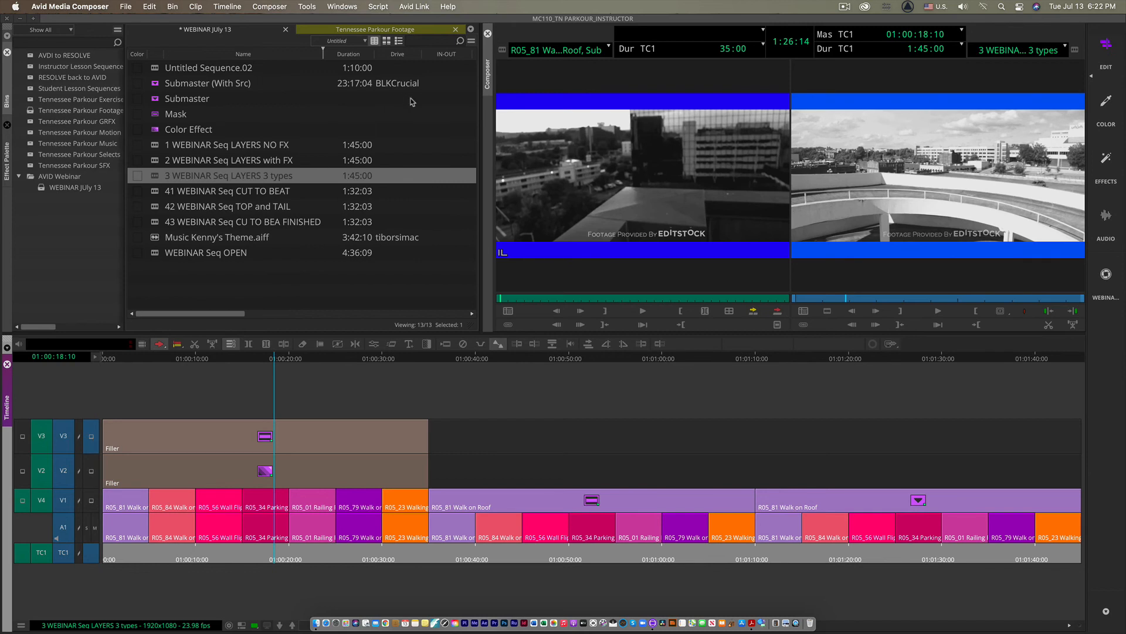
- Clear the source monitor and monitor V1, V2 and V3 in turn again at 01:00:18:10
{"action": "left_click", "coordinate": [607, 48]}
{"action": "left_click", "coordinate": [576, 68]}
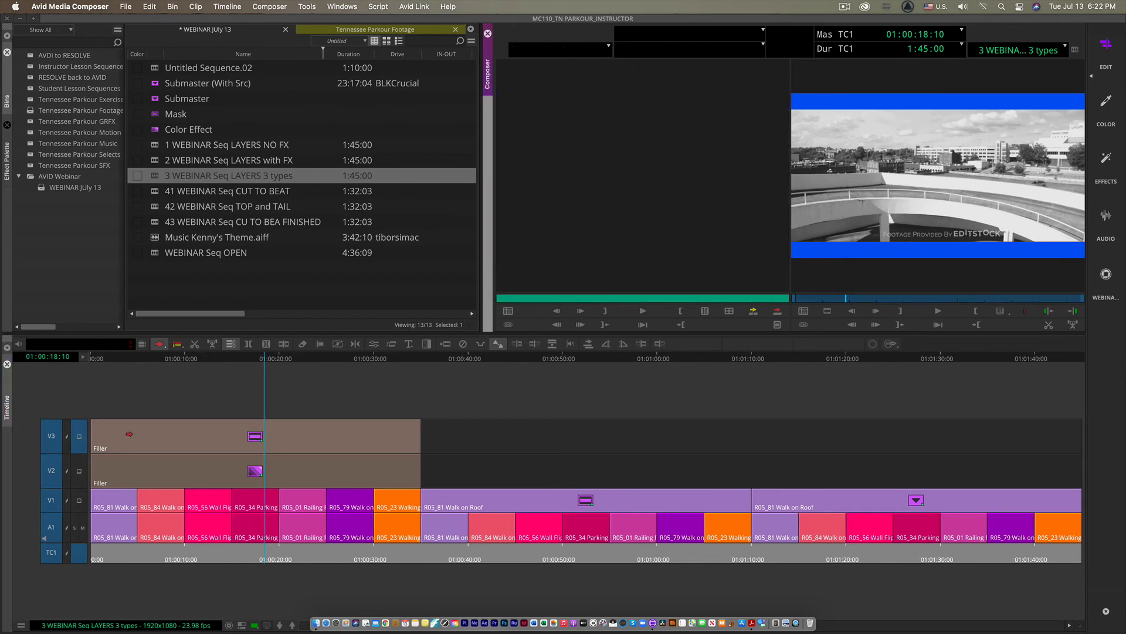
{"action": "left_click", "coordinate": [79, 502]}
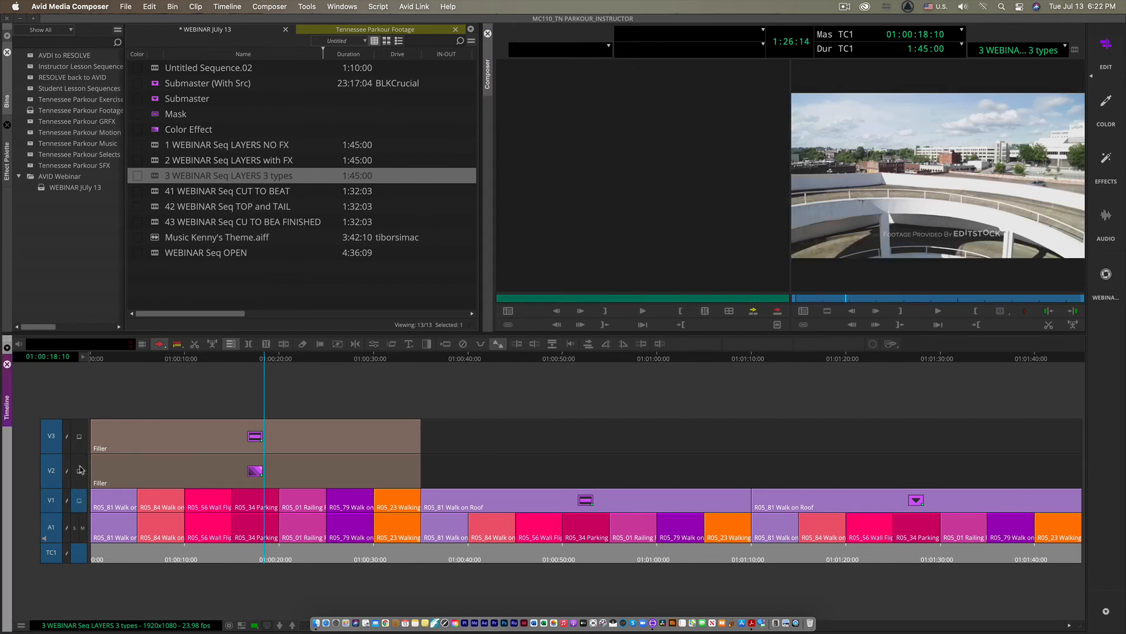
{"action": "left_click", "coordinate": [78, 477]}
{"action": "left_click", "coordinate": [79, 440]}
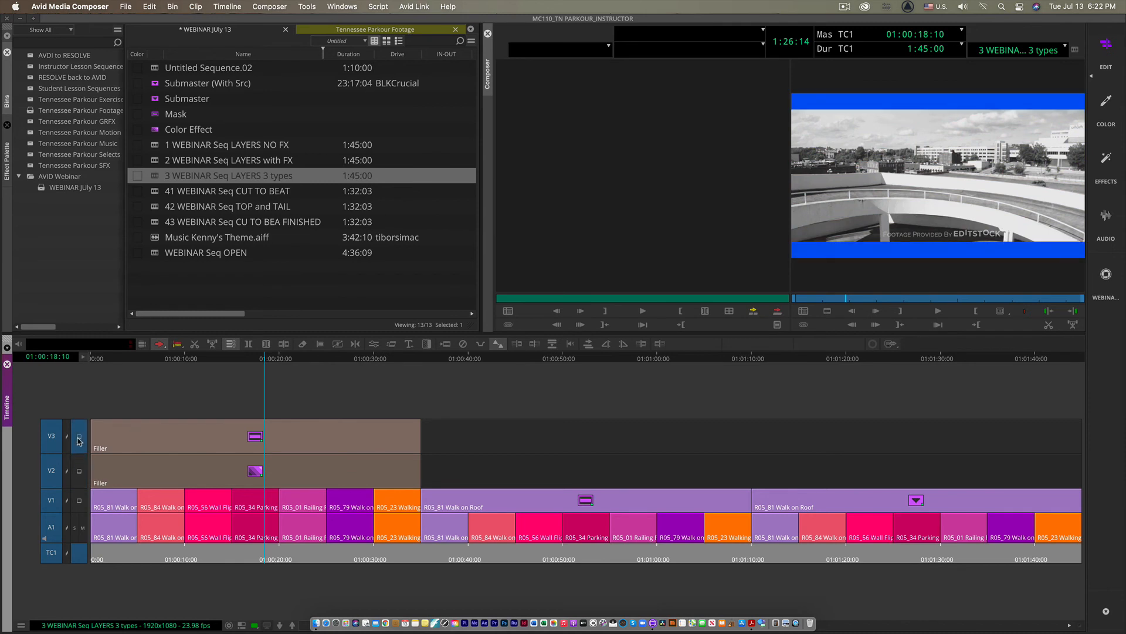
- Monitor V2 in the first section and compare the Color Effect and Mask parameters on the V2 and V3 filler in the Effect Editor
{"action": "left_click", "coordinate": [79, 478]}
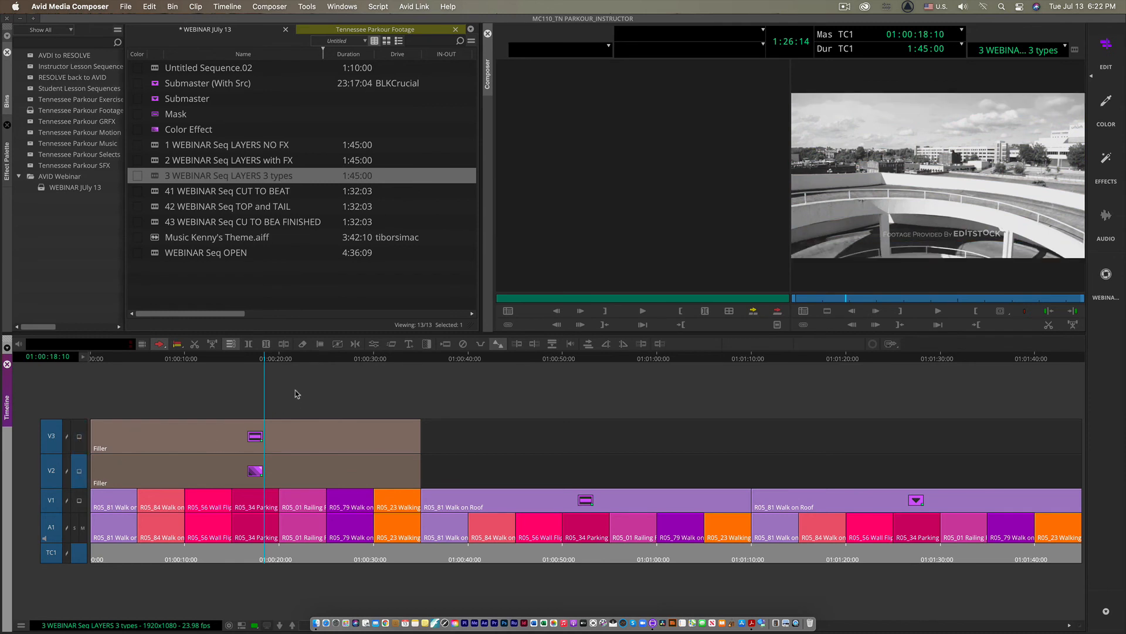
{"action": "left_click_drag", "start_coordinate": [268, 366], "coordinate": [260, 369]}
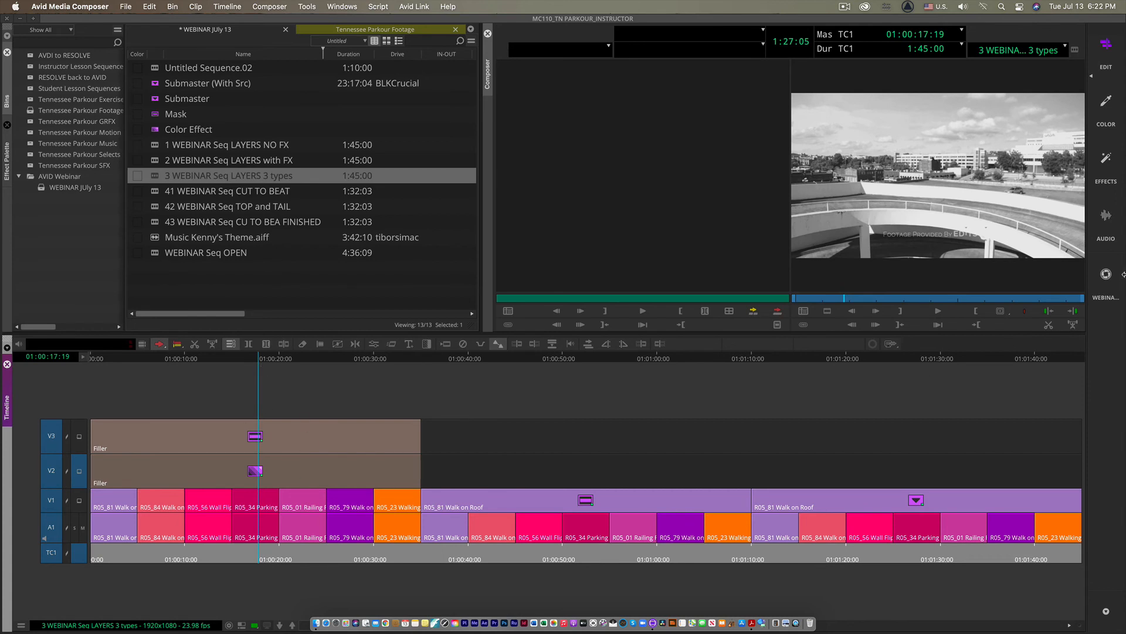
{"action": "left_click", "coordinate": [1116, 179]}
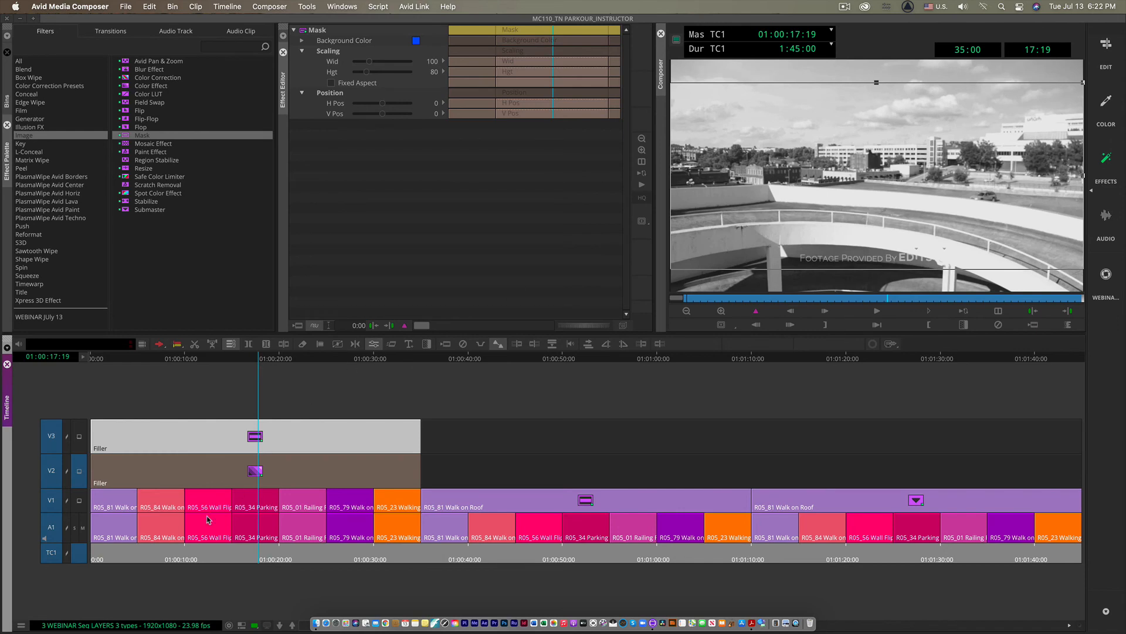
{"action": "left_click", "coordinate": [259, 474]}
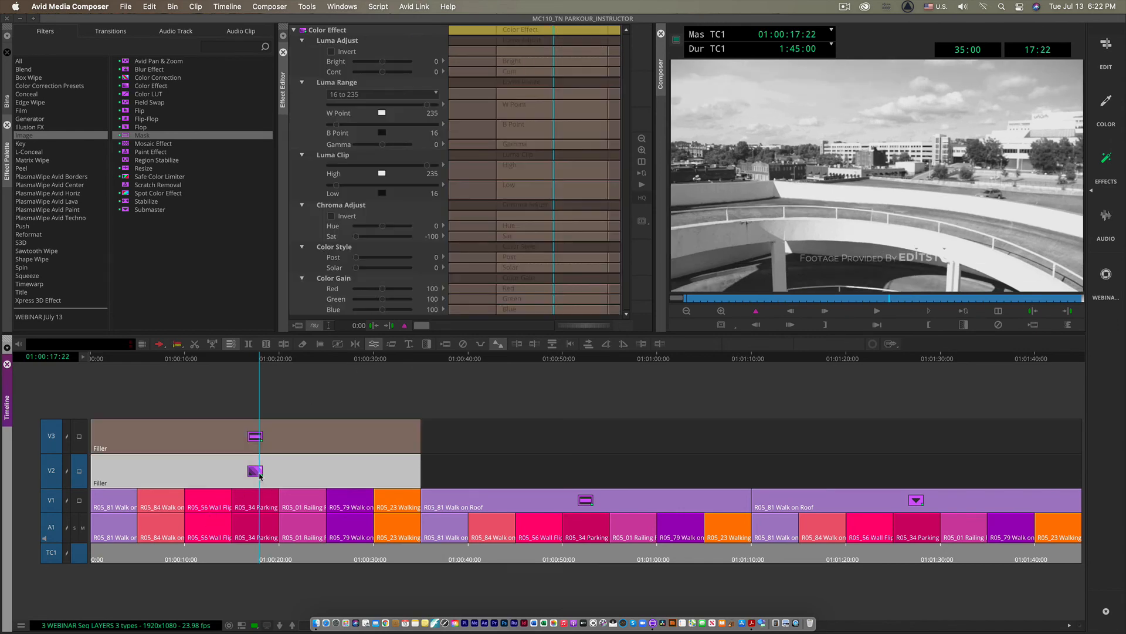
{"action": "left_click", "coordinate": [257, 434]}
{"action": "left_click", "coordinate": [261, 472]}
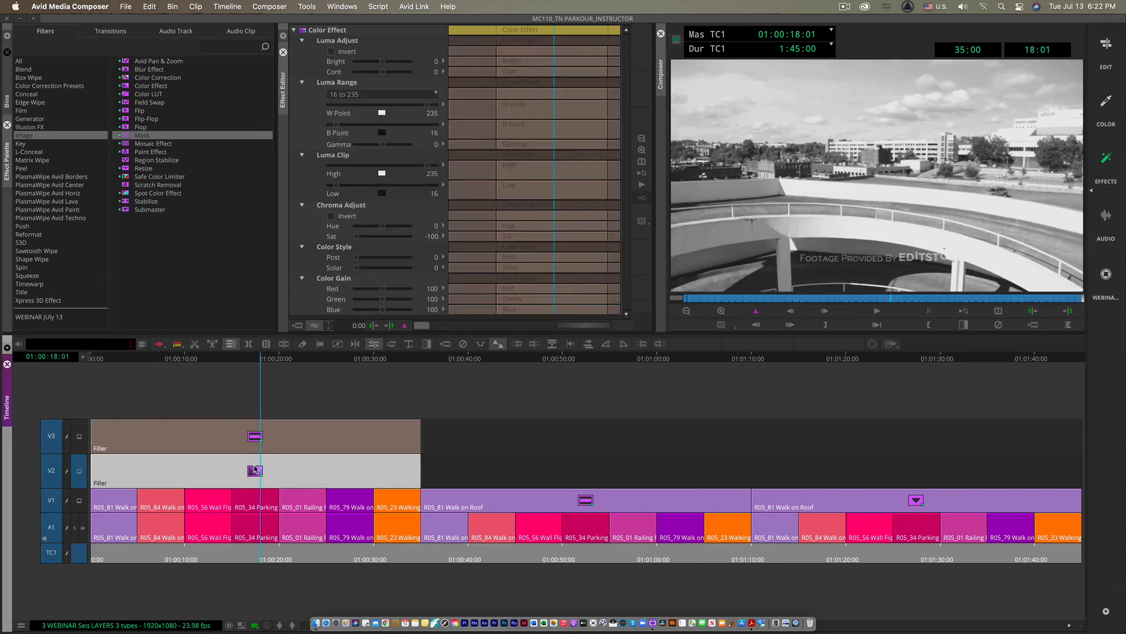
{"action": "left_click", "coordinate": [260, 435]}
{"action": "left_click", "coordinate": [247, 472]}
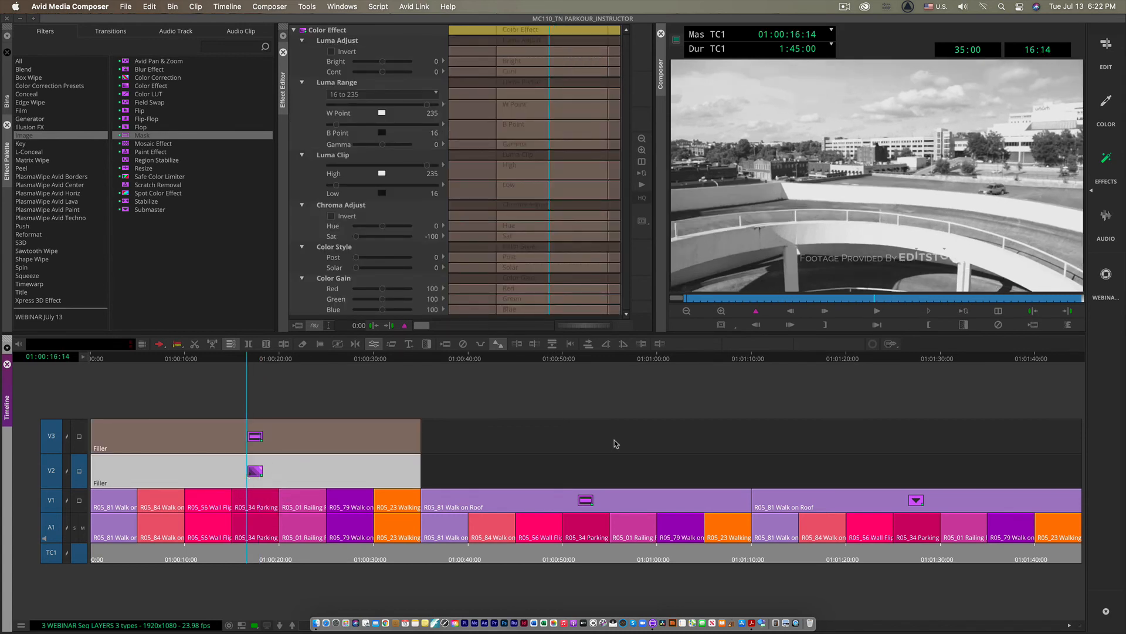
{"action": "key", "text": "super+equal"}
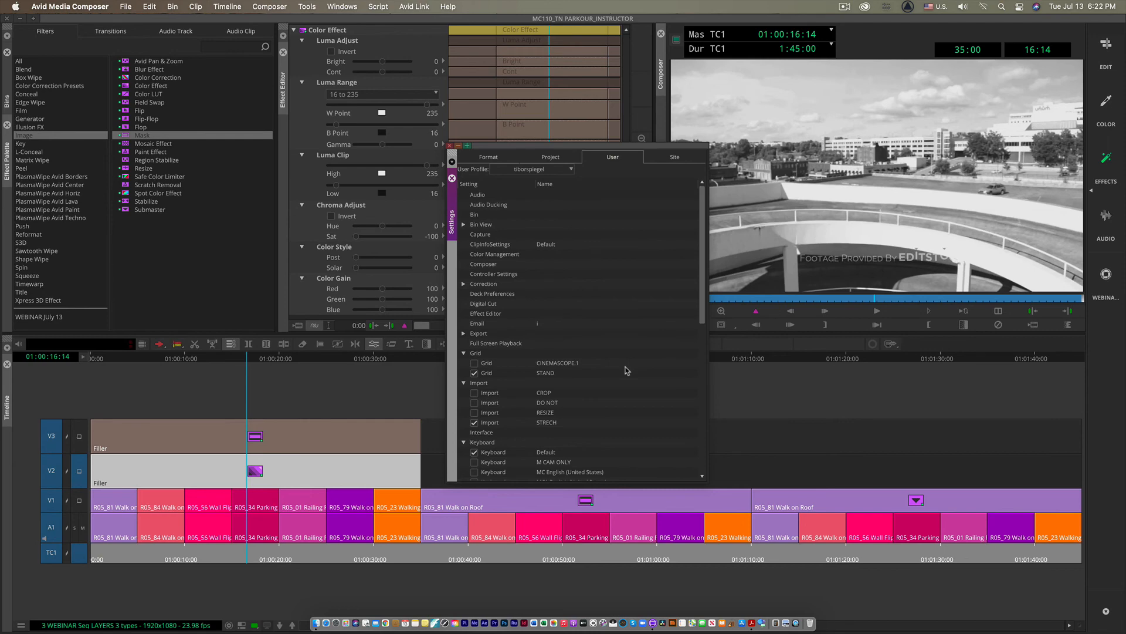
{"action": "scroll", "coordinate": [606, 385], "scroll_direction": "down", "scroll_amount": 2}
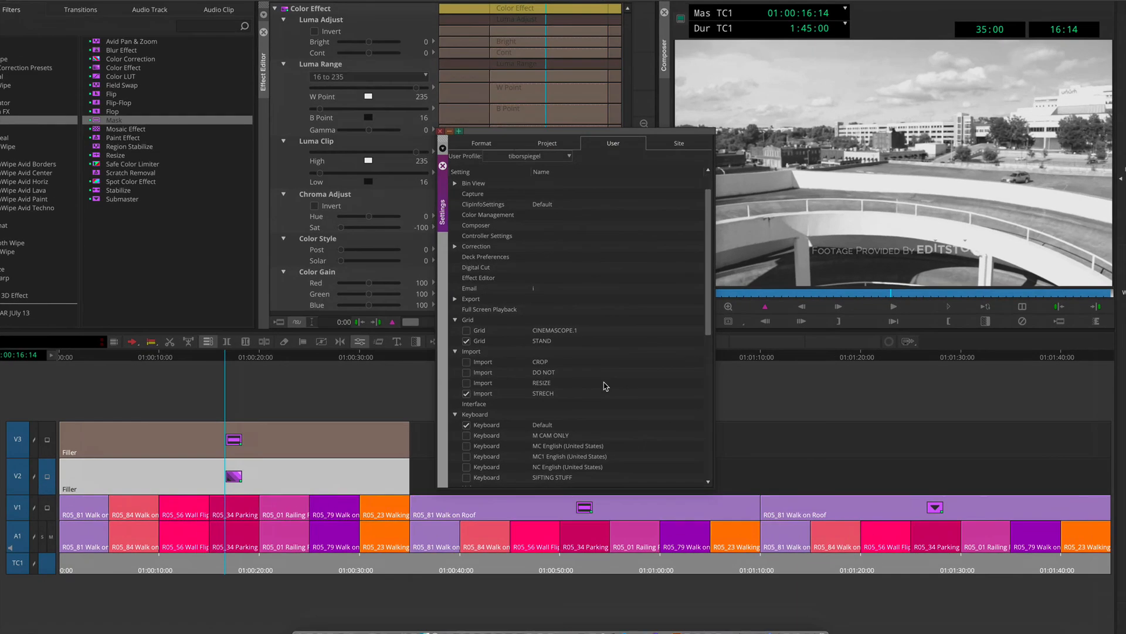
{"action": "double_click", "coordinate": [483, 404]}
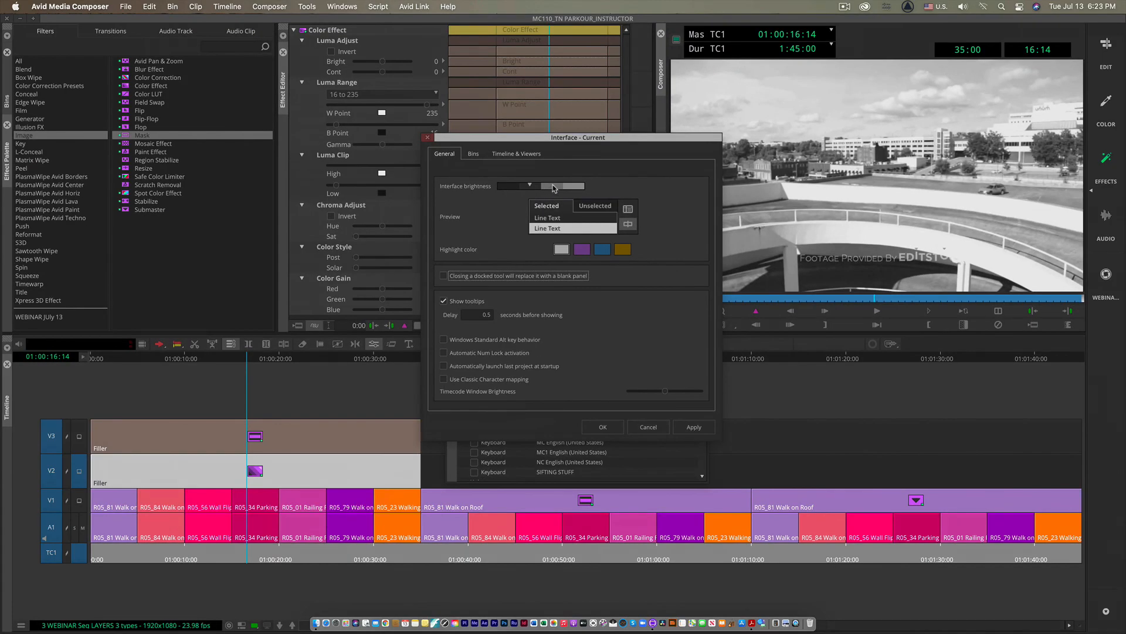
{"action": "left_click_drag", "start_coordinate": [553, 188], "coordinate": [584, 188]}
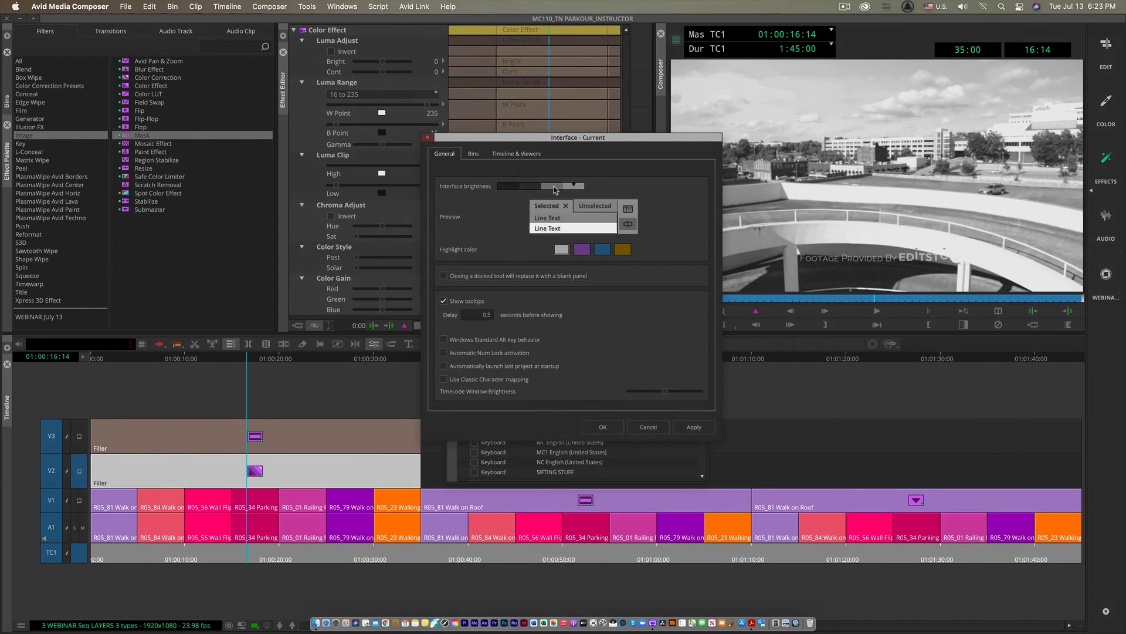
{"action": "left_click", "coordinate": [555, 188]}
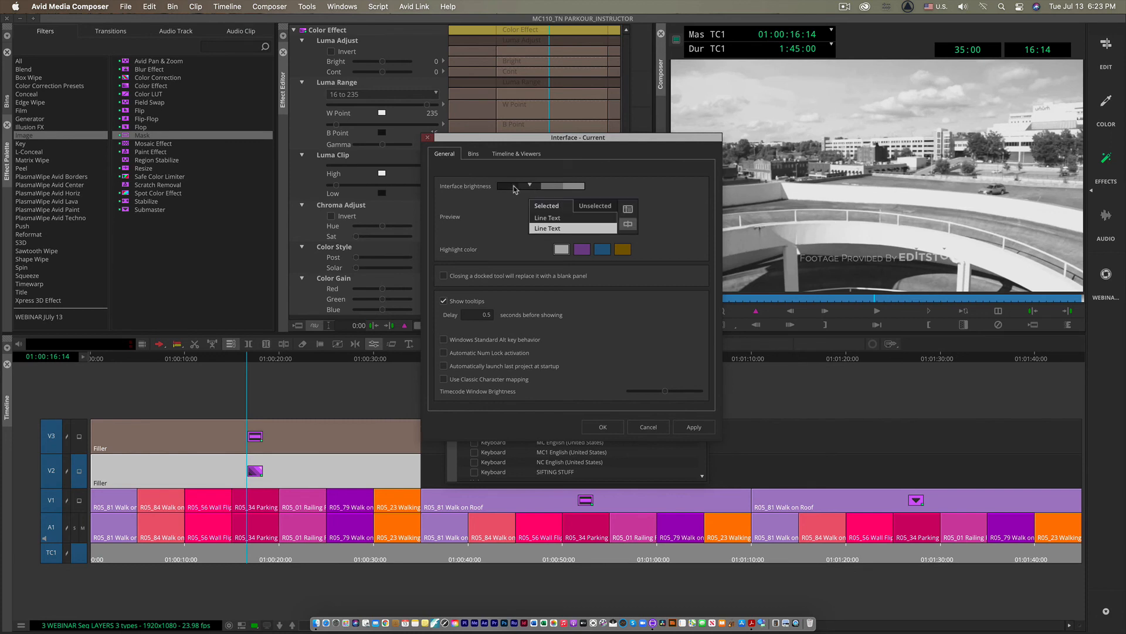
{"action": "left_click", "coordinate": [532, 189]}
{"action": "left_click", "coordinate": [509, 188]}
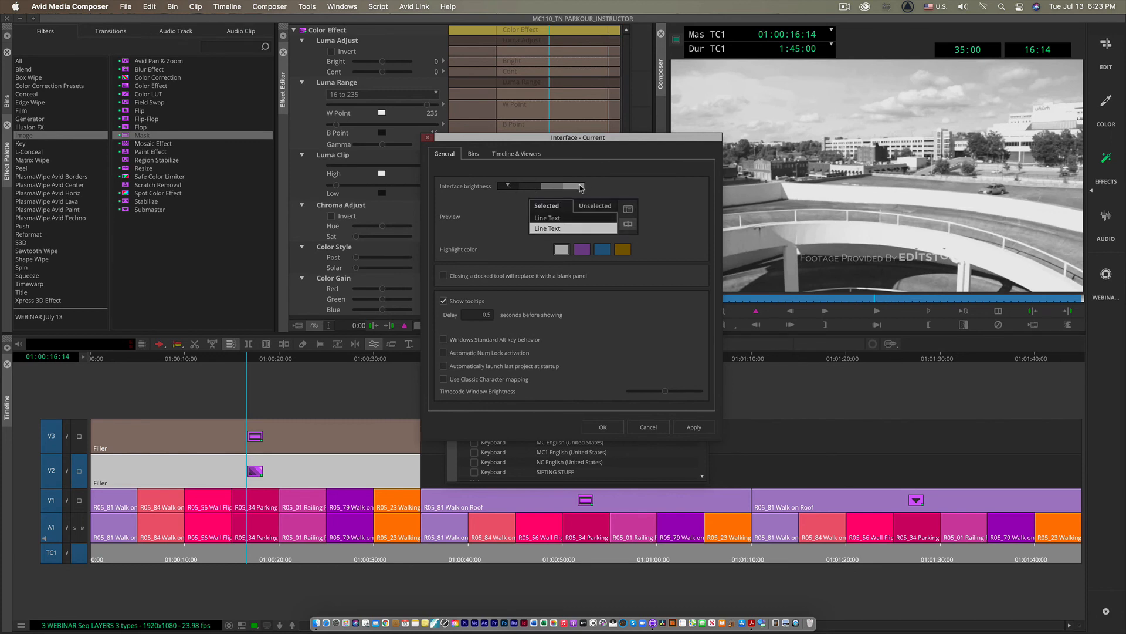
{"action": "left_click", "coordinate": [655, 425]}
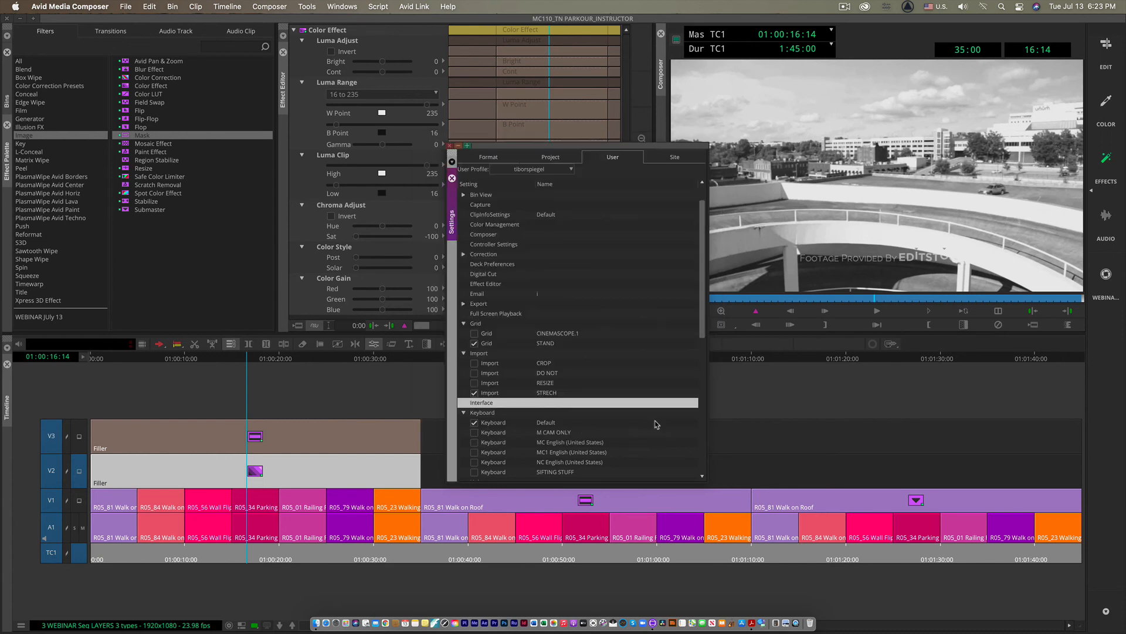
- In the Interface settings, set the interface brightness to its darkest level and the highlight color to purple, and apply both
{"action": "double_click", "coordinate": [487, 404]}
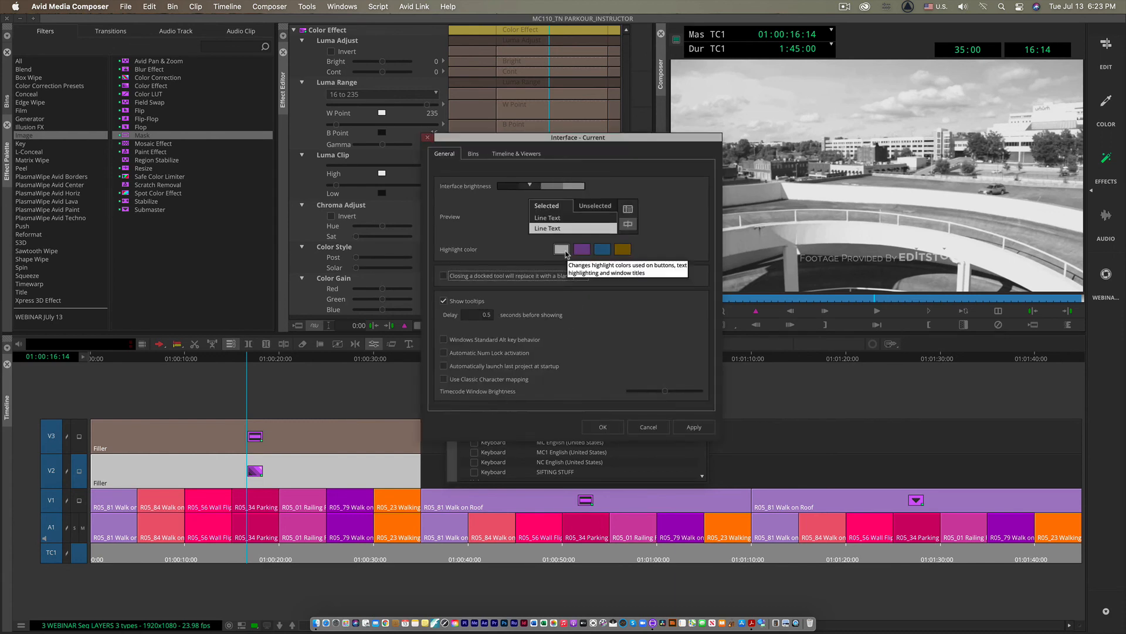
{"action": "left_click", "coordinate": [562, 250]}
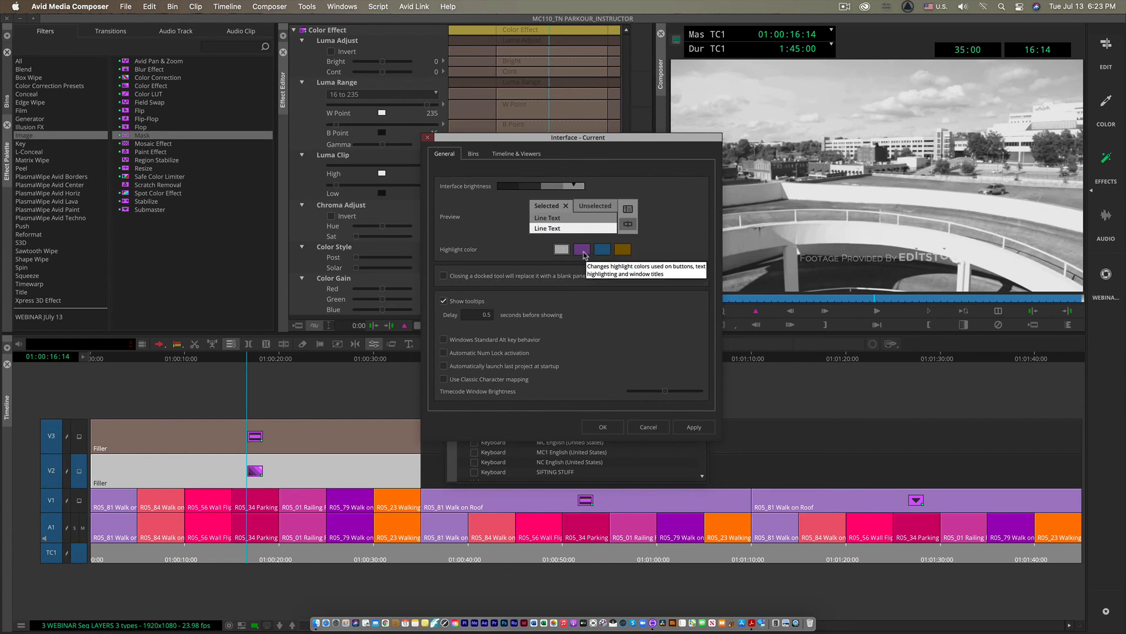
{"action": "left_click", "coordinate": [582, 250]}
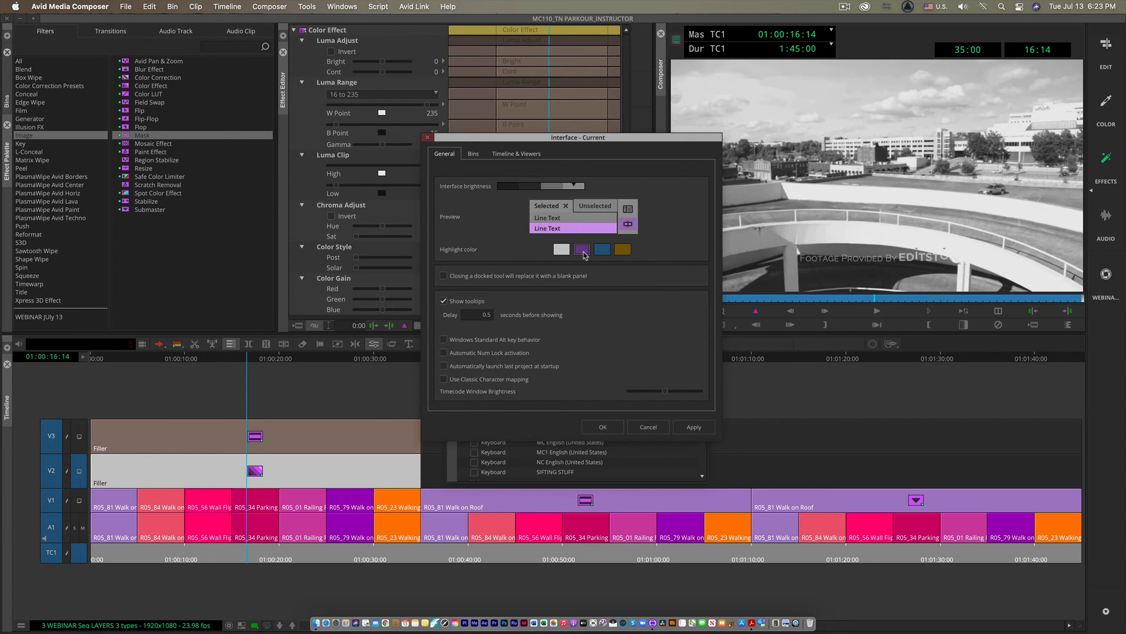
{"action": "left_click", "coordinate": [507, 186]}
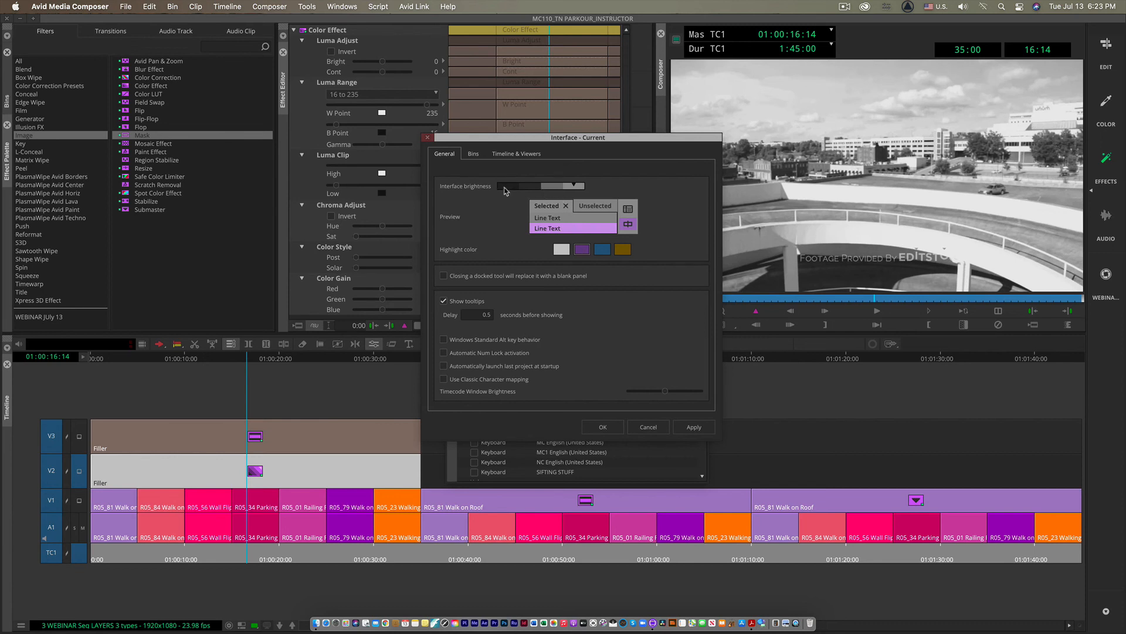
{"action": "left_click", "coordinate": [694, 428]}
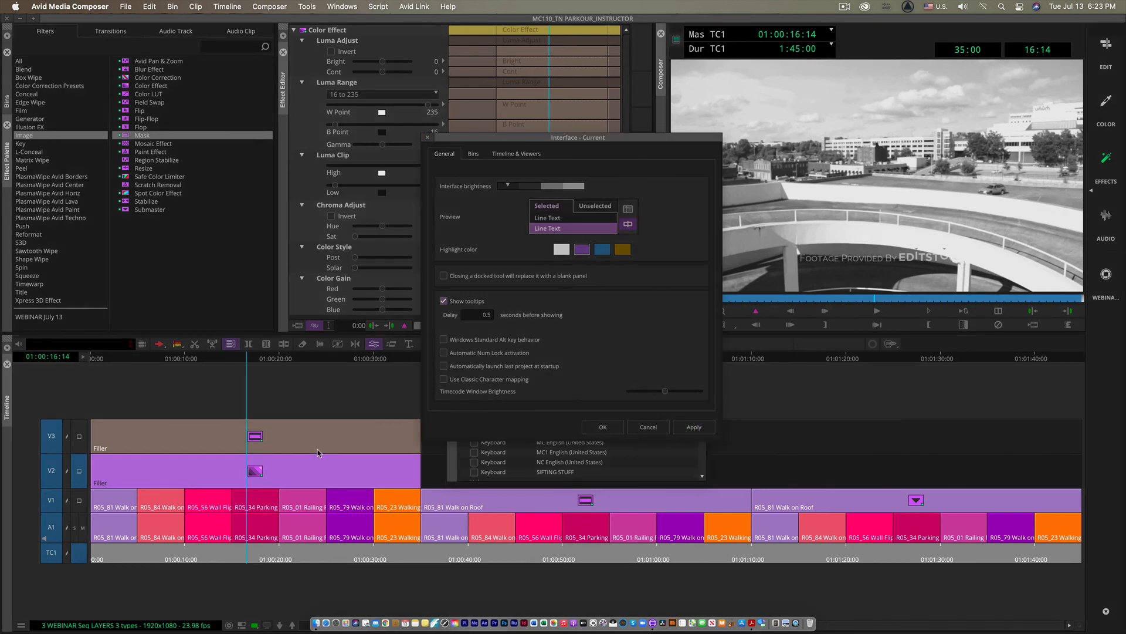
- Set the interface highlight color back to light gray, apply it, and close the Interface and Settings windows
{"action": "left_click", "coordinate": [561, 250]}
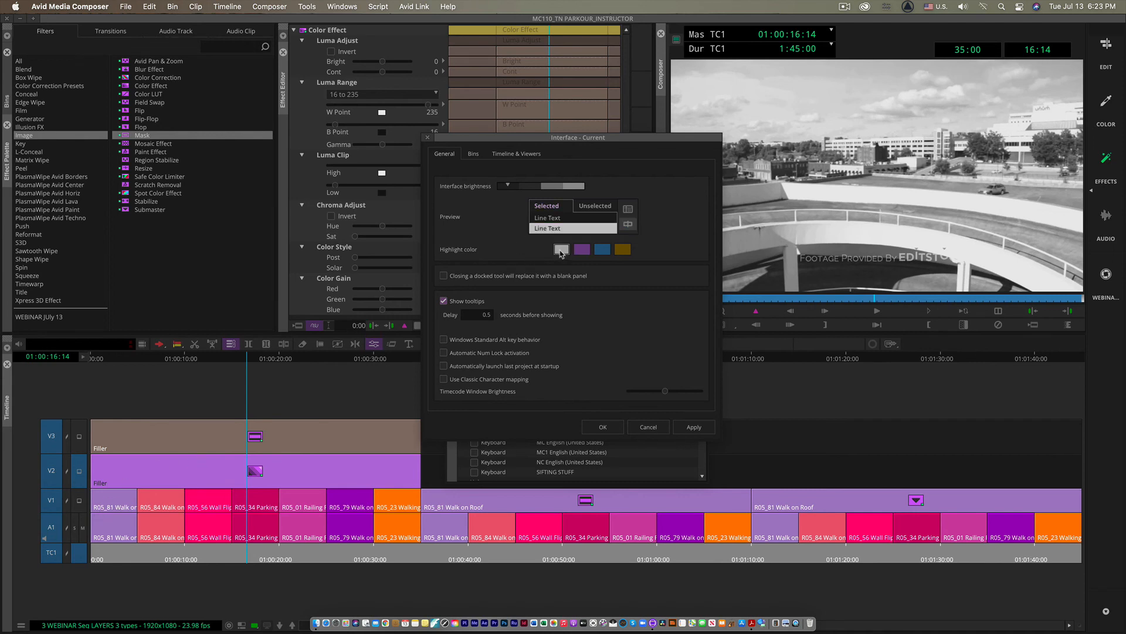
{"action": "left_click", "coordinate": [694, 426]}
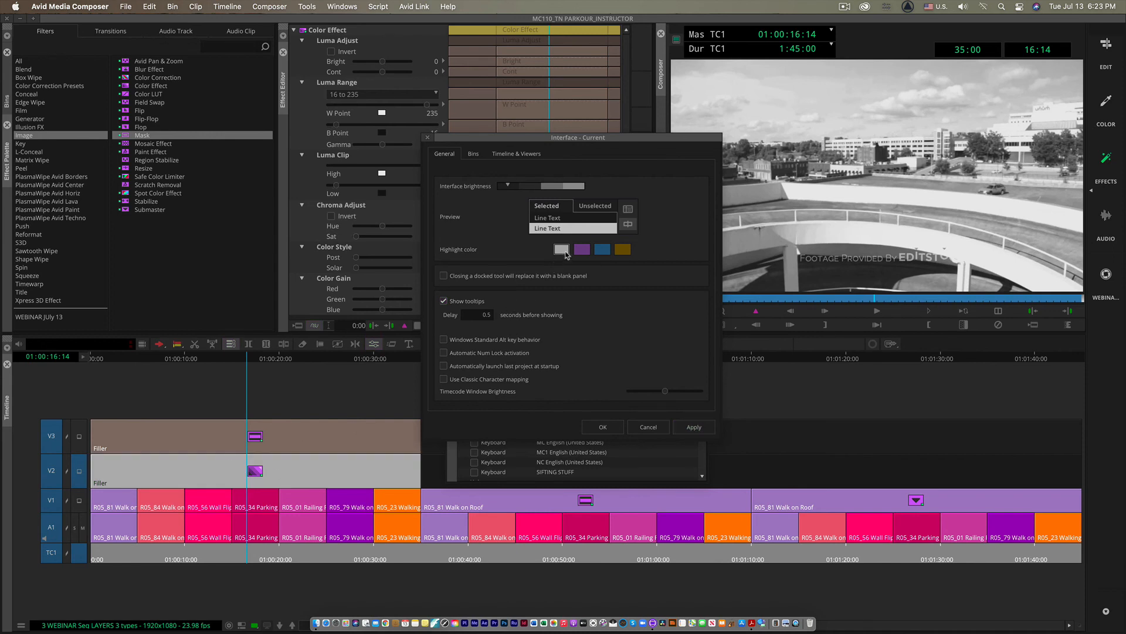
{"action": "left_click", "coordinate": [623, 249]}
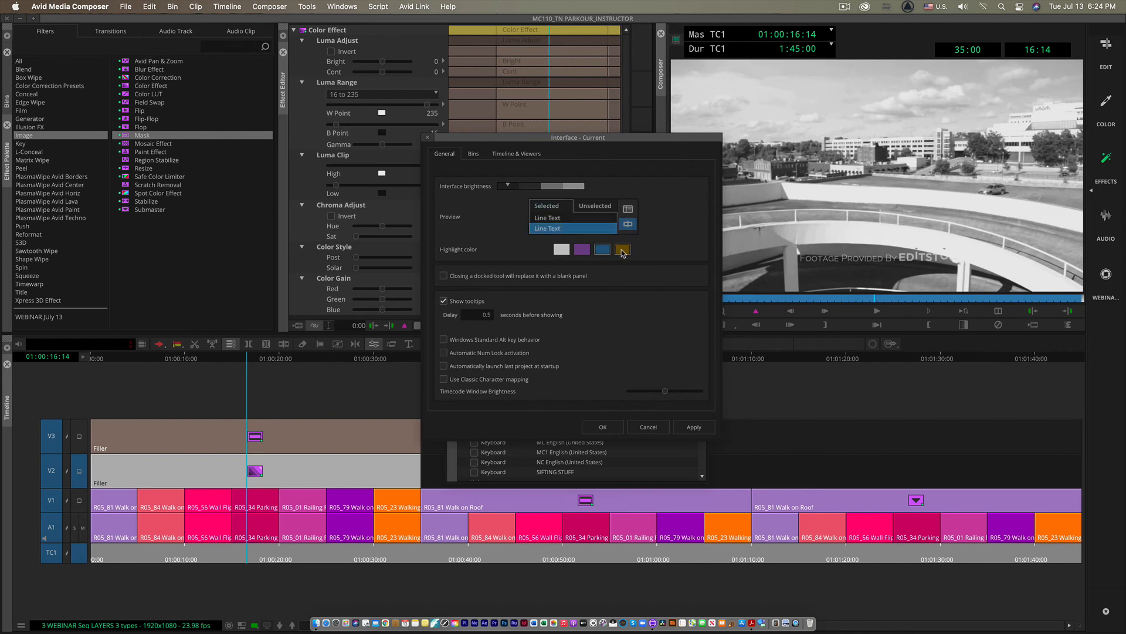
{"action": "left_click", "coordinate": [555, 252]}
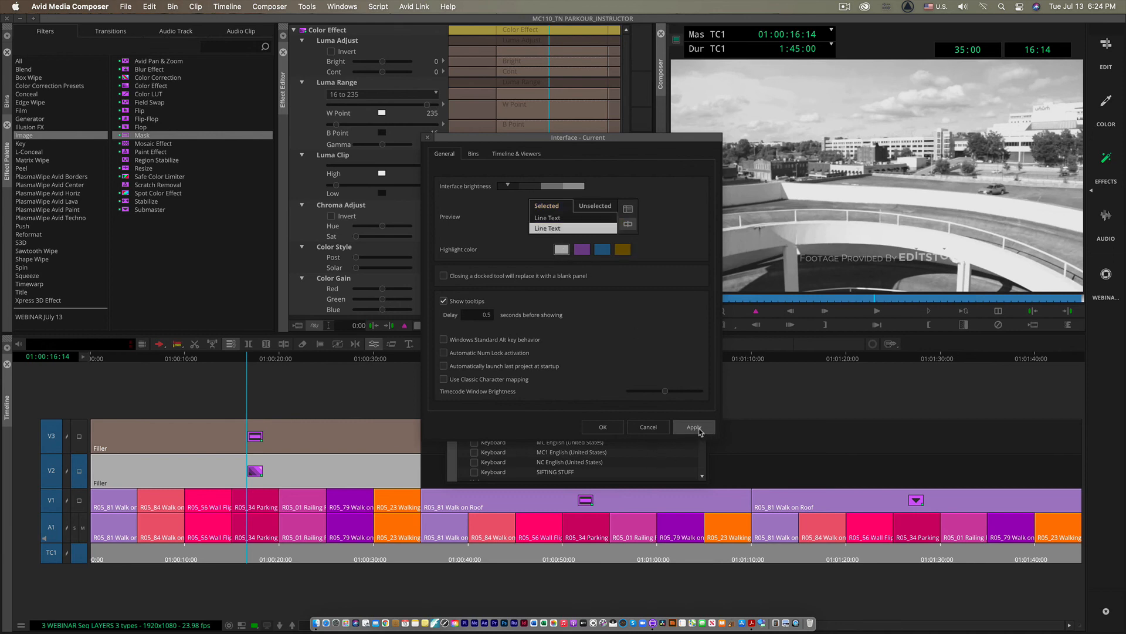
{"action": "left_click", "coordinate": [428, 138]}
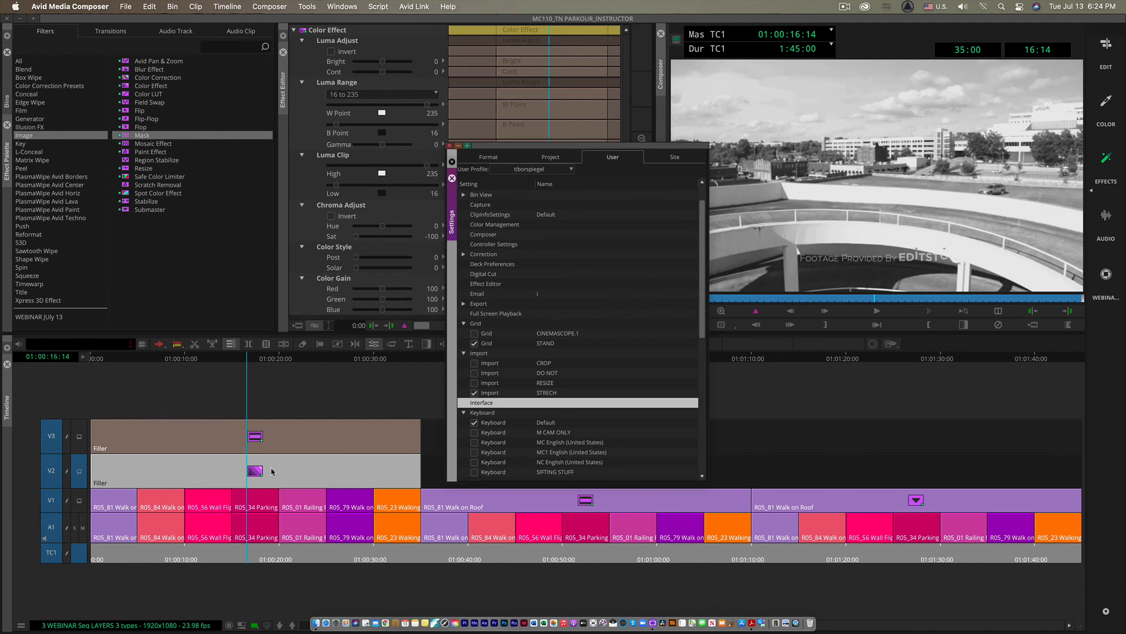
{"action": "left_click", "coordinate": [450, 146]}
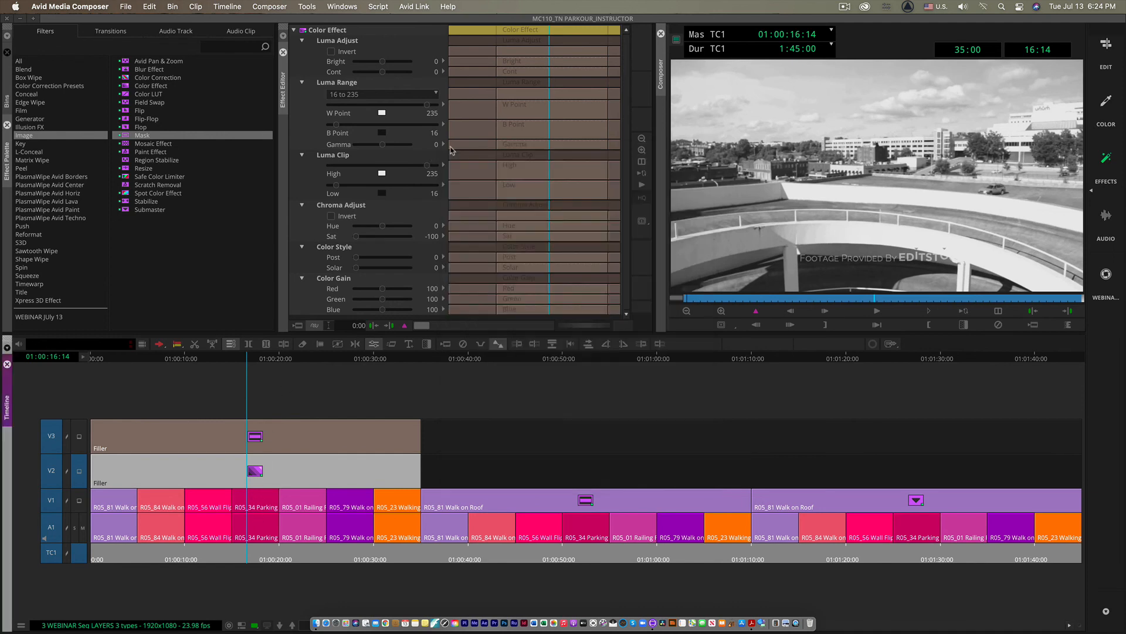
- Set Solar to 255 in the Color Effect on the V2 filler
{"action": "left_click", "coordinate": [256, 363]}
{"action": "left_click_drag", "start_coordinate": [256, 362], "coordinate": [252, 362]}
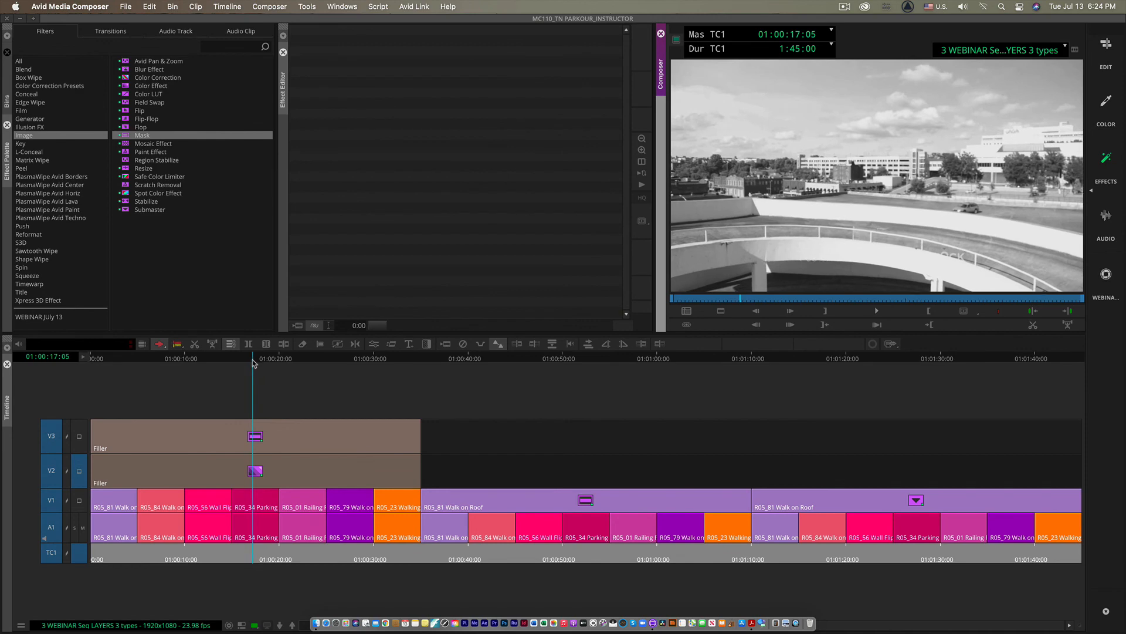
{"action": "left_click", "coordinate": [1108, 177]}
{"action": "left_click", "coordinate": [262, 482]}
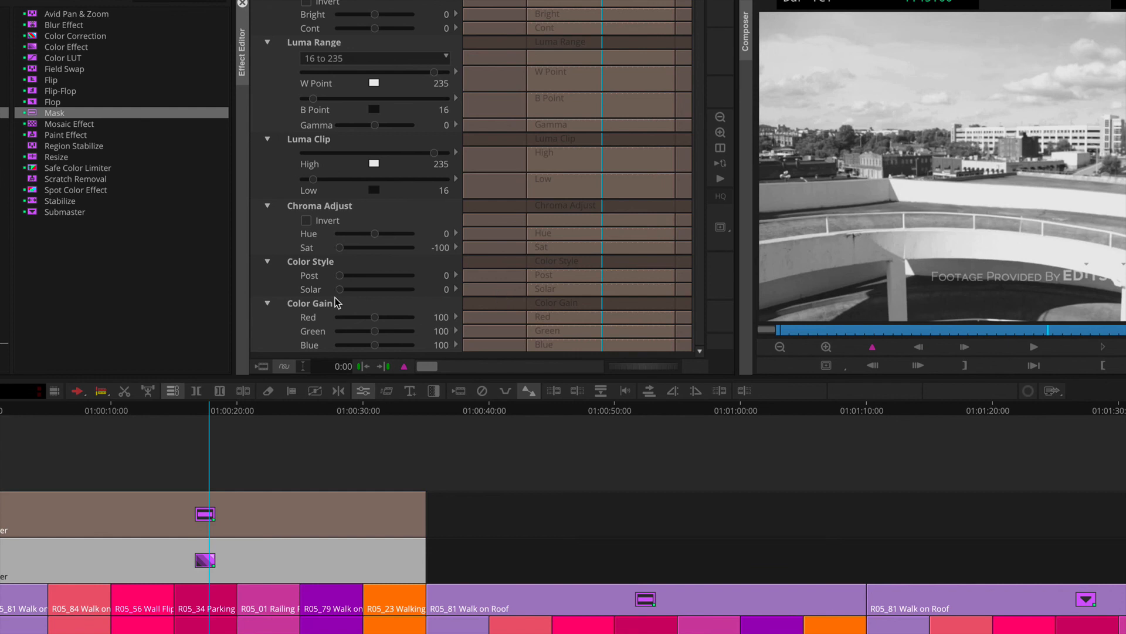
{"action": "left_click_drag", "start_coordinate": [339, 289], "coordinate": [437, 296]}
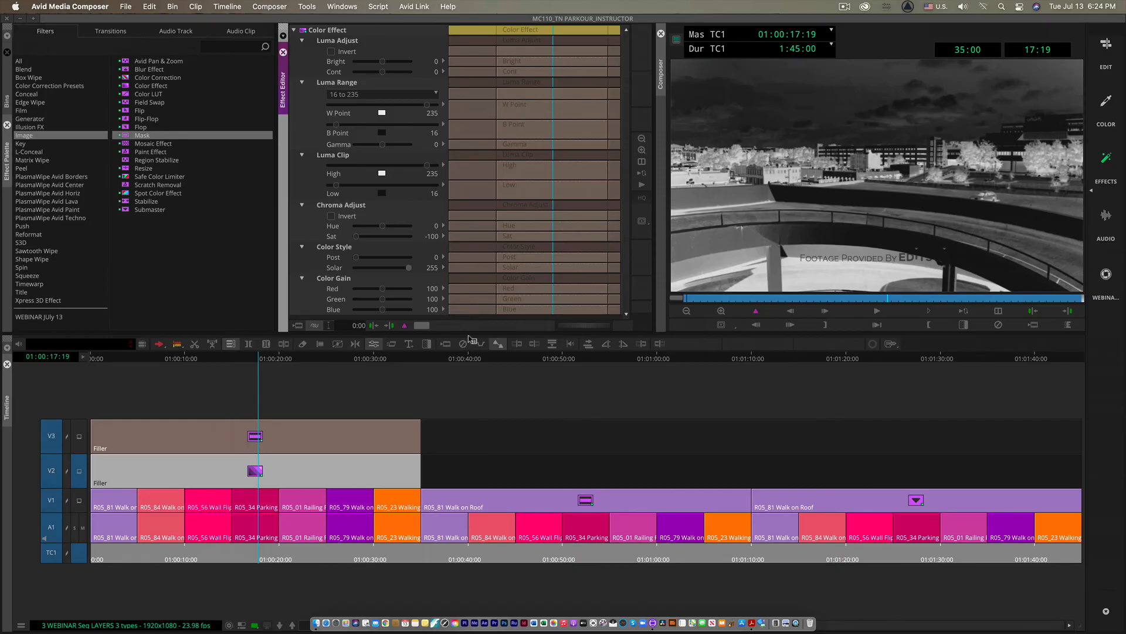
- Check the solarized look on different shots at 01:00:16:00 and 01:00:09:04 from V2, and monitor V3 to view it with the mask at 01:00:17:12
{"action": "mouse_move", "coordinate": [254, 358]}
{"action": "left_mouse_down"}
{"action": "mouse_move", "coordinate": [194, 358]}
{"action": "mouse_move", "coordinate": [240, 358]}
{"action": "left_mouse_up"}
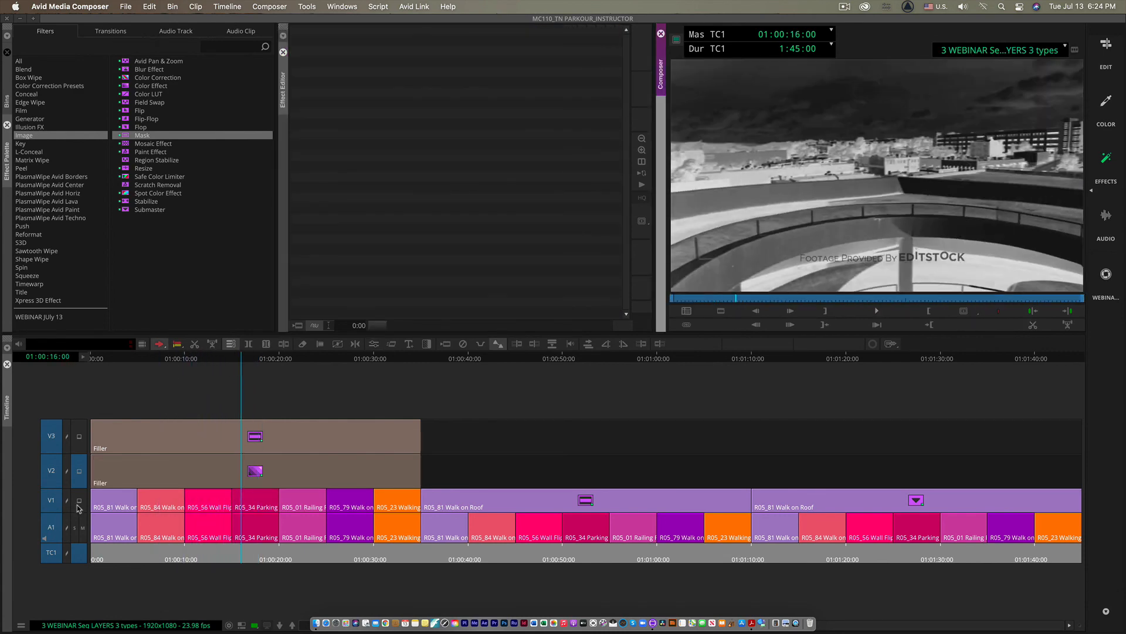
{"action": "left_click", "coordinate": [79, 502]}
{"action": "left_click", "coordinate": [80, 473]}
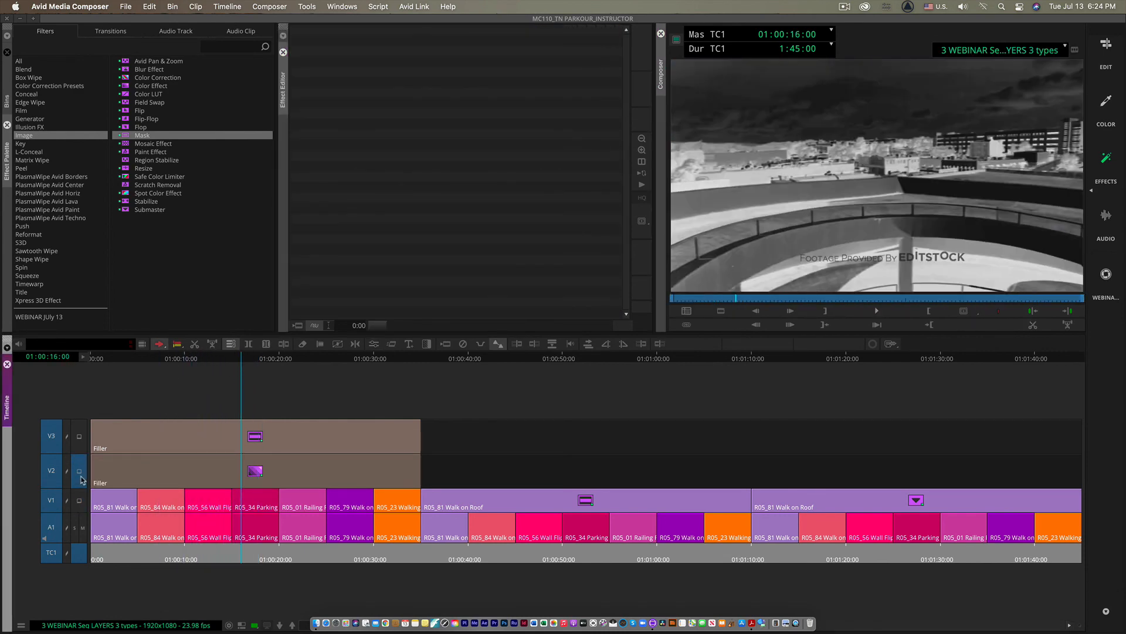
{"action": "left_click_drag", "start_coordinate": [246, 374], "coordinate": [178, 374]}
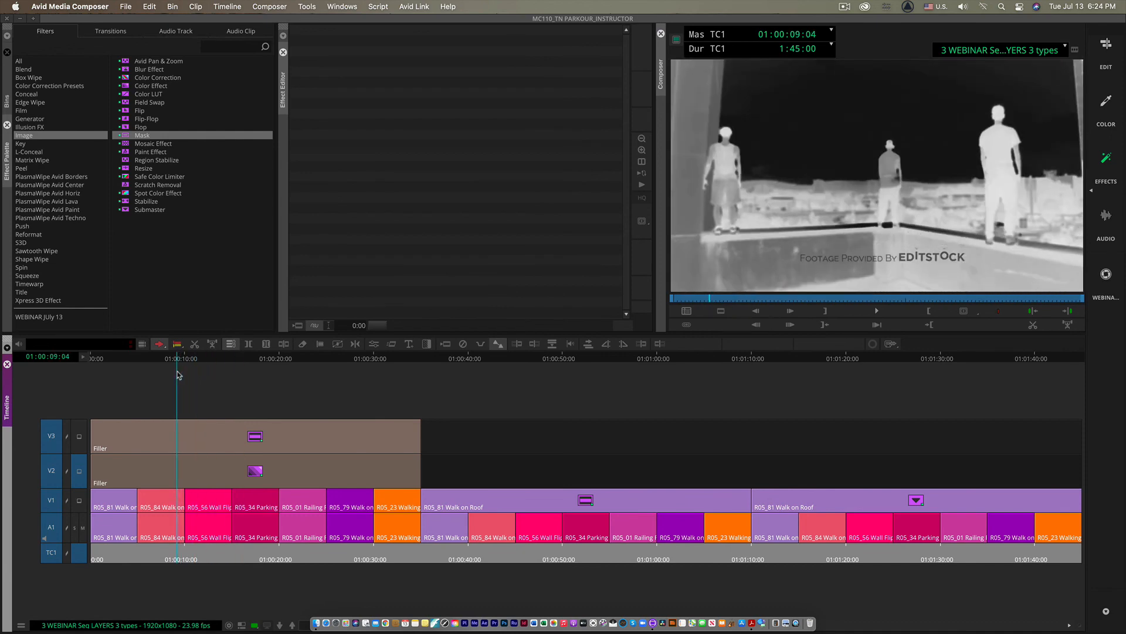
{"action": "left_click", "coordinate": [81, 445]}
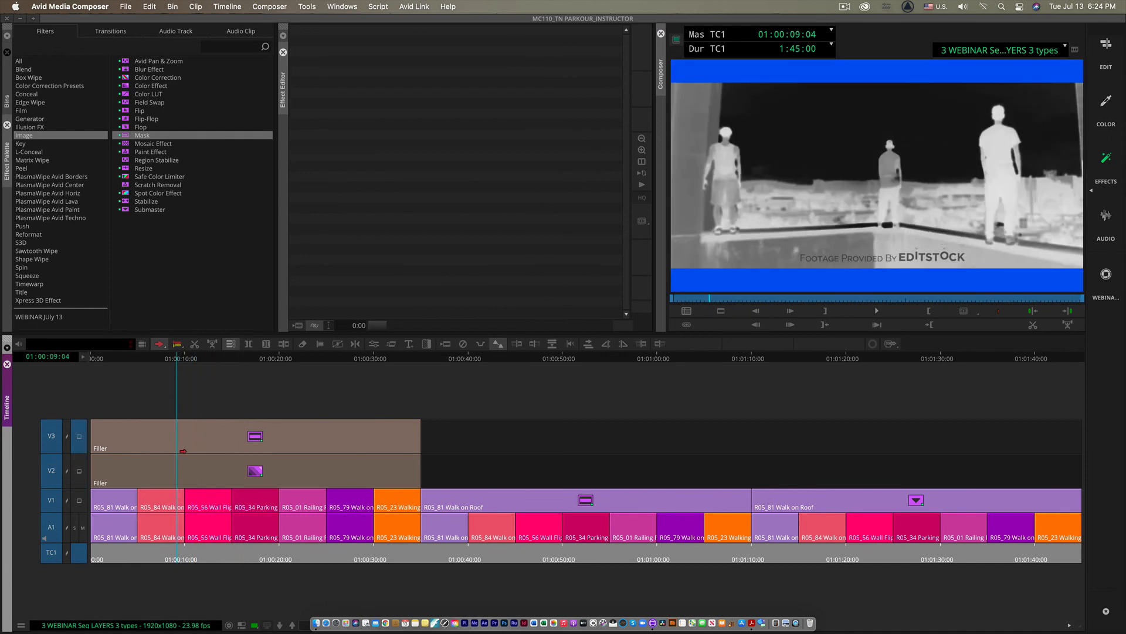
{"action": "left_click", "coordinate": [256, 361]}
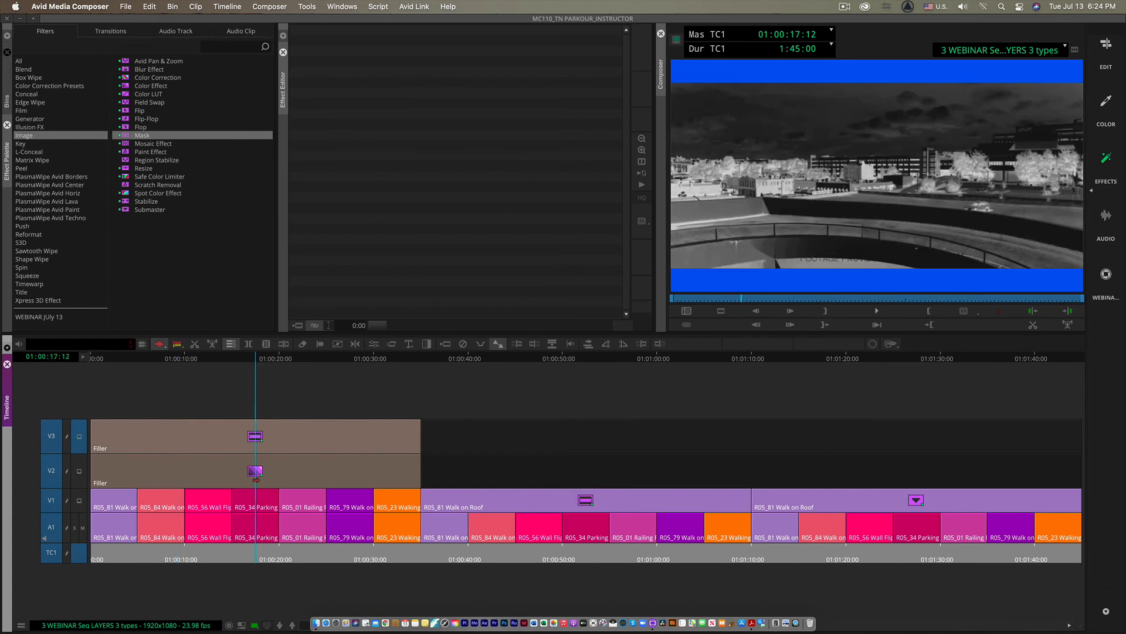
- Expand the nested Mask segment on V1 in the second section and select its Color Effect layer on track 1.1
{"action": "left_click", "coordinate": [255, 472]}
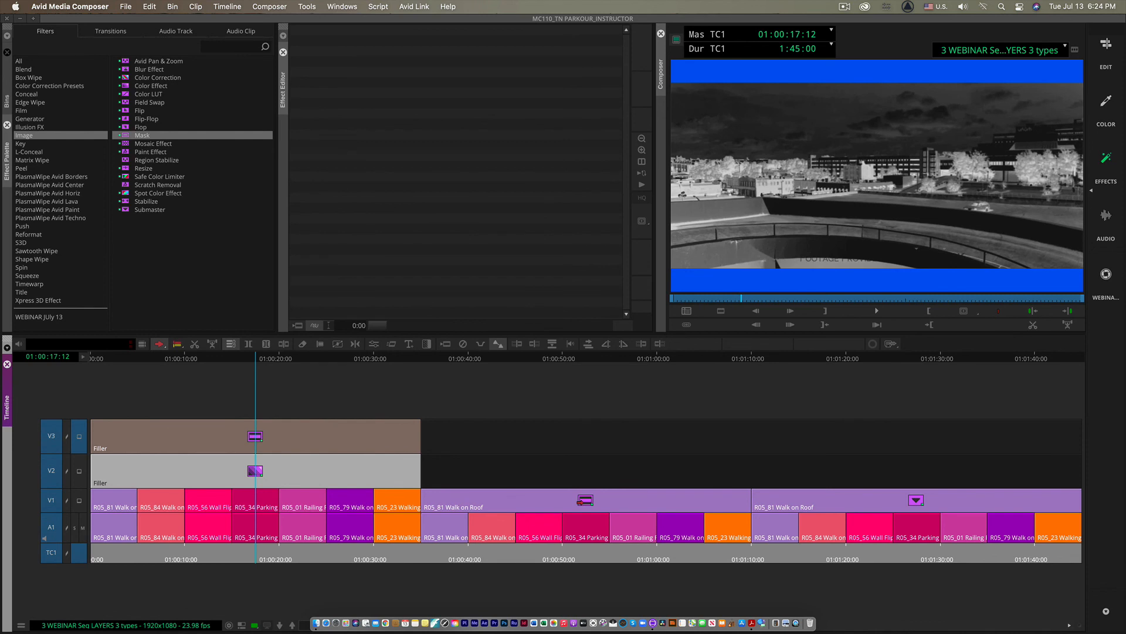
{"action": "double_click", "coordinate": [582, 500]}
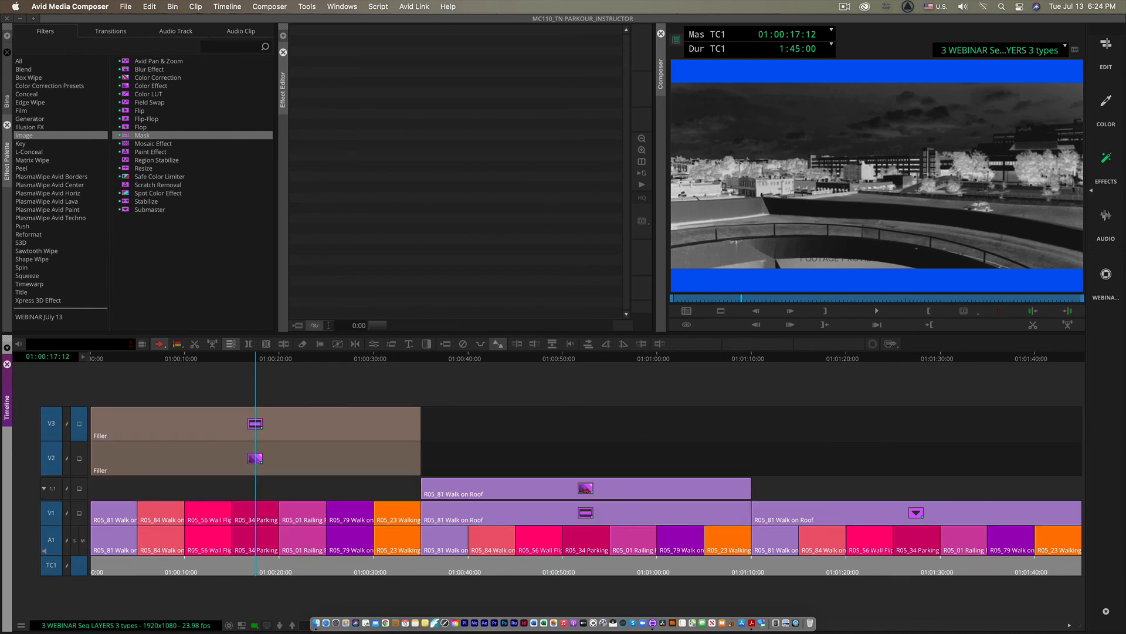
{"action": "left_click", "coordinate": [587, 490]}
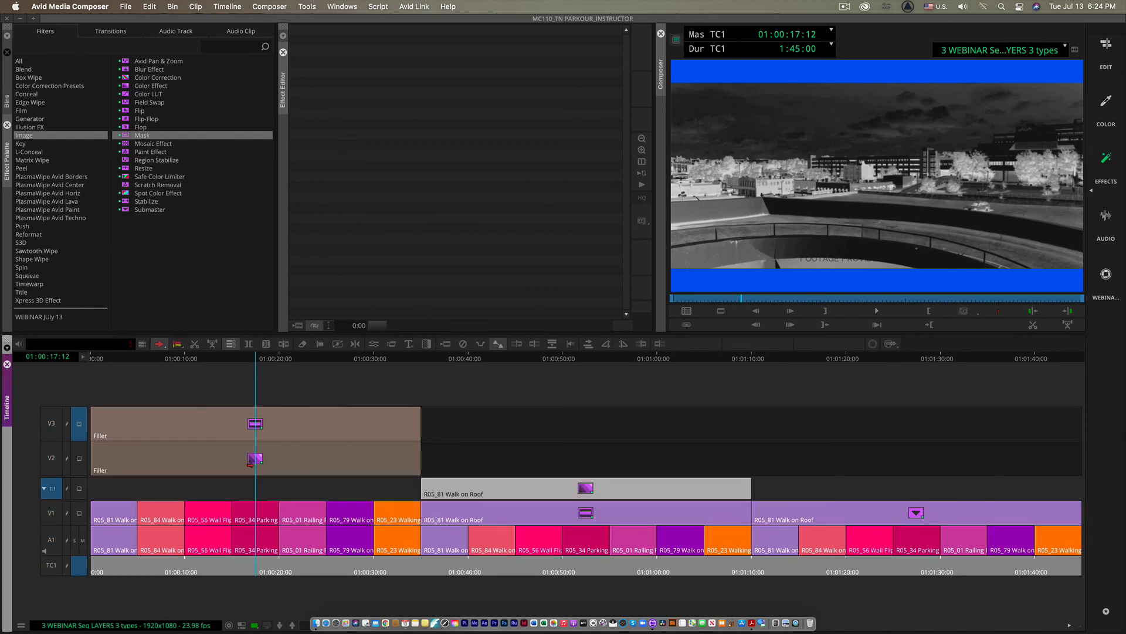
- Open the V2 filler's Color Effect in the Effect Editor around 01:00:17:16 to view its parameters
{"action": "left_click", "coordinate": [250, 464]}
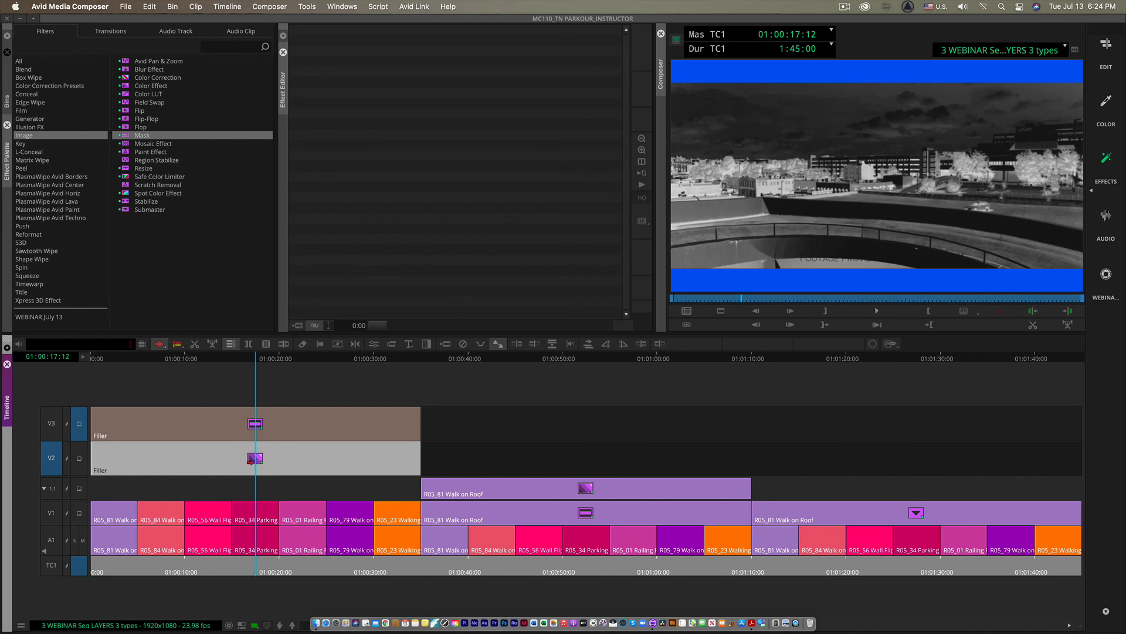
{"action": "mouse_move", "coordinate": [260, 359]}
{"action": "left_mouse_down"}
{"action": "mouse_move", "coordinate": [570, 375]}
{"action": "mouse_move", "coordinate": [257, 364]}
{"action": "left_mouse_up"}
{"action": "left_click", "coordinate": [1106, 157]}
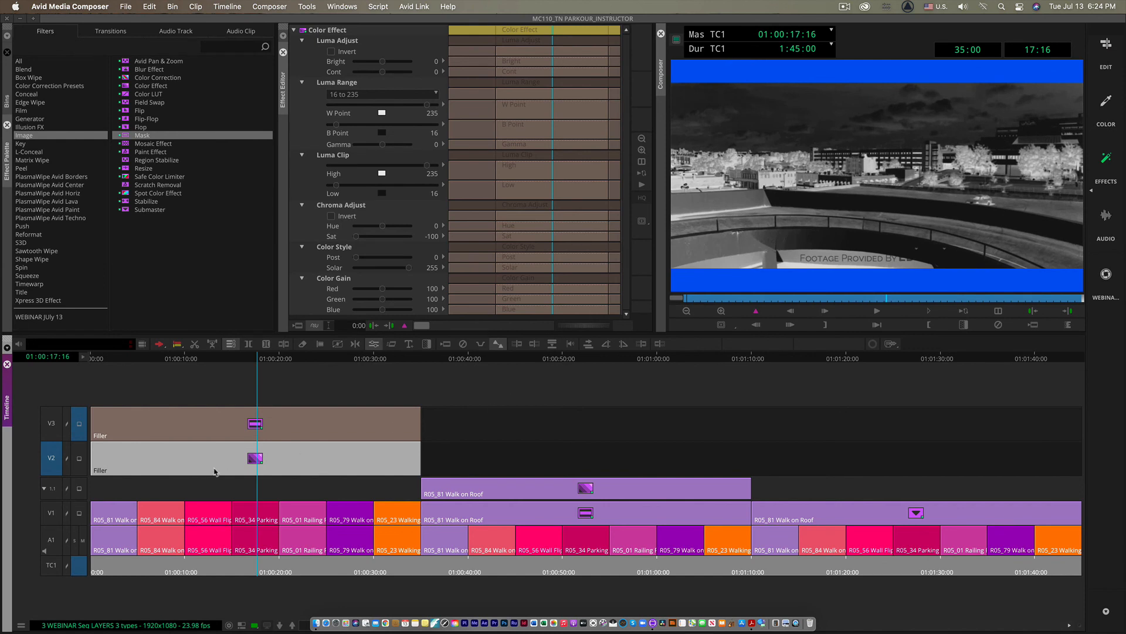
{"action": "left_click", "coordinate": [254, 459]}
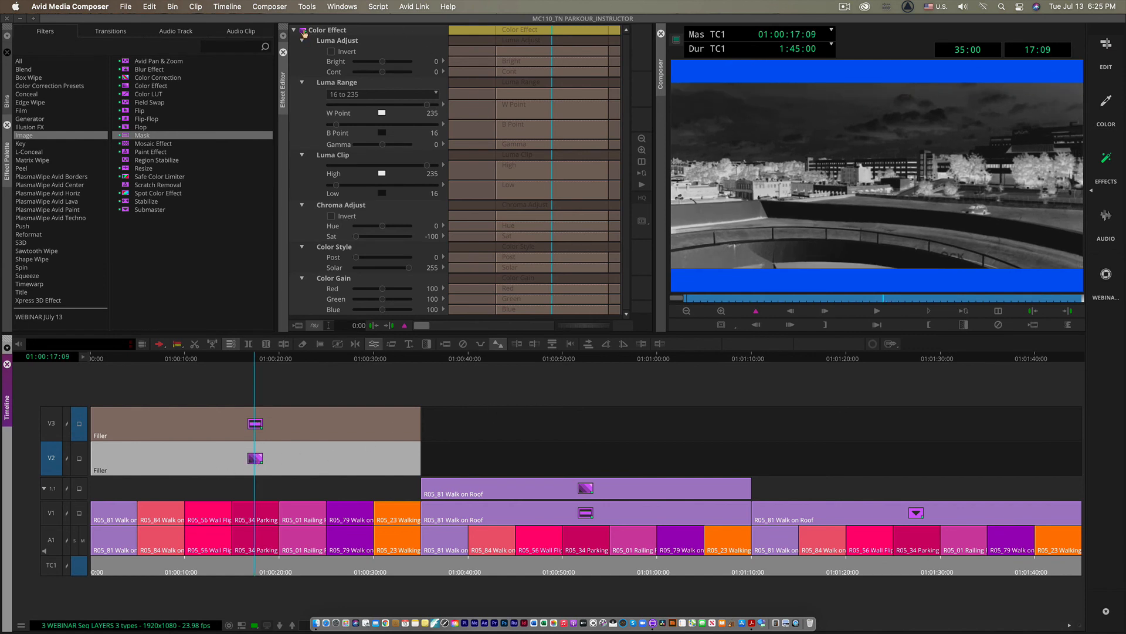
- Select the nested Color Effect on track 1.1 and park at 01:00:52:03 to view it in the second section
{"action": "left_click", "coordinate": [582, 496]}
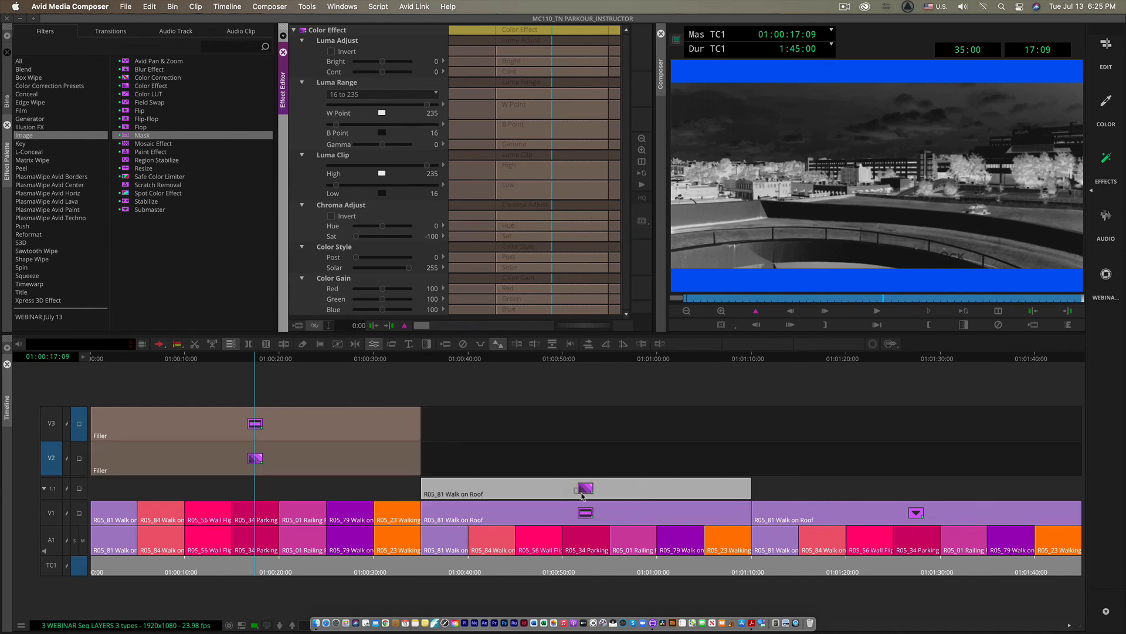
{"action": "left_click", "coordinate": [593, 392]}
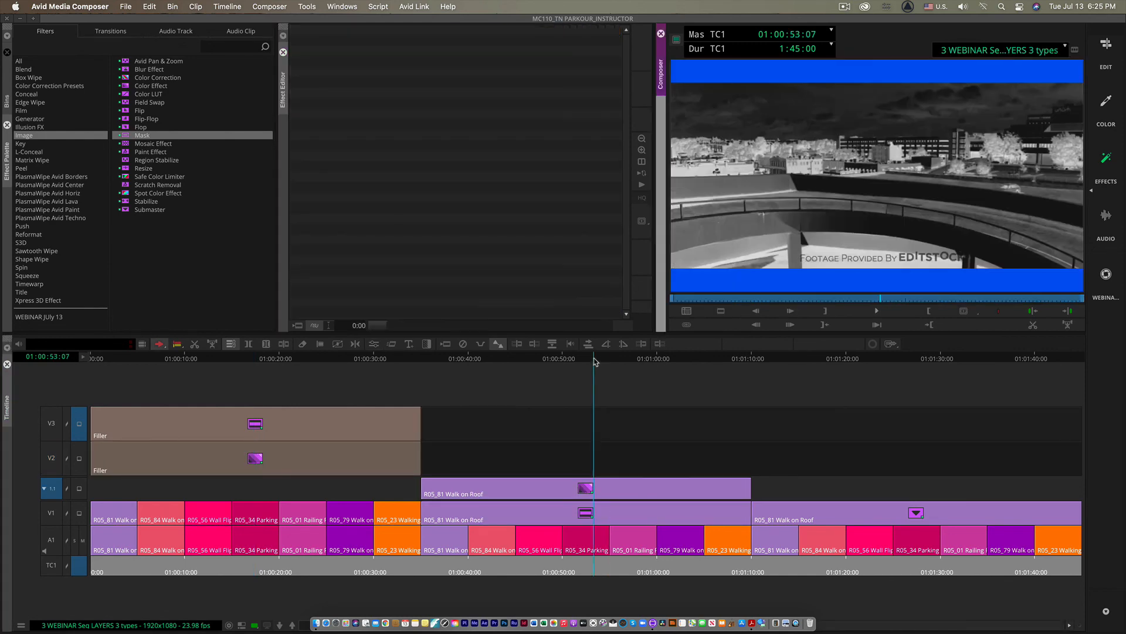
{"action": "mouse_move", "coordinate": [594, 362]}
{"action": "left_mouse_down"}
{"action": "mouse_move", "coordinate": [574, 368]}
{"action": "mouse_move", "coordinate": [584, 371]}
{"action": "left_mouse_up"}
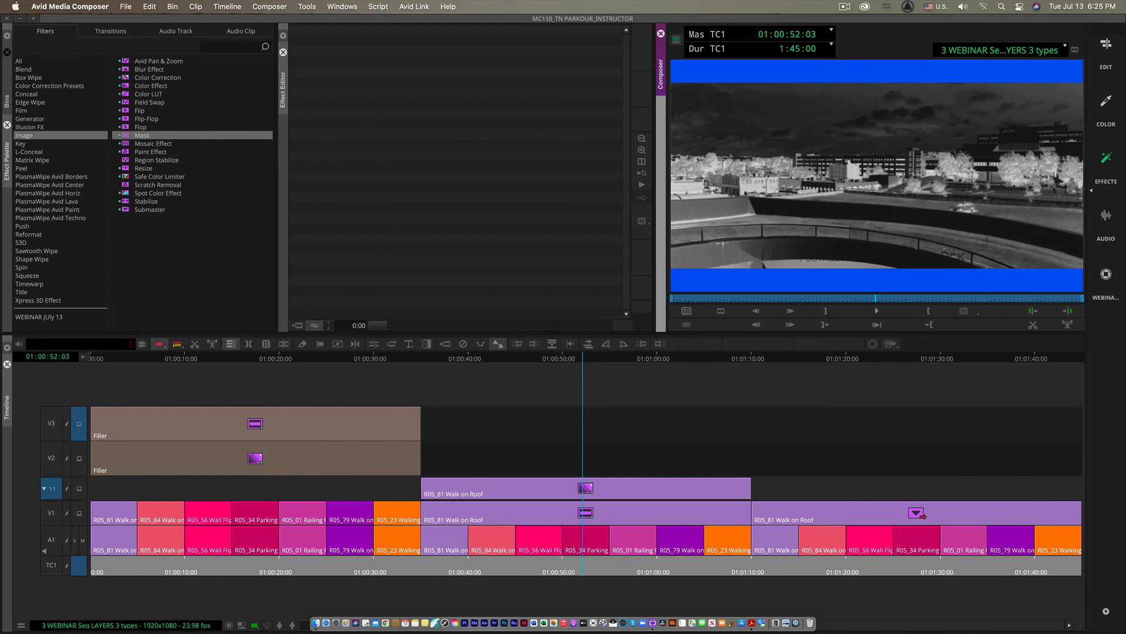
- Expand the V1 submaster in the third section and load the V2 filler's Color Effect in the Effect Editor for comparison
{"action": "left_click", "coordinate": [917, 513]}
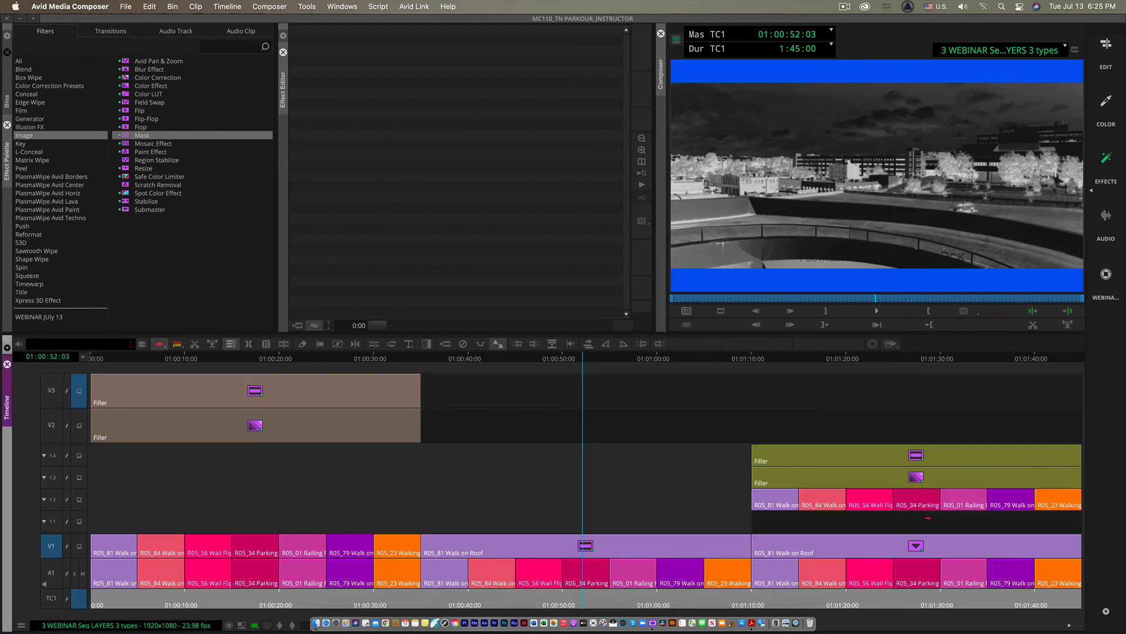
{"action": "left_click_drag", "start_coordinate": [288, 362], "coordinate": [258, 365]}
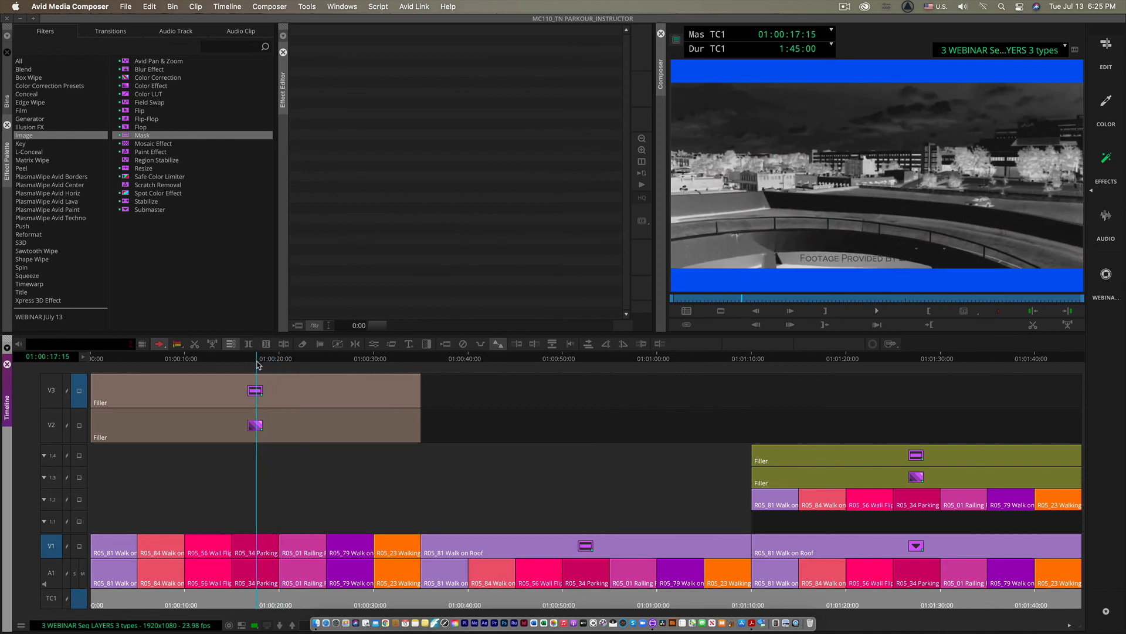
{"action": "left_click", "coordinate": [1107, 47]}
{"action": "left_click", "coordinate": [1107, 172]}
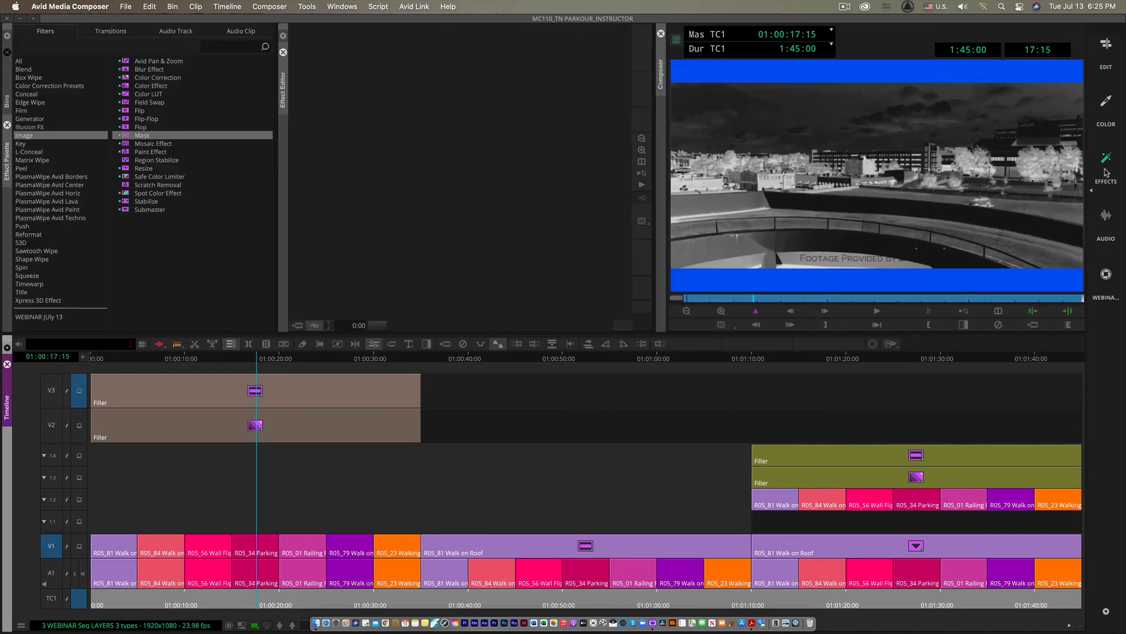
{"action": "left_click", "coordinate": [255, 427]}
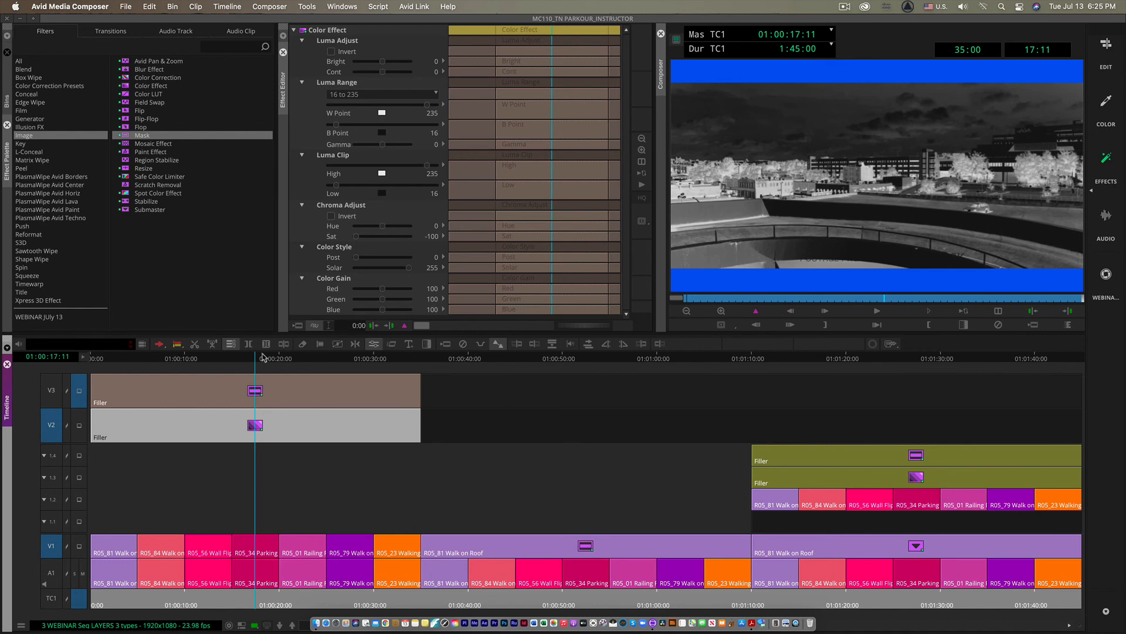
{"action": "left_click_drag", "start_coordinate": [258, 358], "coordinate": [258, 362]}
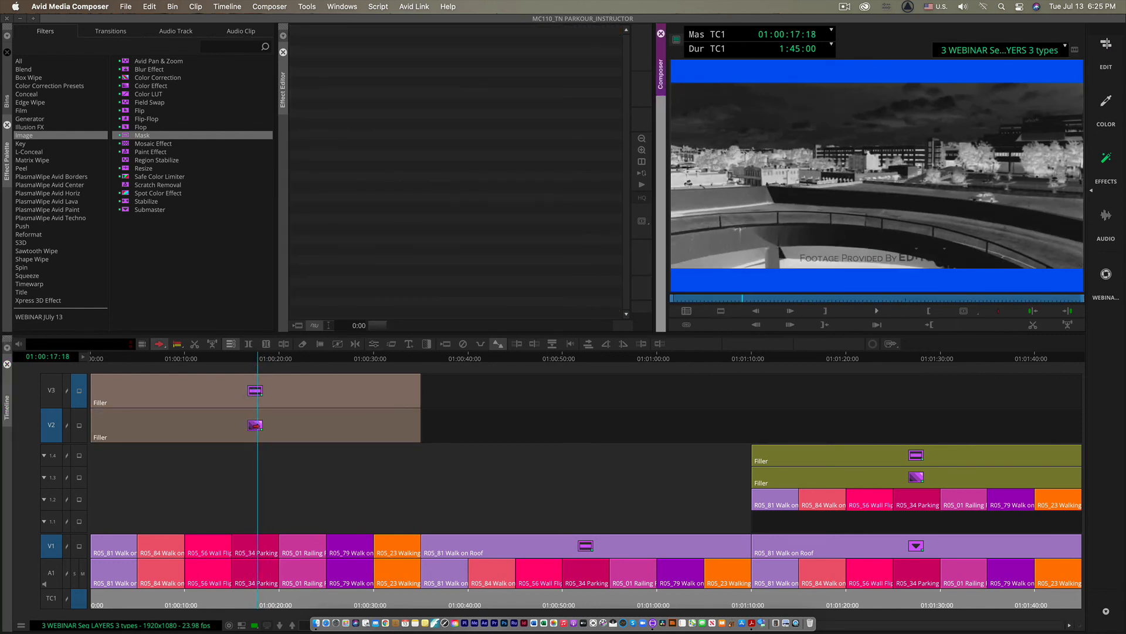
- Park at 01:01:28:21 in the third section and select the submaster's Color Effect filler on track 1.3
{"action": "left_click", "coordinate": [255, 426]}
{"action": "mouse_move", "coordinate": [927, 361]}
{"action": "left_mouse_down"}
{"action": "mouse_move", "coordinate": [943, 367]}
{"action": "mouse_move", "coordinate": [929, 382]}
{"action": "left_mouse_up"}
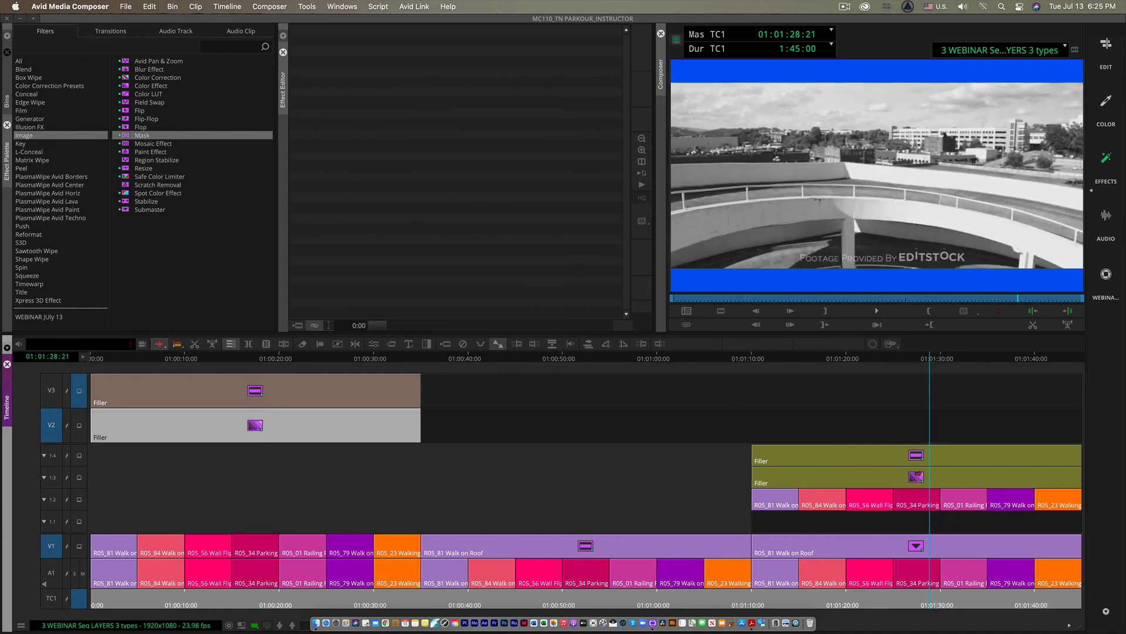
{"action": "left_click", "coordinate": [919, 473]}
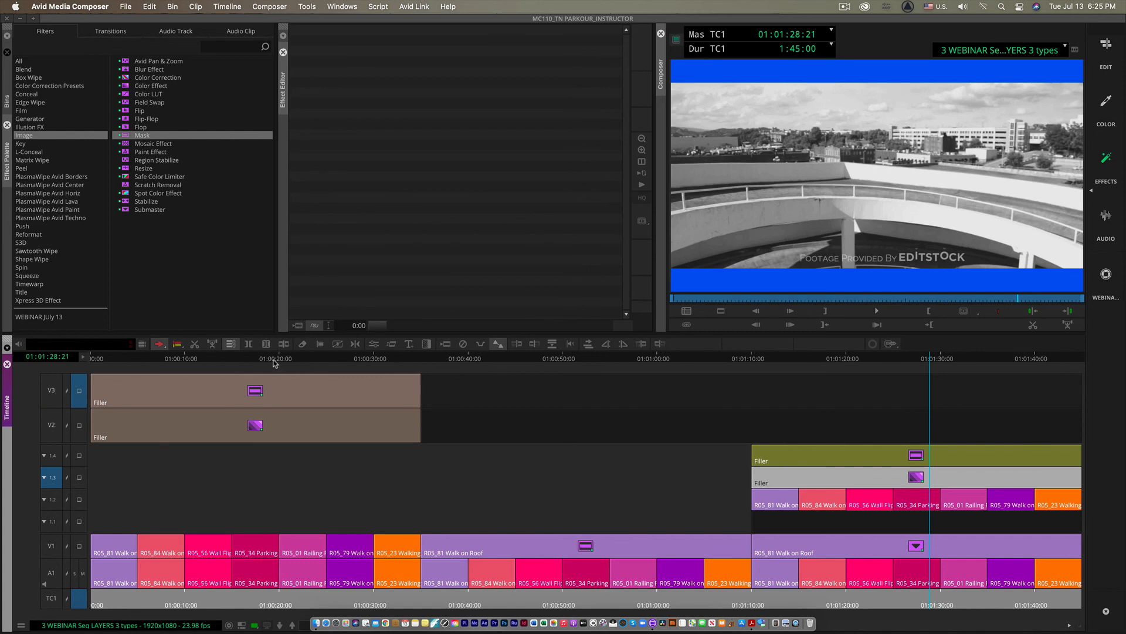
- Return to 01:00:17:13 and select the V2 filler, viewing its Color Effect in the Effects workspace
{"action": "left_click_drag", "start_coordinate": [273, 363], "coordinate": [256, 364]}
{"action": "left_click", "coordinate": [252, 436]}
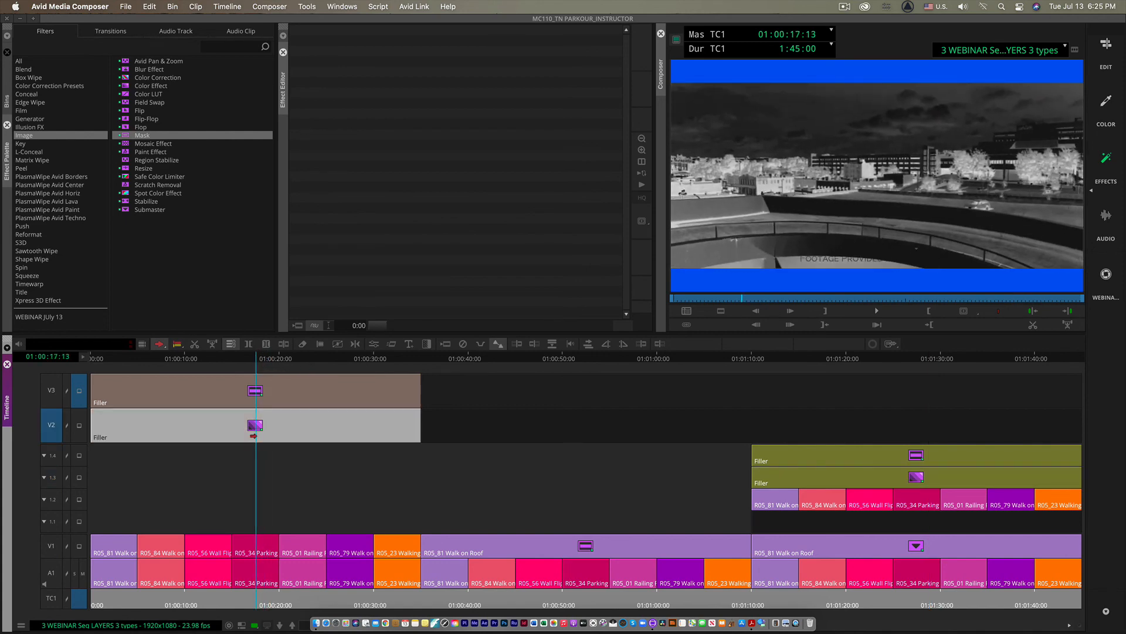
{"action": "left_click", "coordinate": [1107, 52]}
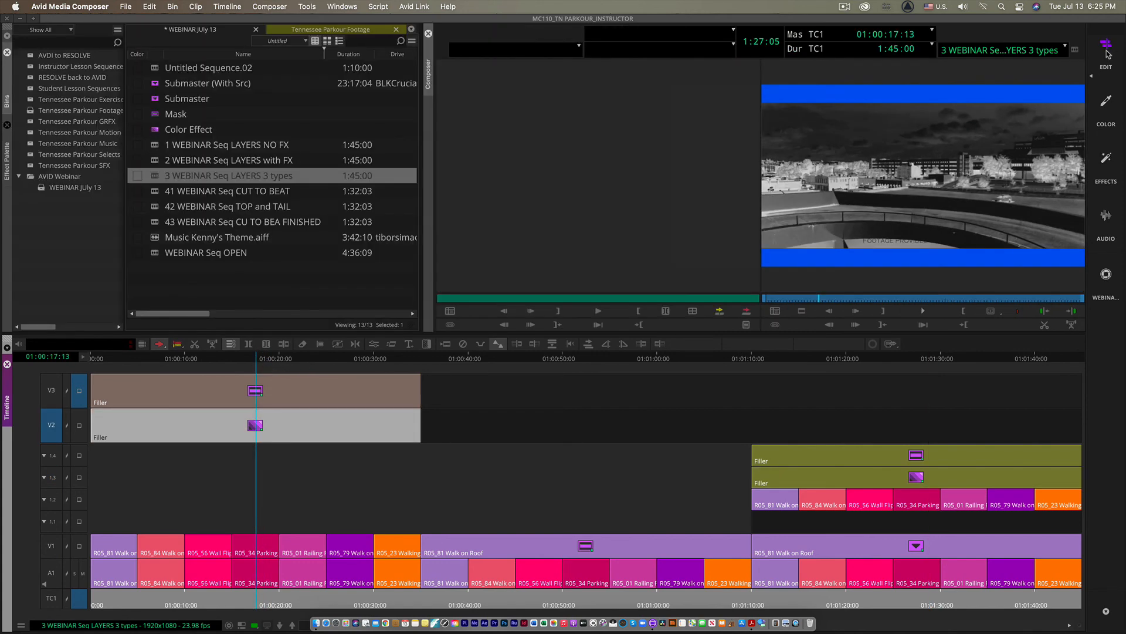
{"action": "left_click", "coordinate": [1103, 165]}
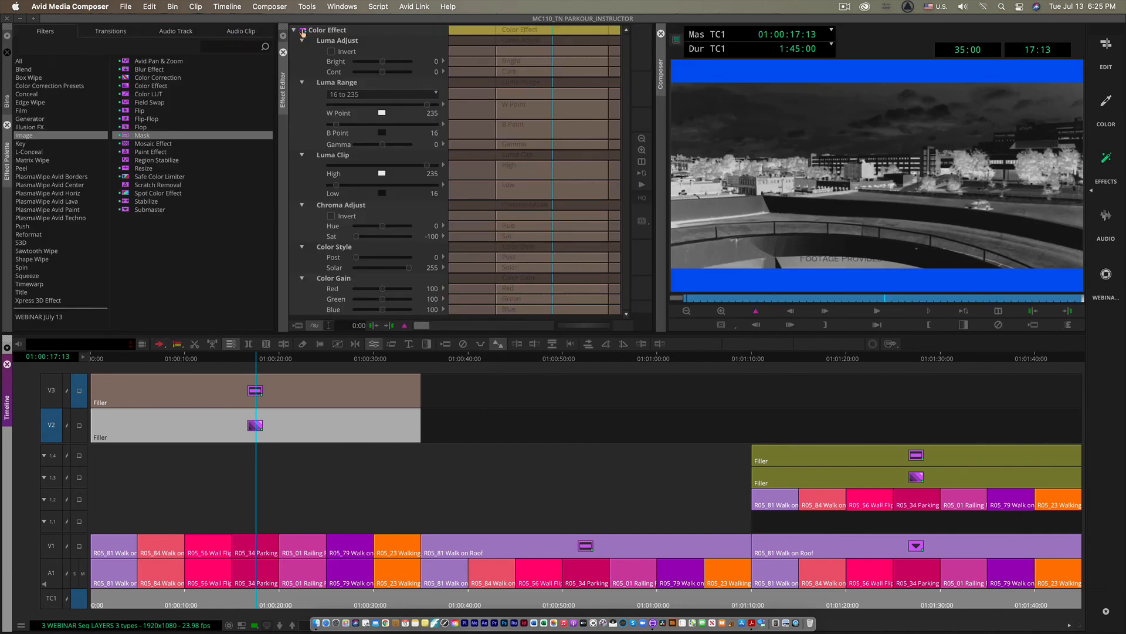
- Load the Color Effect on track 1.3 of the third-section submaster in the Effect Editor to view its parameters
{"action": "left_click", "coordinate": [950, 402]}
{"action": "left_click", "coordinate": [920, 465]}
{"action": "left_click", "coordinate": [917, 474]}
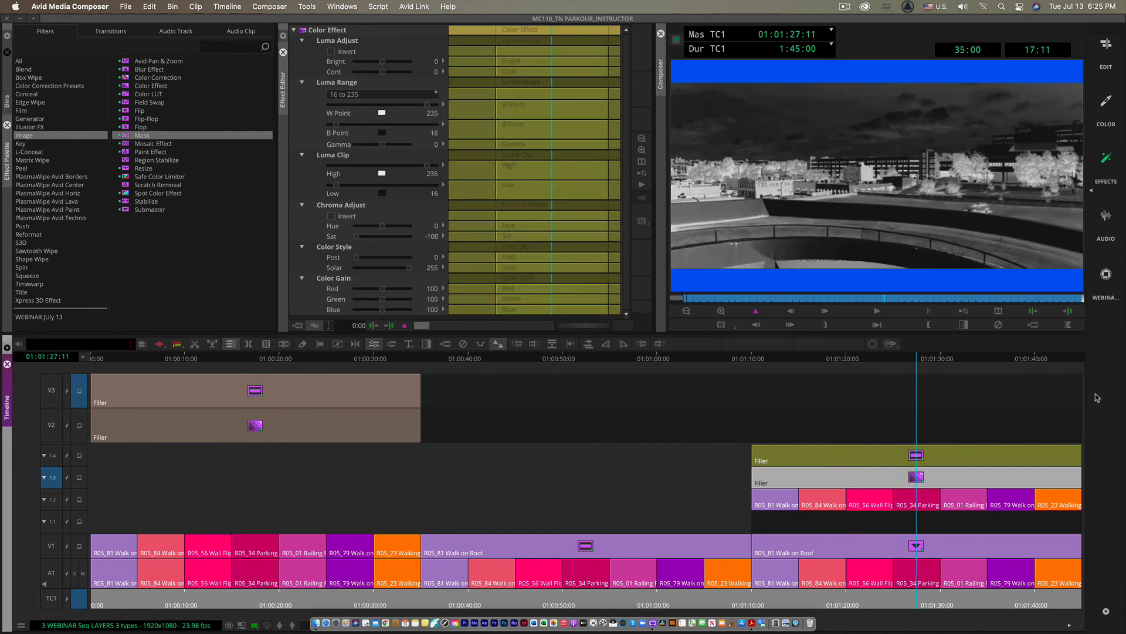
- Collapse the third-section submaster on V1 and scrub from 01:00:19:13 to 01:01:25:05 to compare the three effect layouts
{"action": "double_click", "coordinate": [925, 551]}
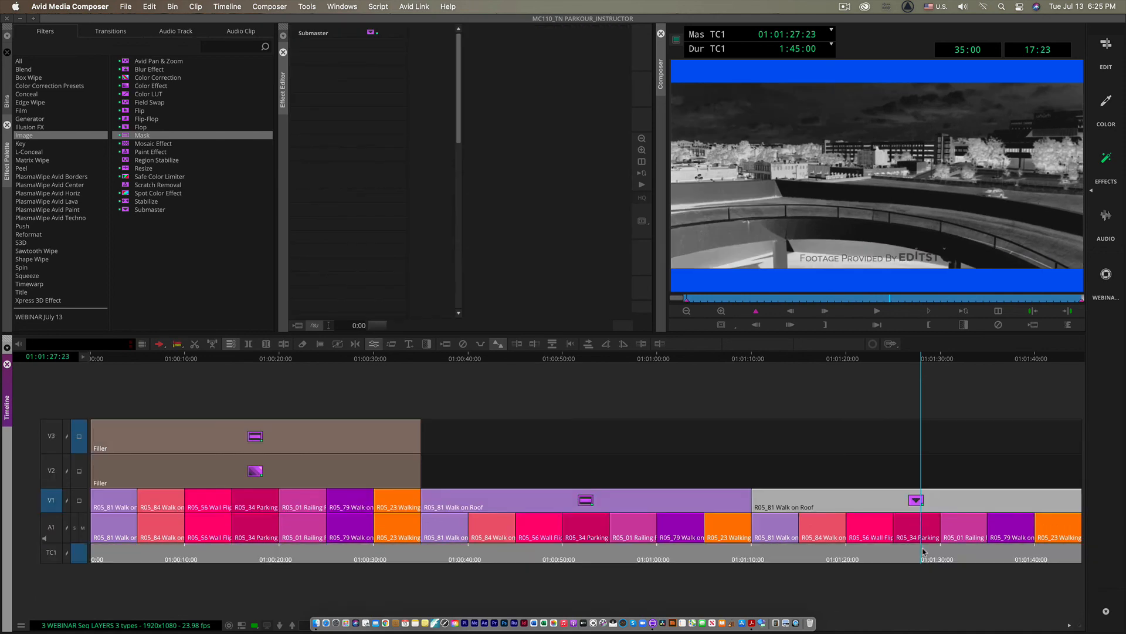
{"action": "mouse_move", "coordinate": [263, 359]}
{"action": "left_mouse_down"}
{"action": "mouse_move", "coordinate": [252, 359]}
{"action": "mouse_move", "coordinate": [275, 362]}
{"action": "left_mouse_up"}
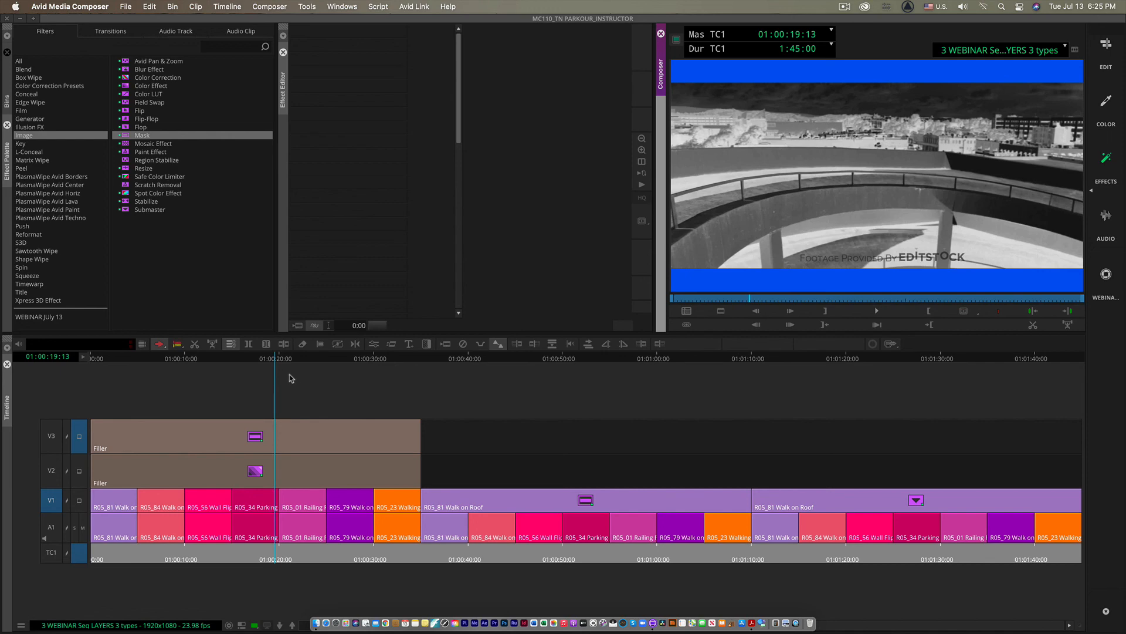
{"action": "left_click_drag", "start_coordinate": [292, 359], "coordinate": [899, 401]}
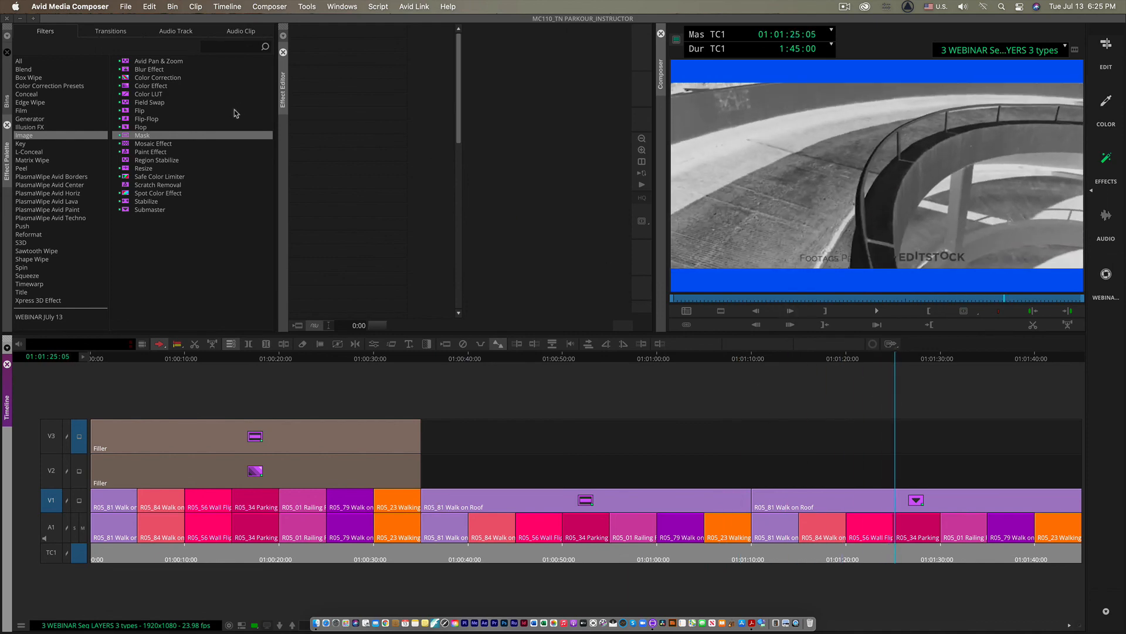
- Show the bins, save the WEBINAR JUly 13 bin and quit the application
{"action": "left_click", "coordinate": [6, 104]}
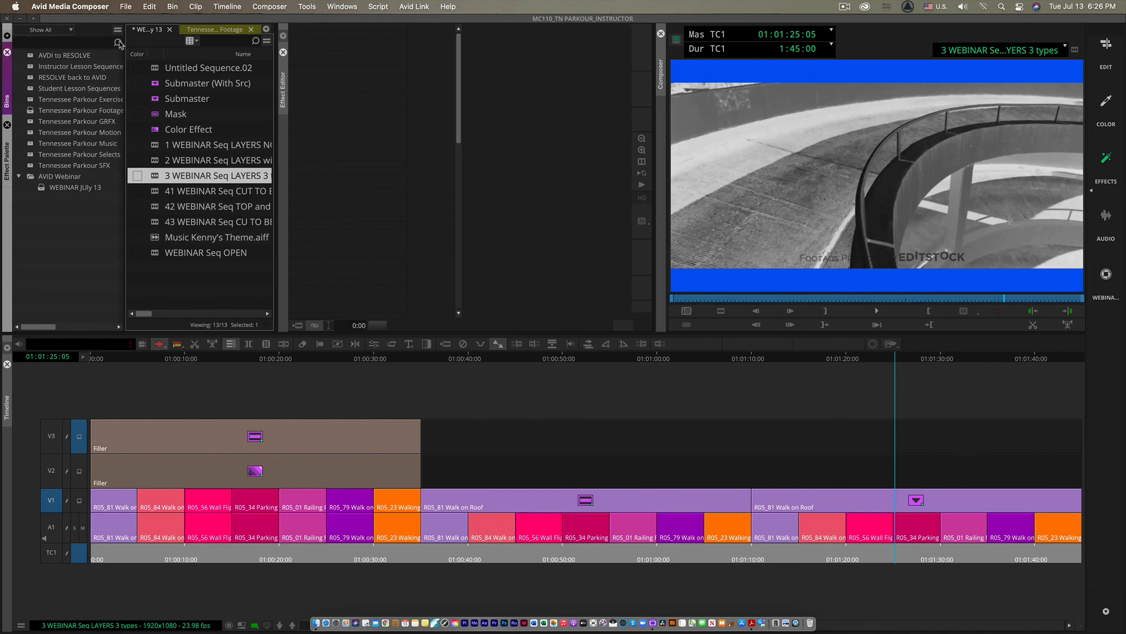
{"action": "key", "text": "super+s"}
{"action": "key", "text": "super+q"}
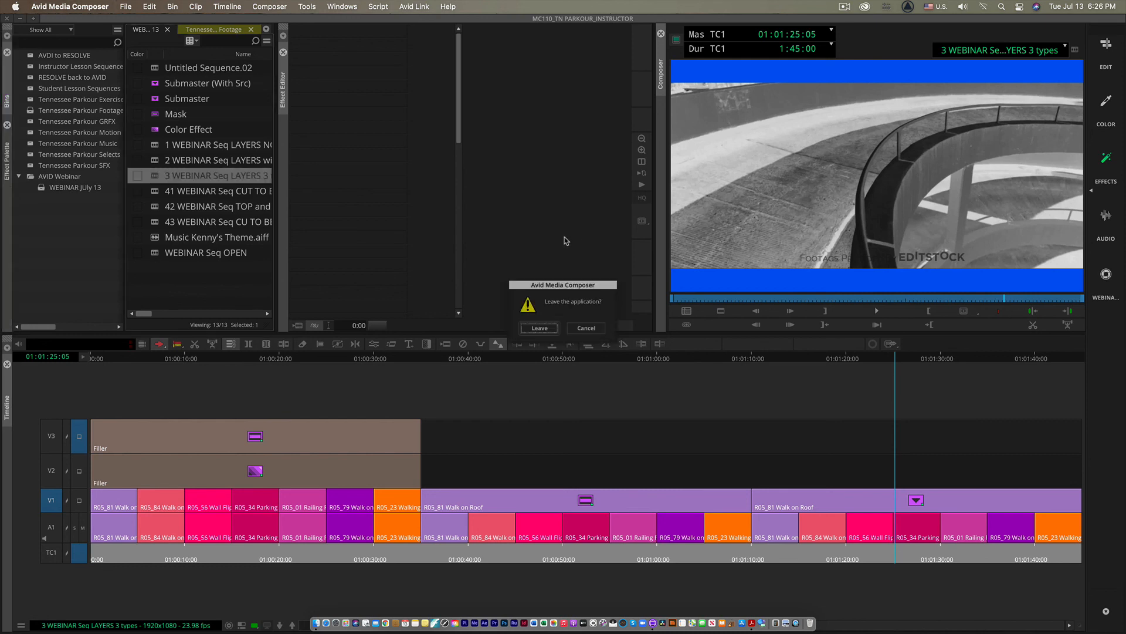
{"action": "left_click", "coordinate": [540, 330]}
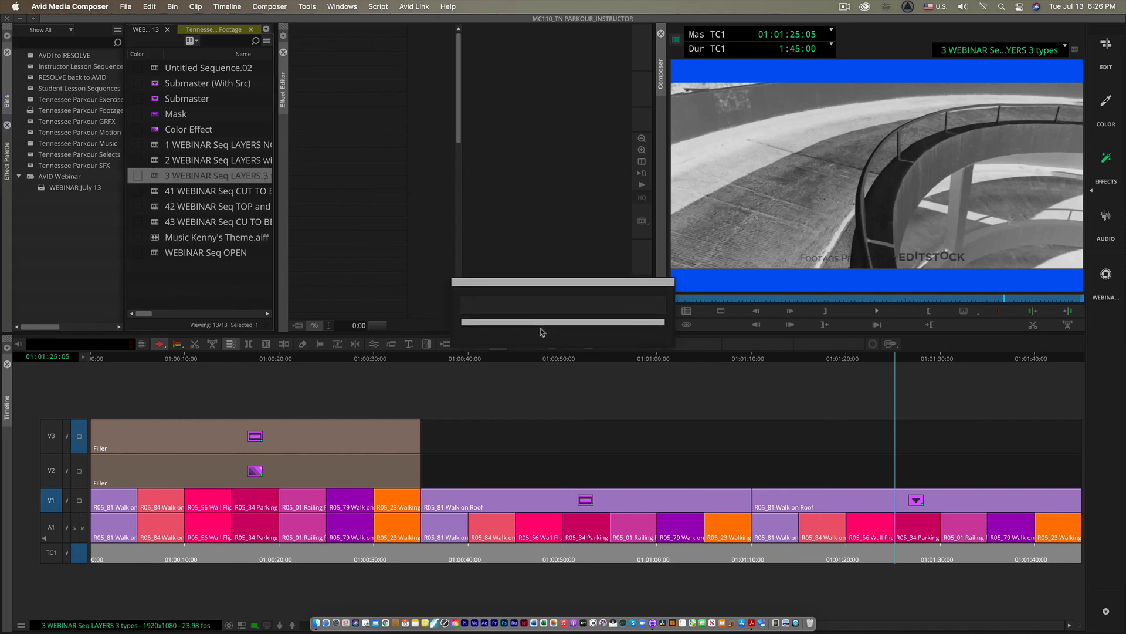